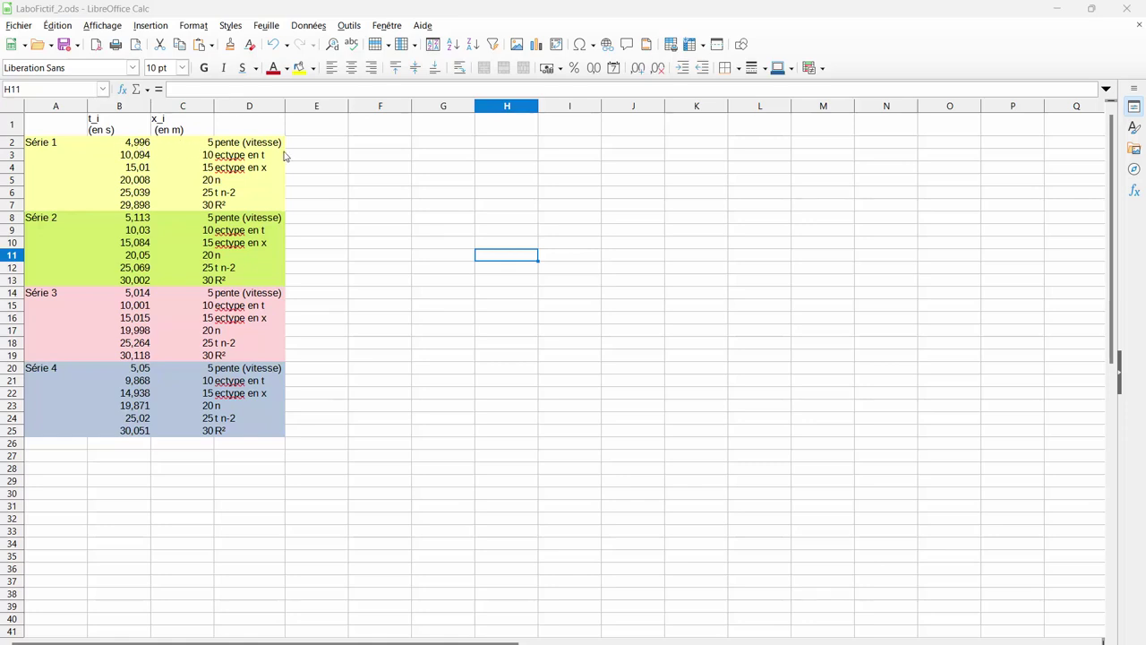
# Create an XY (dispersion) chart with points only from the Série 1 data in B2:C7.
pyautogui.click(366, 146)
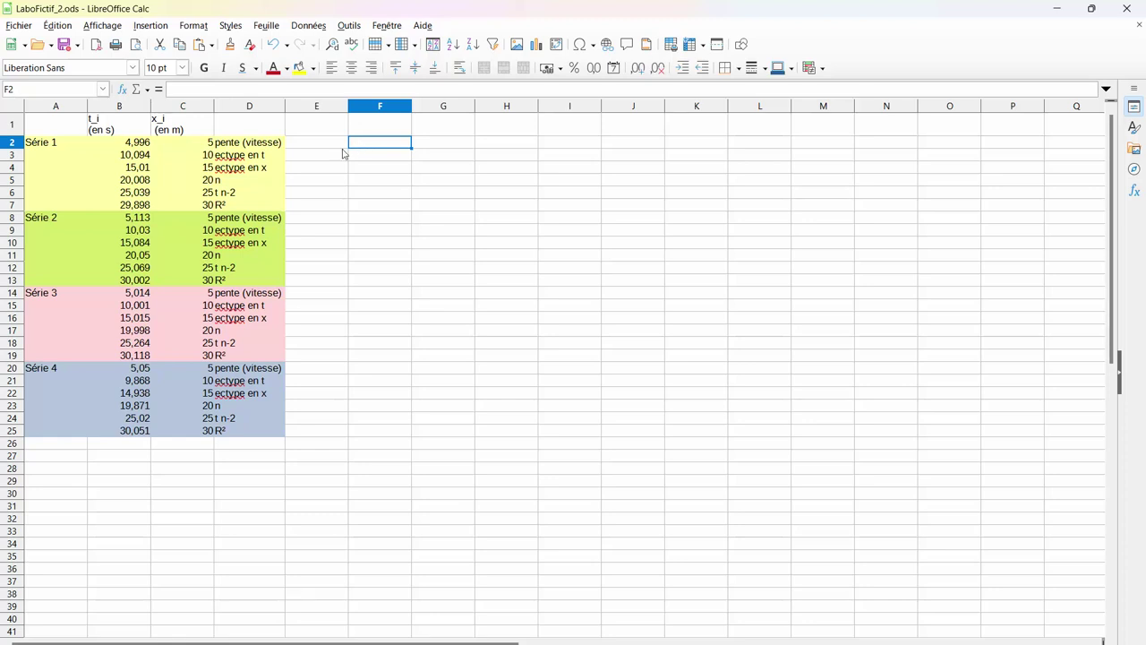
pyautogui.moveTo(125, 146); pyautogui.dragTo(195, 207)
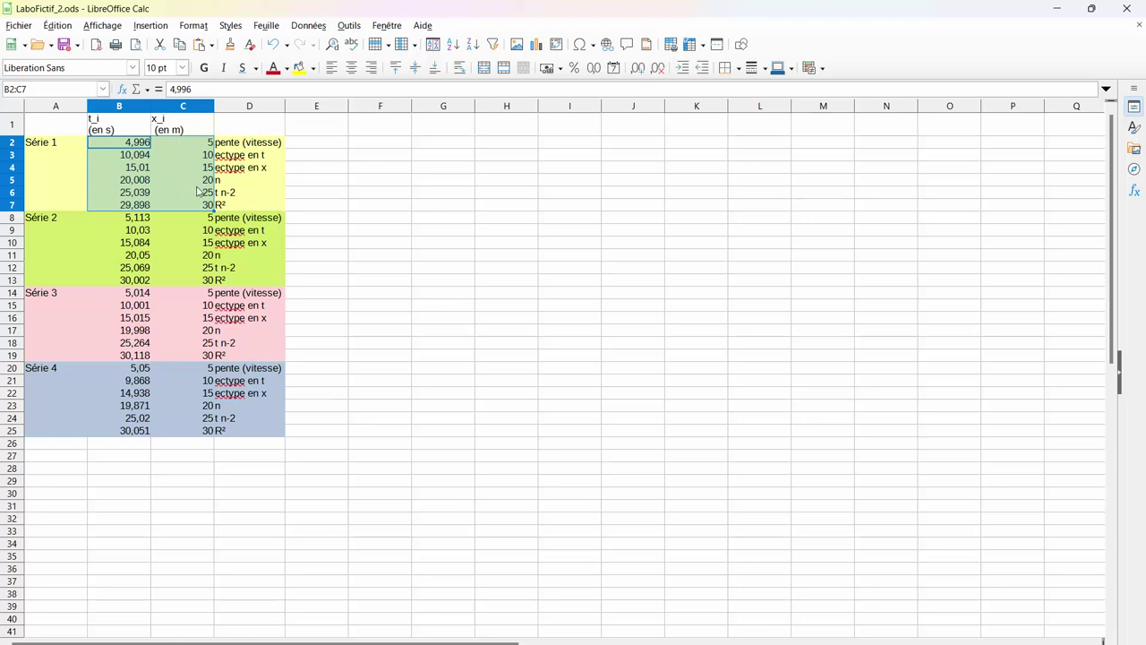
pyautogui.click(536, 44)
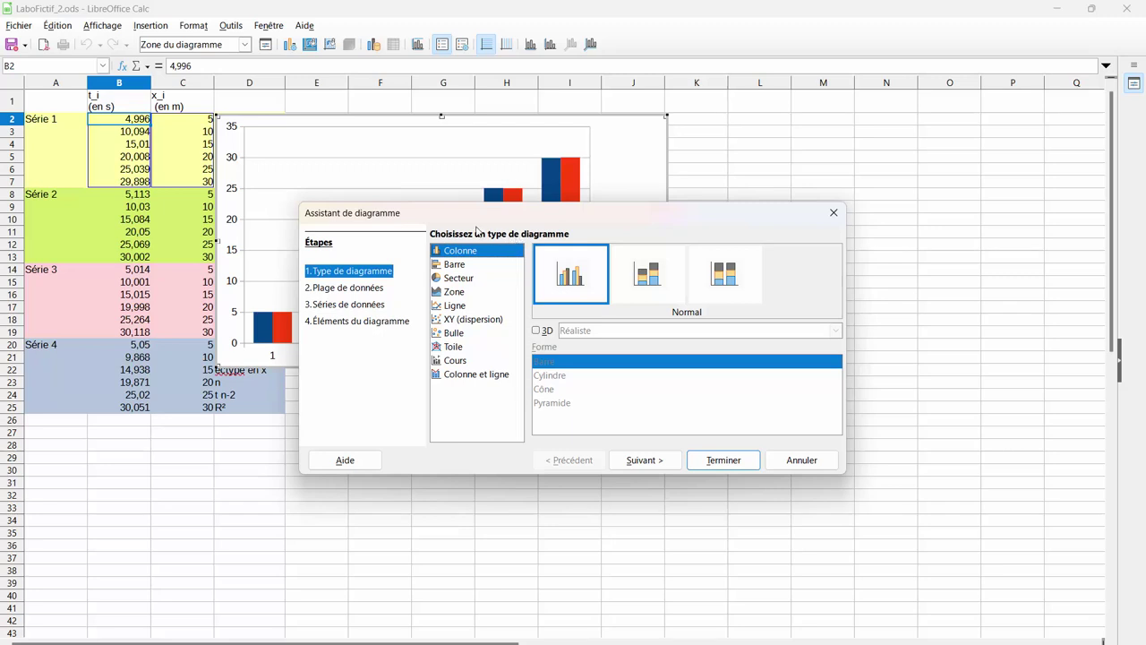
pyautogui.click(459, 320)
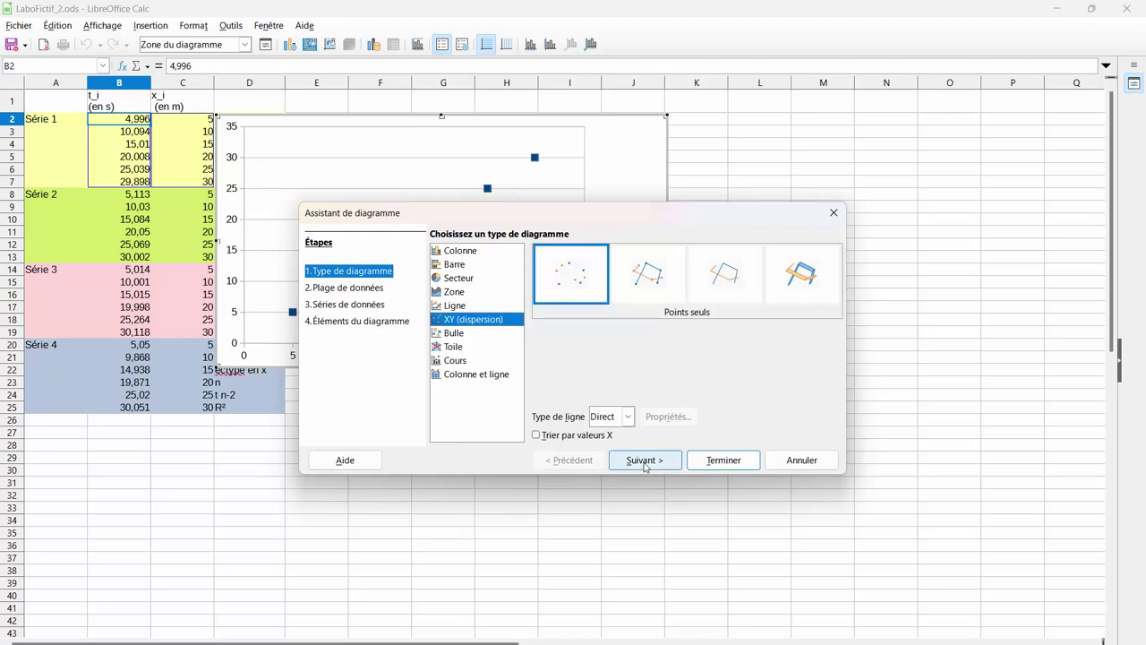
pyautogui.click(724, 462)
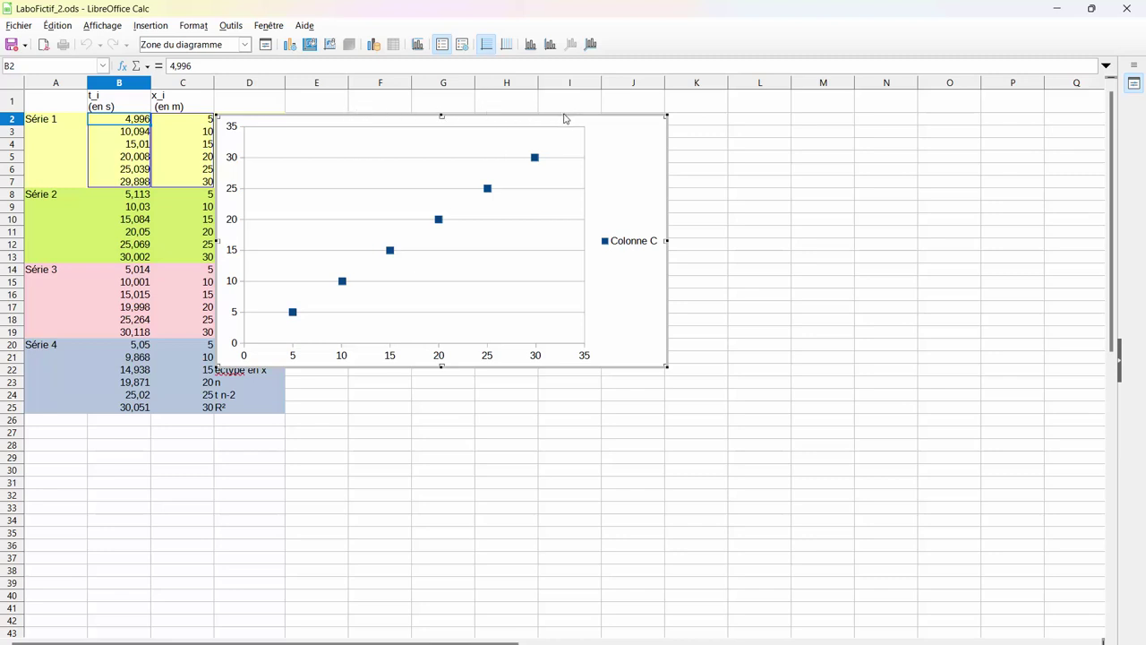
# Reposition the chart clear of the data columns at a slightly smaller size and delete its legend.
pyautogui.moveTo(565, 113); pyautogui.dragTo(743, 152)
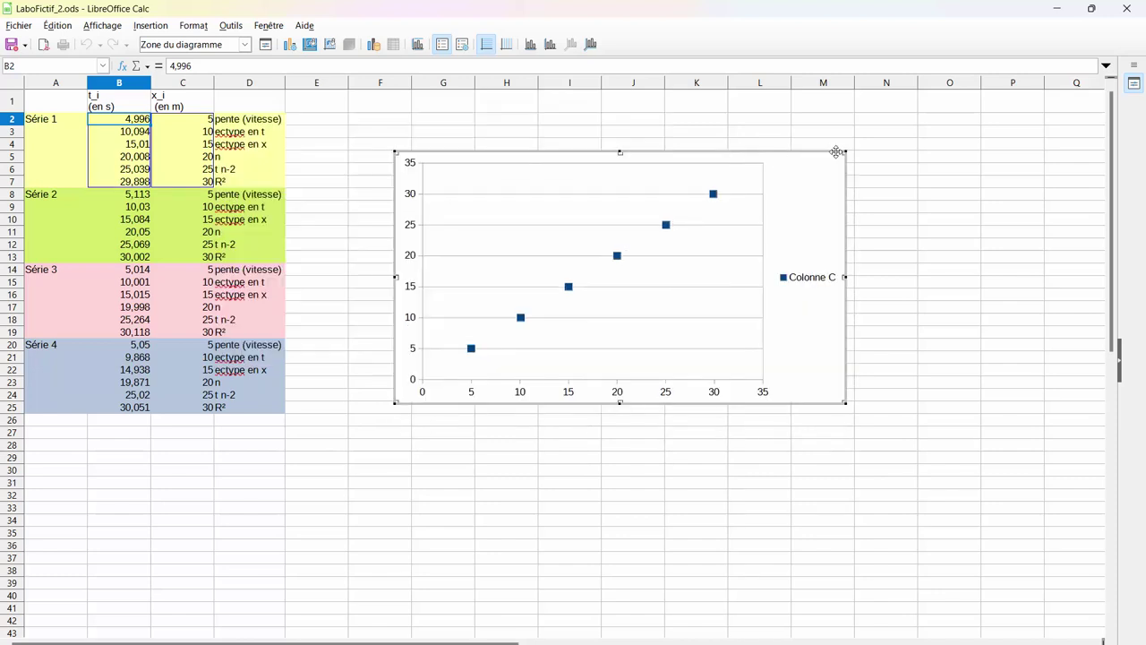
pyautogui.moveTo(845, 152); pyautogui.dragTo(806, 165)
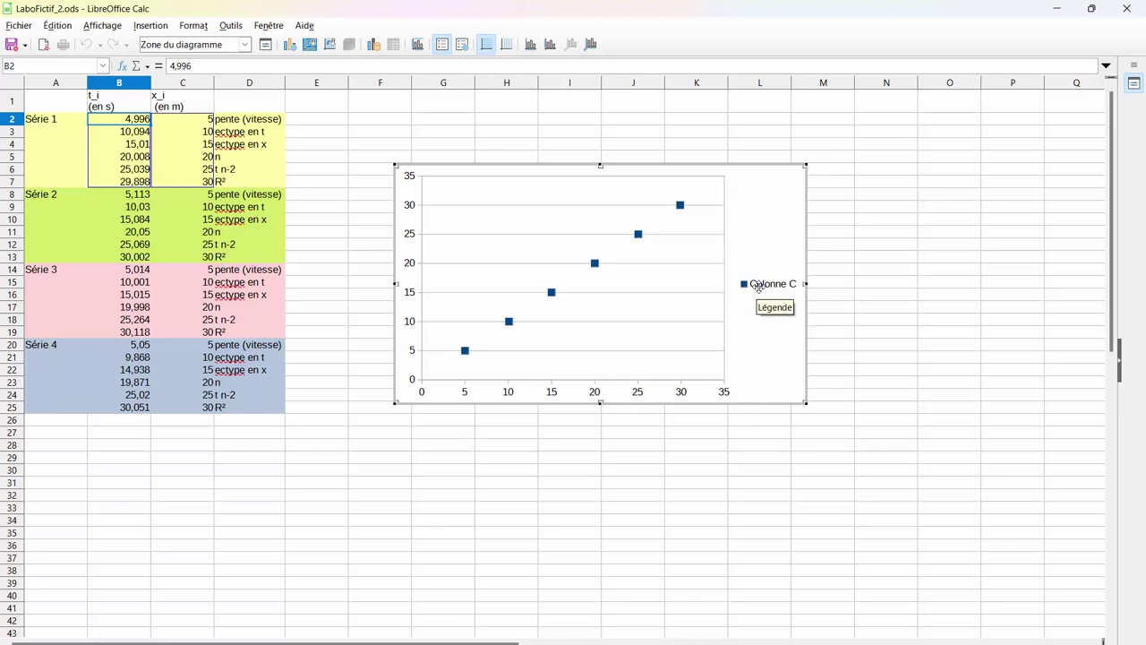
pyautogui.click(758, 286)
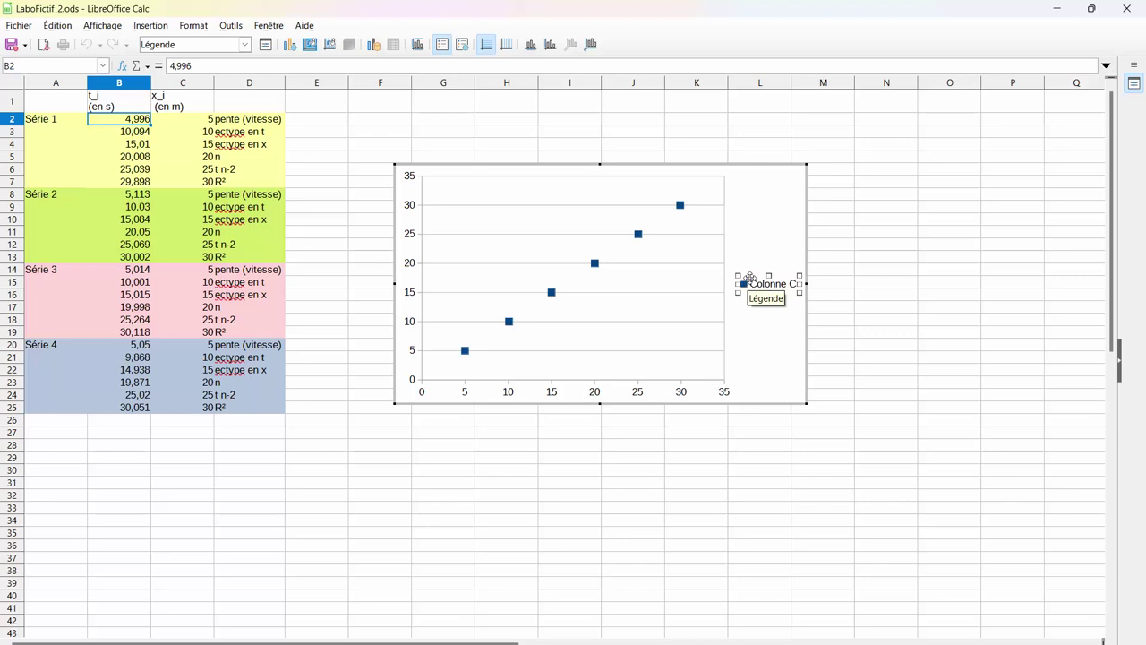
pyautogui.press('Delete')
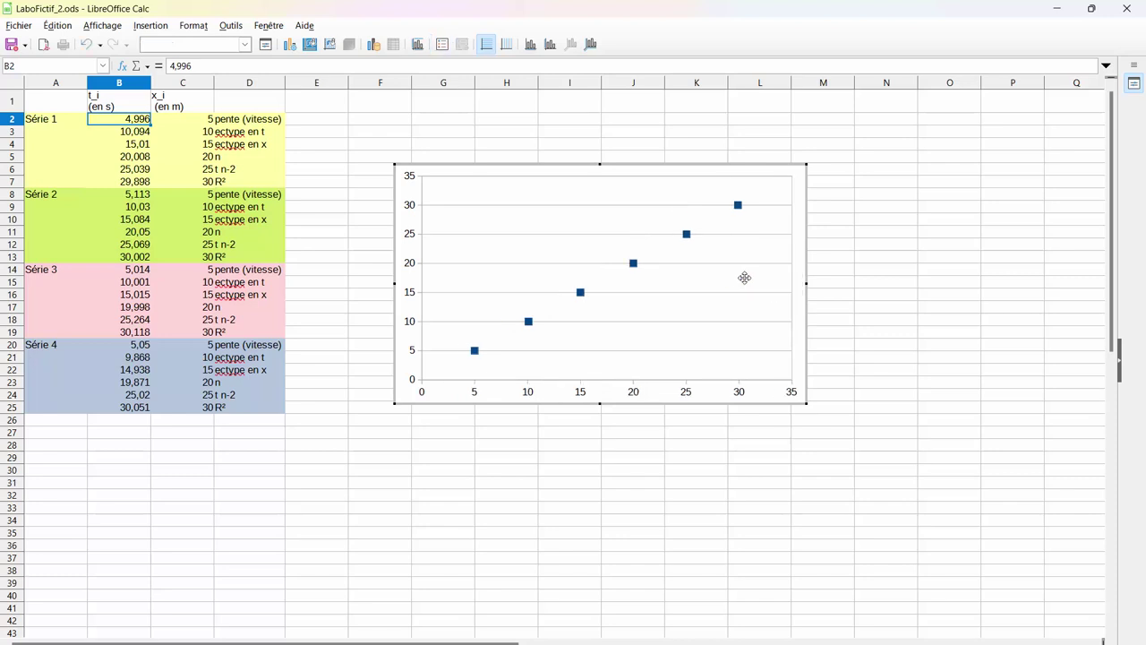
# Reduce the data series' point markers to 0,05 cm in width and height, keeping the ratio.
pyautogui.moveTo(637, 267)
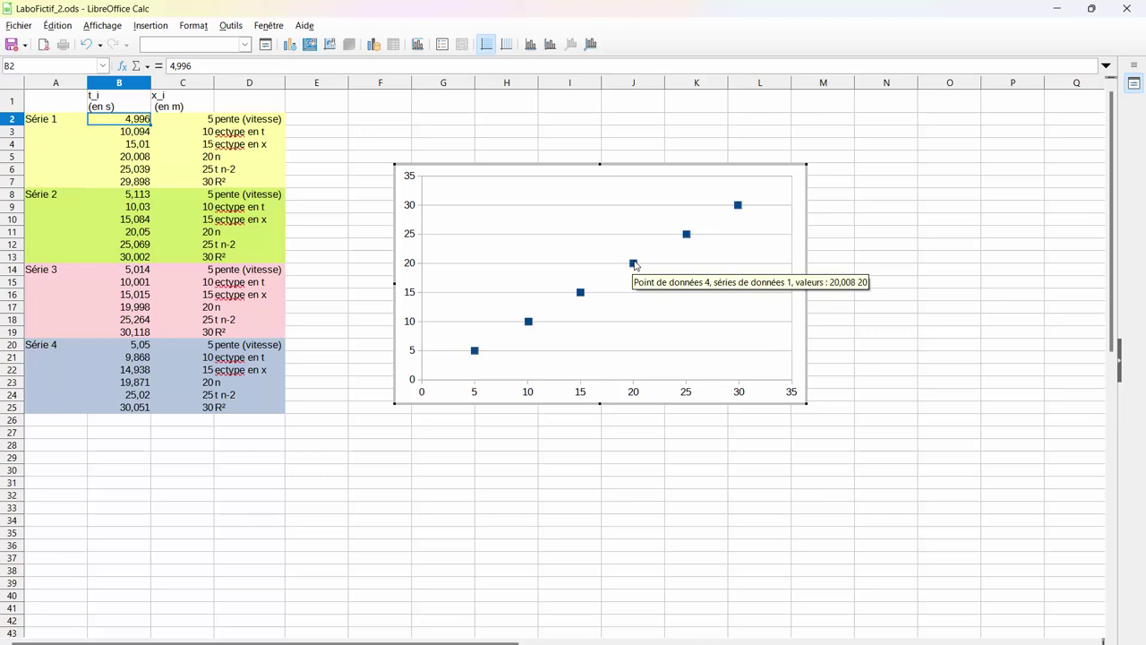
pyautogui.rightClick(634, 265)
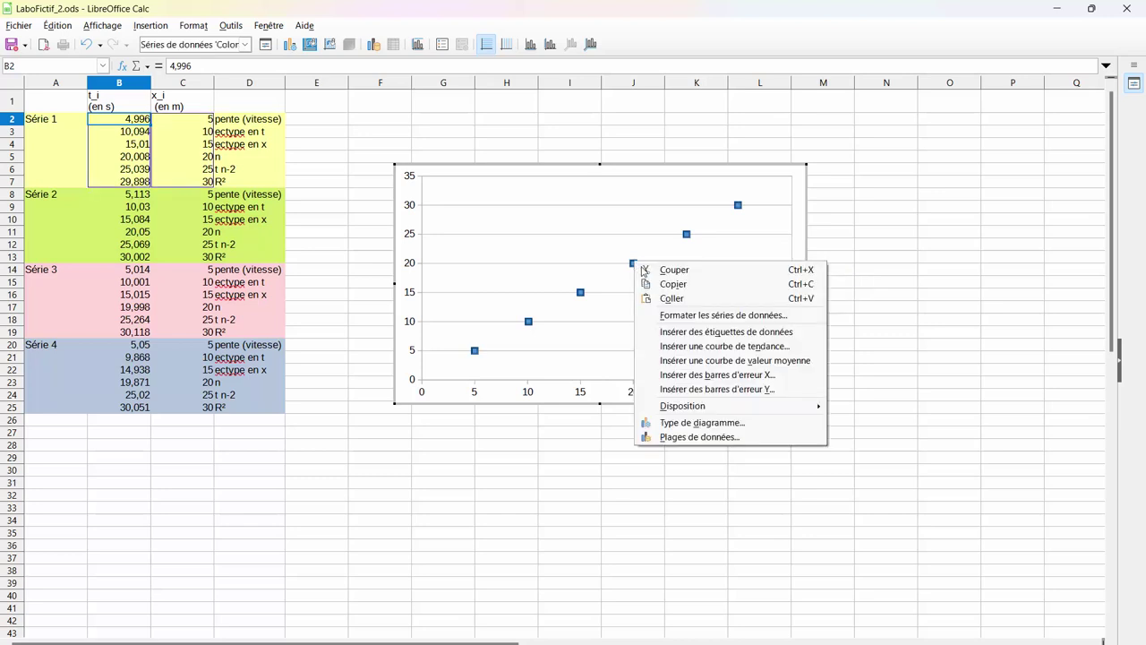
pyautogui.click(707, 316)
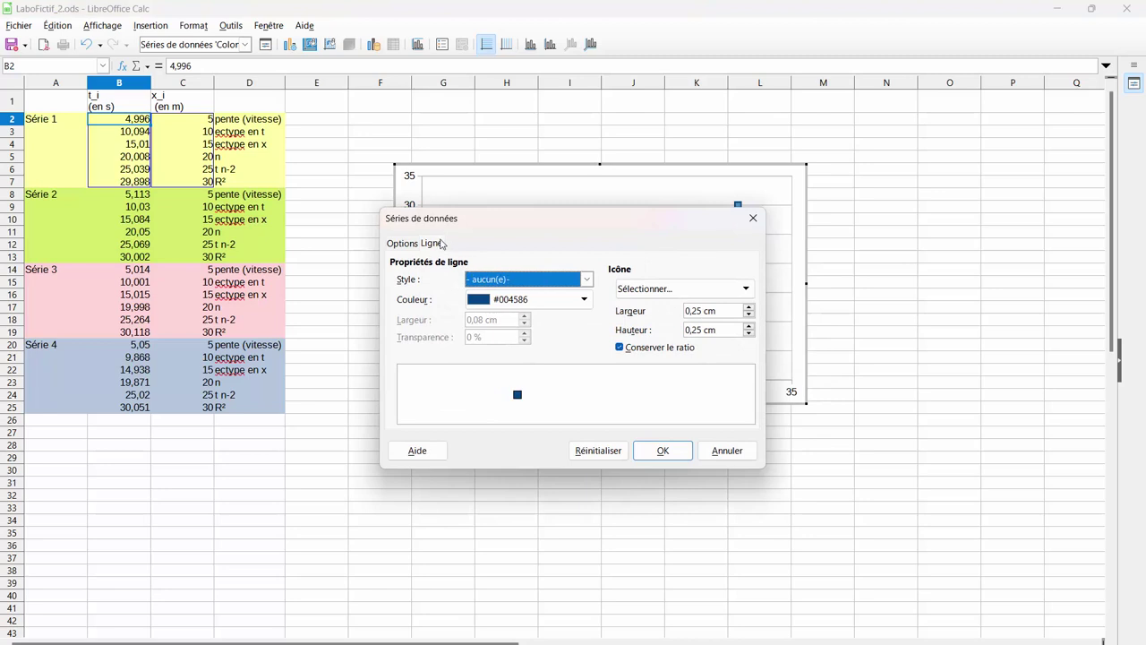
pyautogui.click(749, 334)
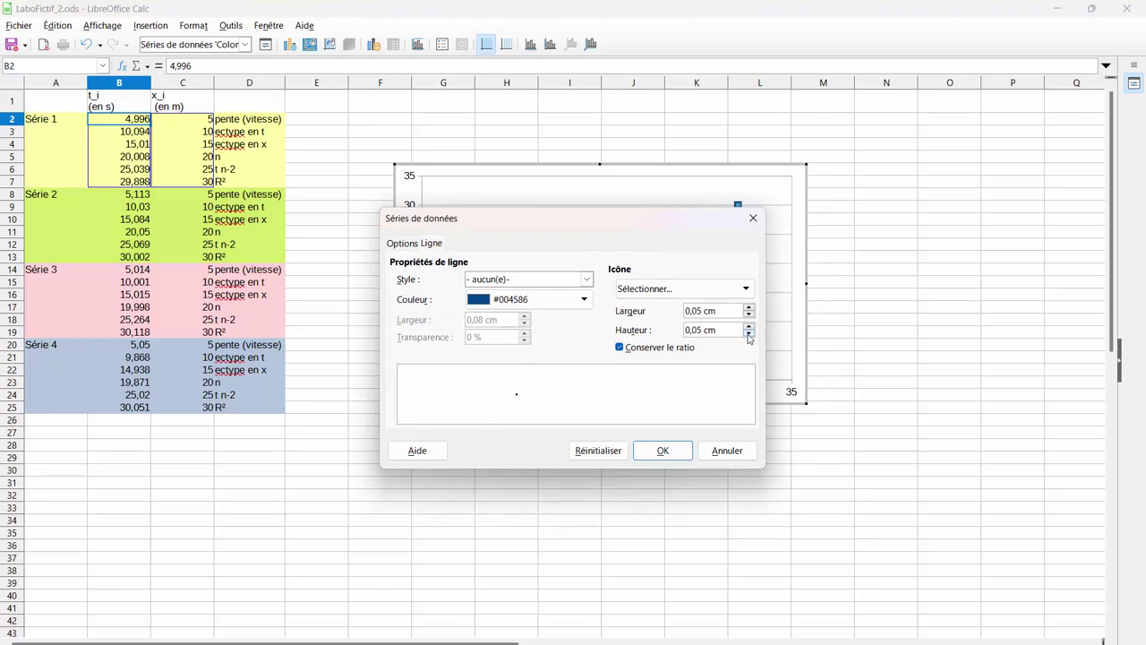
pyautogui.click(663, 450)
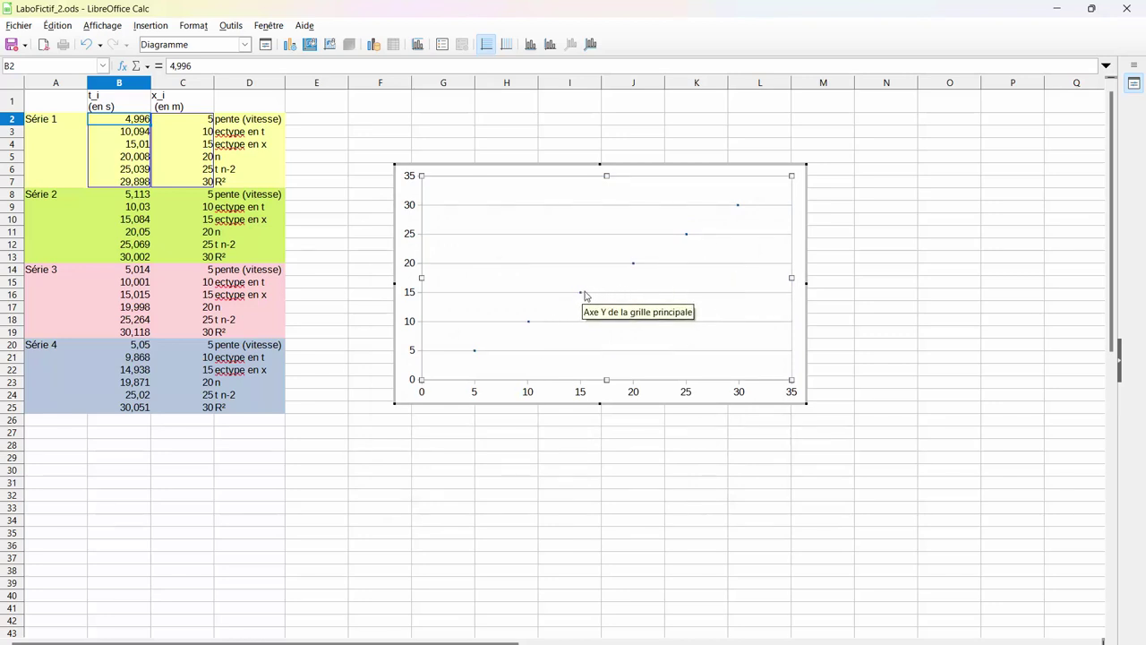
# Add a linear trend line to the data series, displaying its equation and the coefficient of determination (R²).
pyautogui.moveTo(582, 296)
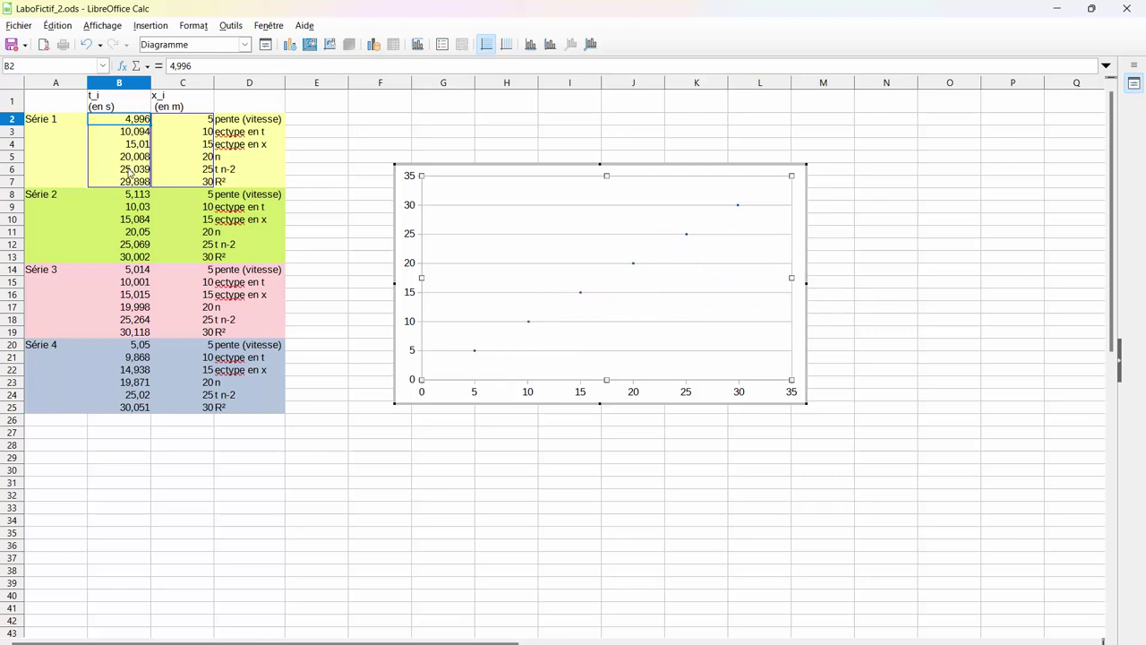
pyautogui.rightClick(528, 324)
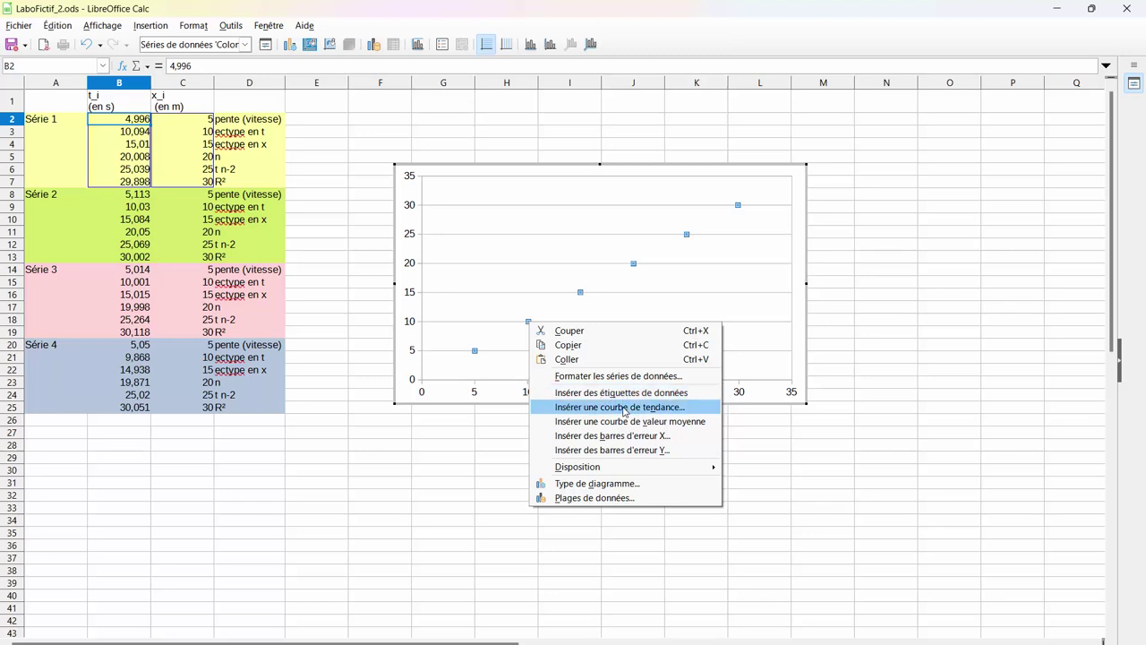
pyautogui.click(623, 412)
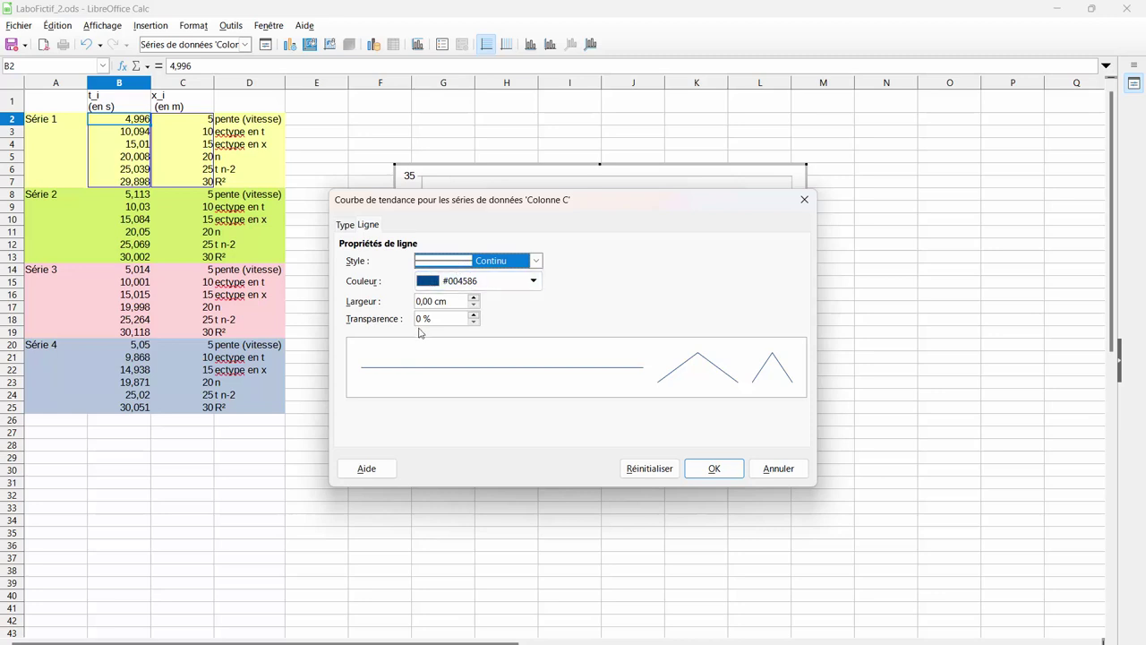
pyautogui.click(346, 225)
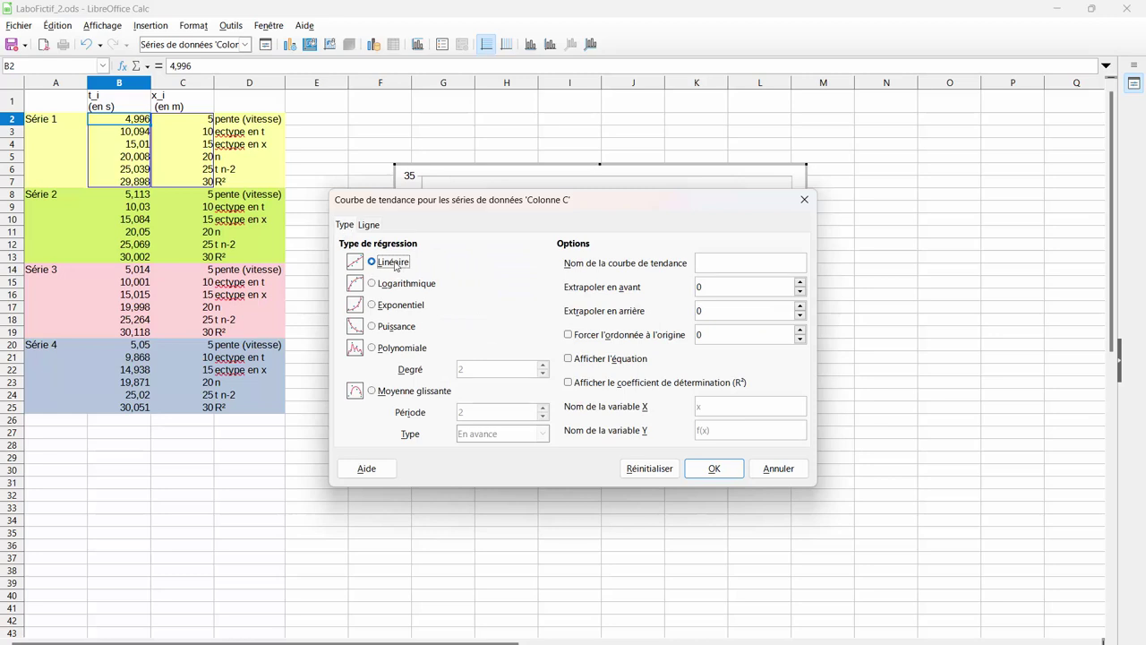
pyautogui.click(567, 359)
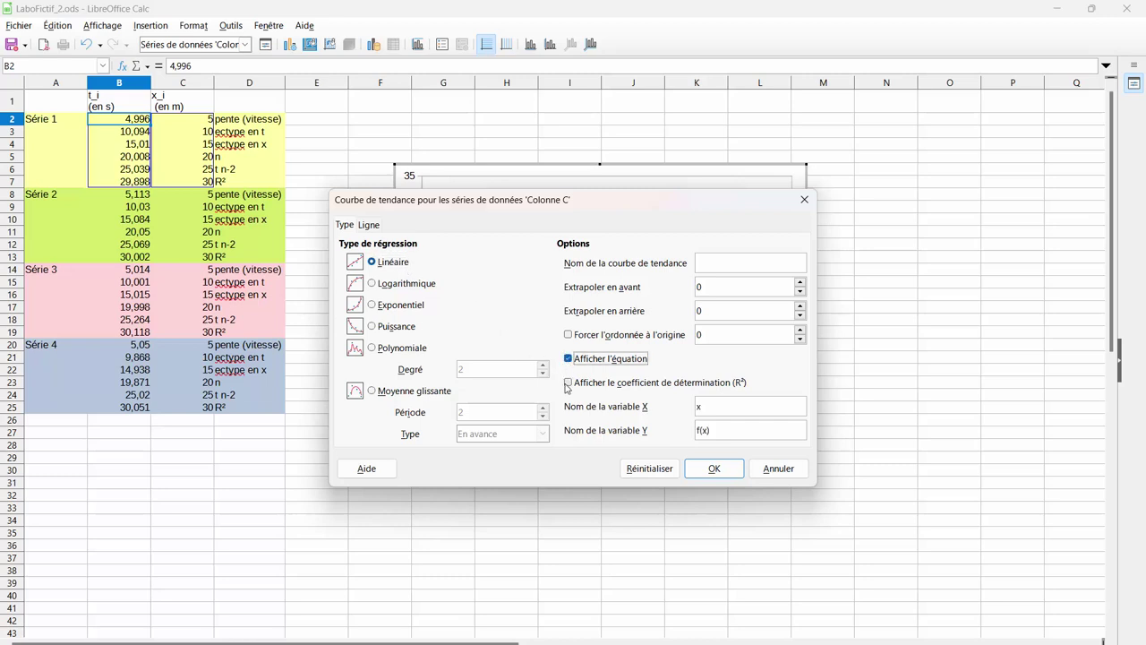
pyautogui.click(568, 382)
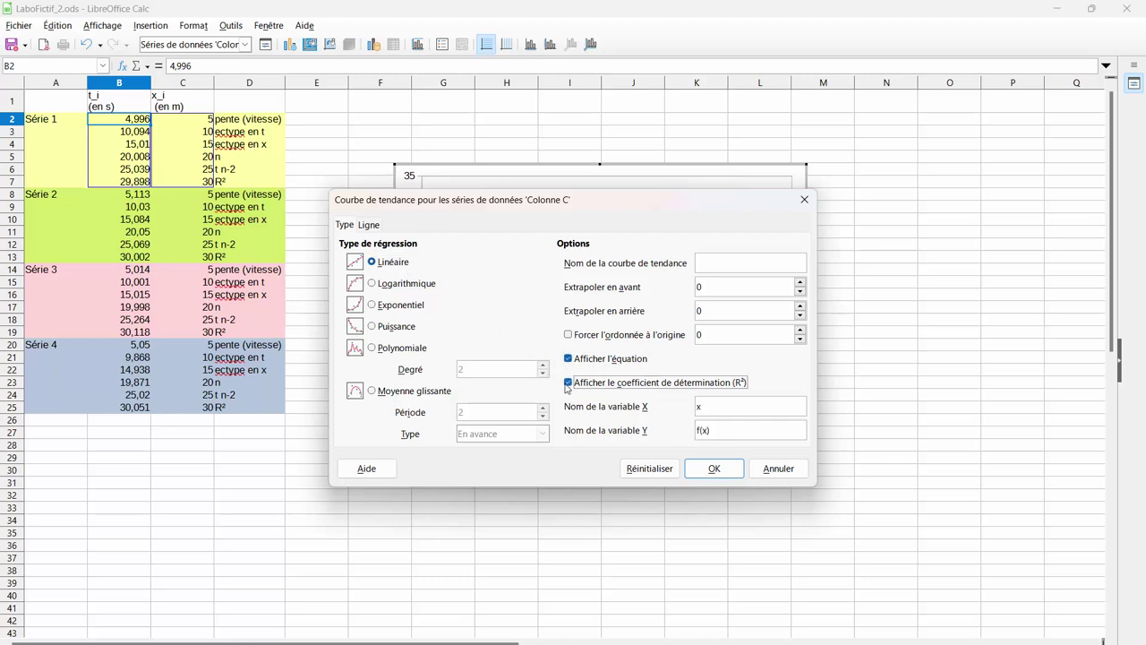
pyautogui.click(709, 476)
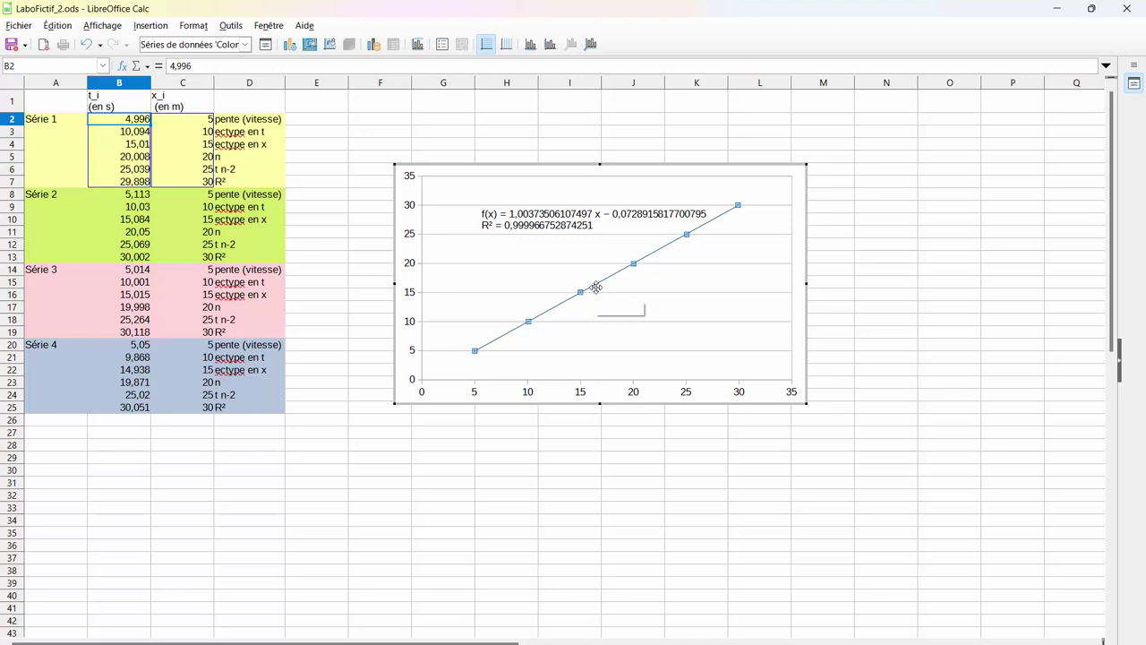
# Format the trend line equation's numbers in the Nombre category with 5 decimal places.
pyautogui.rightClick(555, 221)
pyautogui.click(634, 275)
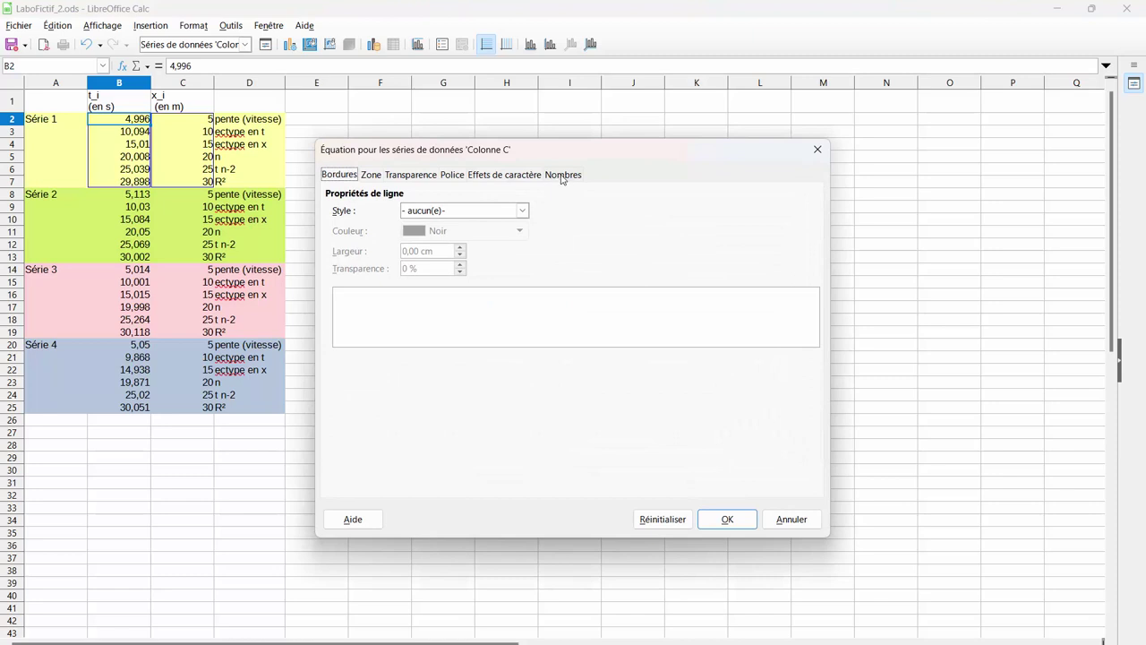
pyautogui.click(563, 175)
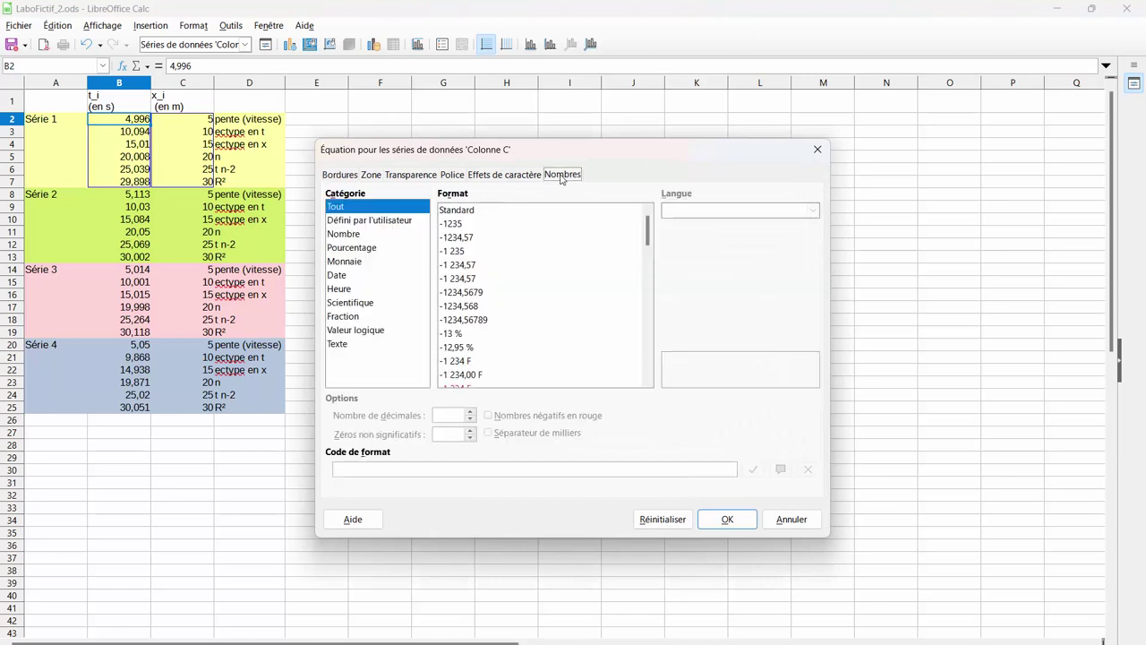
pyautogui.click(355, 237)
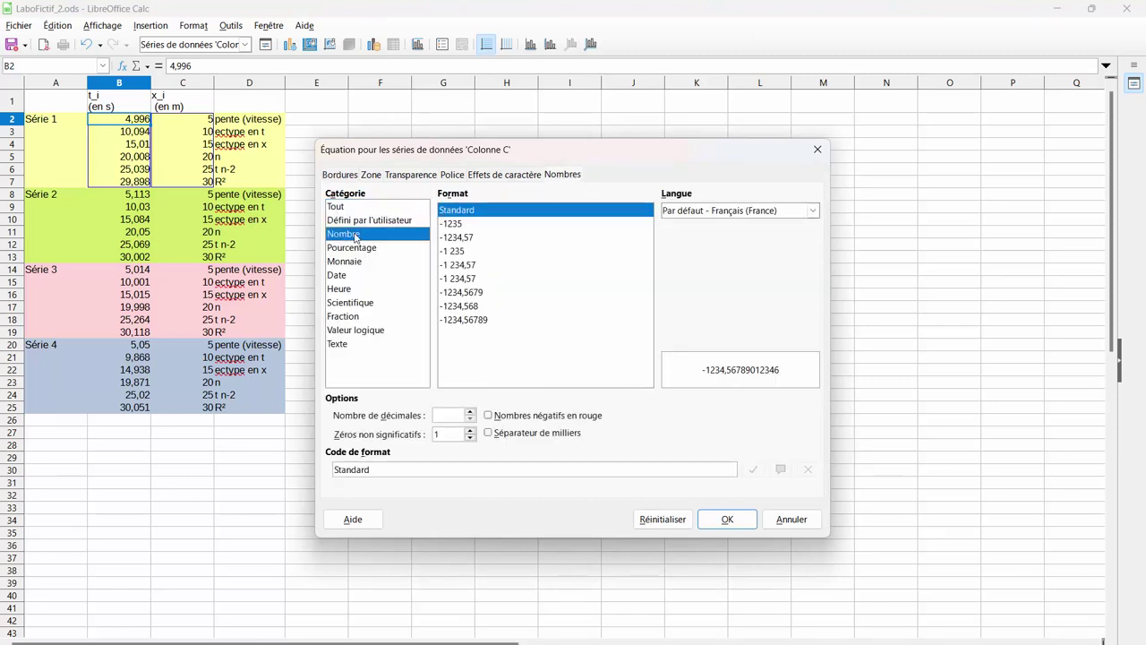
pyautogui.click(471, 411)
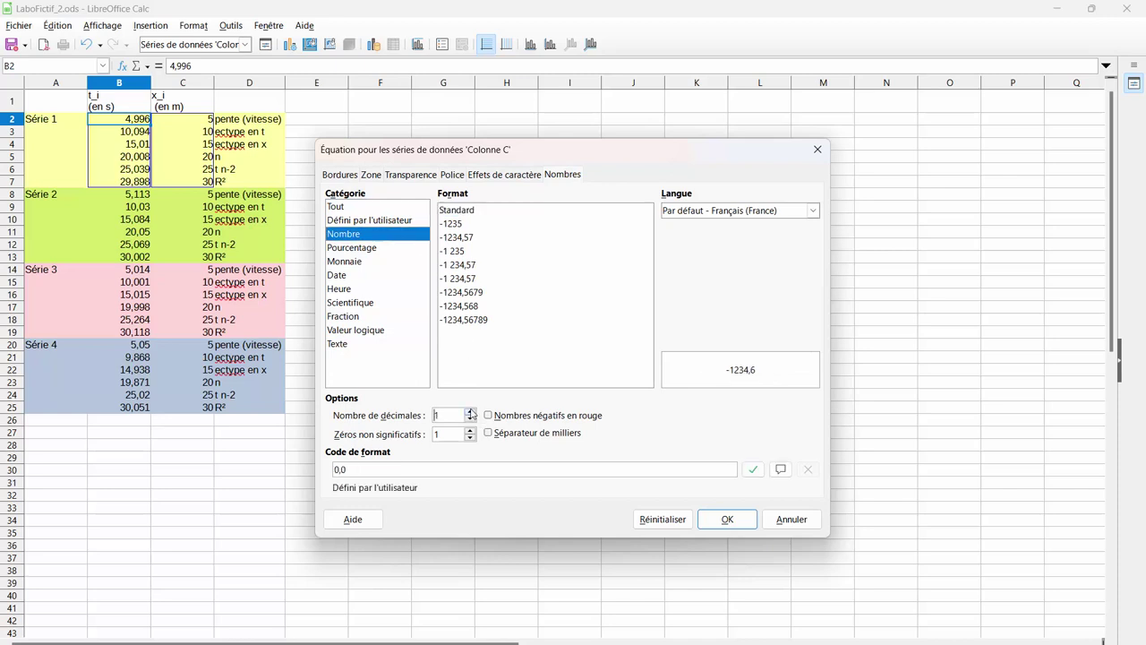
pyautogui.click(471, 411)
pyautogui.click(471, 411)
pyautogui.click(471, 411)
pyautogui.click(471, 411)
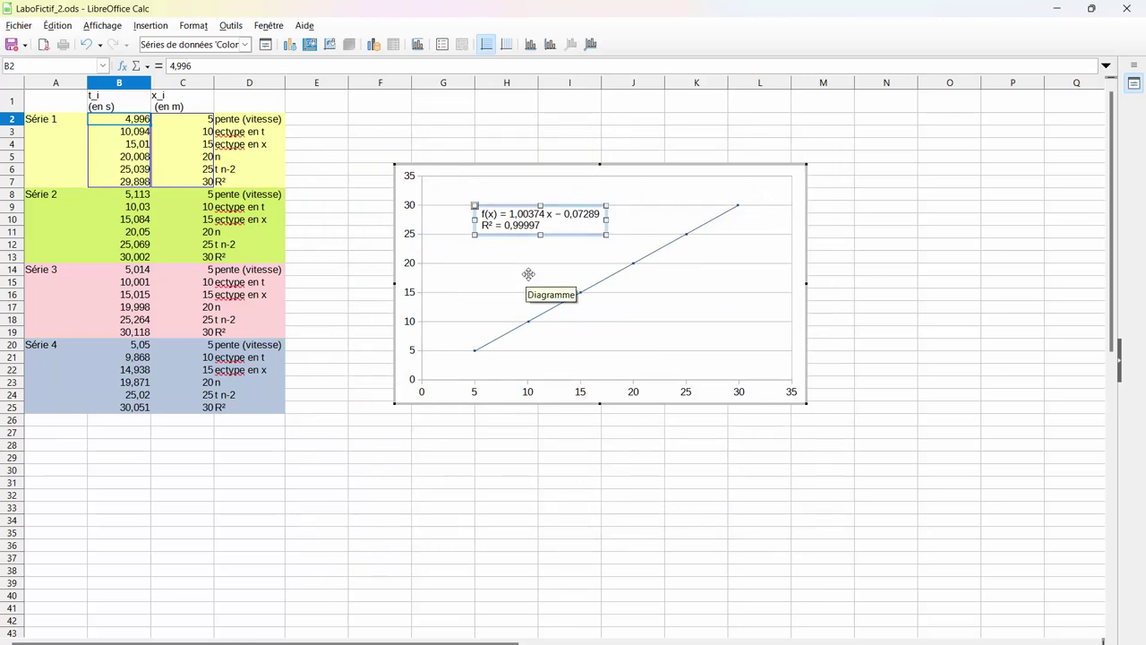
# Open the chart's titles for editing and enter the main title "Position en fonction du temps (série 1)".
pyautogui.click(702, 318)
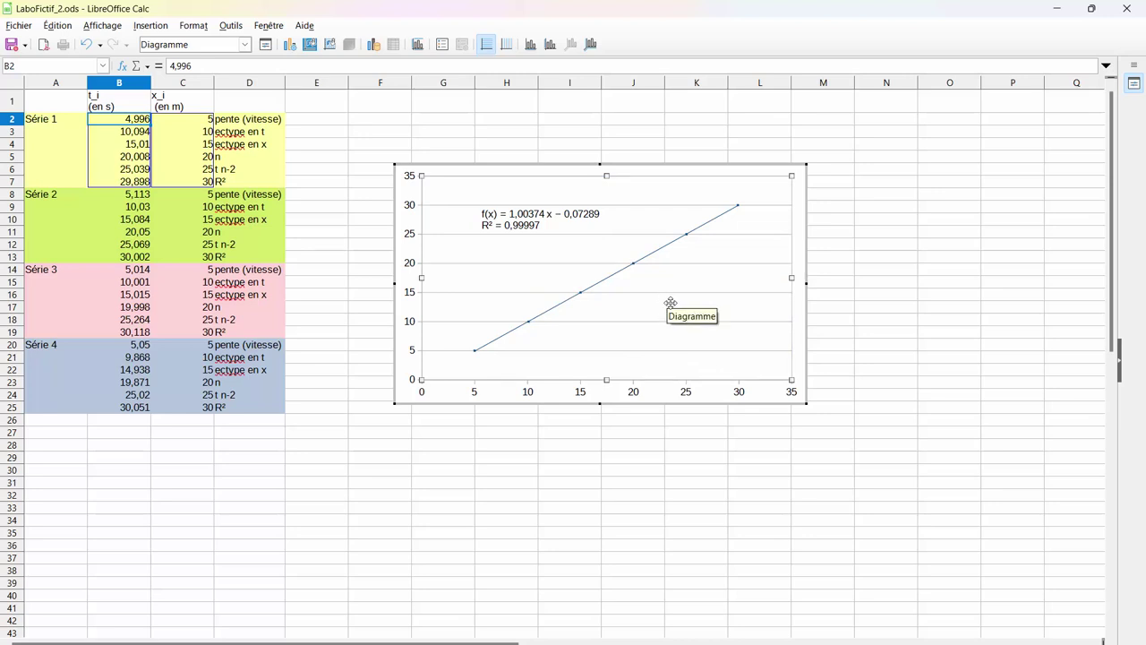
pyautogui.rightClick(670, 303)
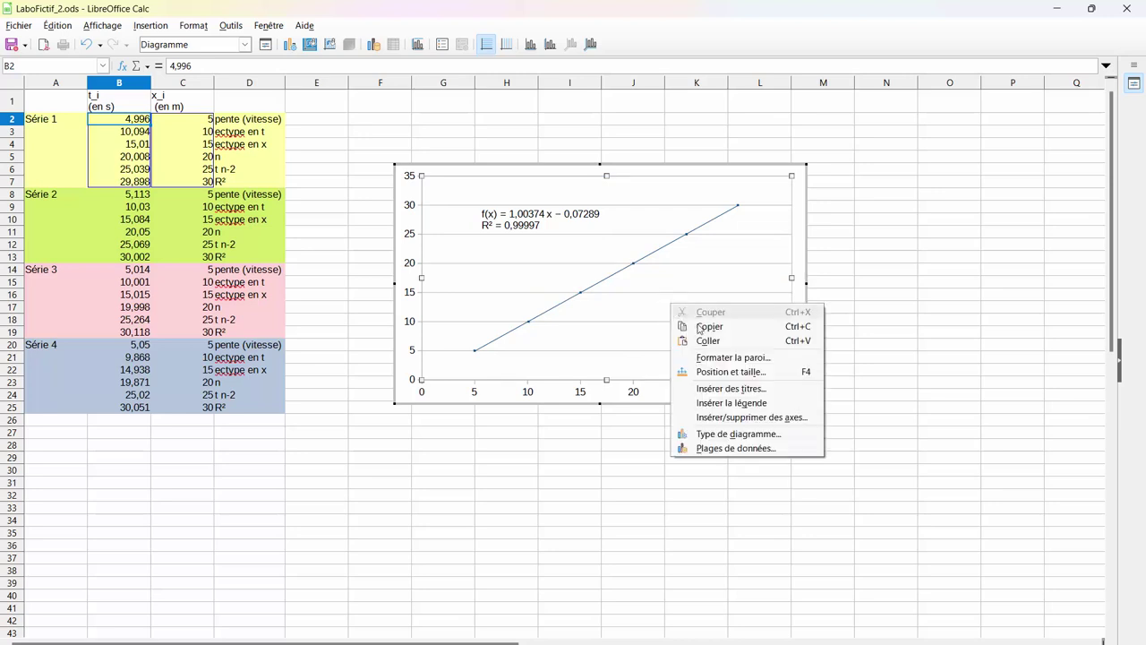
pyautogui.click(722, 389)
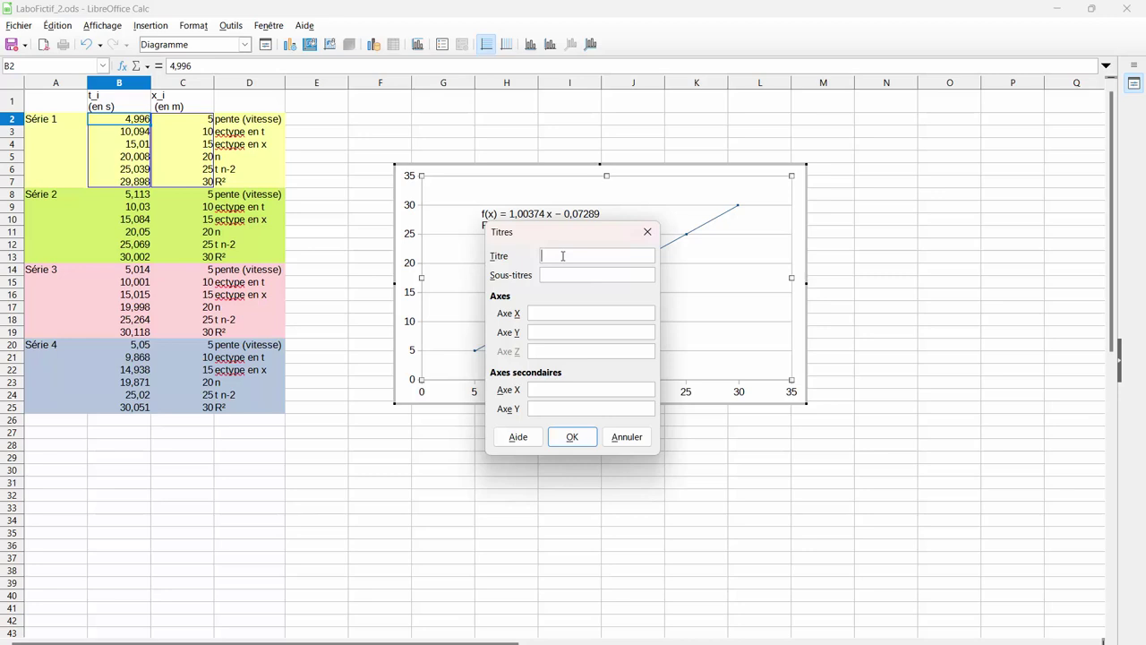
pyautogui.write('Position')
pyautogui.write(' en fonct')
pyautogui.write('ion du tep')
pyautogui.write('mps')
pyautogui.press('BackSpace')
pyautogui.press('BackSpace')
pyautogui.press('BackSpace')
pyautogui.press('BackSpace')
pyautogui.write('mps (série 1)')
# Title the X axis "Temps (en secondes)" and the Y axis "Position (en mètres)", and apply the chart titles.
pyautogui.click(547, 313)
pyautogui.write('Temps ')
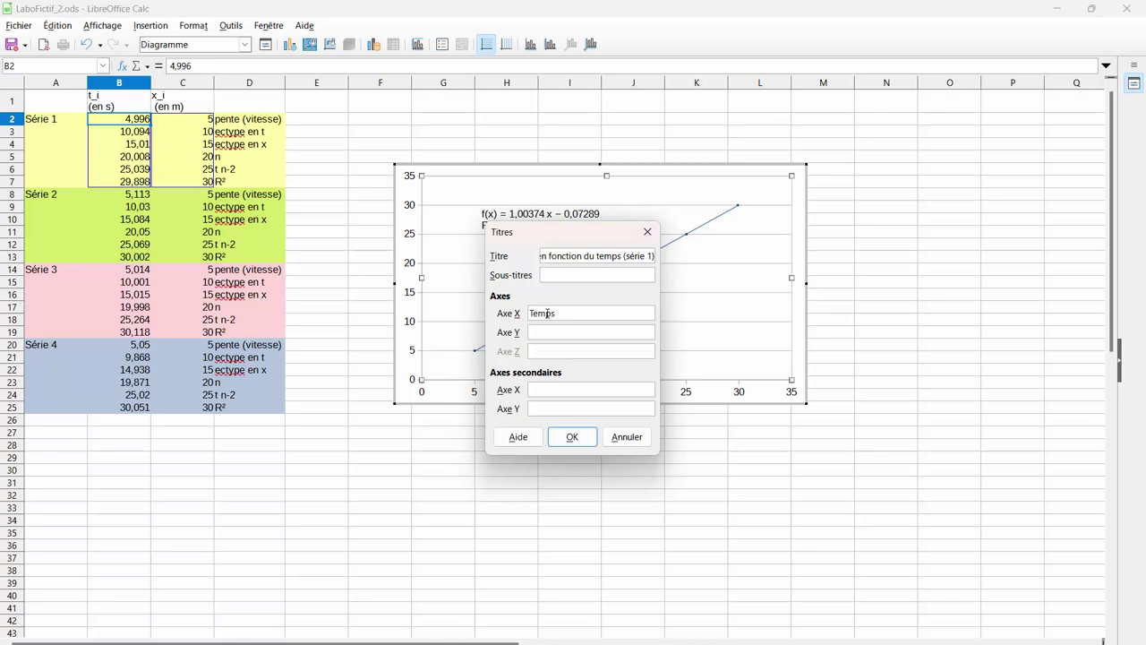
pyautogui.write('(en secondes)')
pyautogui.click(548, 333)
pyautogui.write('Position (en mètre ')
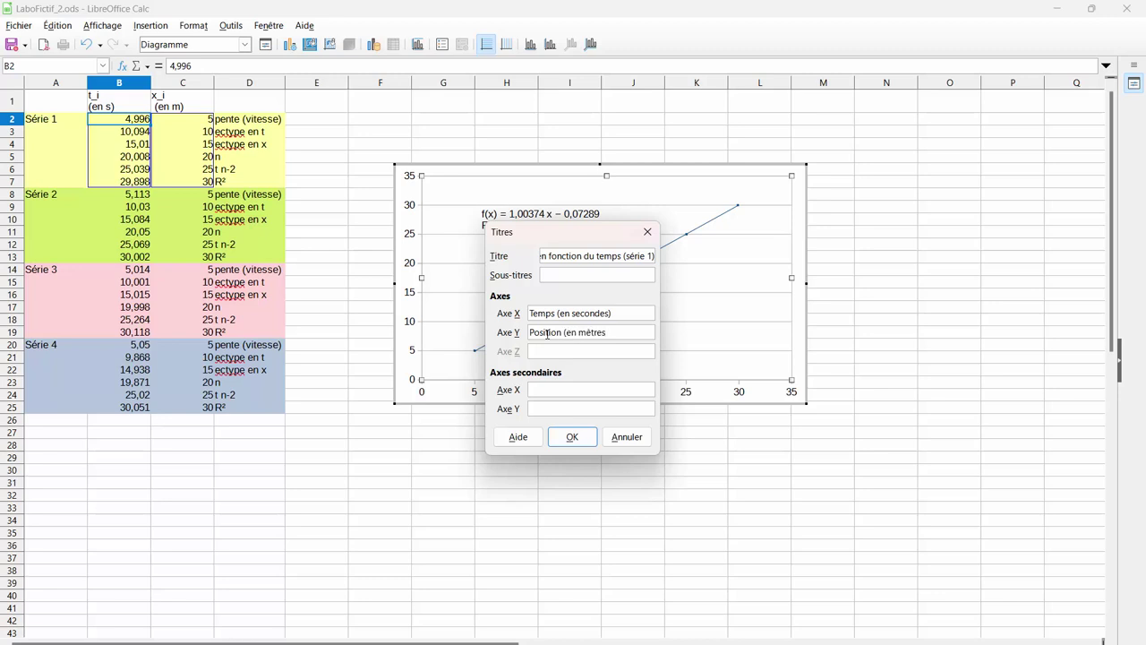
pyautogui.write(')')
pyautogui.click(570, 435)
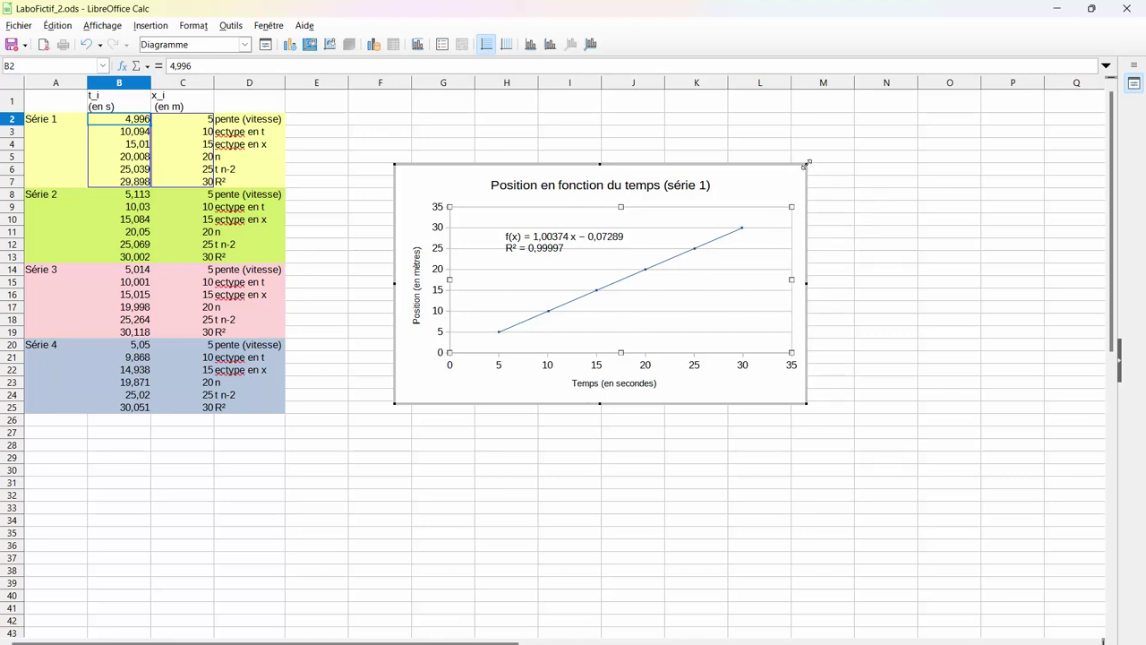
# Move the chart below the data table, starting around row 28, and make it smaller.
pyautogui.moveTo(805, 164); pyautogui.dragTo(356, 447)
pyautogui.scroll(1, 304, 286)
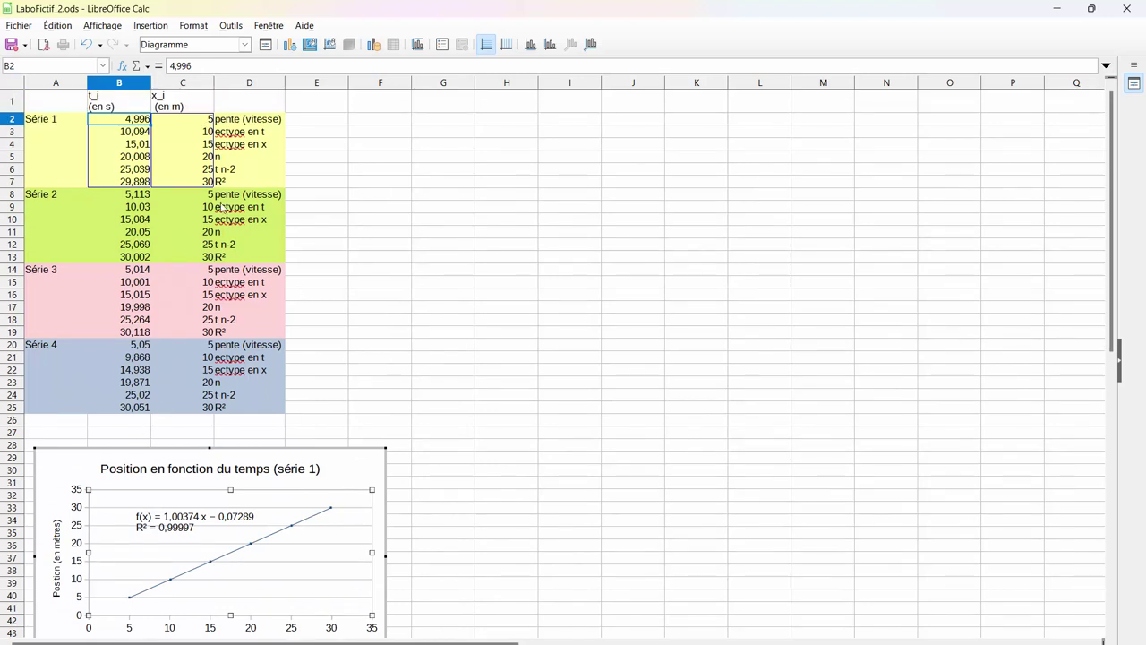
# Calculate the Série 1 slope in E2 with =PENTE(C2:C7;B2:B7), using positions as Y data and times as X data.
pyautogui.click(320, 120)
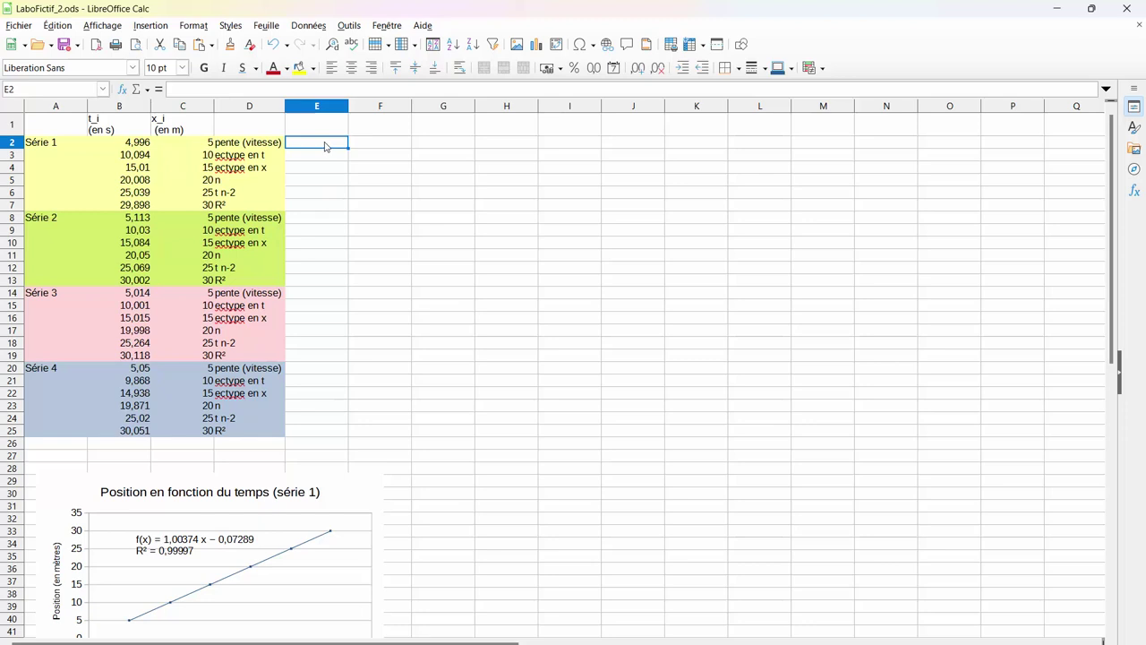
pyautogui.write('=')
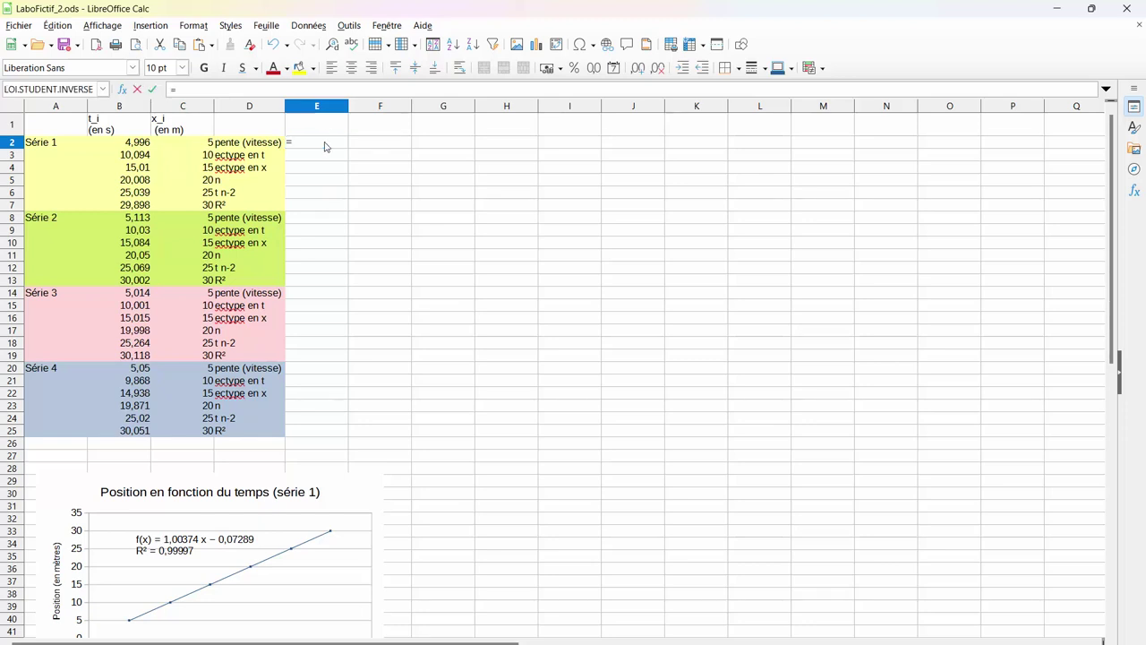
pyautogui.write('pente')
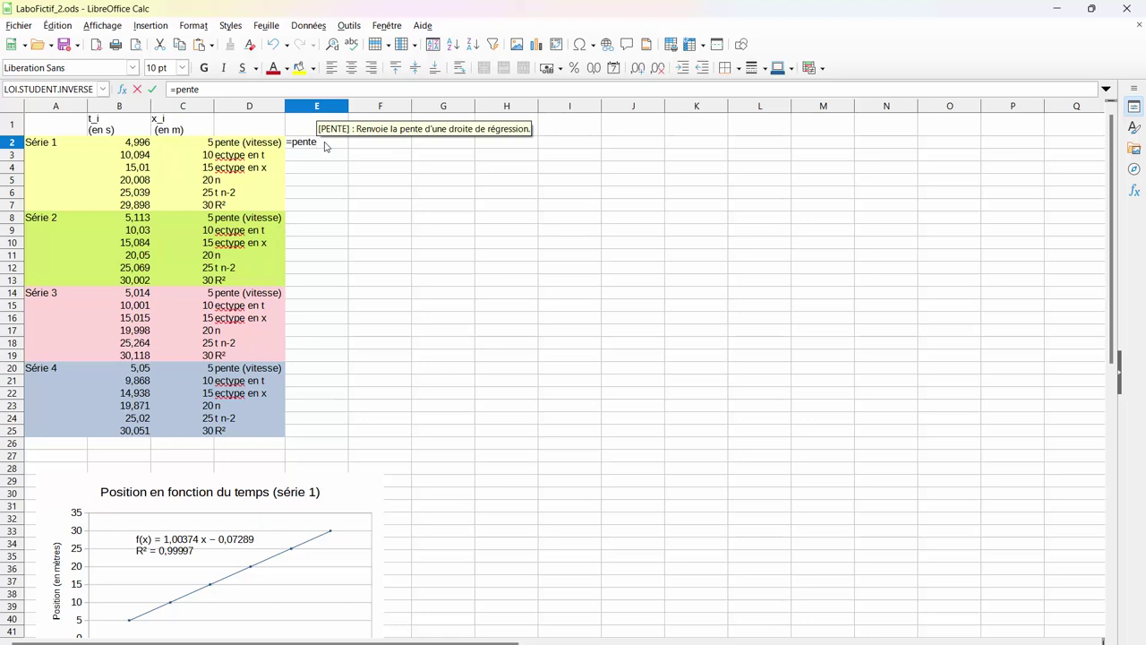
pyautogui.press('Return')
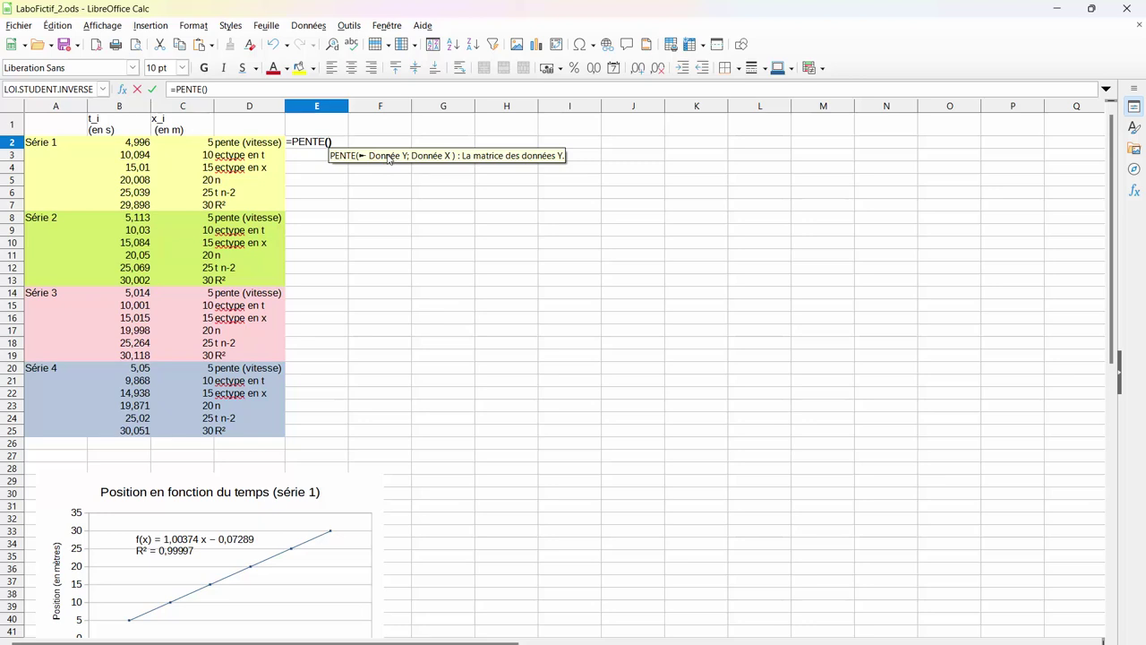
pyautogui.click(184, 143)
pyautogui.moveTo(184, 144); pyautogui.dragTo(184, 207)
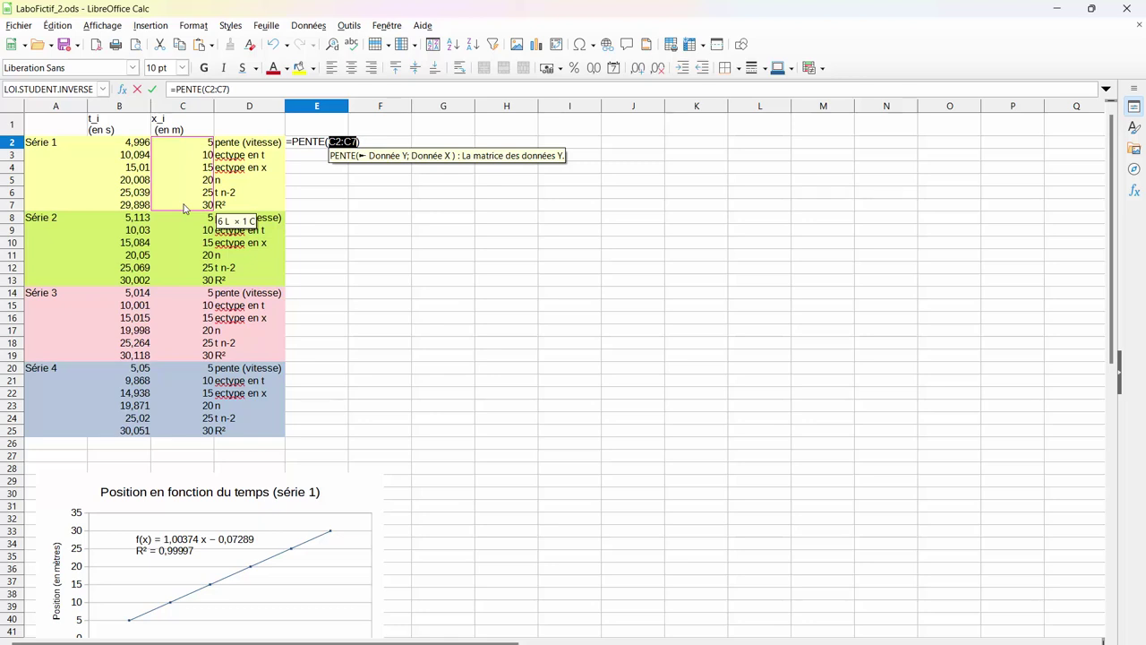
pyautogui.write(';')
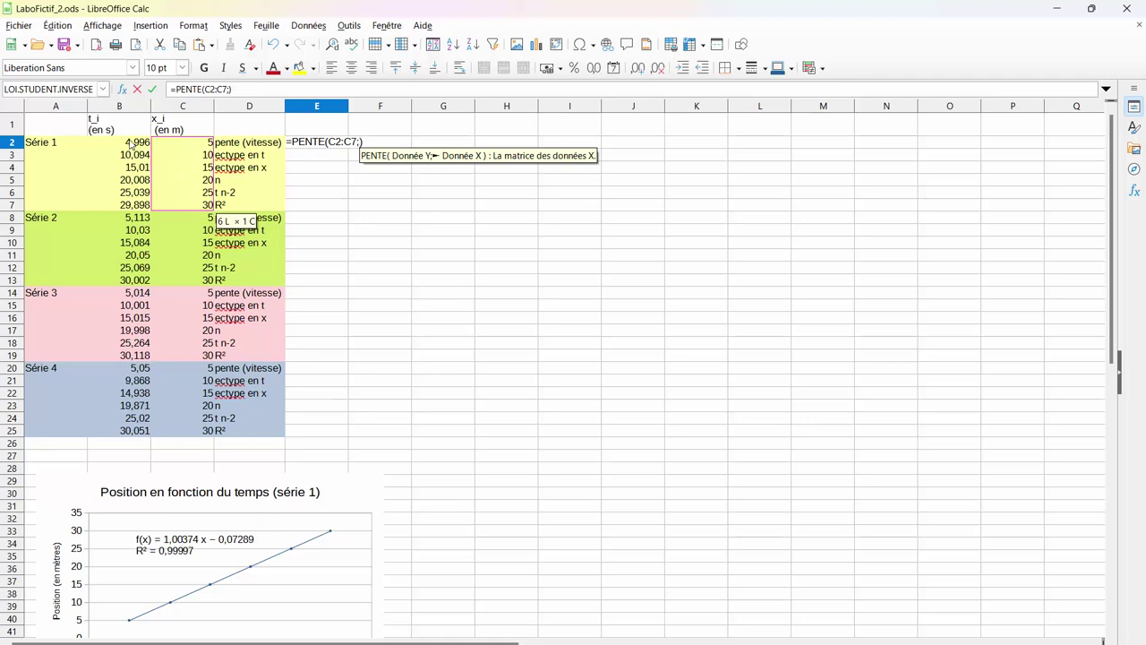
pyautogui.click(131, 144)
pyautogui.moveTo(131, 143); pyautogui.dragTo(132, 160)
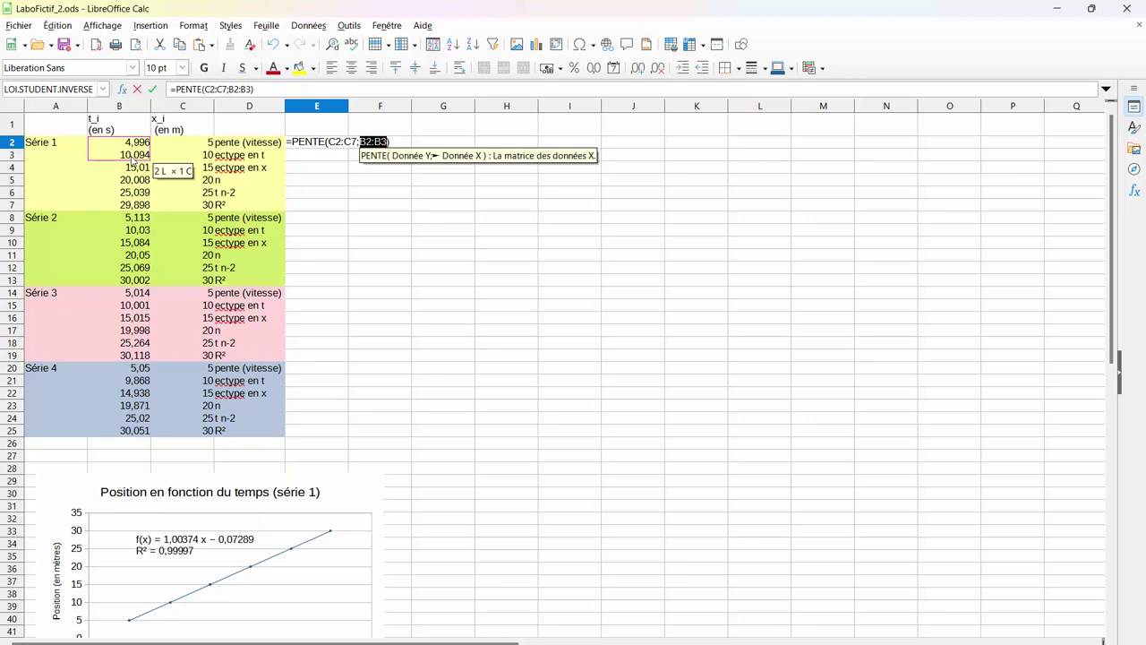
pyautogui.moveTo(132, 160); pyautogui.dragTo(136, 208)
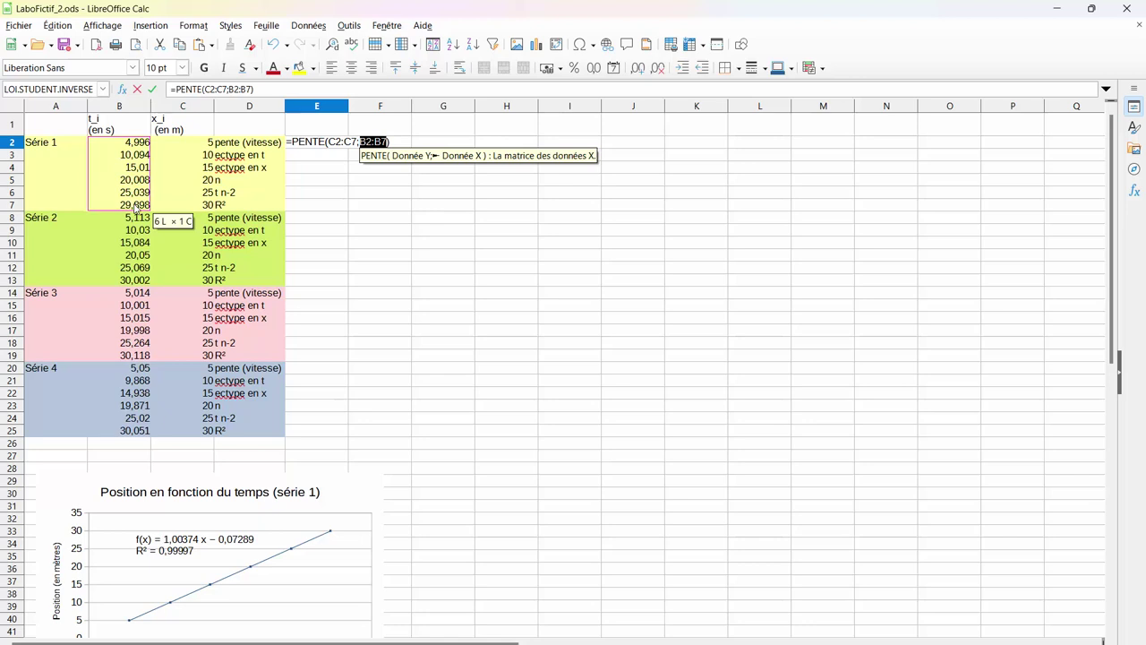
pyautogui.press('Return')
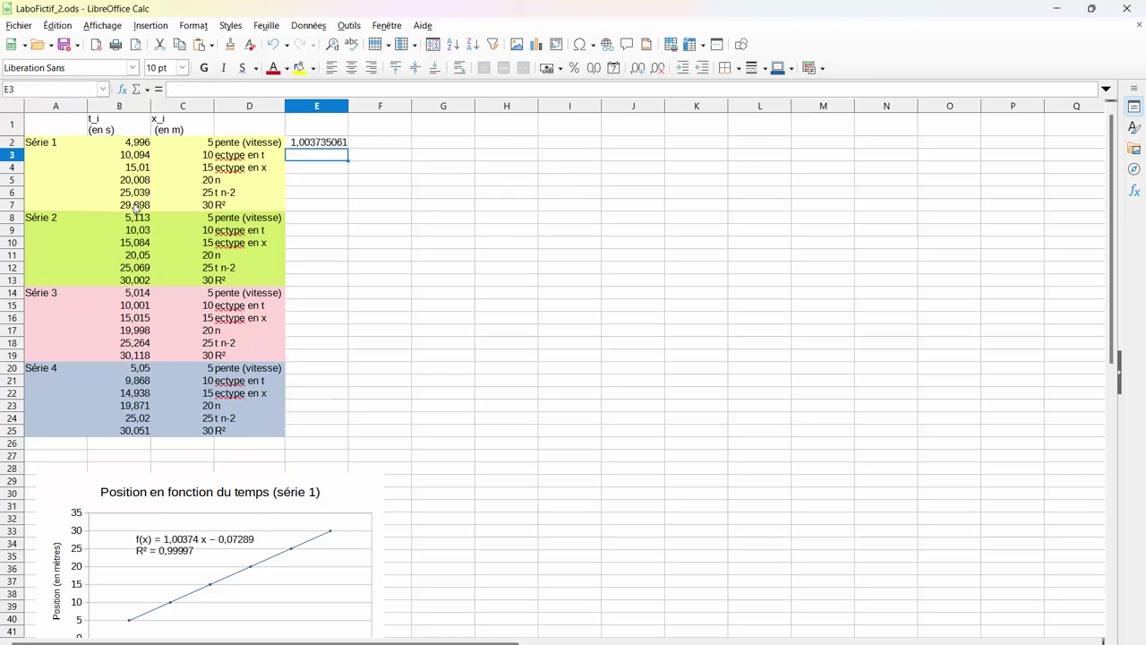
# Enter the unit m/s beside the slope in F2.
pyautogui.click(368, 149)
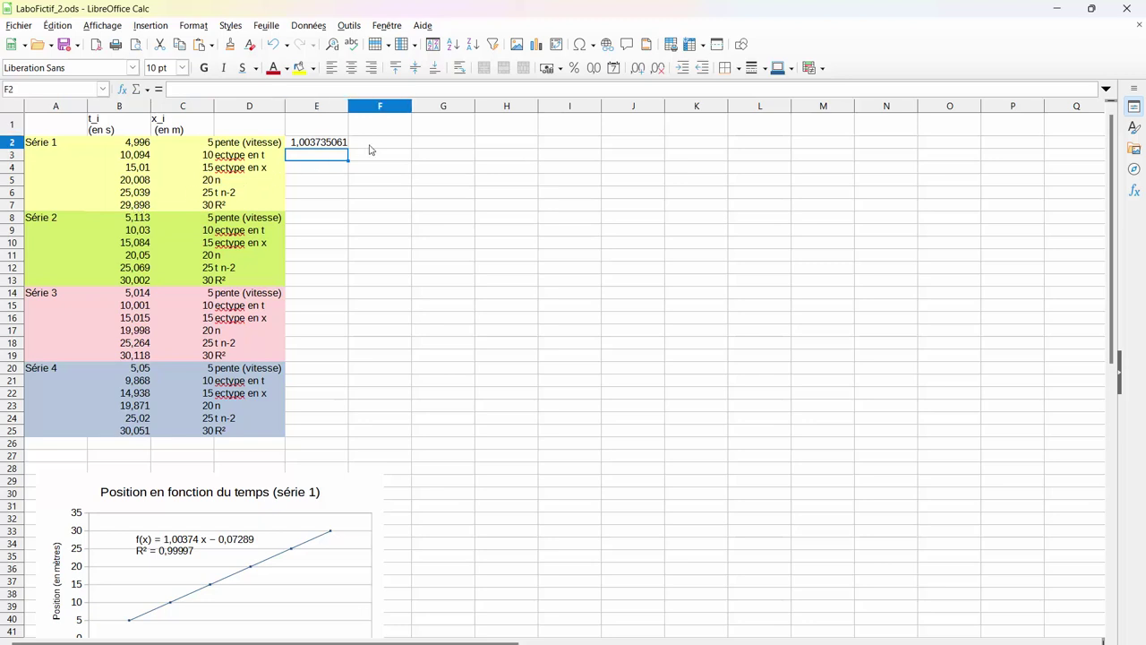
pyautogui.write('m')
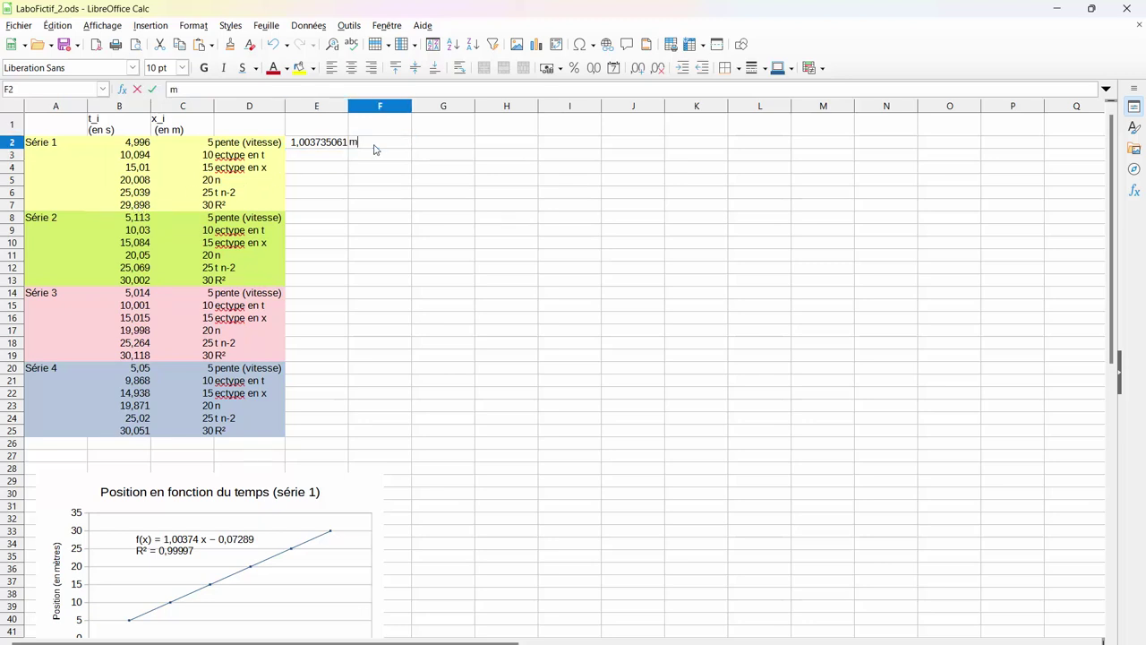
pyautogui.write('/s')
# Calculate the standard deviation of the Série 1 times in E3 with =ECARTYPE(B2:B7), and enter its unit s in F3.
pyautogui.click(310, 159)
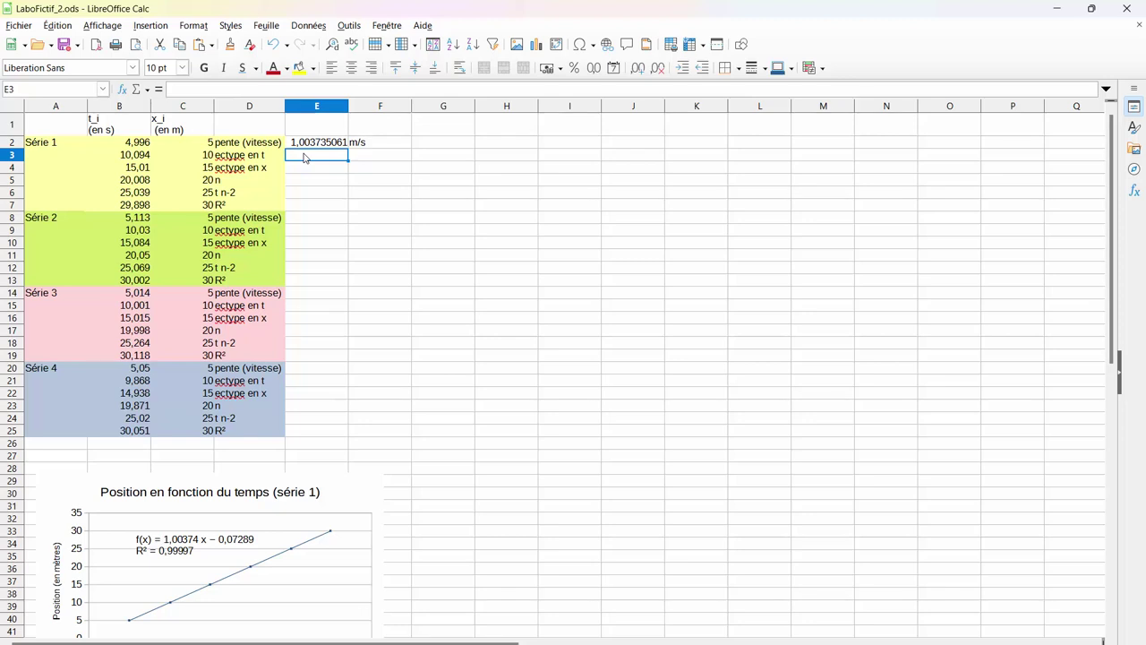
pyautogui.write('=ecart')
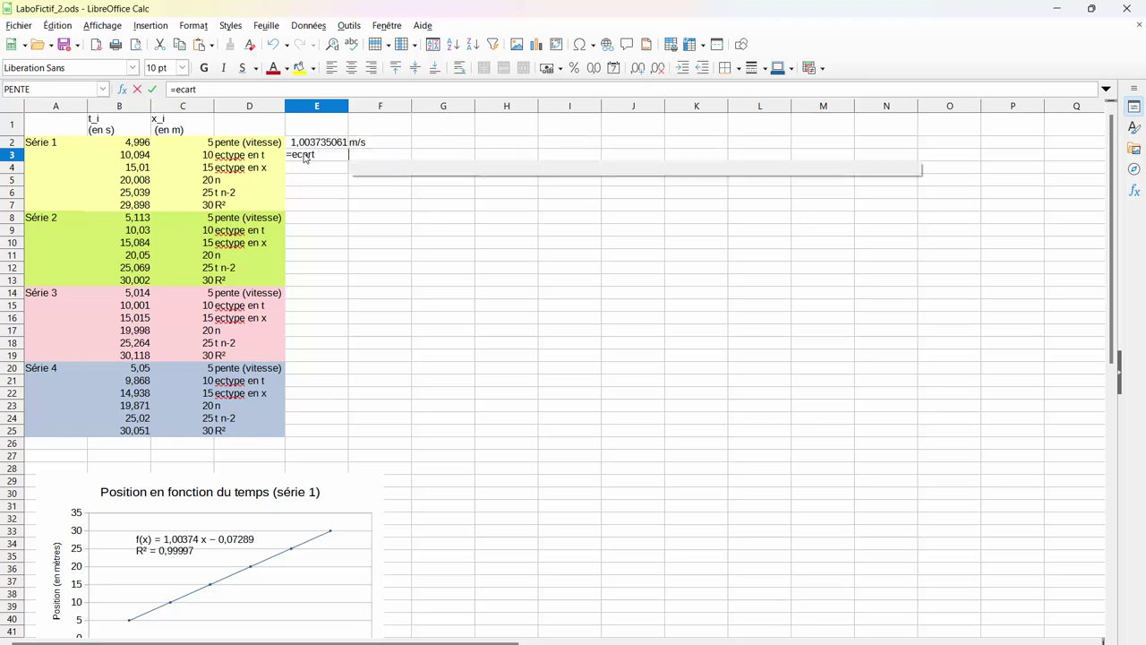
pyautogui.press('Return')
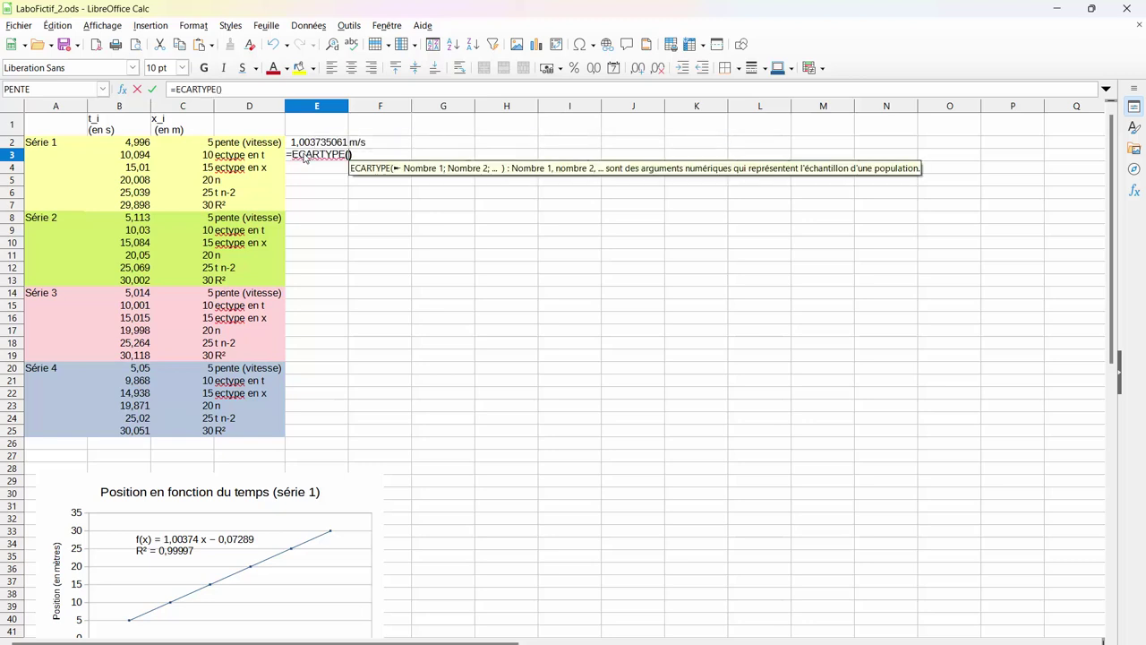
pyautogui.click(250, 158)
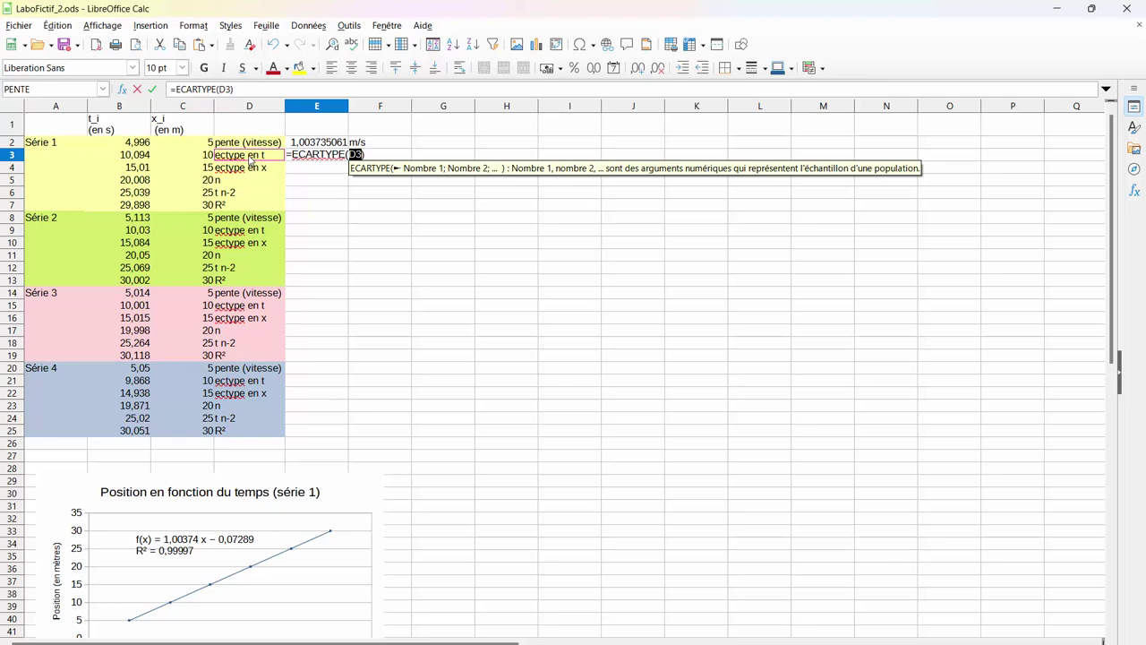
pyautogui.click(134, 145)
pyautogui.moveTo(132, 154); pyautogui.dragTo(128, 205)
pyautogui.press('Return')
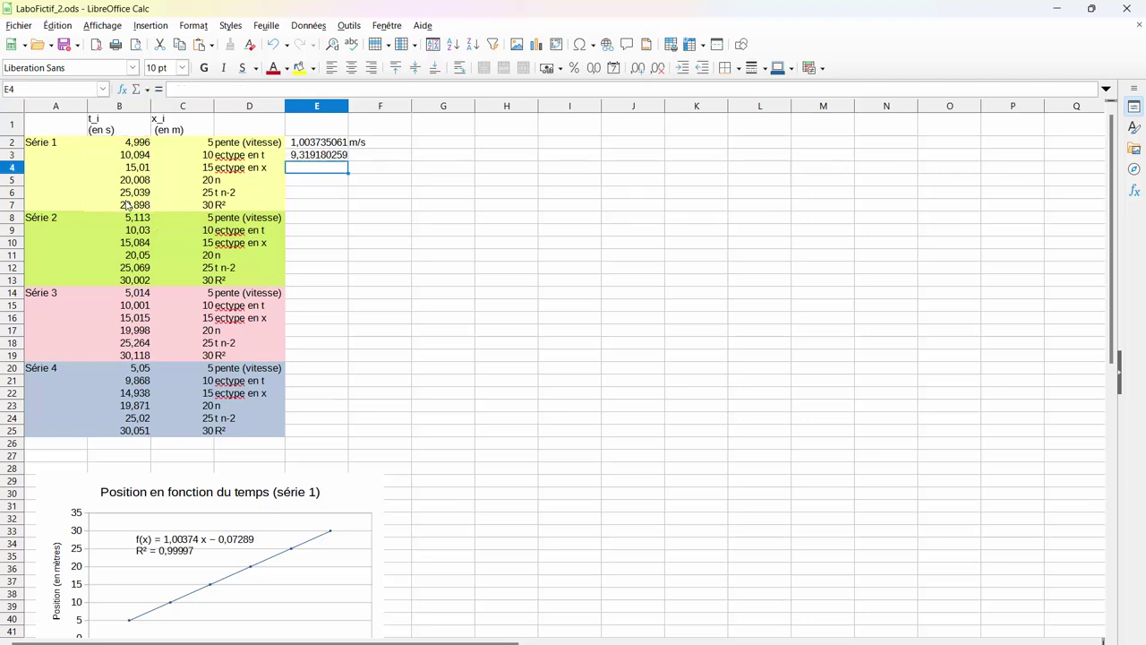
pyautogui.click(367, 157)
pyautogui.write('s')
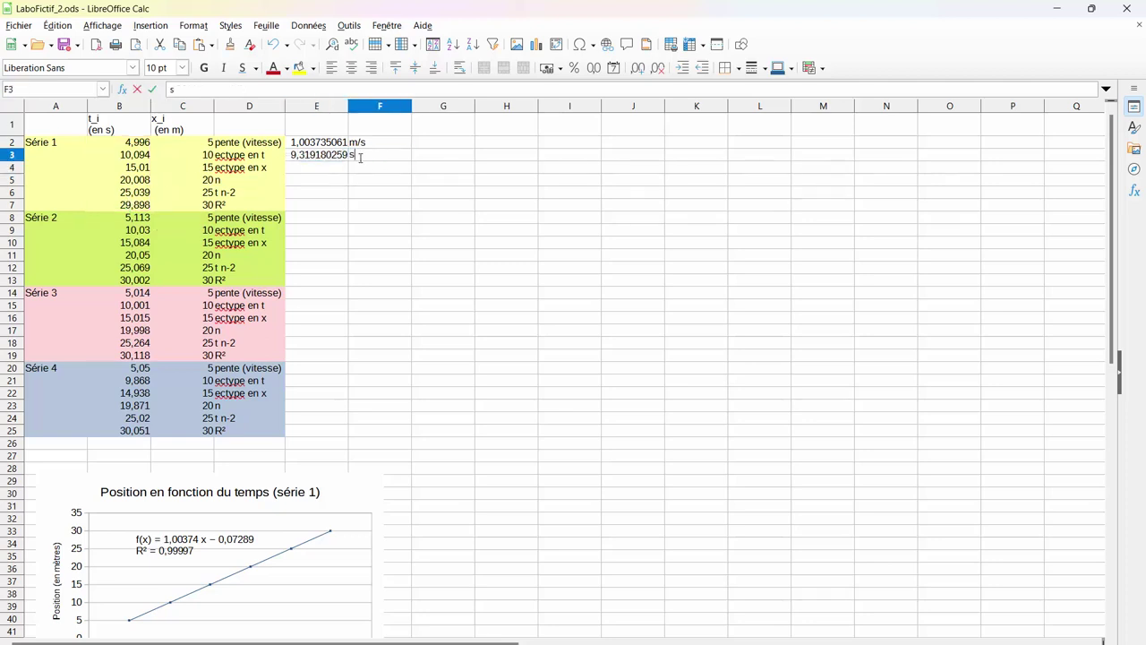
# Calculate the standard deviation of the Série 1 positions in E4 with =ECARTYPE(C2:C7), and enter its unit m in F4.
pyautogui.click(317, 169)
pyautogui.write('=ecart')
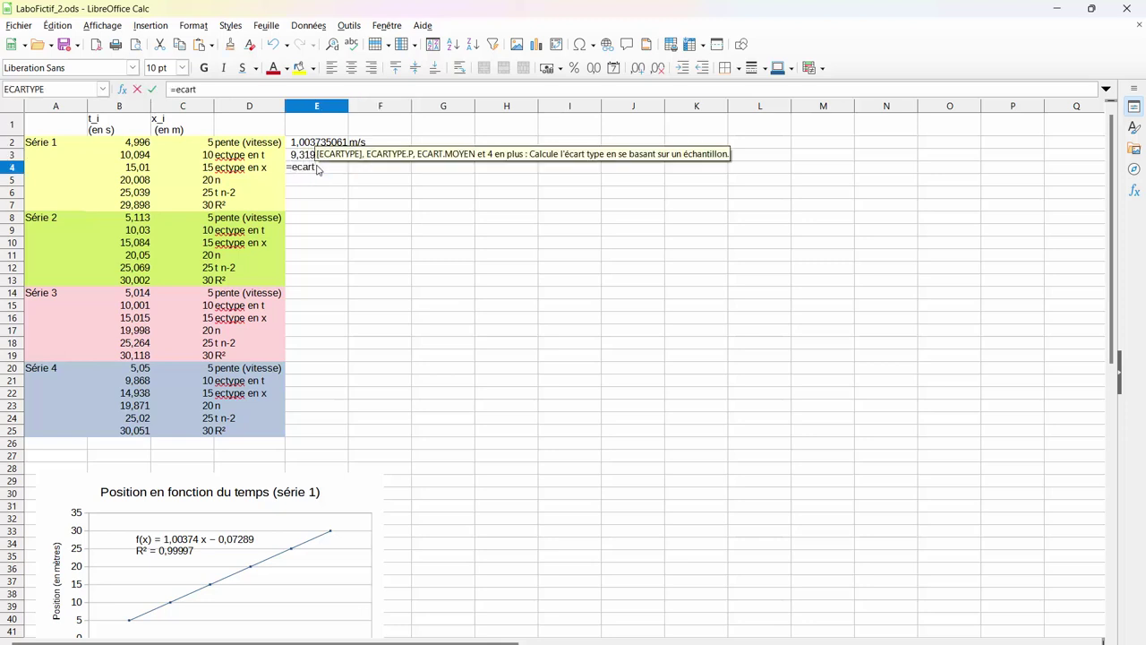
pyautogui.press('Return')
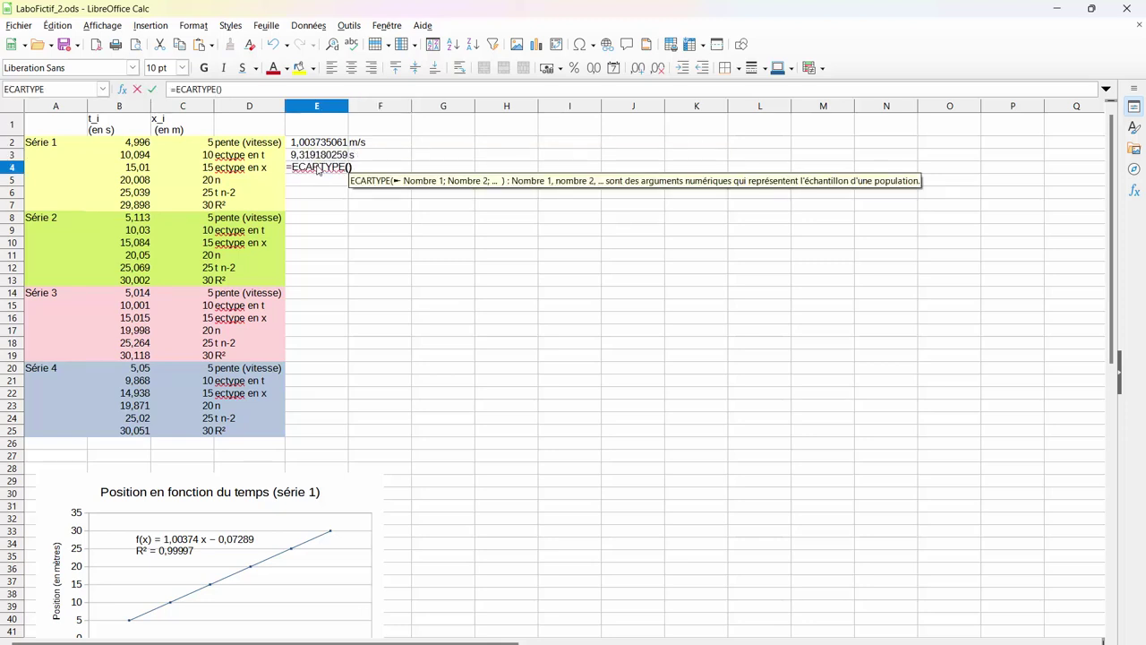
pyautogui.click(207, 144)
pyautogui.moveTo(205, 175); pyautogui.dragTo(200, 210)
pyautogui.press('Return')
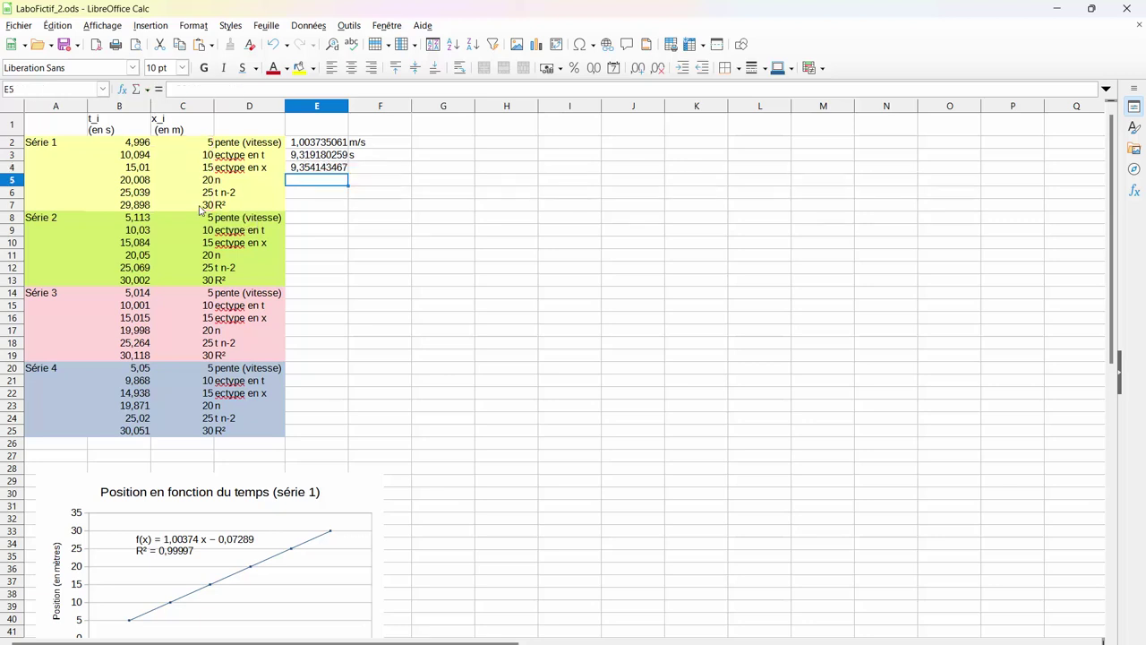
pyautogui.click(383, 171)
pyautogui.write('m')
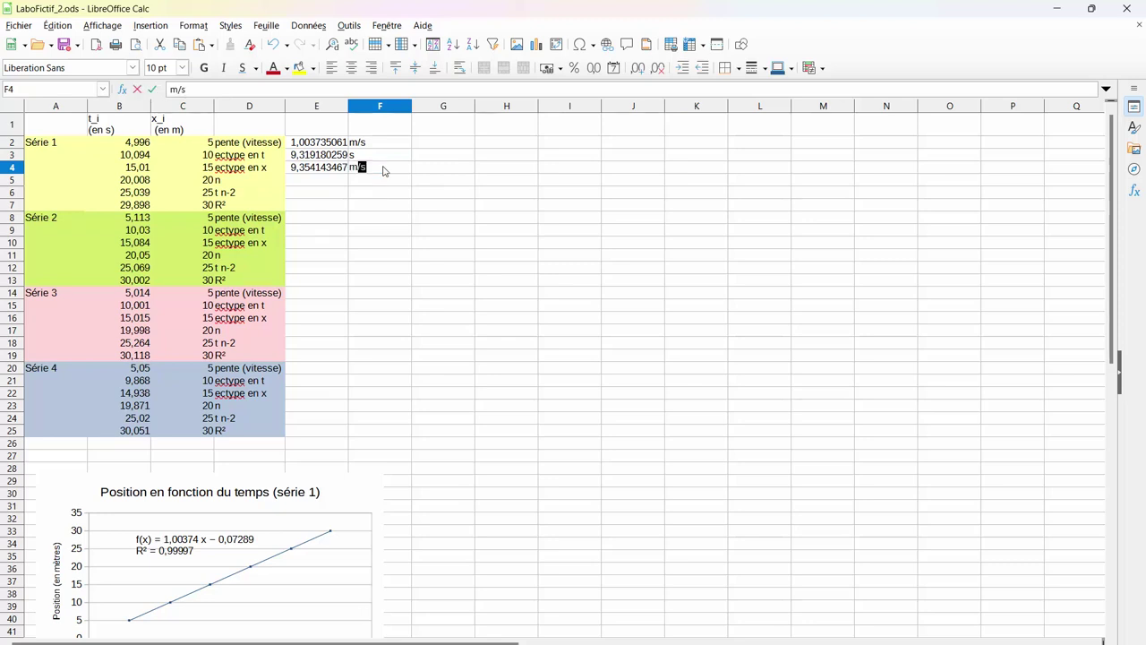
pyautogui.press('Delete')
pyautogui.press('Return')
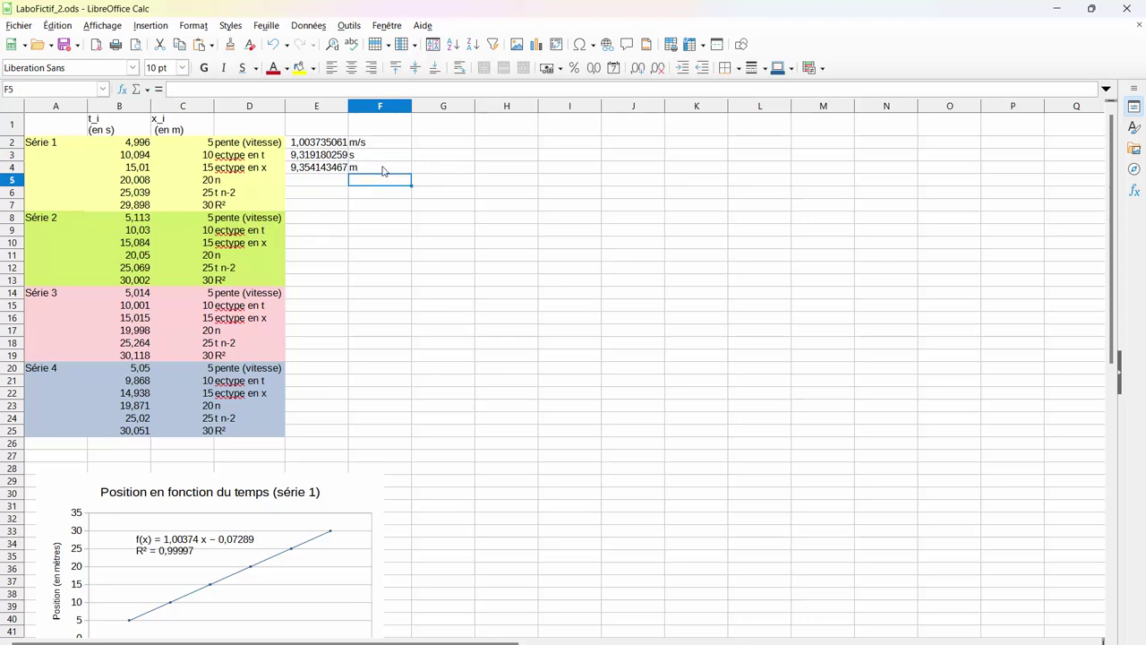
# Count the Série 1 measurements in E5 by applying the NB function to B2:B7.
pyautogui.click(324, 183)
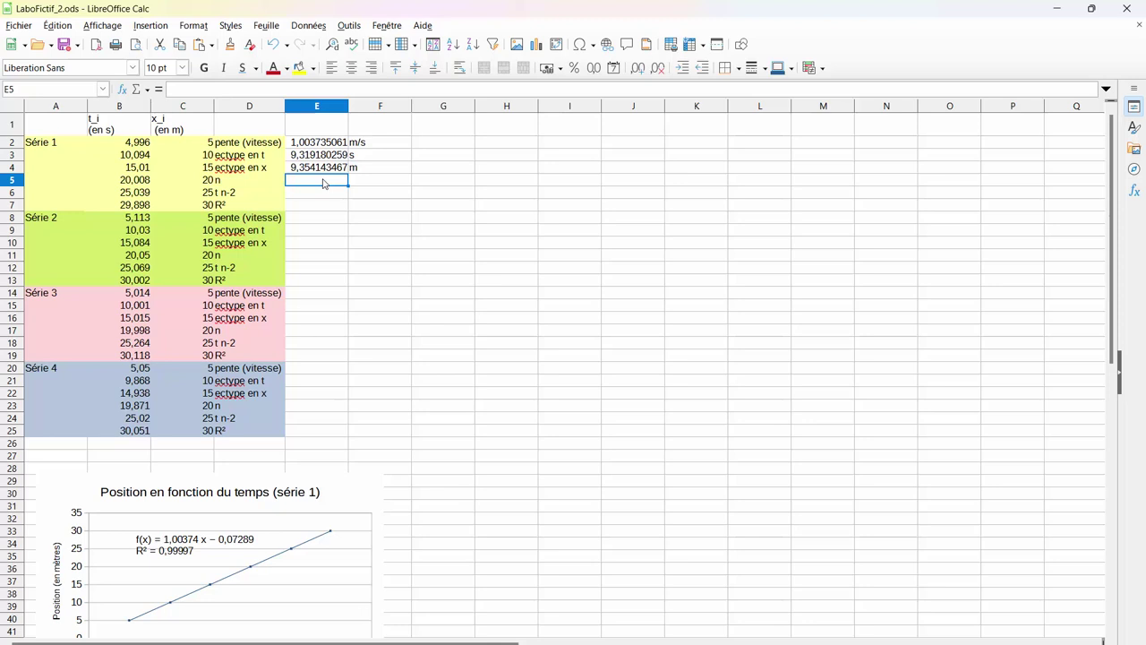
pyautogui.write('=NB')
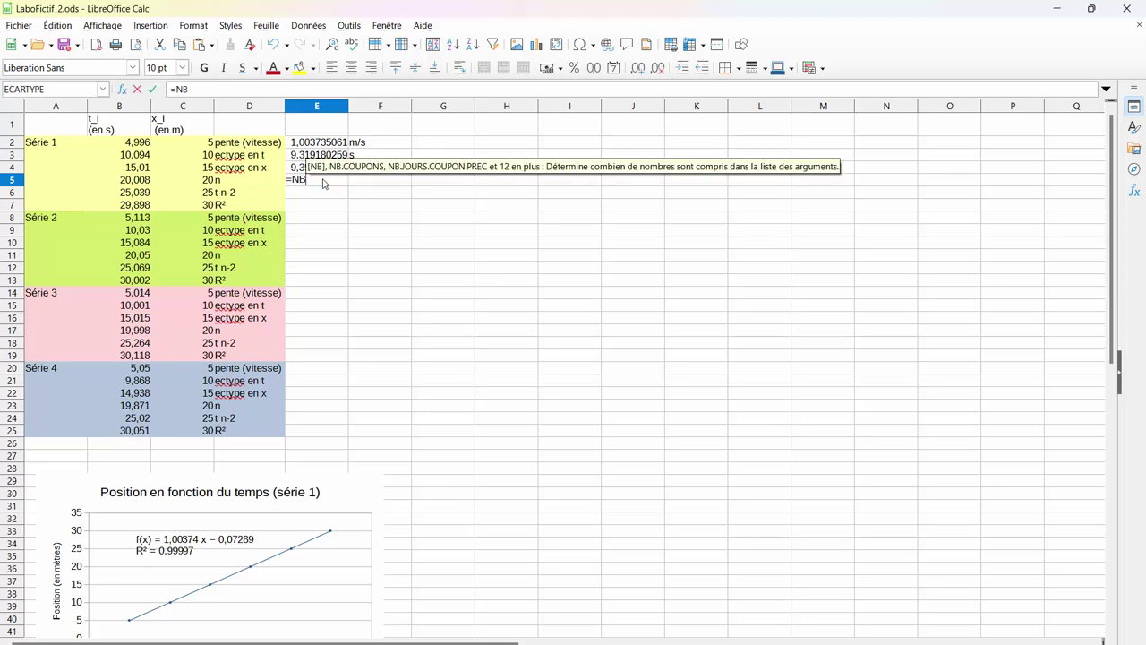
pyautogui.write('(')
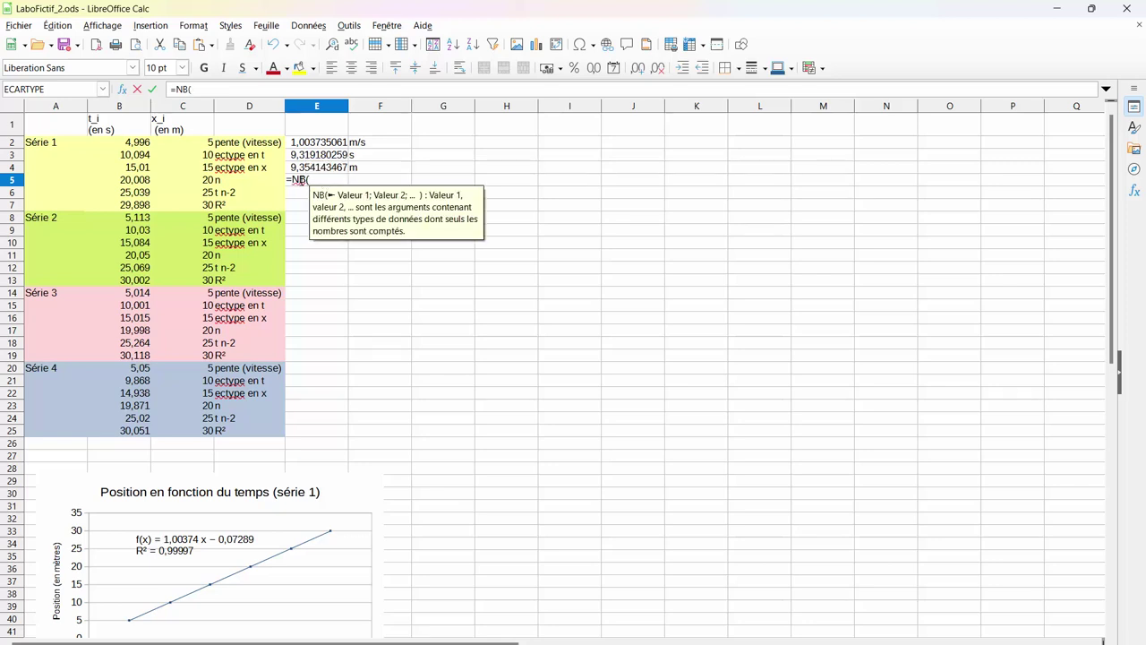
pyautogui.moveTo(123, 146); pyautogui.dragTo(124, 212)
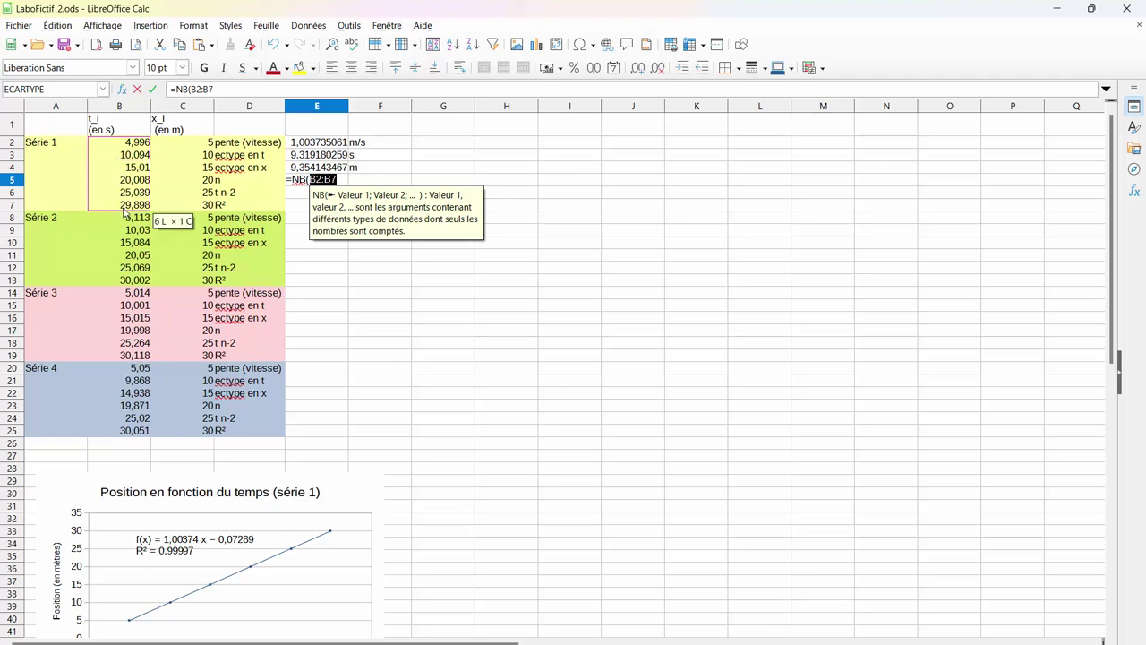
pyautogui.moveTo(125, 211); pyautogui.dragTo(126, 211)
pyautogui.press('Return')
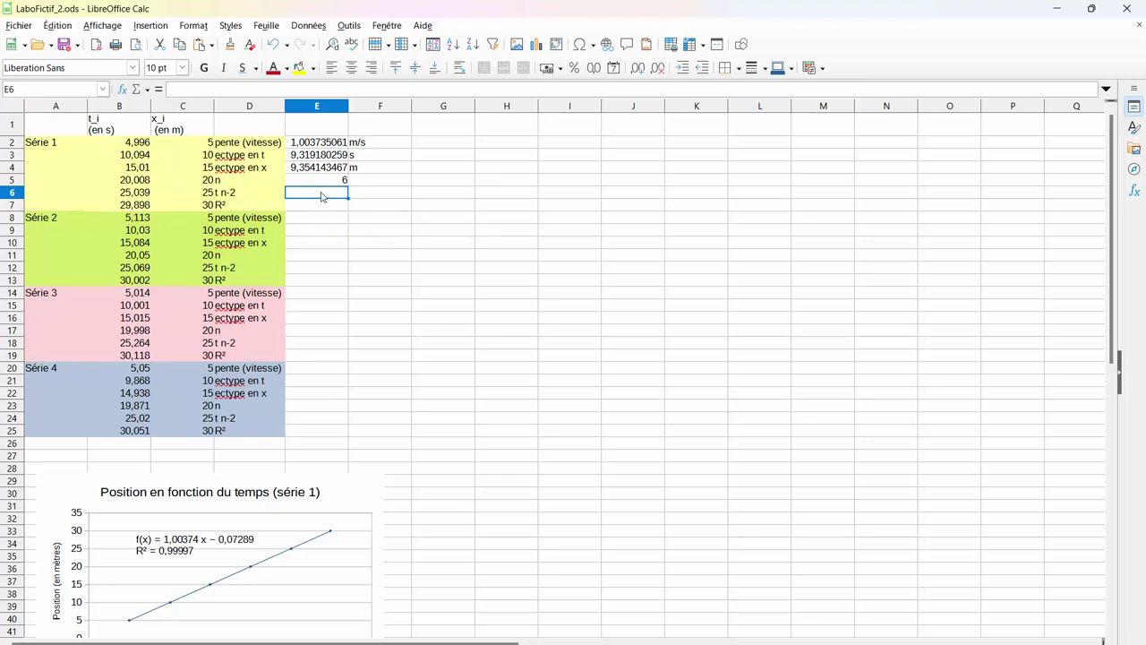
# Calculate the Student t value for n-2 degrees of freedom in E6 with =LOI.STUDENT.INVERSE(0,975;E5-2).
pyautogui.write('=loi')
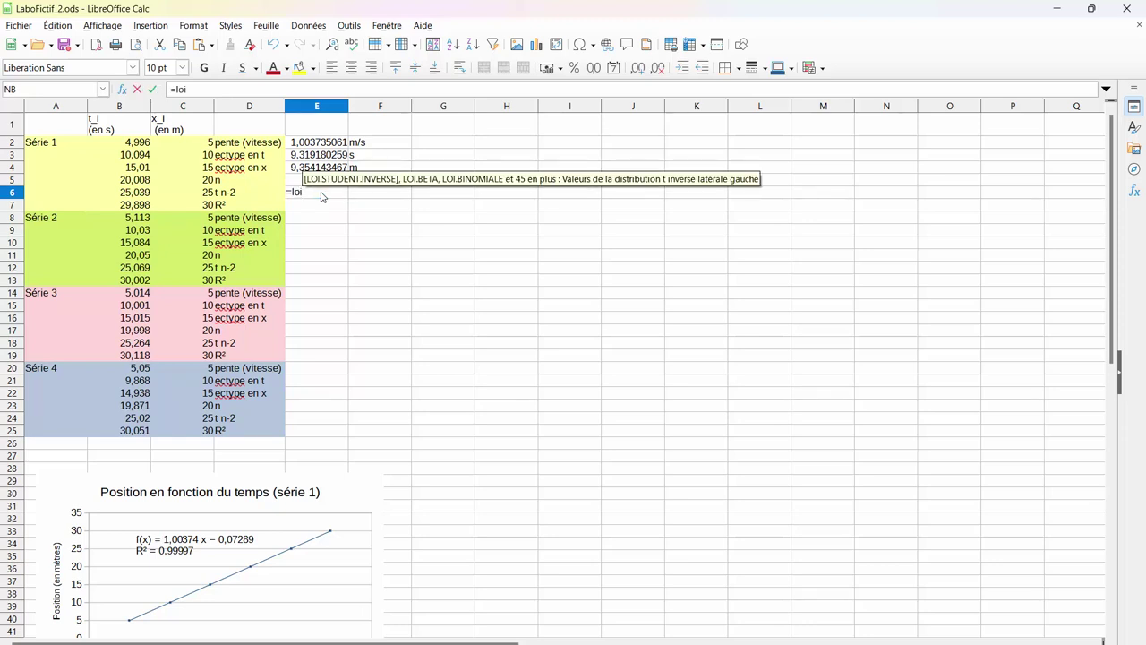
pyautogui.press('Return')
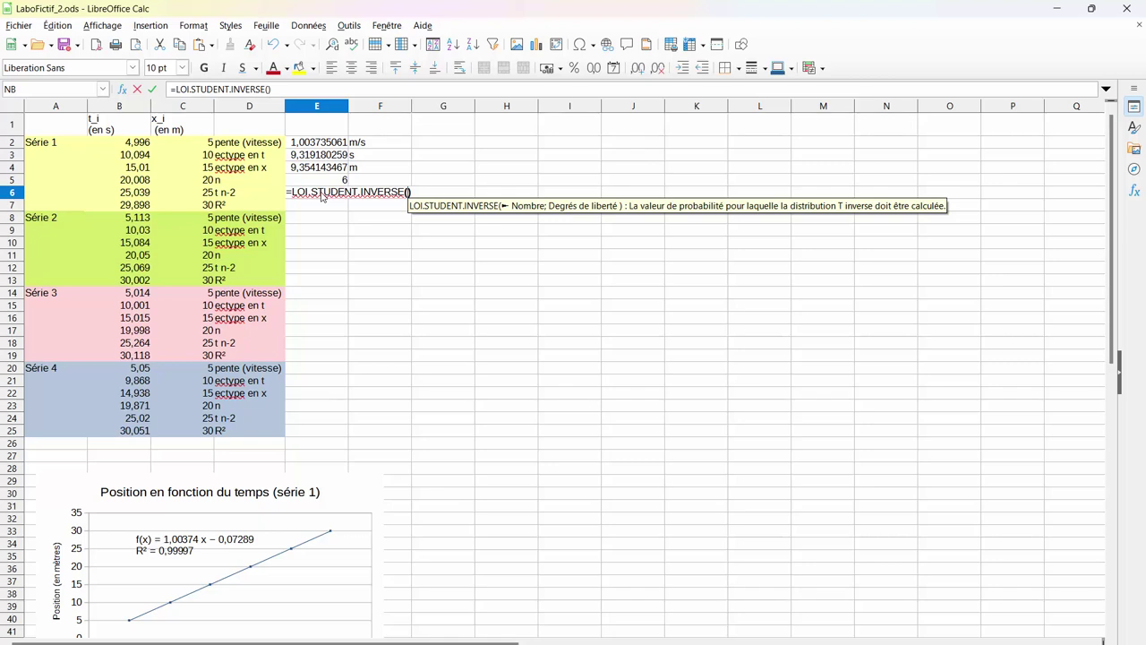
pyautogui.write('0,')
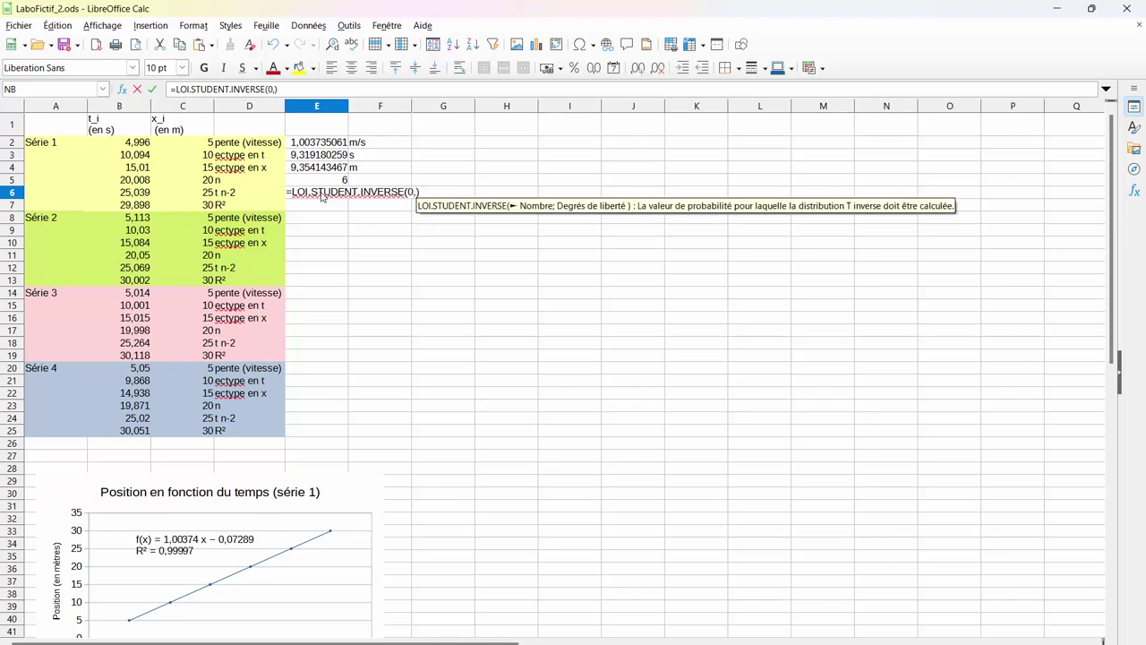
pyautogui.write('975')
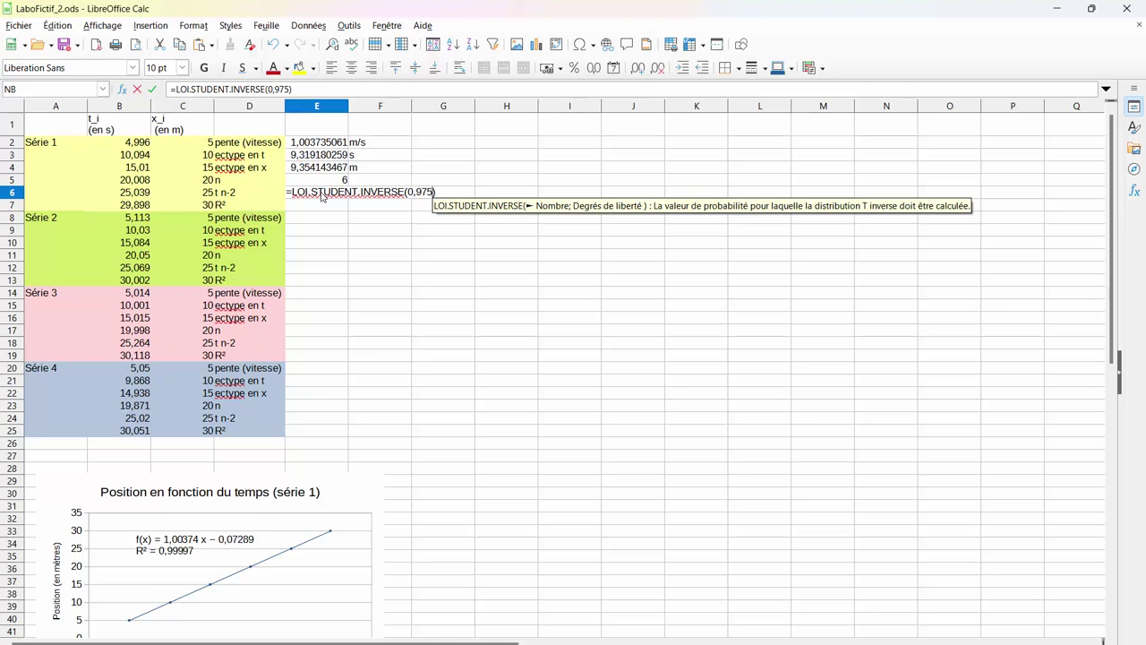
pyautogui.write(';')
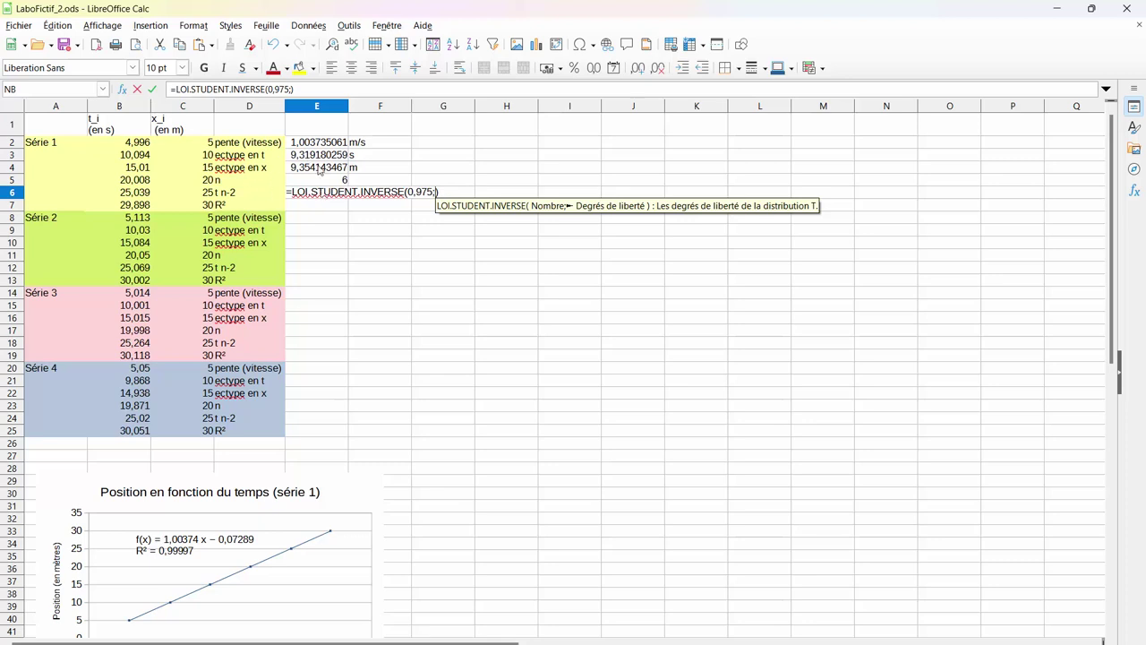
pyautogui.click(332, 185)
pyautogui.write('-2')
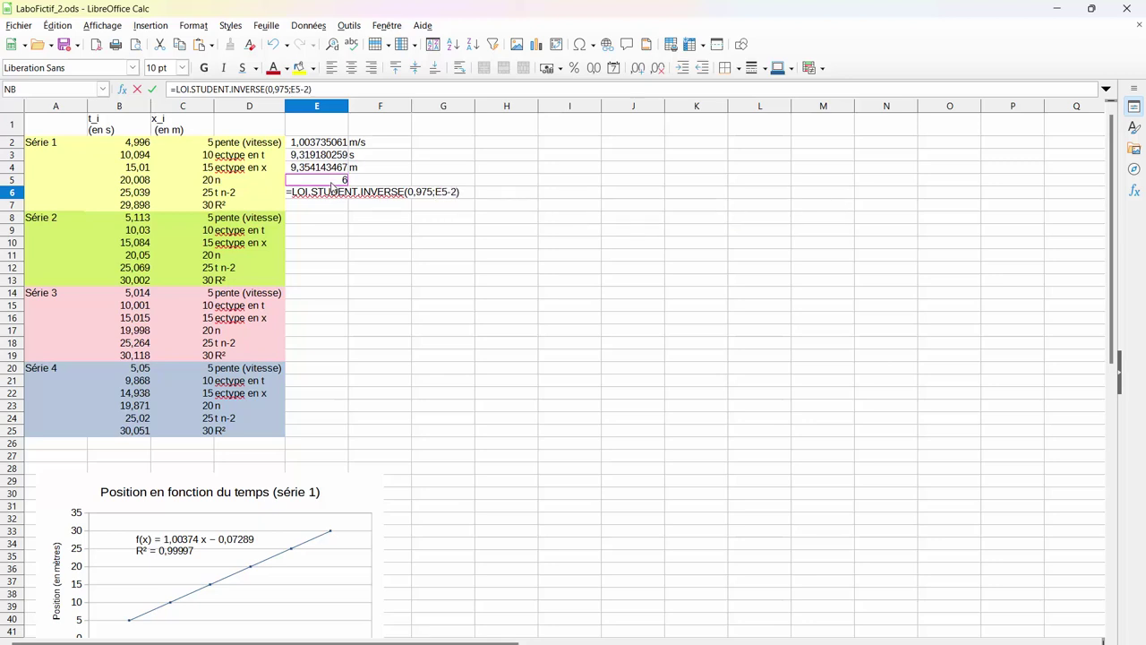
pyautogui.press('Return')
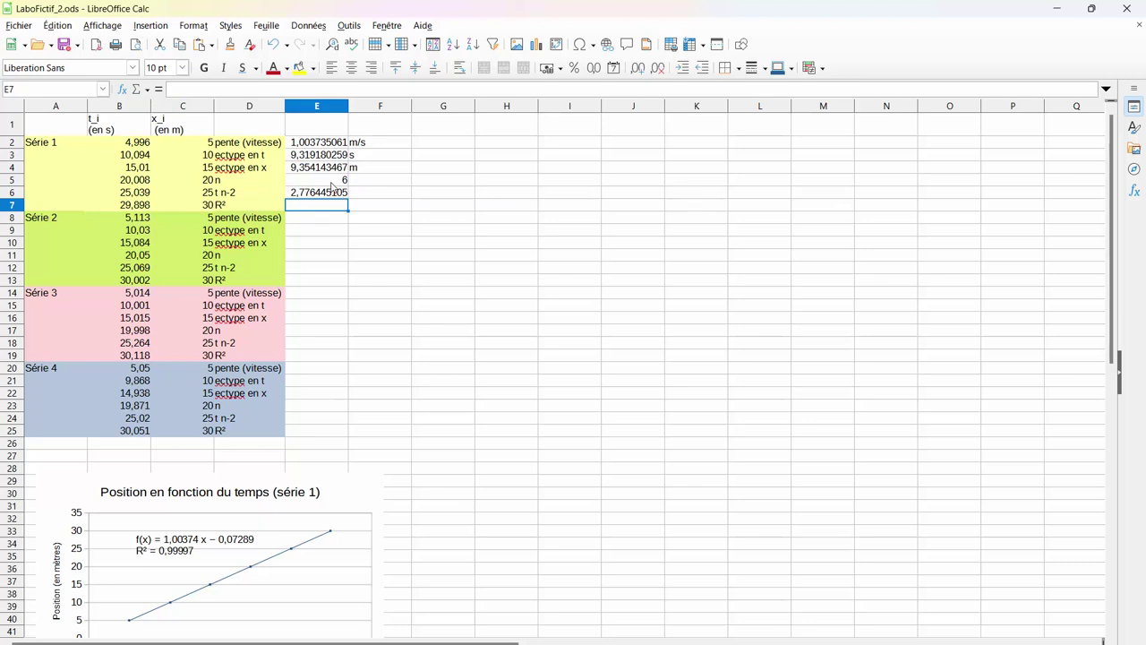
# Calculate the Série 1 R² in E7 with =COEFFICIENT.DETERMINATION(C2:C7;B2:B7).
pyautogui.write('=')
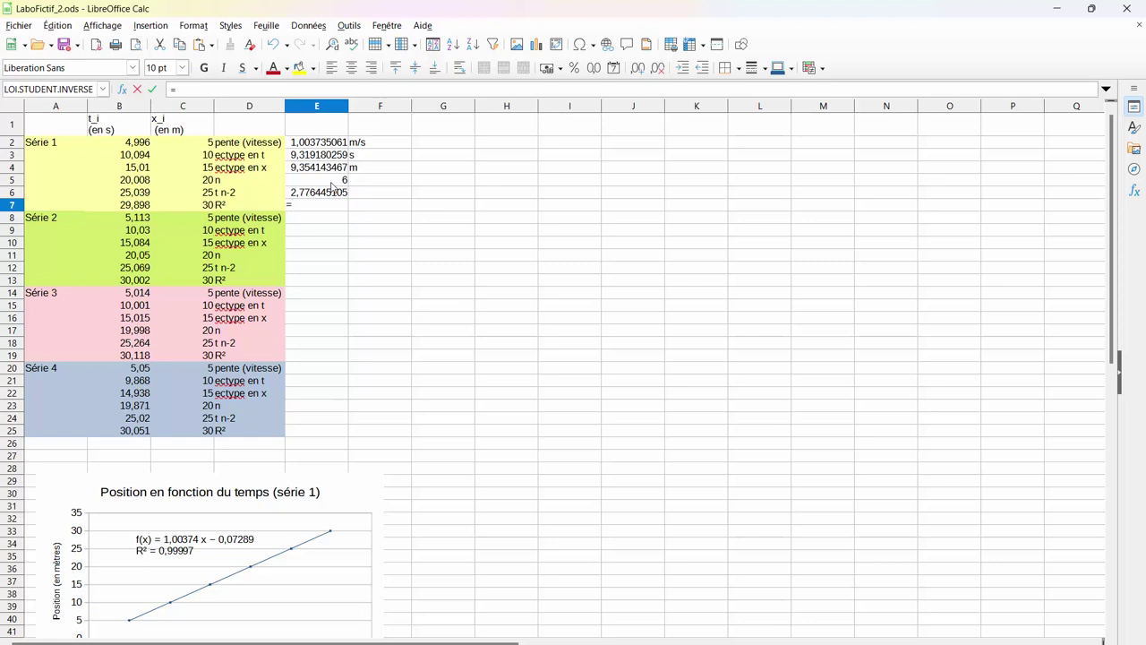
pyautogui.write('Coe')
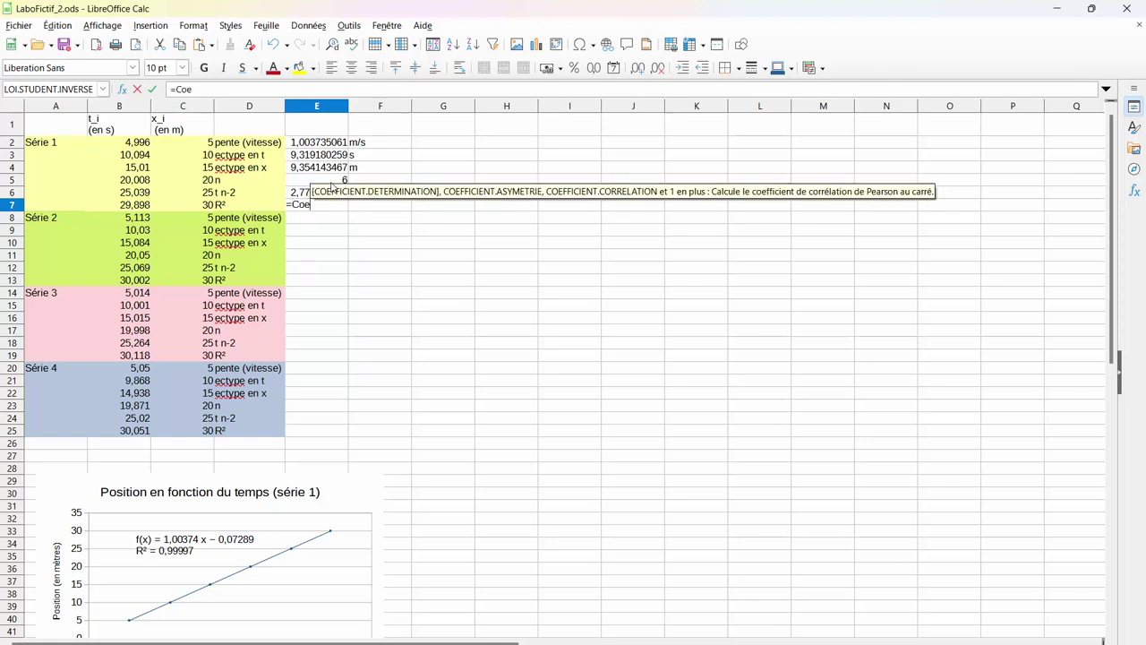
pyautogui.press('Return')
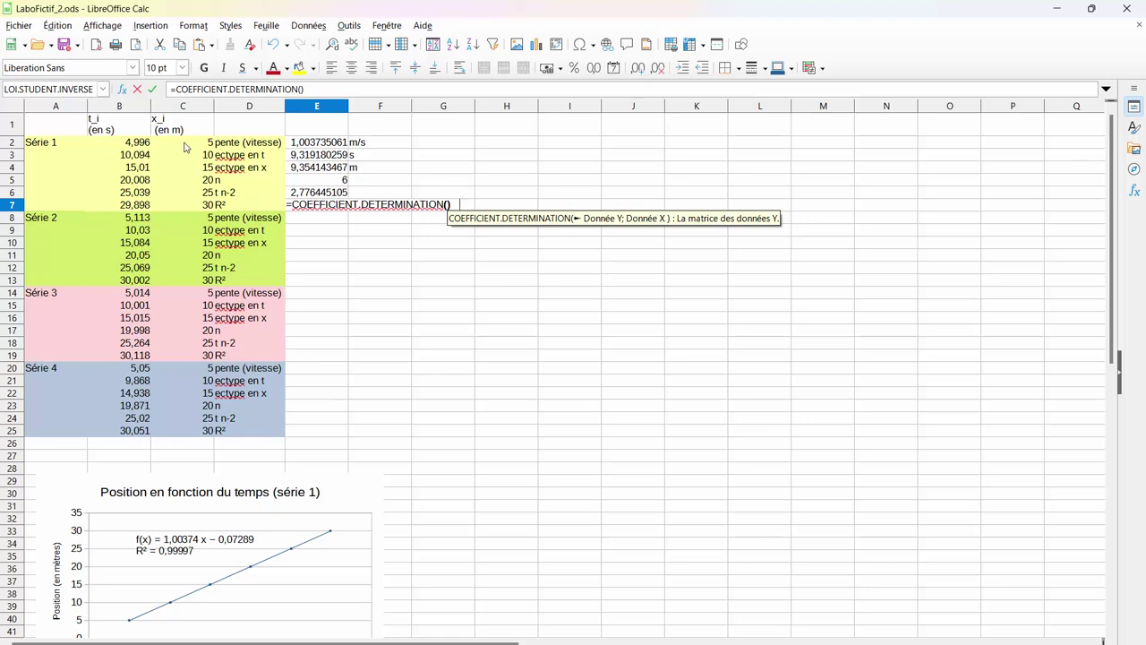
pyautogui.moveTo(185, 146); pyautogui.dragTo(175, 215)
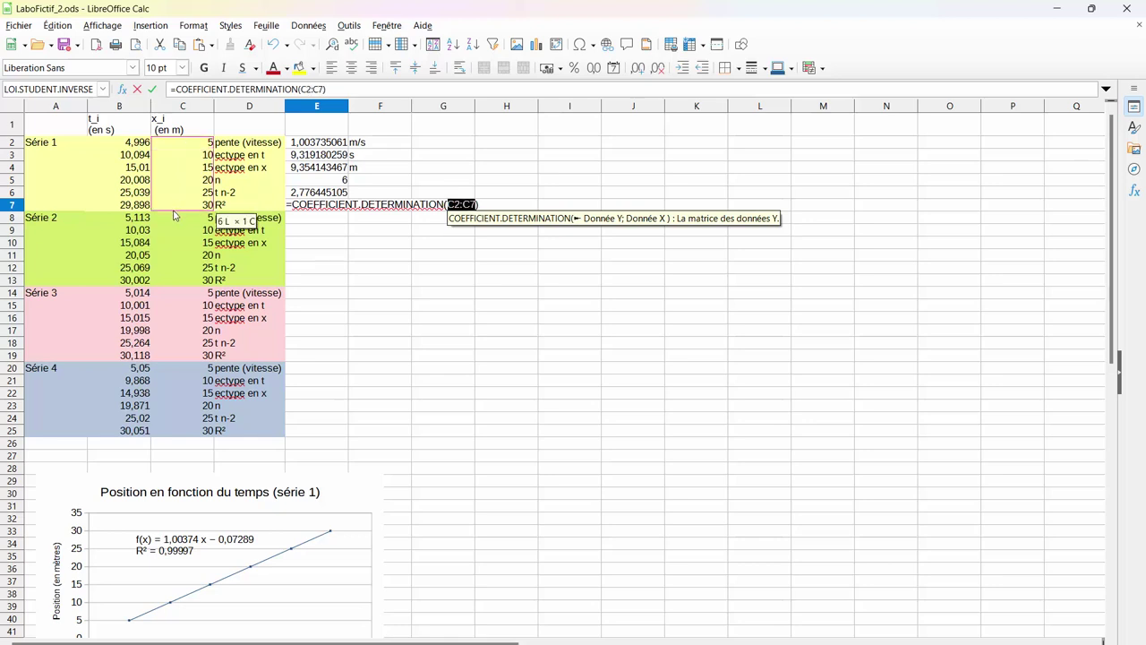
pyautogui.write(';')
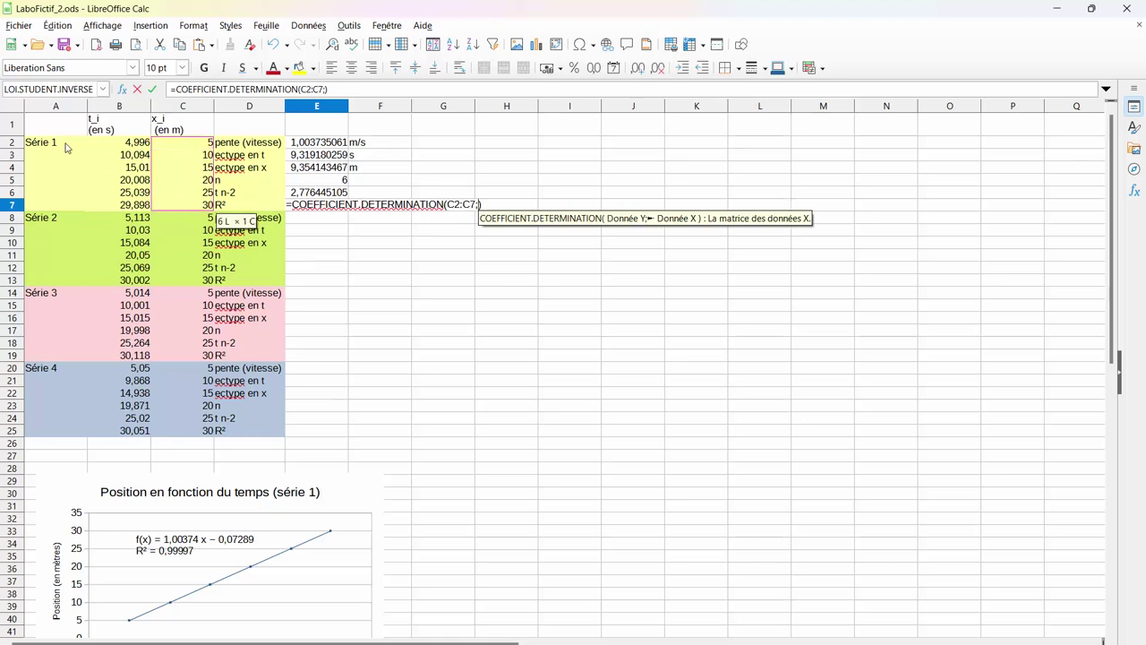
pyautogui.moveTo(123, 145); pyautogui.dragTo(120, 208)
pyautogui.press('Return')
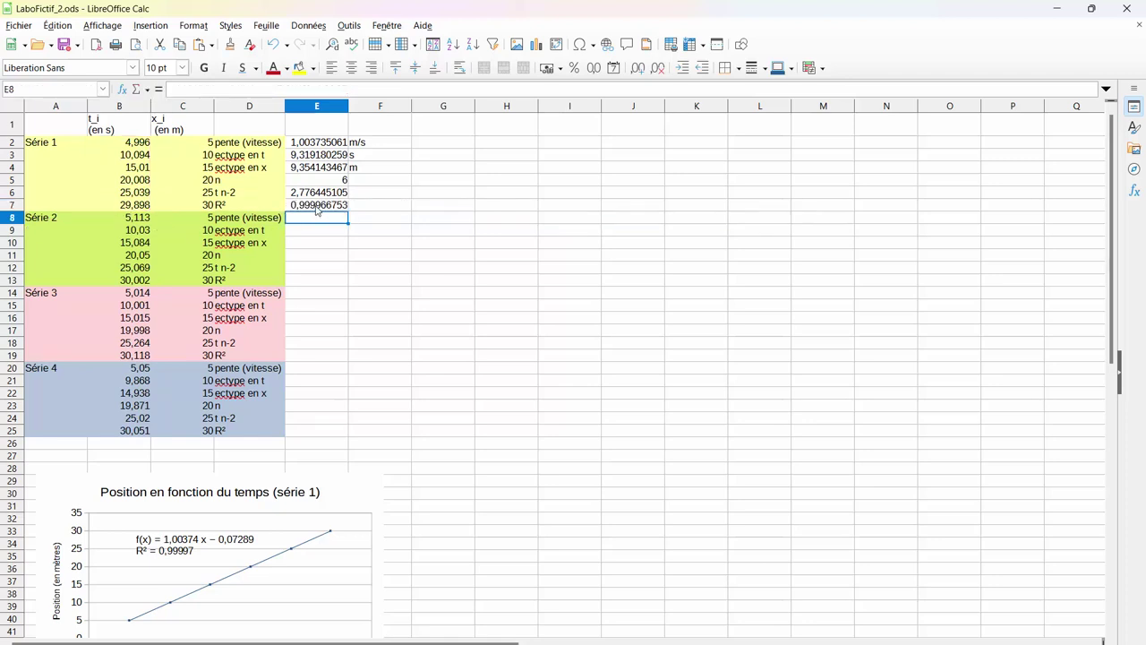
# Label cell G2 "inc abs exp" for the absolute experimental uncertainty of Série 1.
pyautogui.click(430, 144)
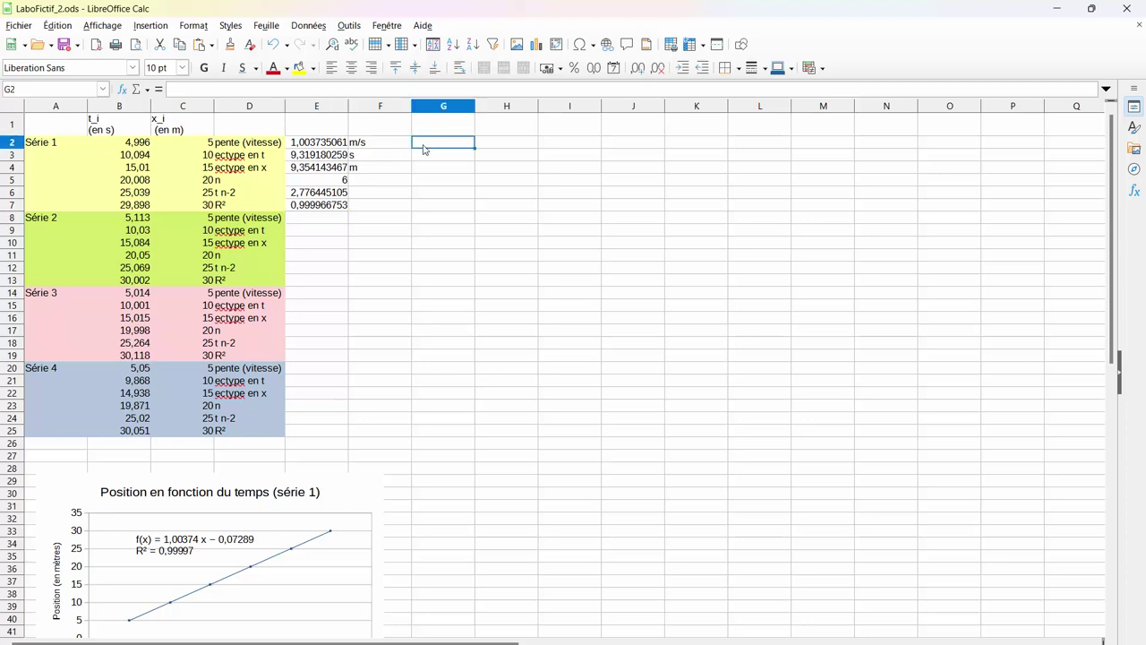
pyautogui.write('inc a')
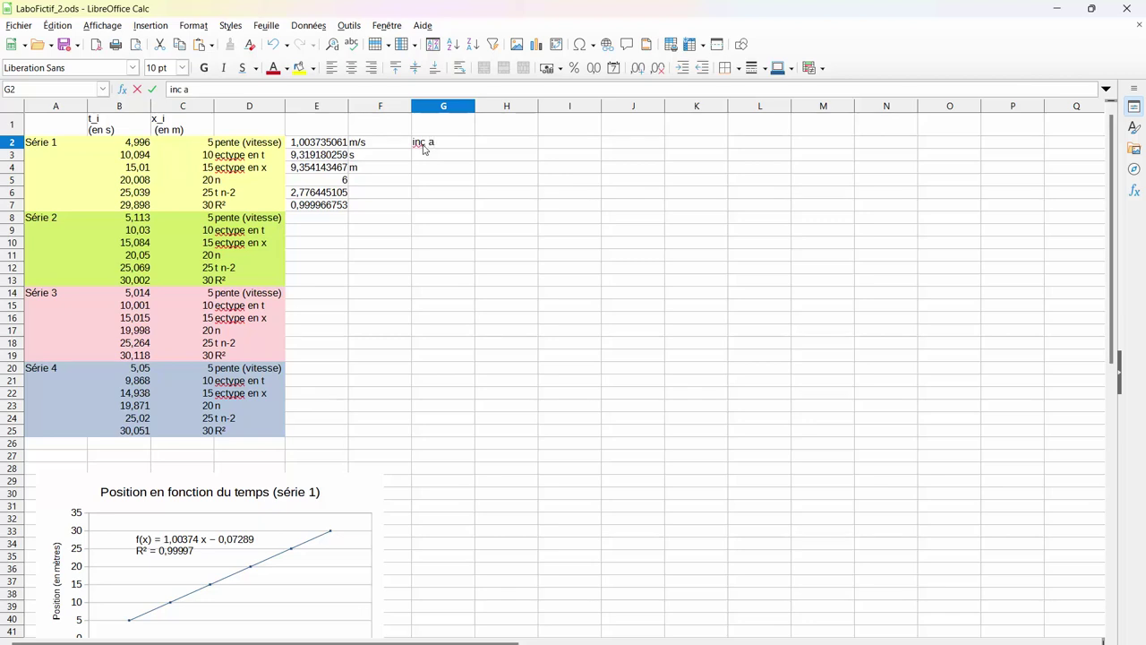
pyautogui.write('bs exp')
pyautogui.press('Tab')
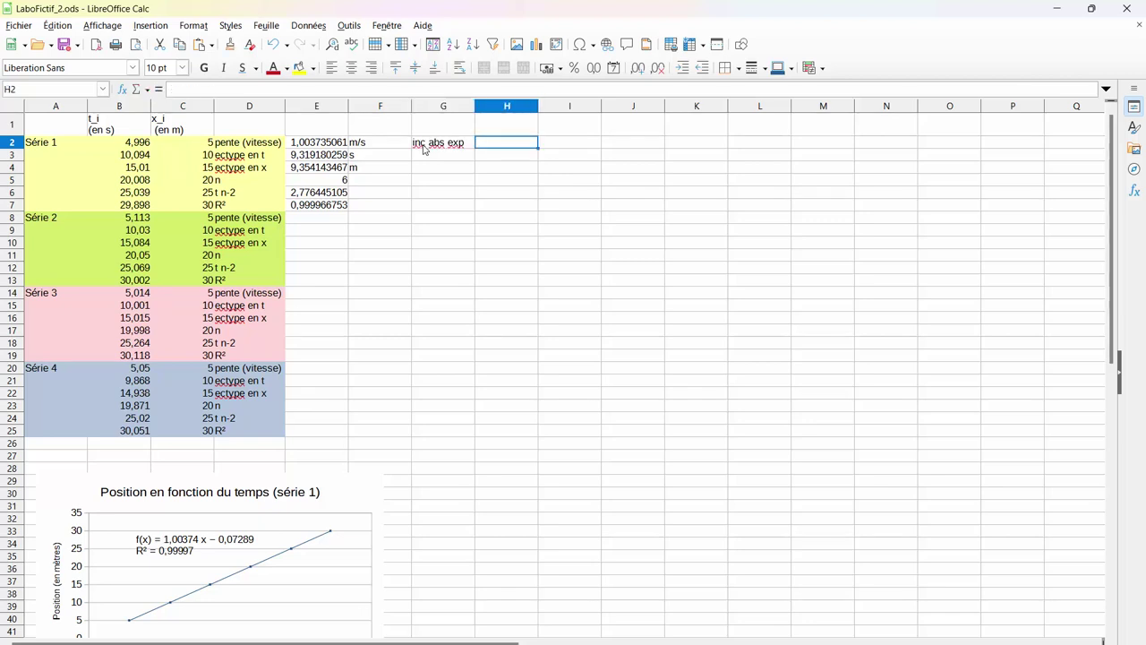
# Calculate the absolute uncertainty of the Série 1 slope in H2 with =RACINE(1-E7)/RACINE(E5-2)*E4/E3.
pyautogui.write('=')
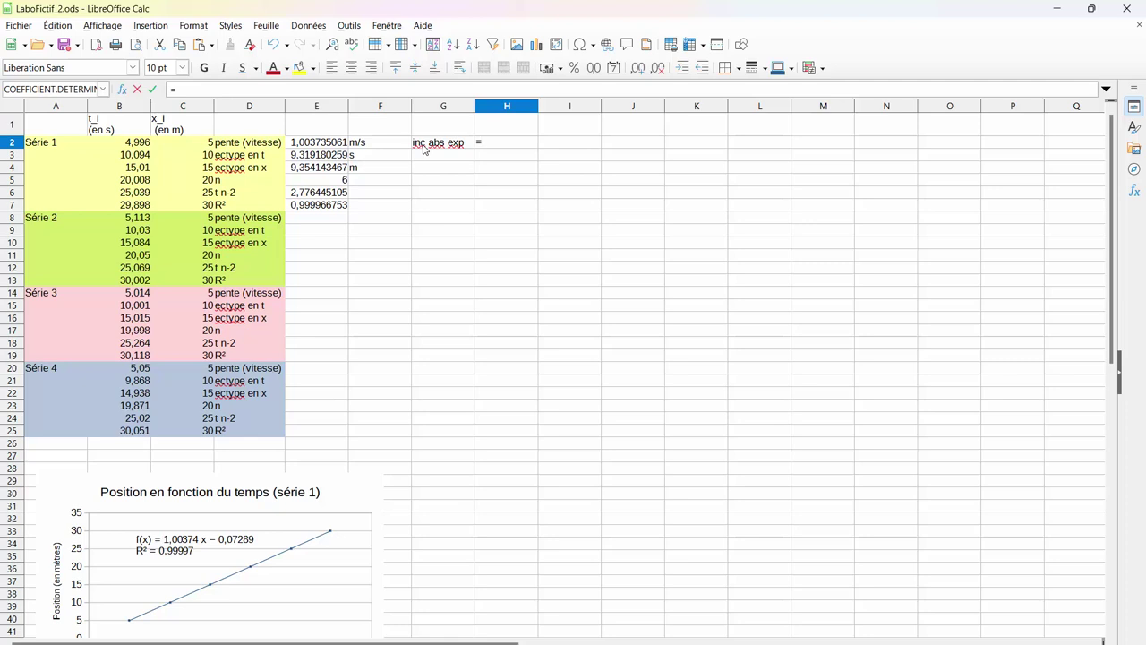
pyautogui.write('raci')
pyautogui.press('Return')
pyautogui.write('1-')
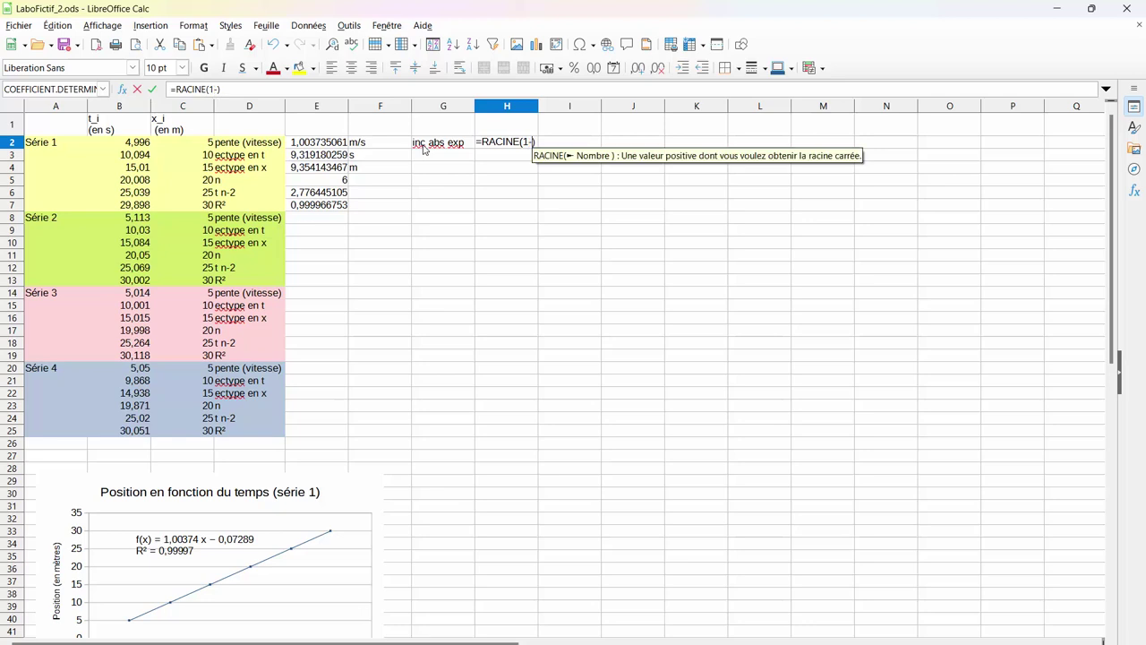
pyautogui.click(331, 208)
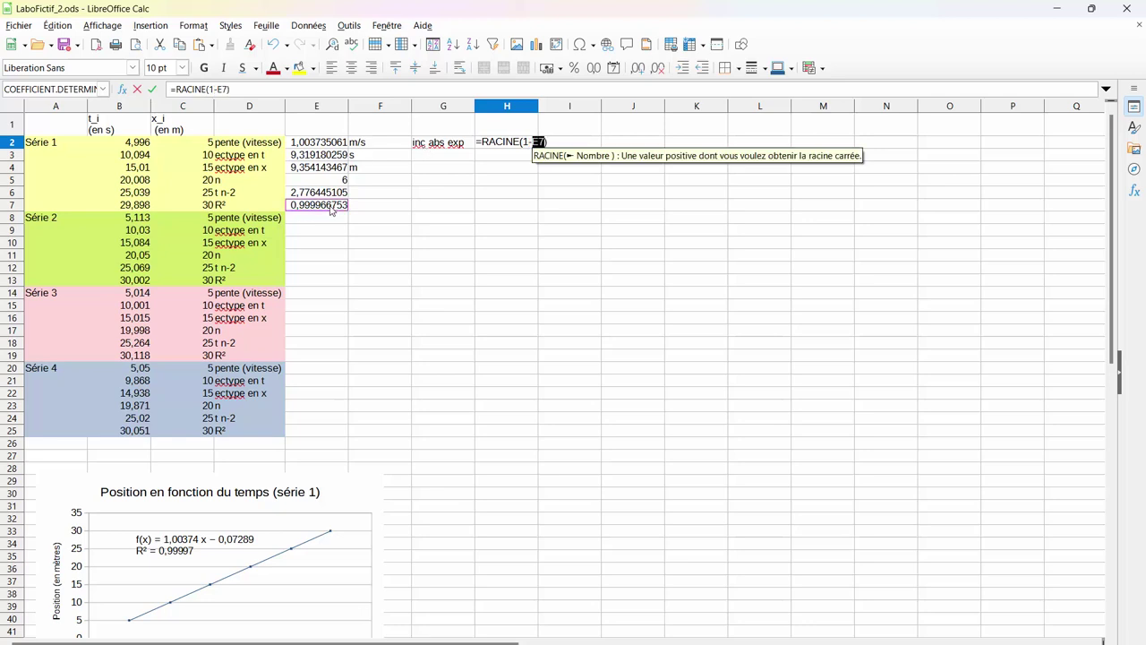
pyautogui.write(')/')
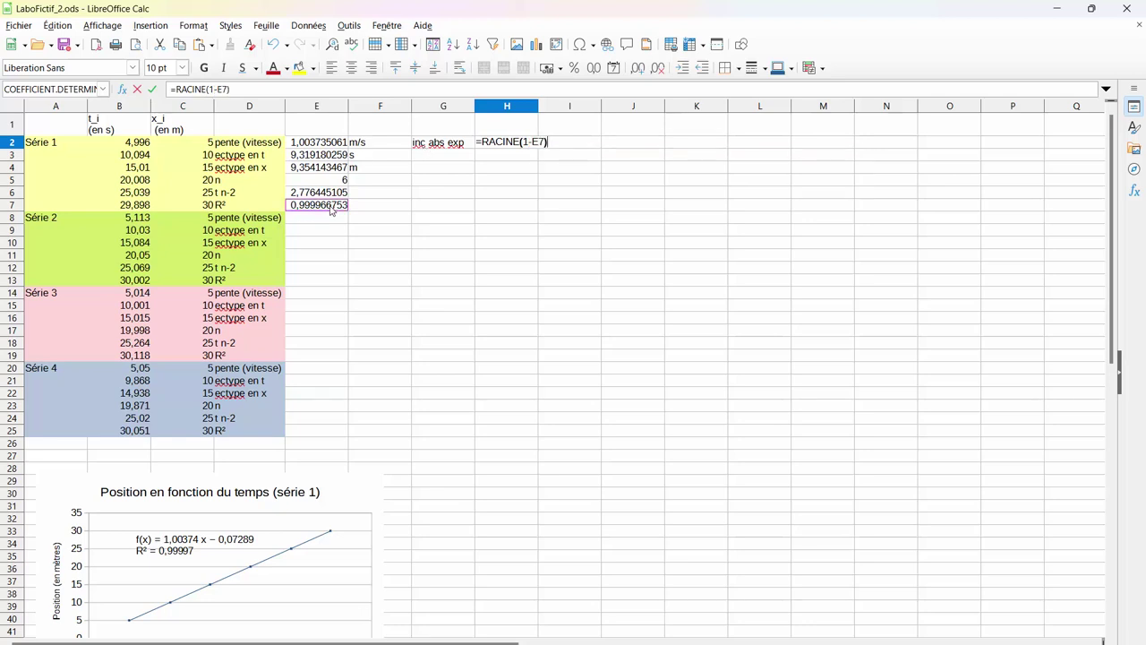
pyautogui.write('RAC')
pyautogui.press('Return')
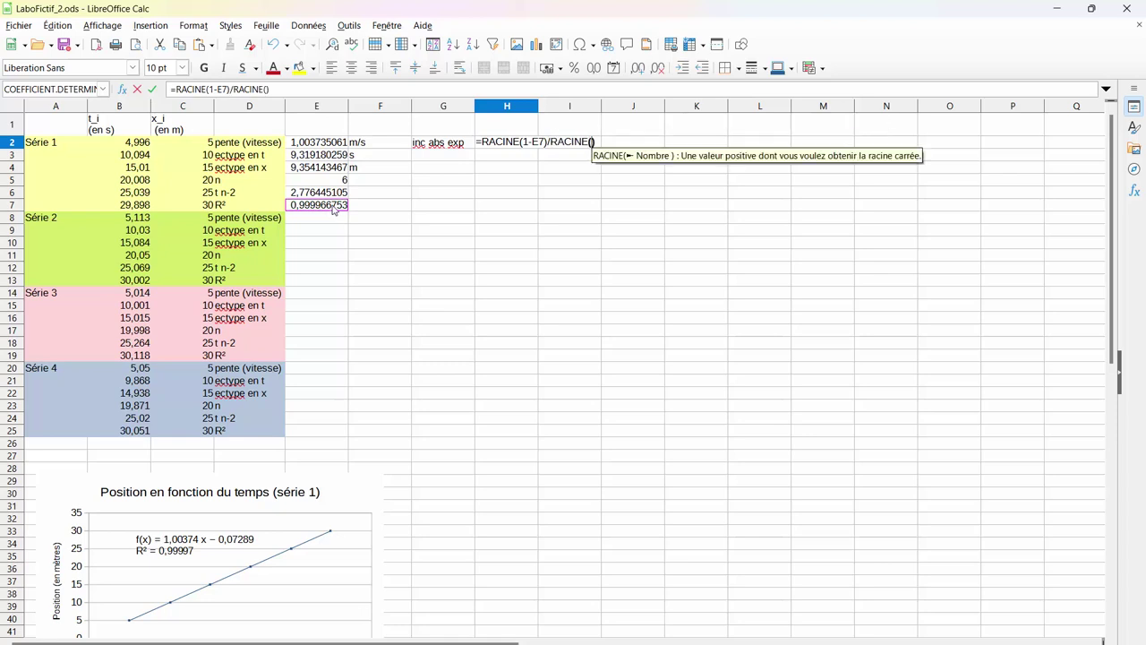
pyautogui.click(334, 182)
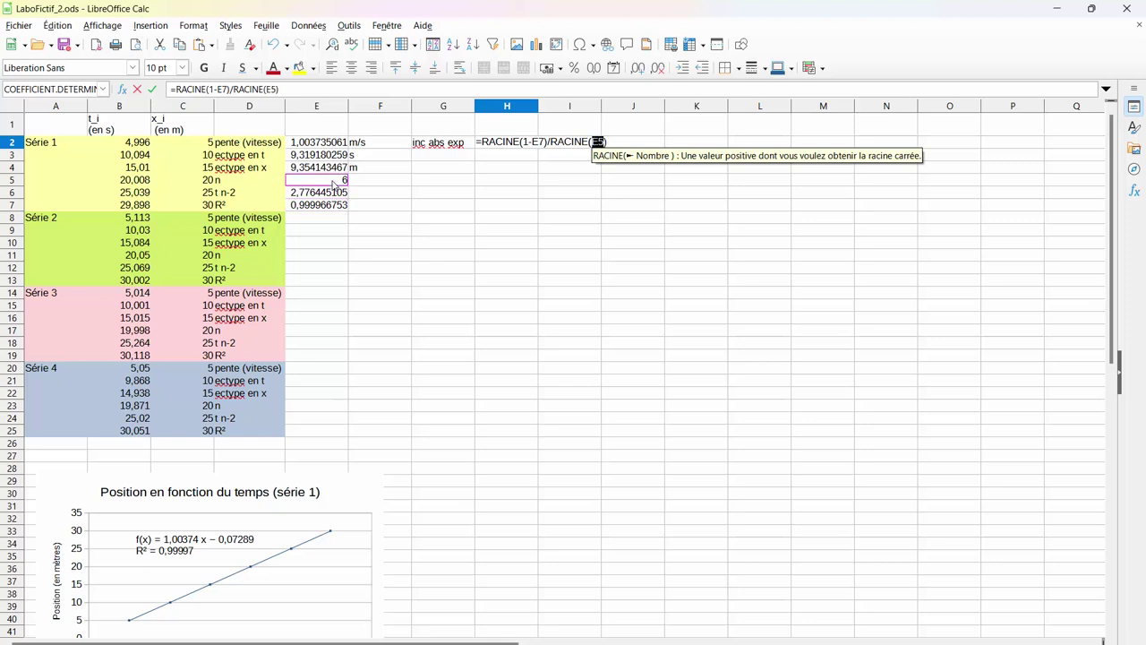
pyautogui.write('-2')
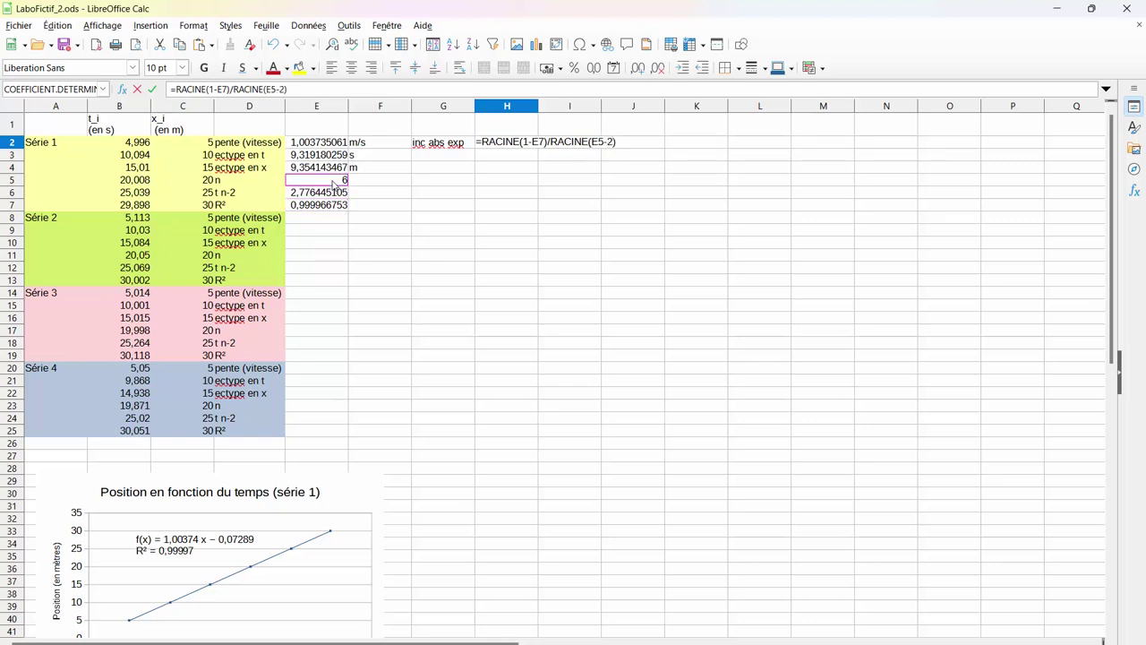
pyautogui.write(')*')
pyautogui.click(324, 170)
pyautogui.write('/')
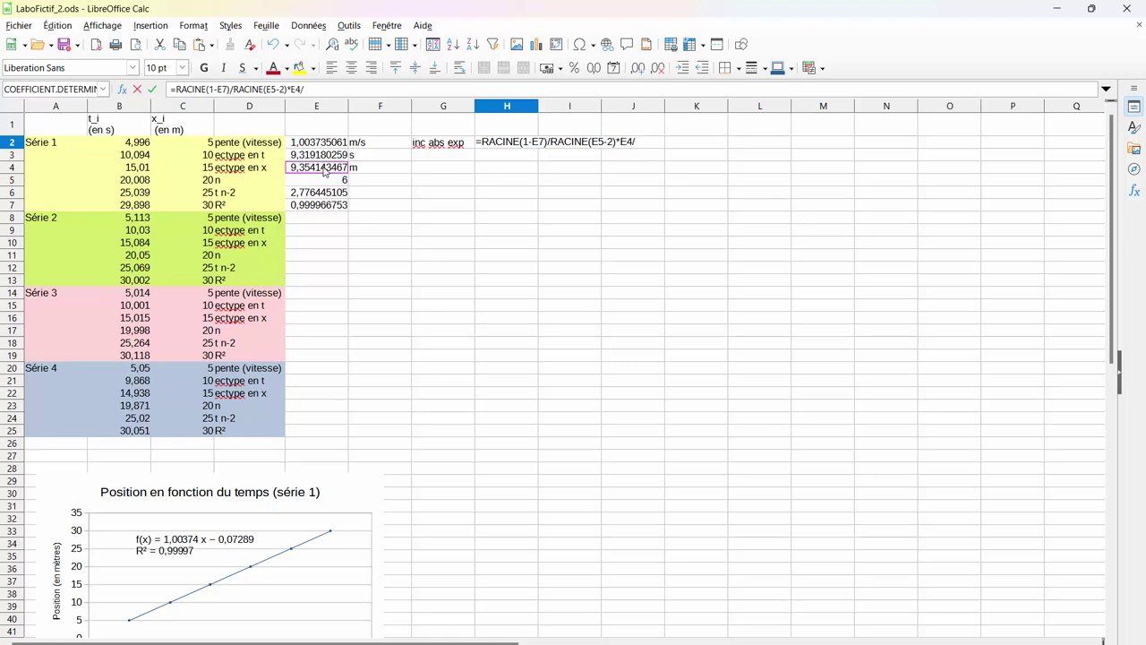
pyautogui.click(328, 157)
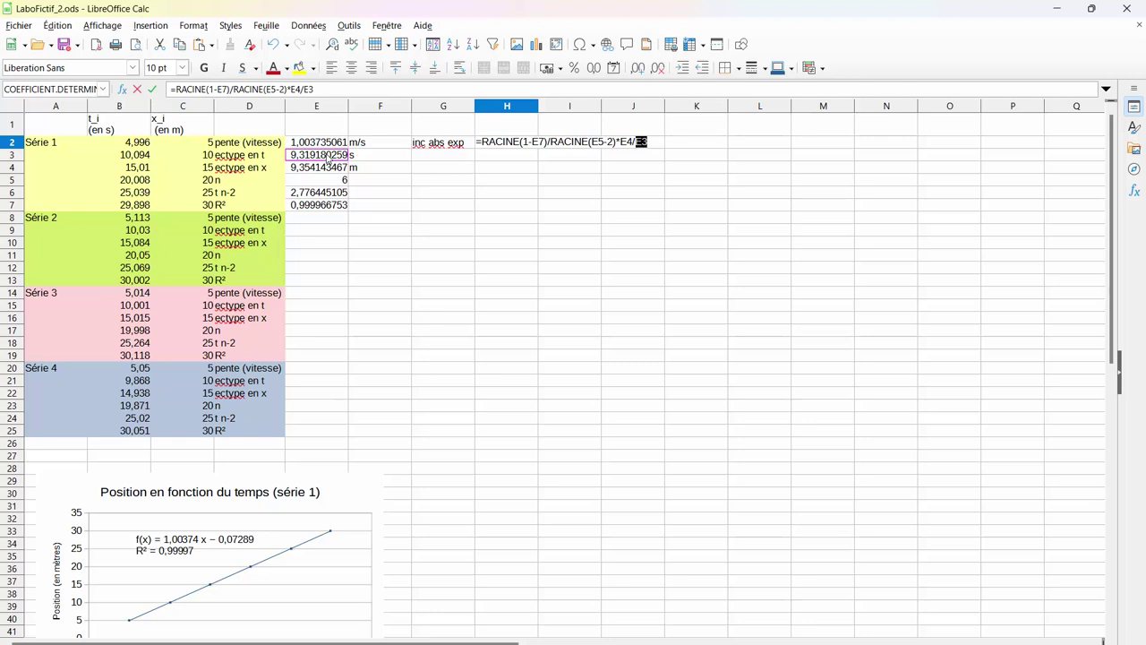
pyautogui.press('Return')
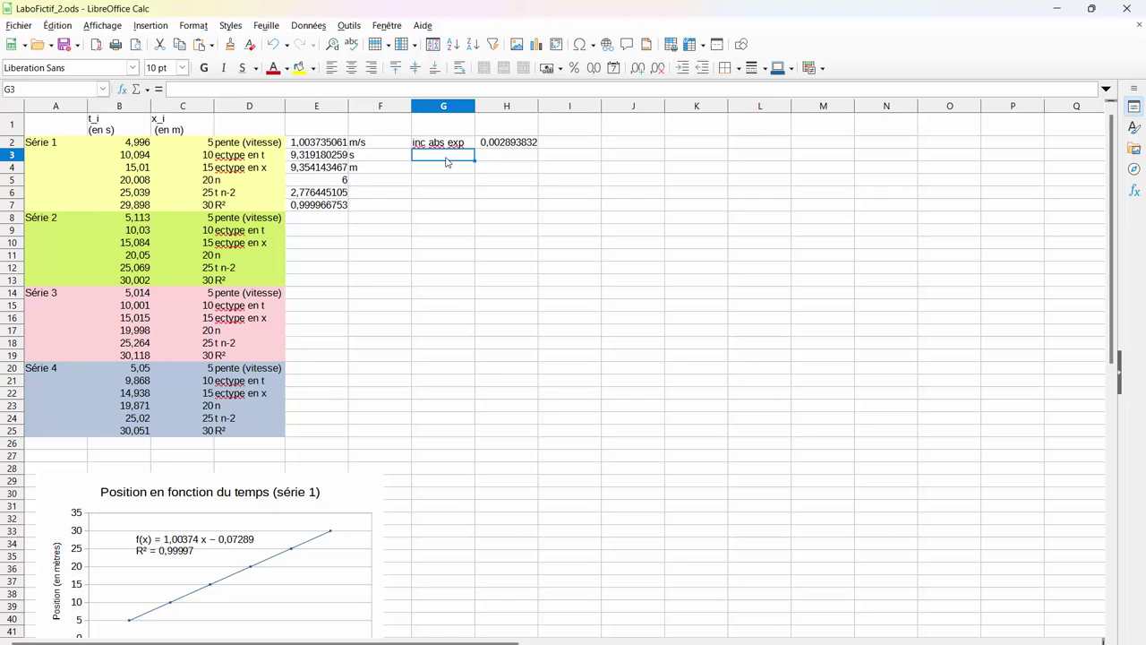
# Label G3 "inc rel exp" and calculate the relative uncertainty as a percentage in H3 with =H2/E2*100.
pyautogui.write('inc rel')
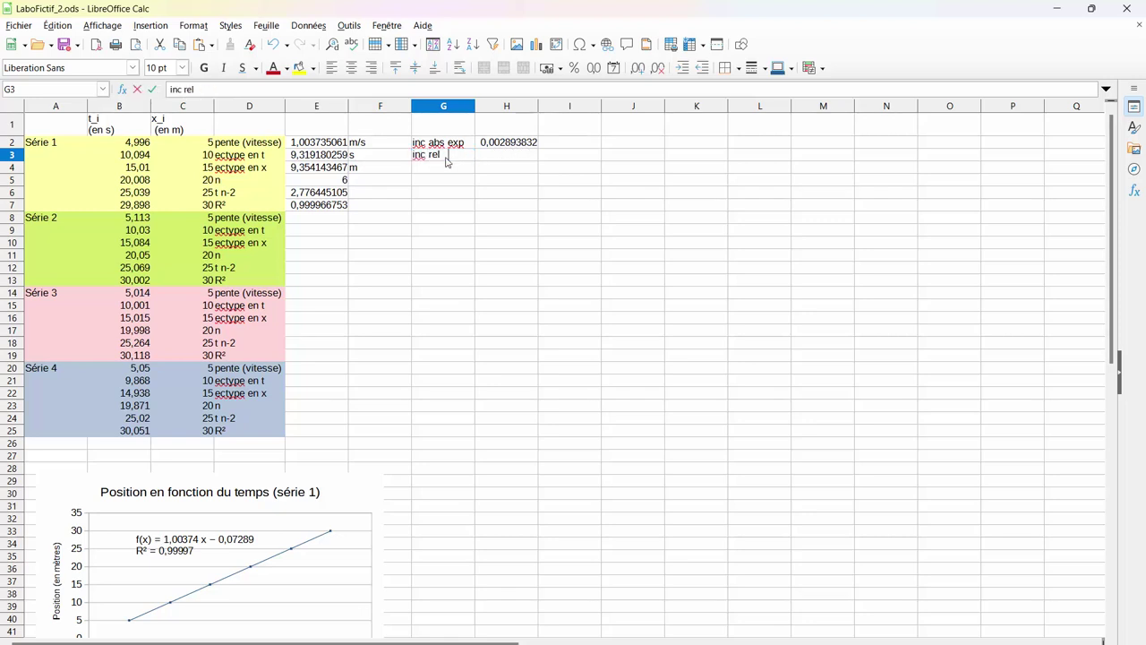
pyautogui.write(' exp')
pyautogui.press('Tab')
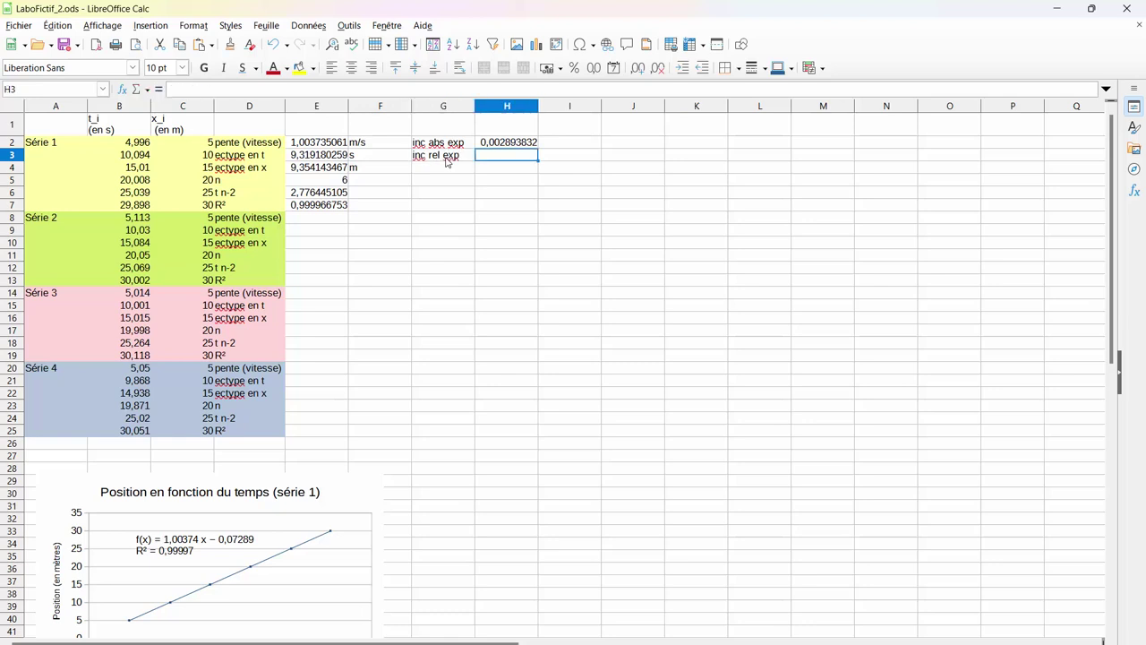
pyautogui.write('=')
pyautogui.click(501, 142)
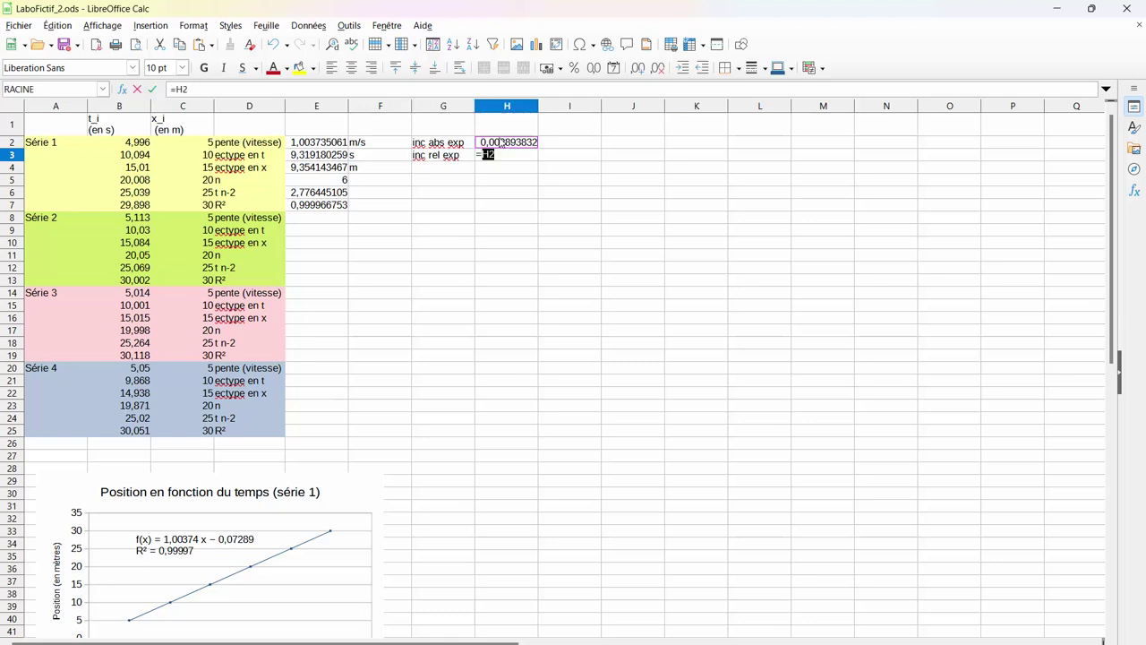
pyautogui.write('/')
pyautogui.click(330, 145)
pyautogui.write('*1')
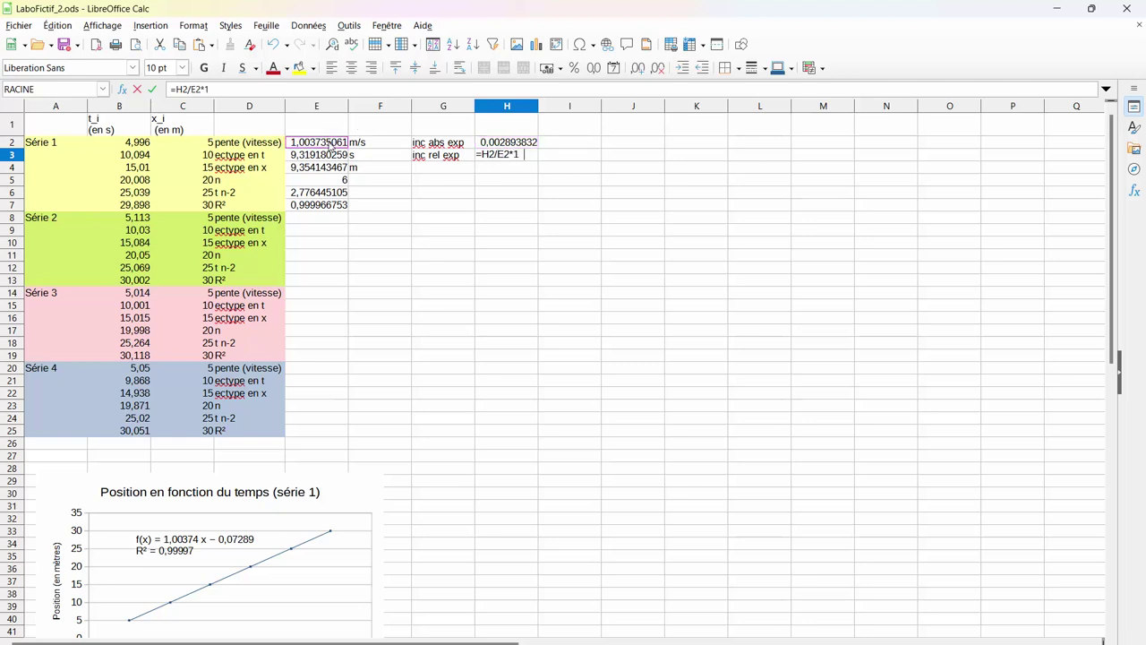
pyautogui.write('00')
pyautogui.press('Return')
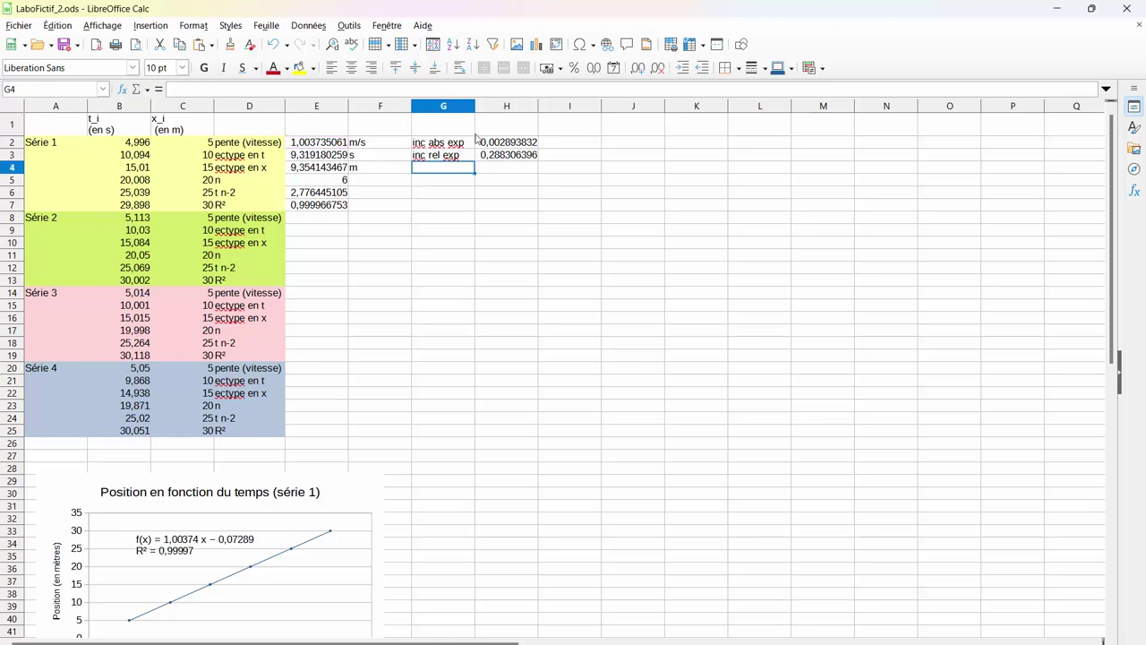
# Enter the uncertainty units beside the results: % in I3 and m/s in I2.
pyautogui.click(568, 159)
pyautogui.write('%')
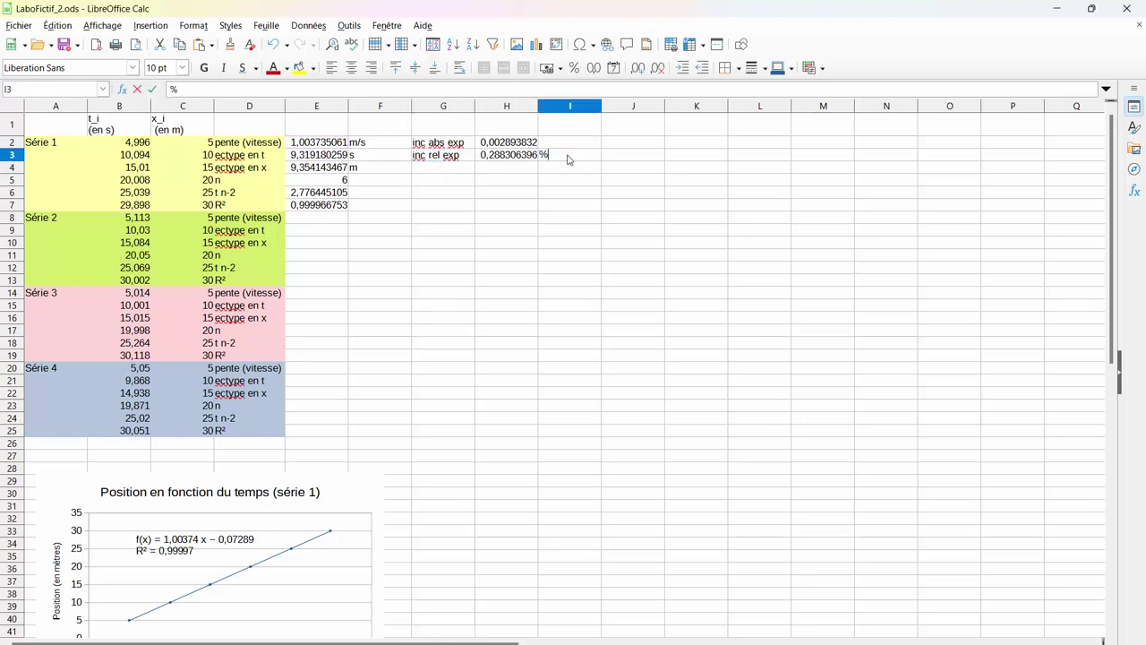
pyautogui.click(558, 143)
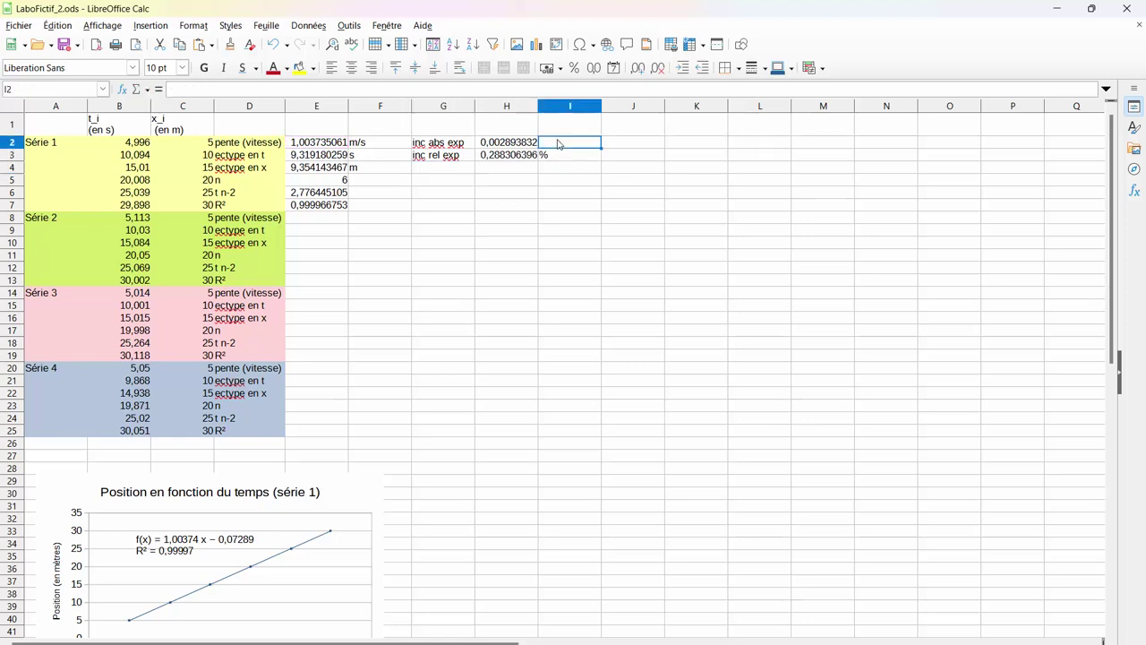
pyautogui.write('m/s')
pyautogui.press('Return')
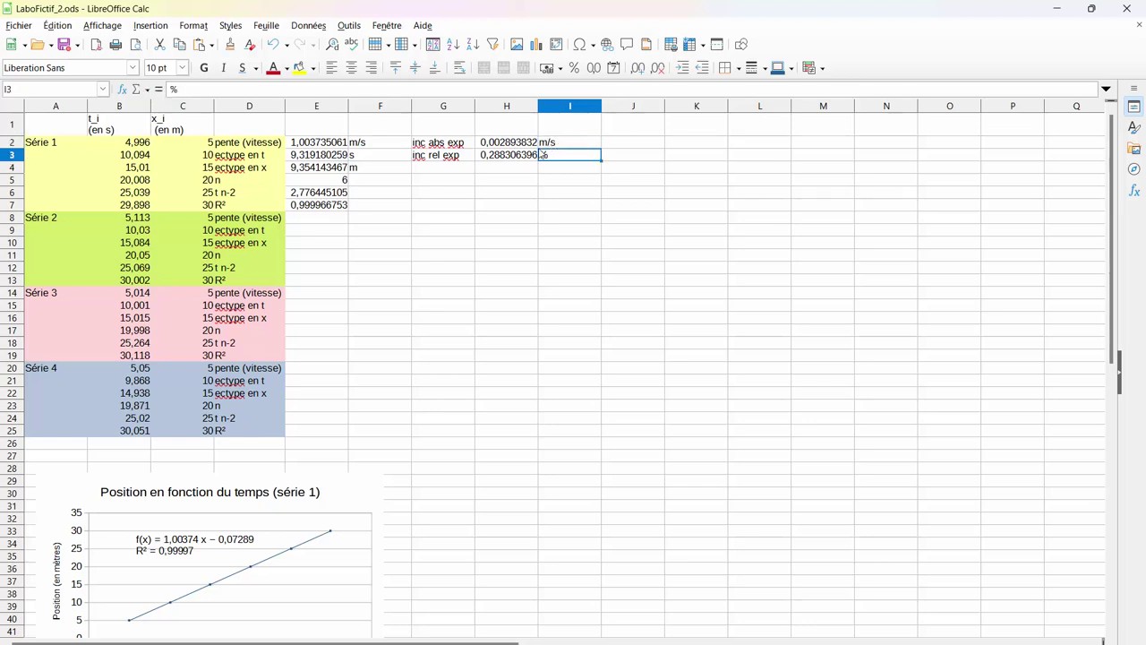
# Label G4 "min" and calculate the lower bound of the Série 1 slope in H4 with =E2-H2.
pyautogui.click(448, 172)
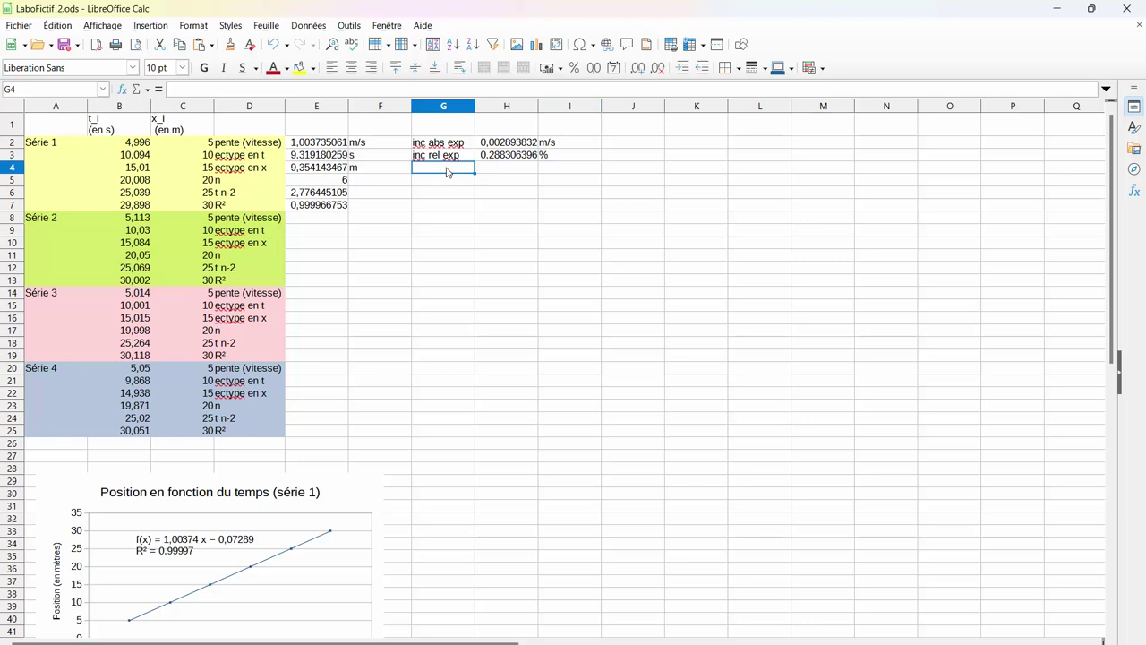
pyautogui.write('min')
pyautogui.press('Tab')
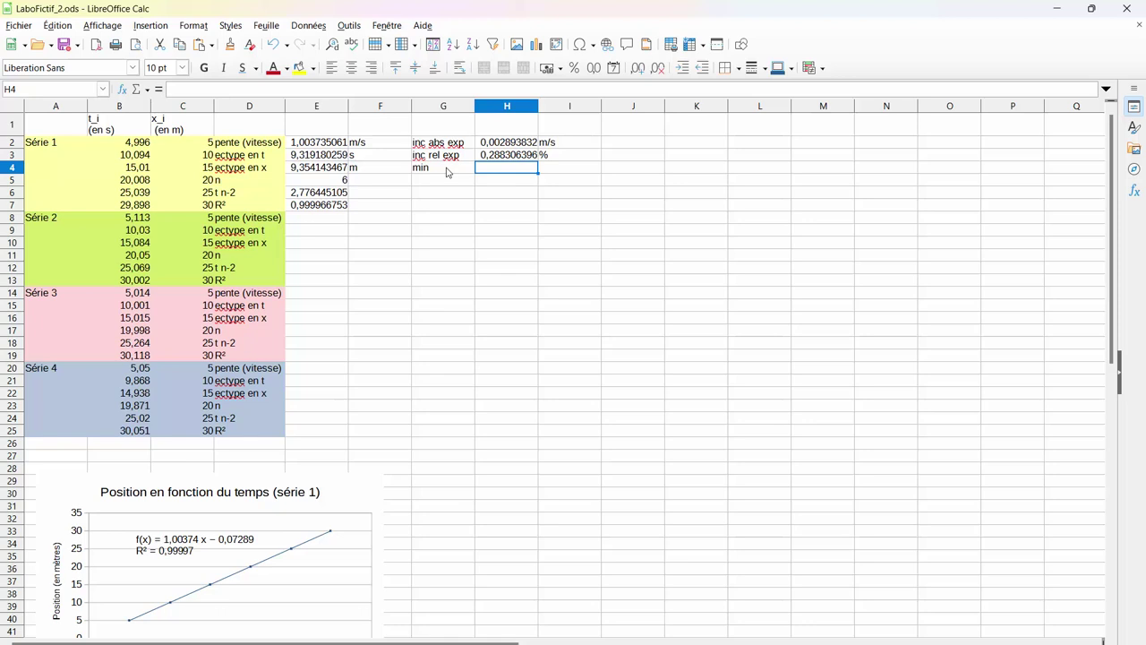
pyautogui.click(318, 145)
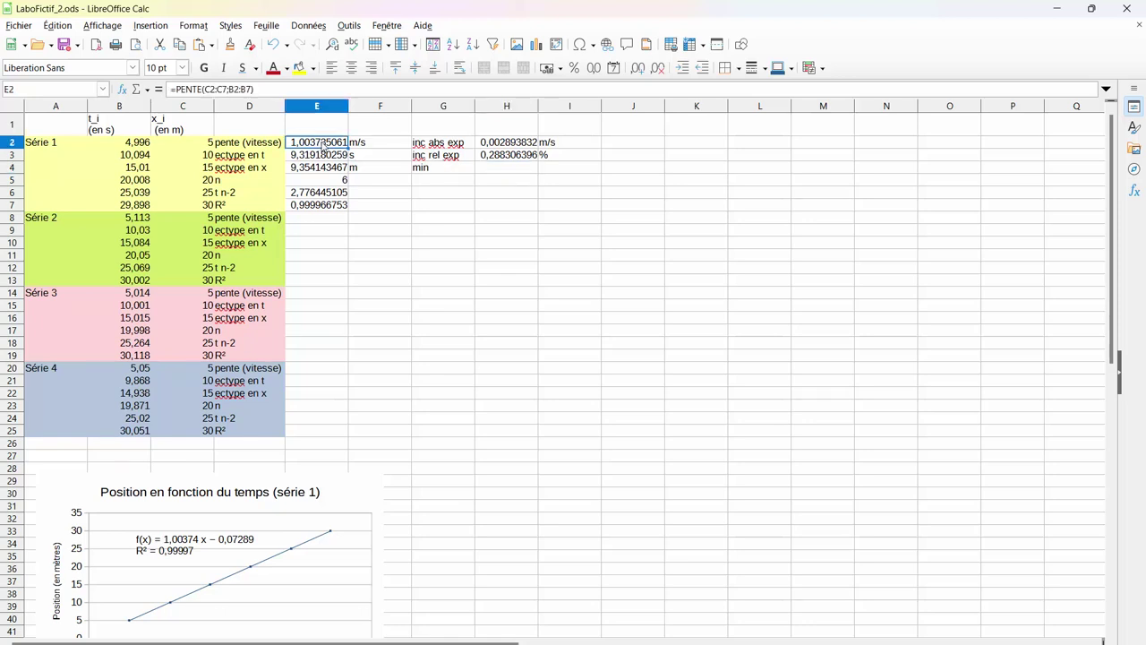
pyautogui.click(498, 168)
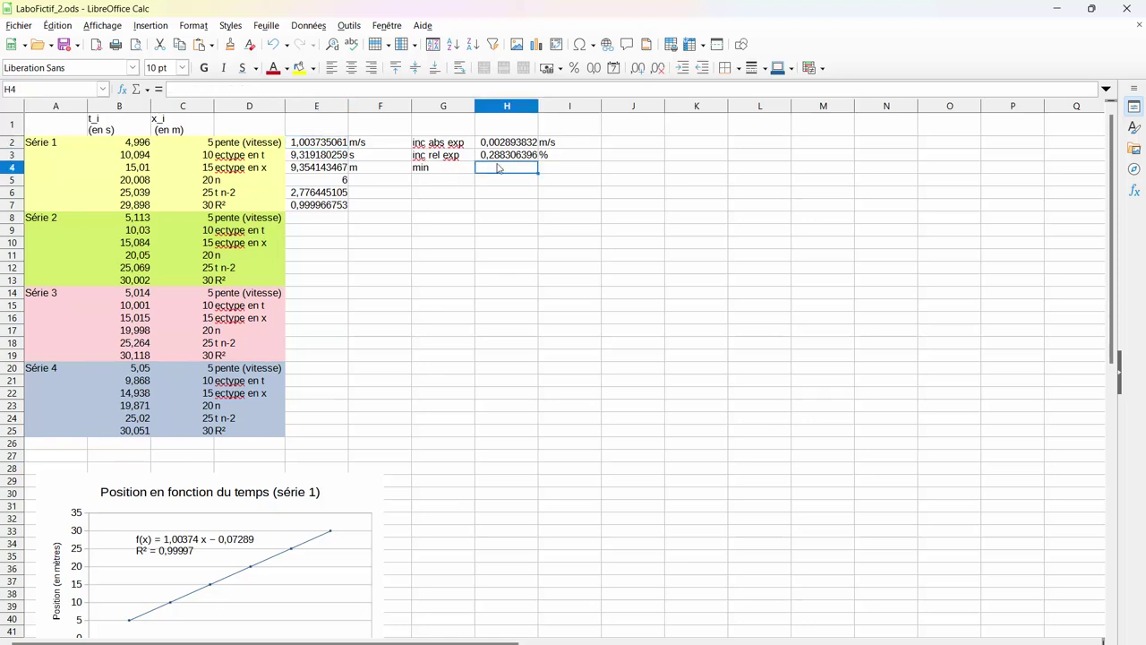
pyautogui.write('=')
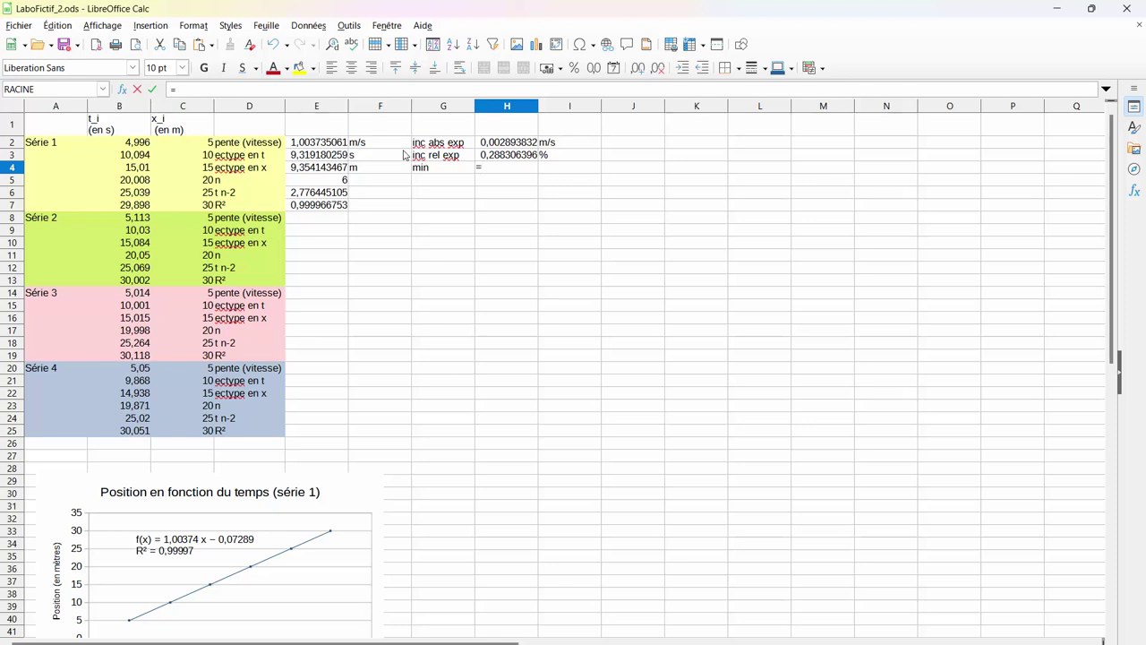
pyautogui.click(327, 146)
pyautogui.click(516, 147)
pyautogui.press('Return')
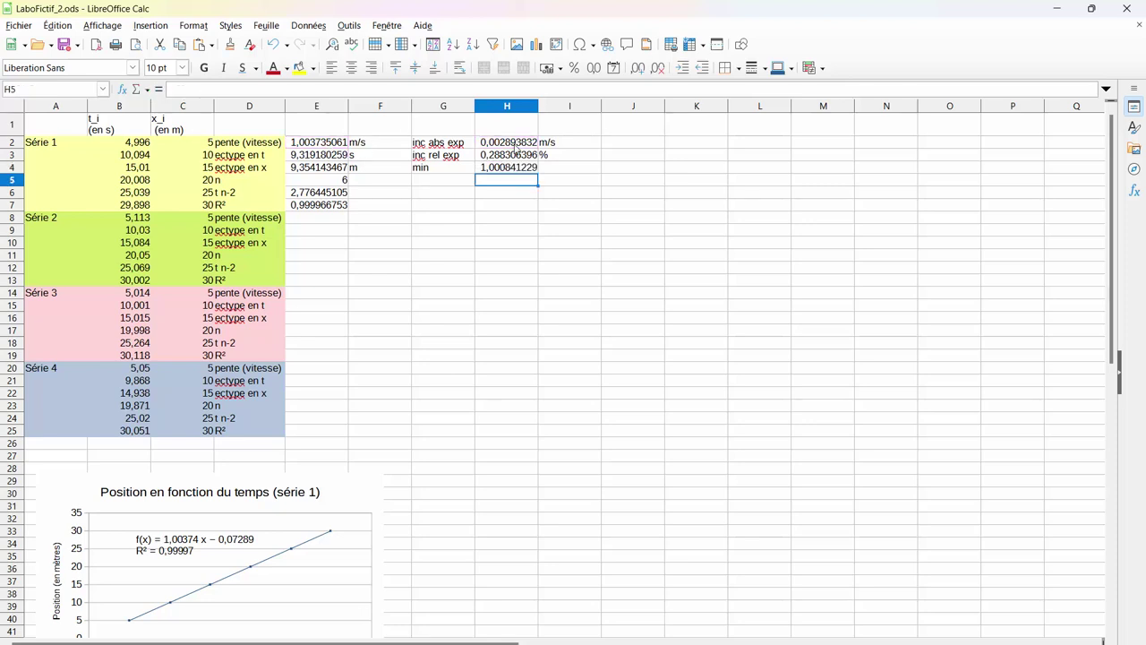
# Label G5 "max" and calculate the upper bound of the Série 1 slope in H5 with =E2+H2.
pyautogui.click(423, 180)
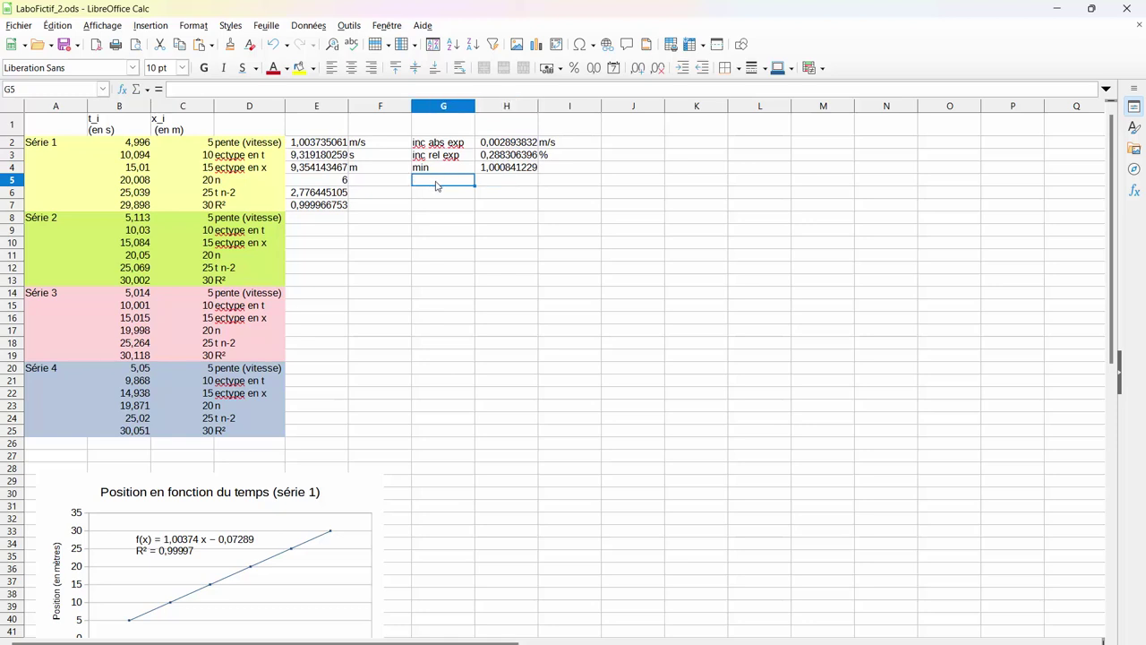
pyautogui.write('max')
pyautogui.press('Tab')
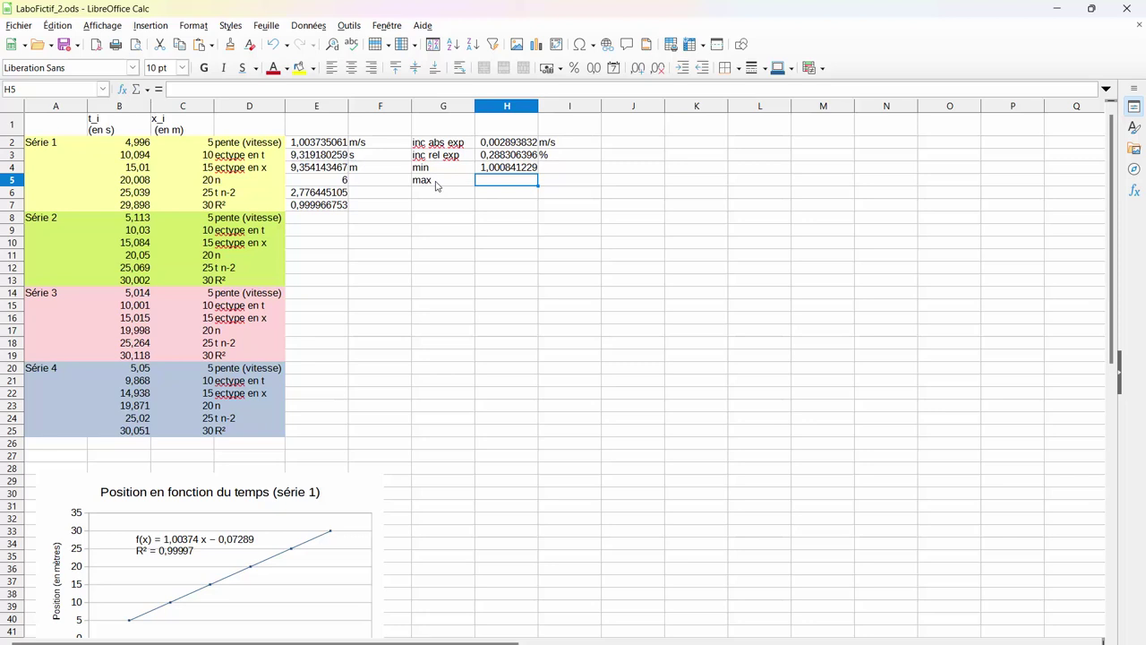
pyautogui.write('=')
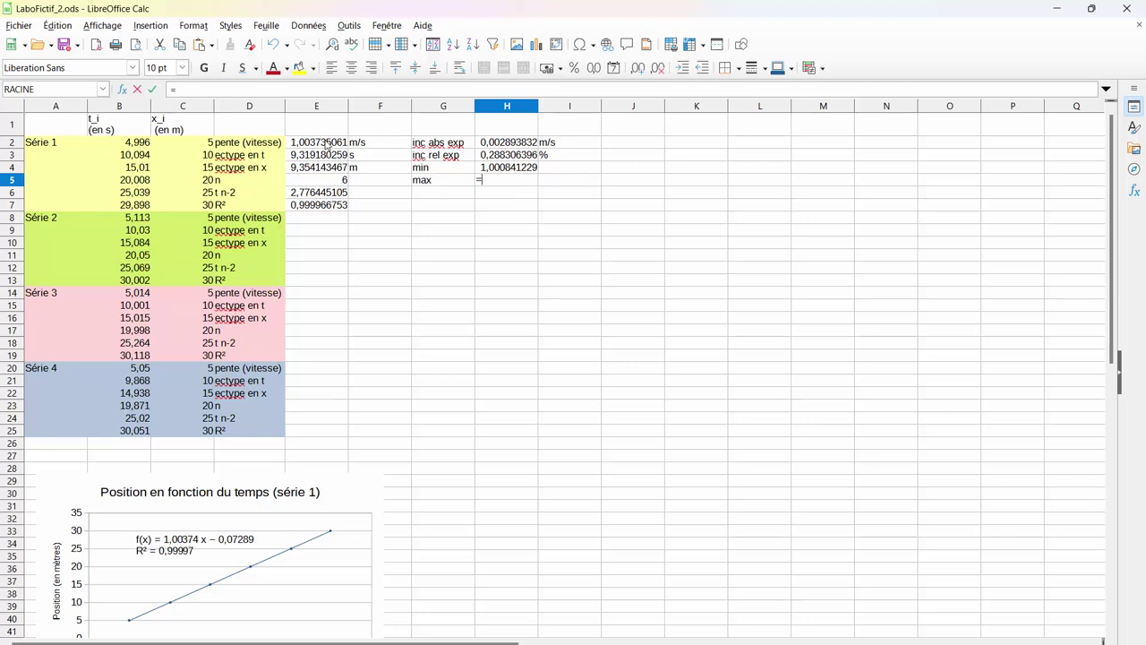
pyautogui.click(327, 146)
pyautogui.write('+')
pyautogui.click(525, 145)
pyautogui.press('Return')
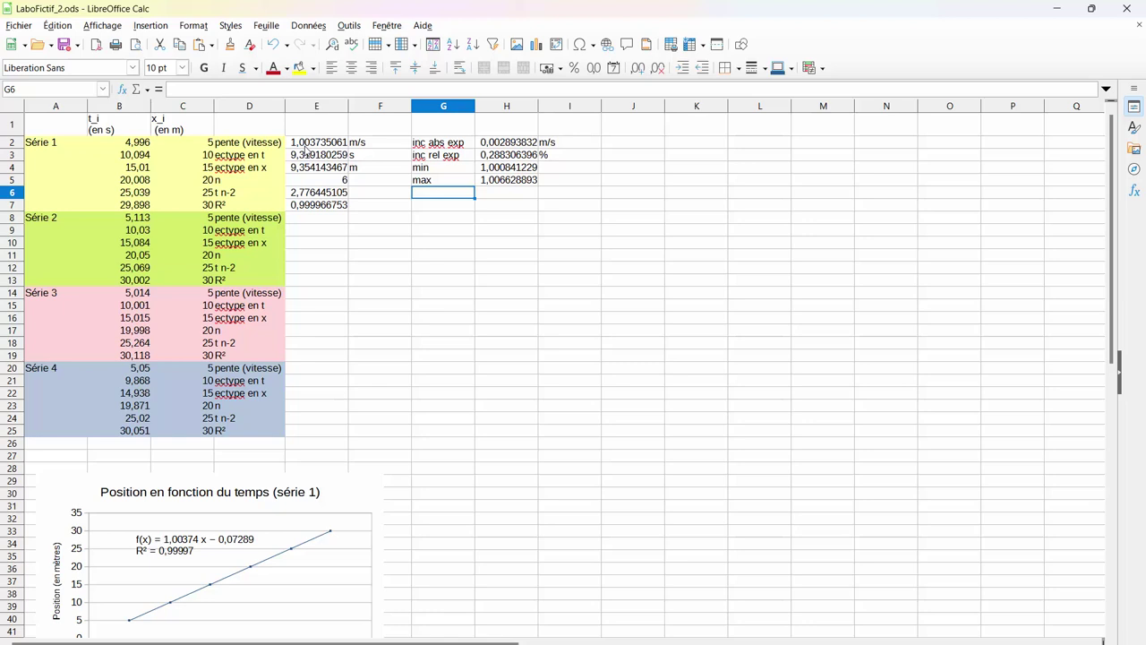
# Copy the Série 1 calculation block E2:I7 to Série 2, 3 and 4, starting at E8, E14 and E20.
pyautogui.moveTo(309, 143); pyautogui.dragTo(342, 172)
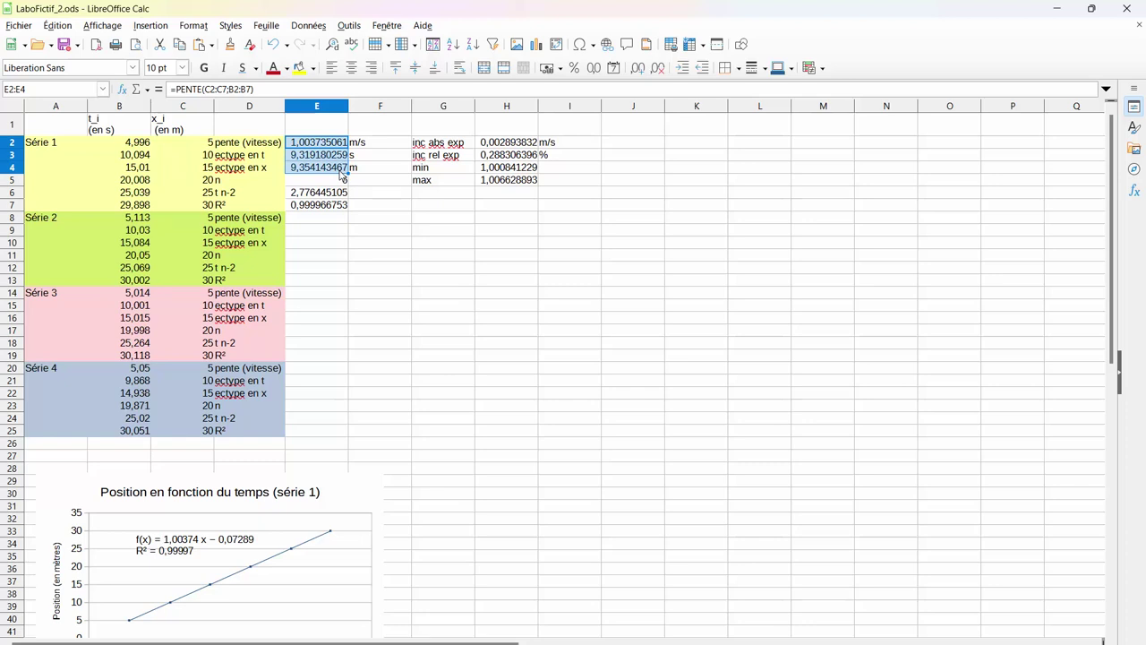
pyautogui.moveTo(342, 175); pyautogui.dragTo(578, 204)
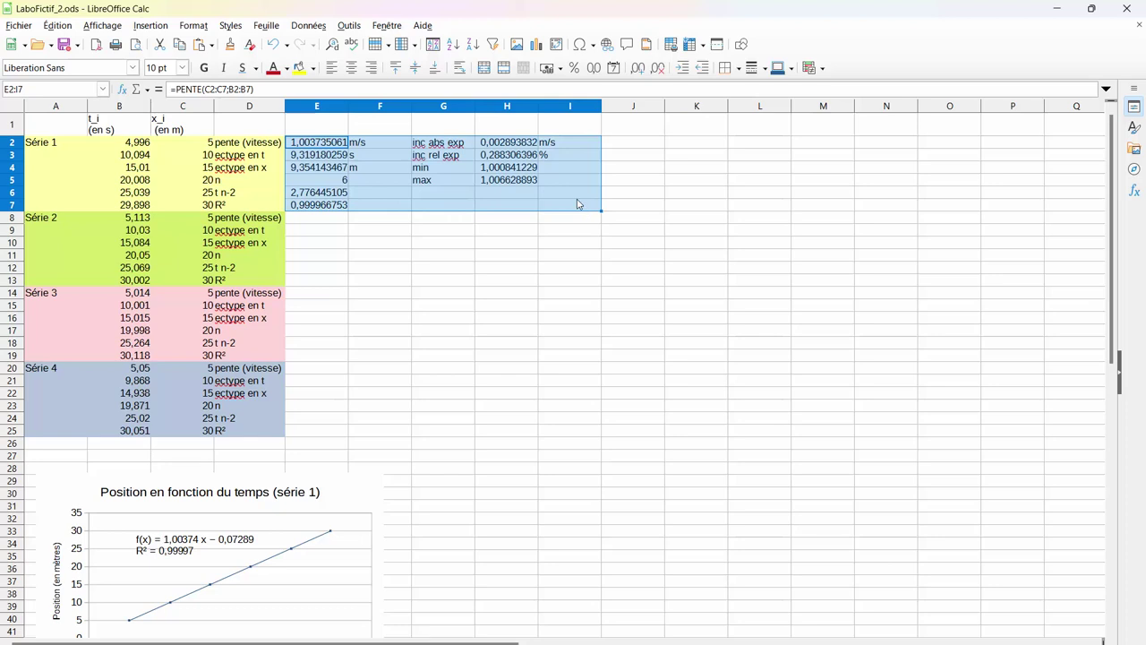
pyautogui.hotkey('ctrl', 'c')
pyautogui.click(313, 220)
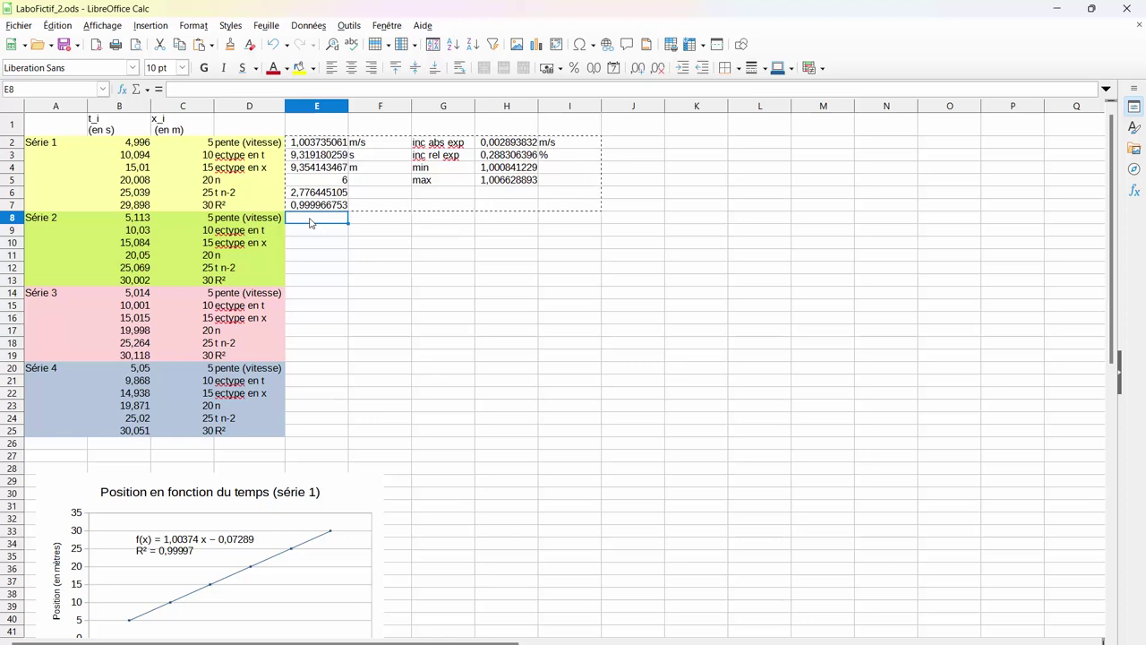
pyautogui.hotkey('ctrl', 'v')
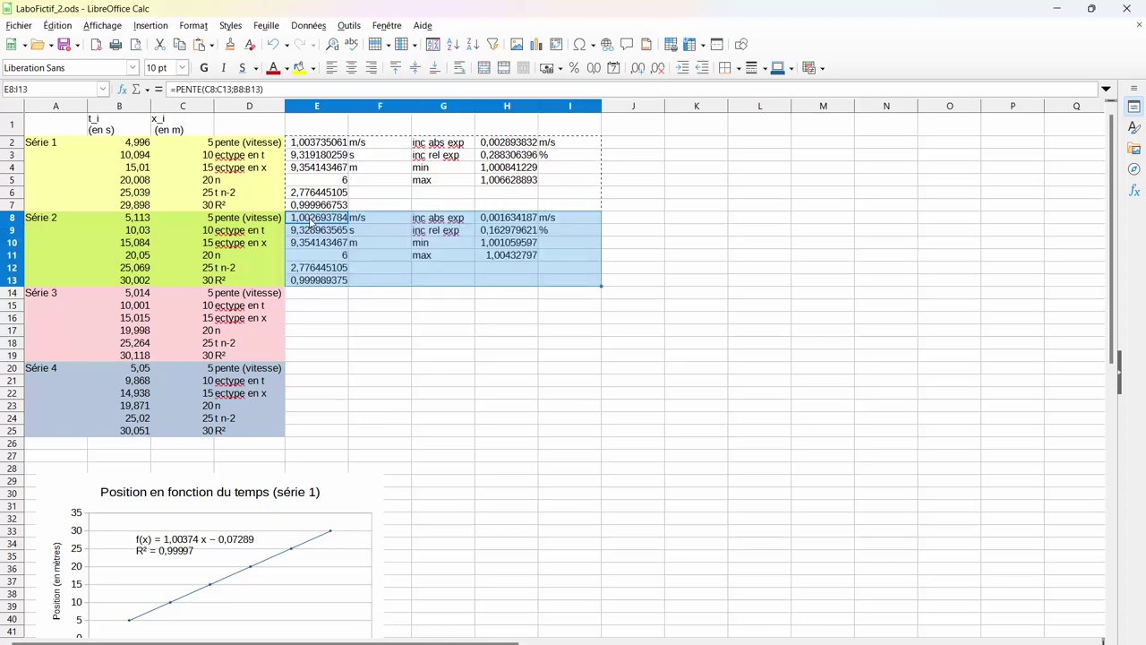
pyautogui.click(324, 297)
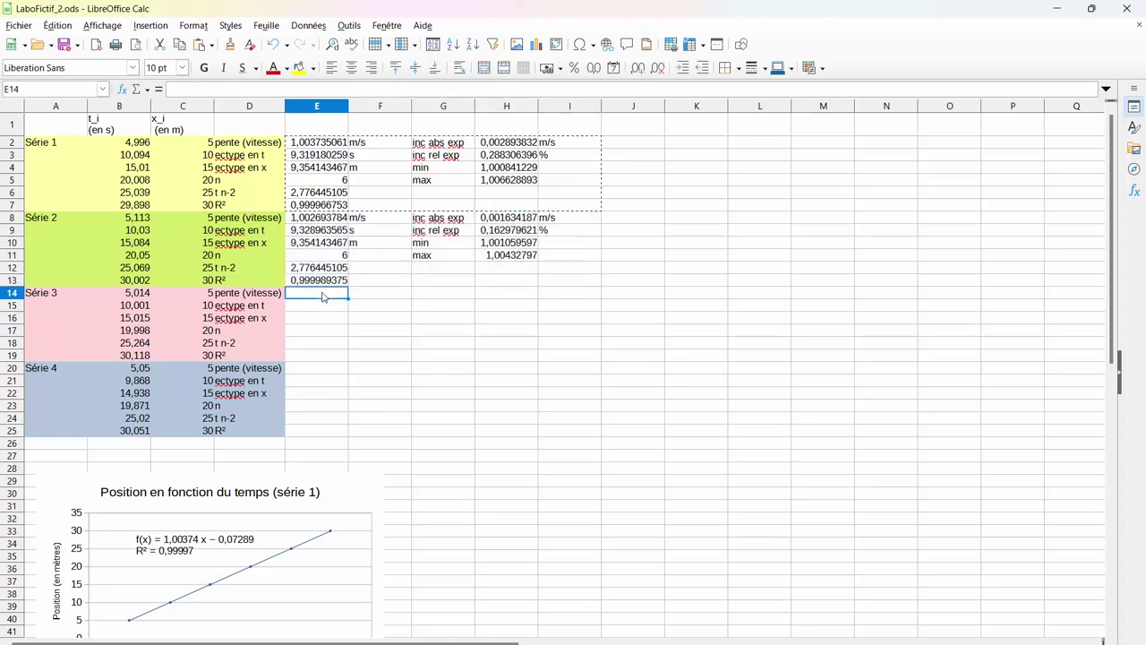
pyautogui.hotkey('ctrl', 'v')
pyautogui.click(319, 373)
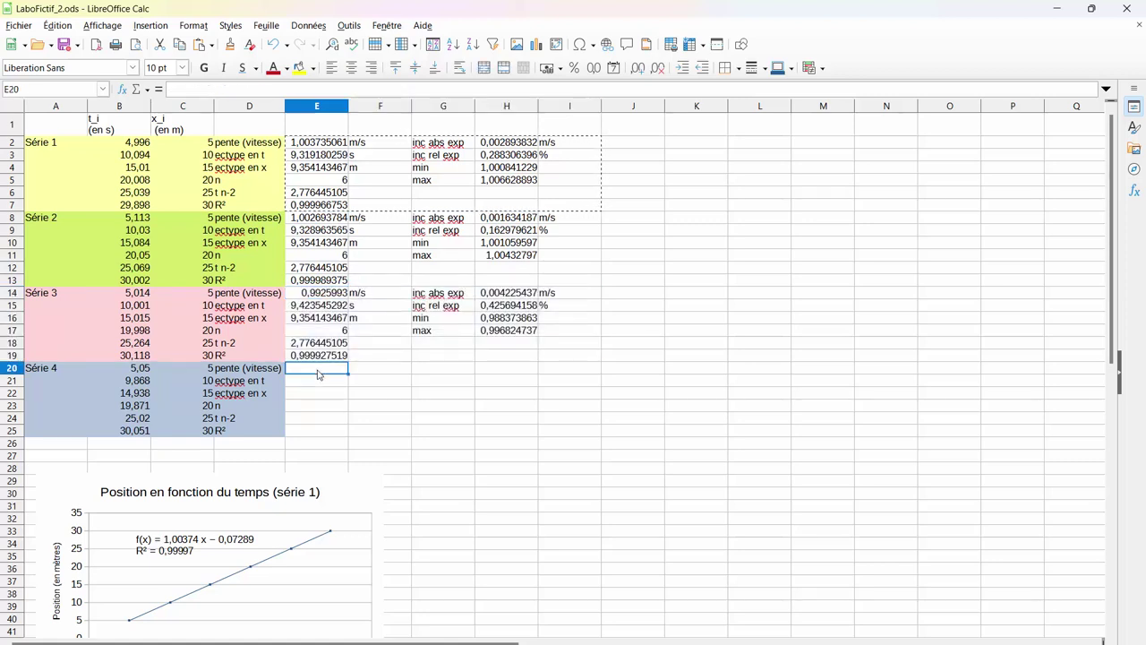
pyautogui.hotkey('ctrl', 'v')
pyautogui.click(432, 448)
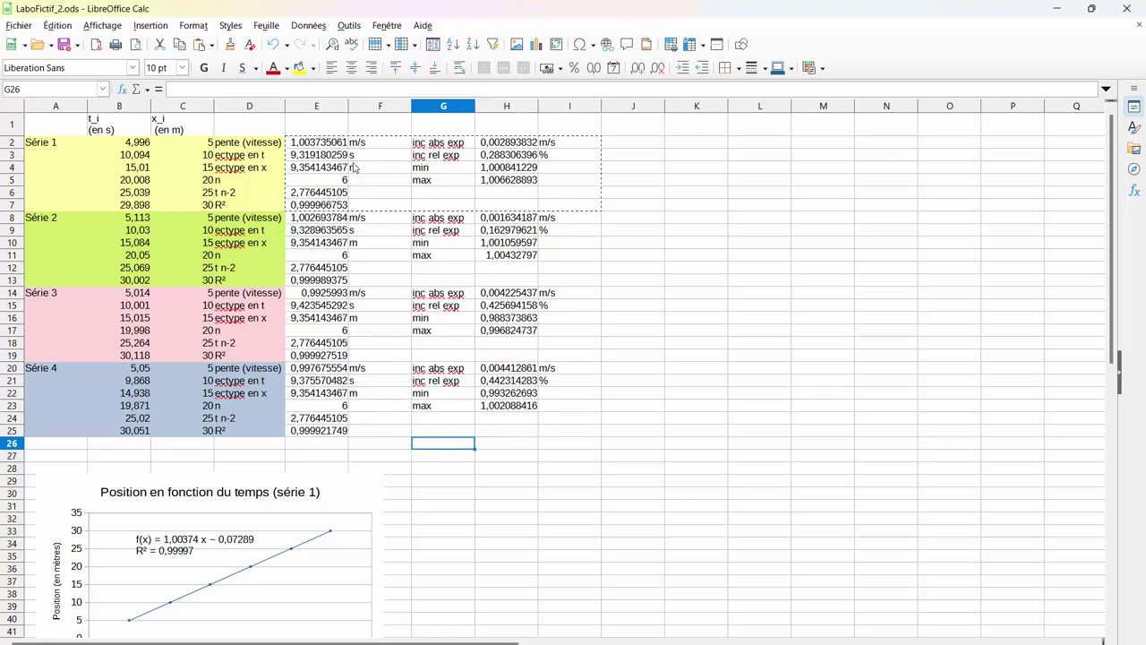
# Fill the Série 1 slope and its unit in E2:F2 with a red background, ff0000.
pyautogui.click(312, 148)
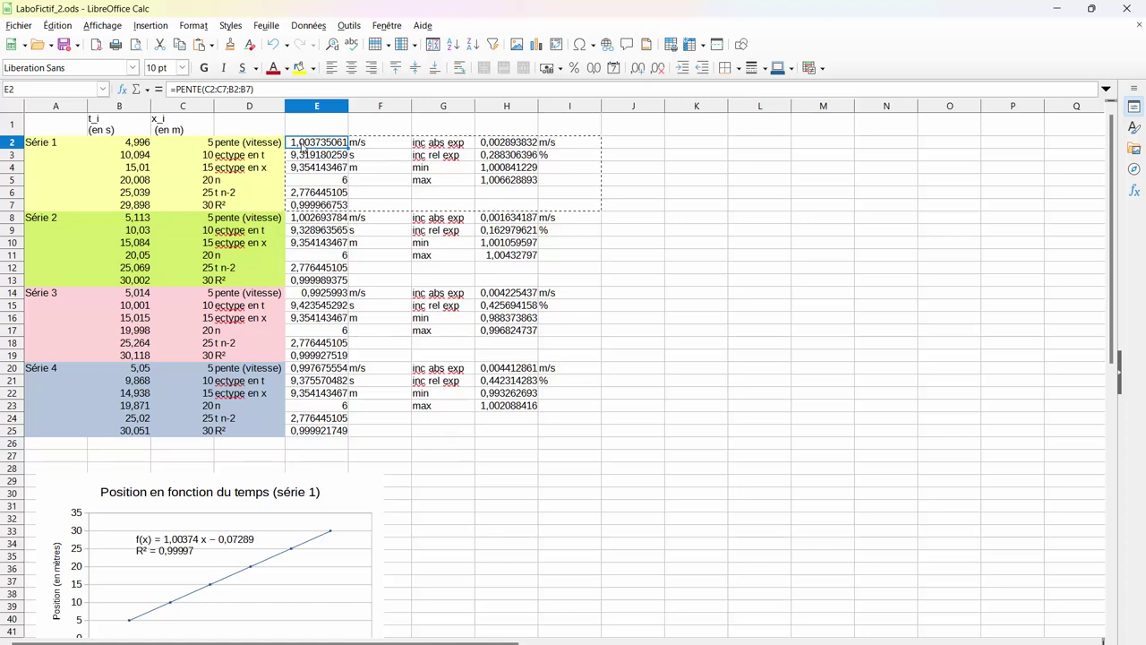
pyautogui.moveTo(313, 148); pyautogui.dragTo(366, 145)
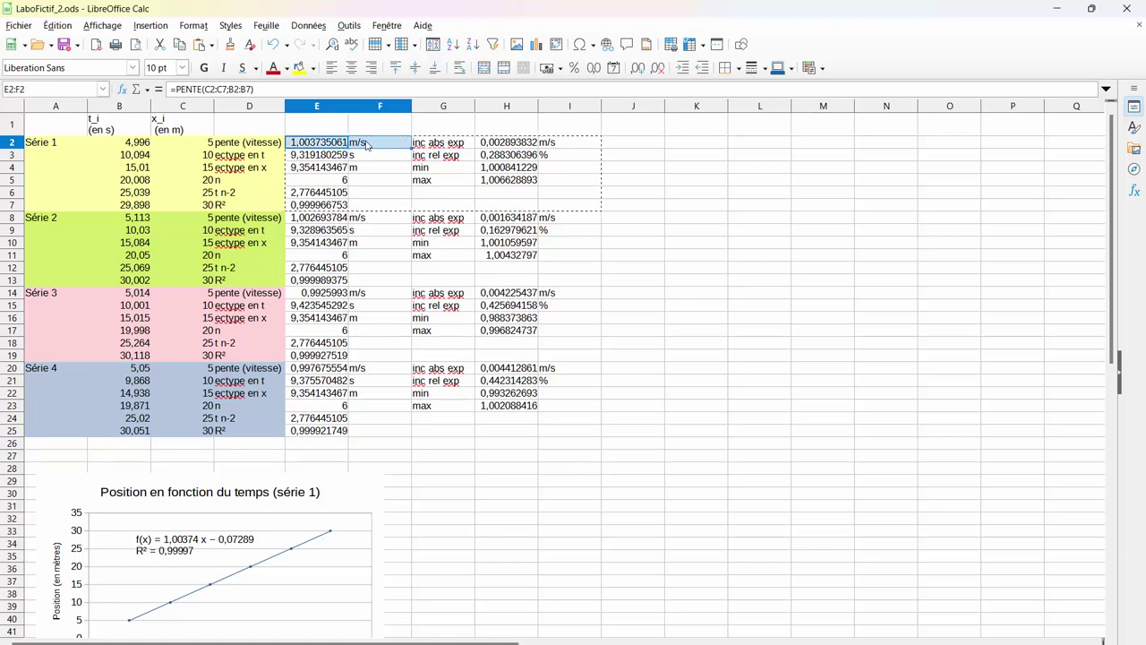
pyautogui.rightClick(367, 145)
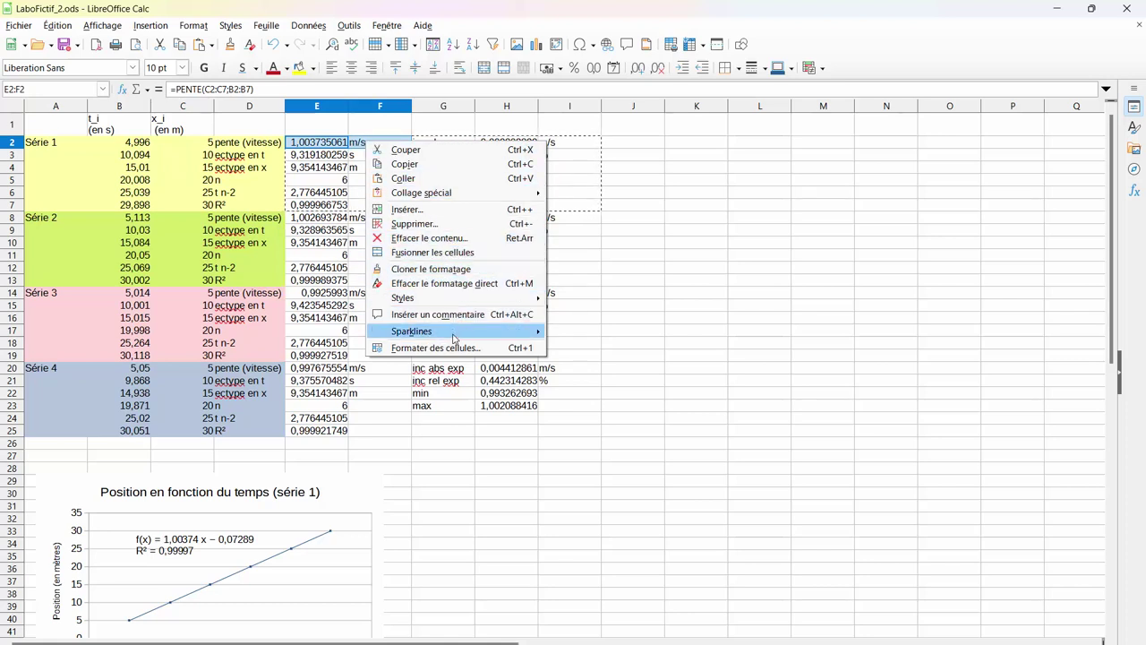
pyautogui.click(453, 349)
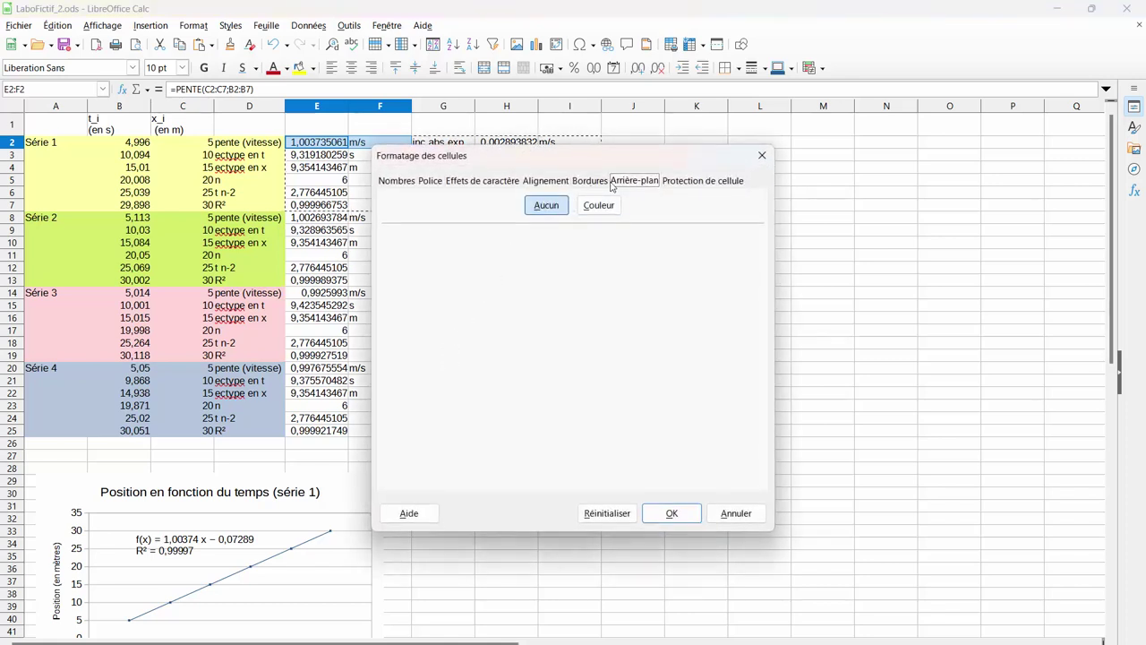
pyautogui.click(599, 205)
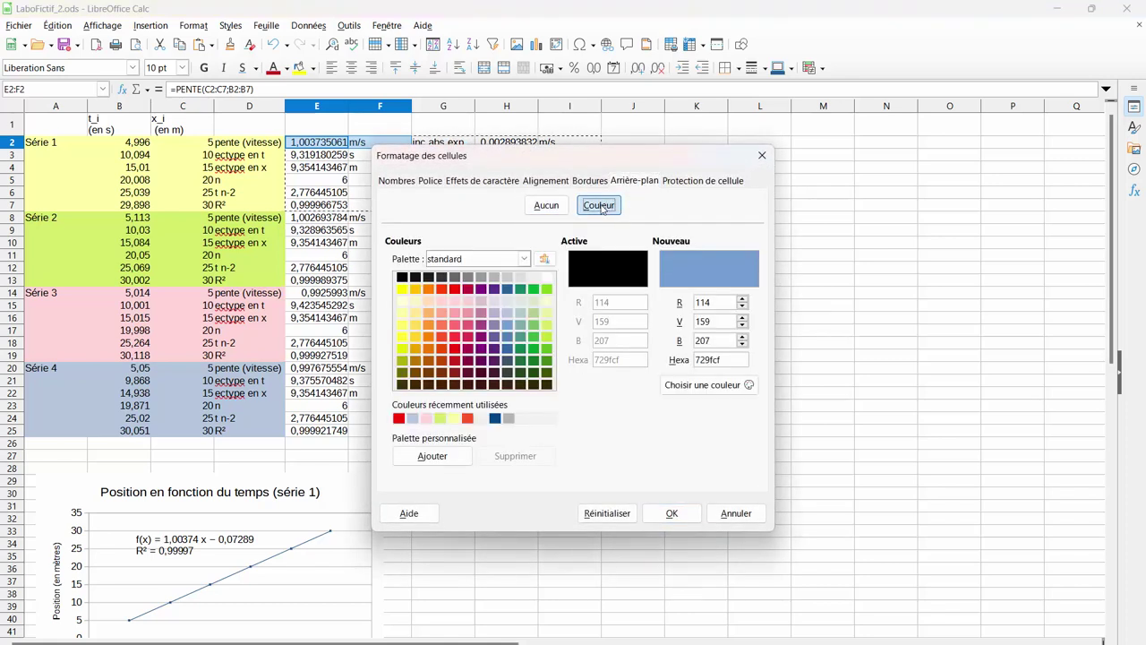
pyautogui.click(413, 420)
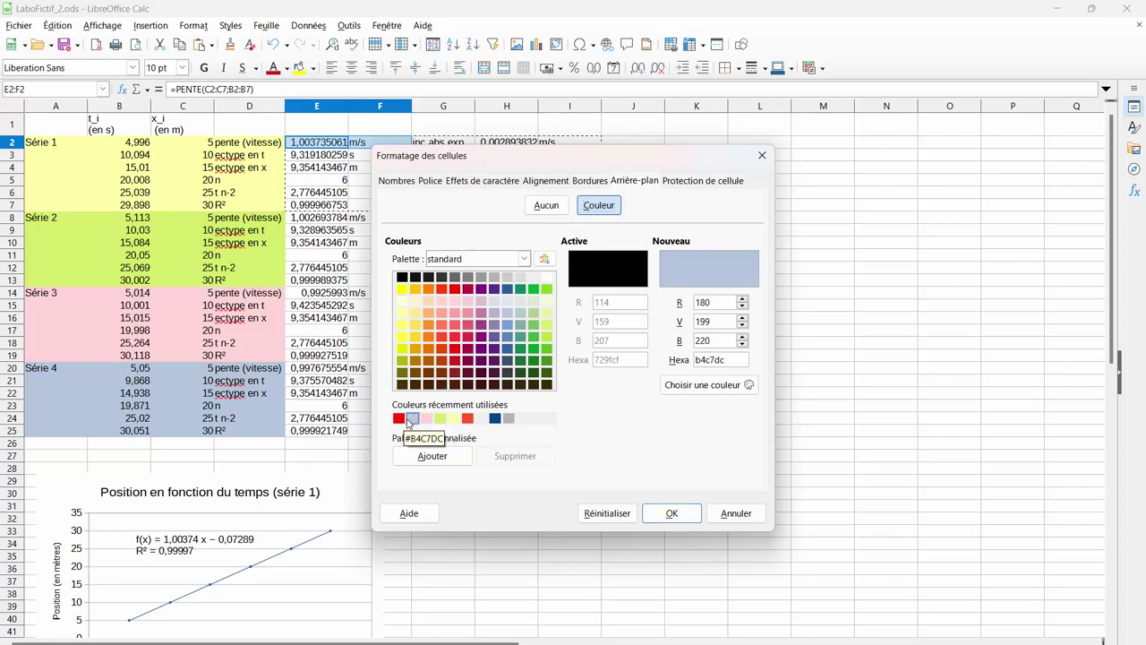
pyautogui.click(400, 418)
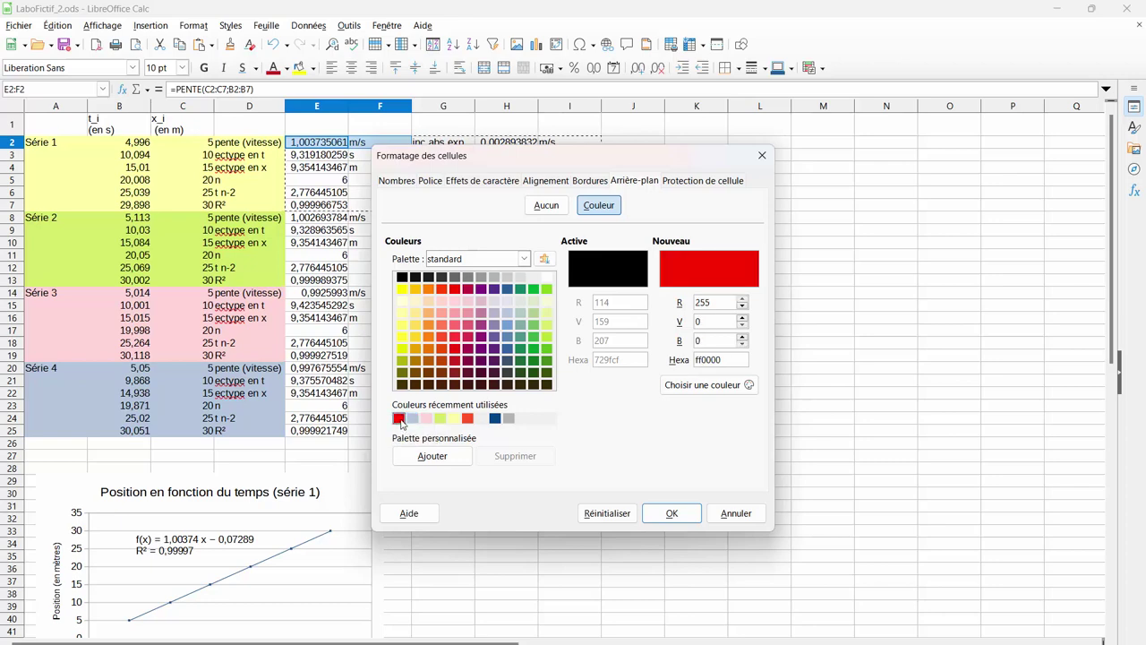
pyautogui.click(665, 516)
pyautogui.click(619, 530)
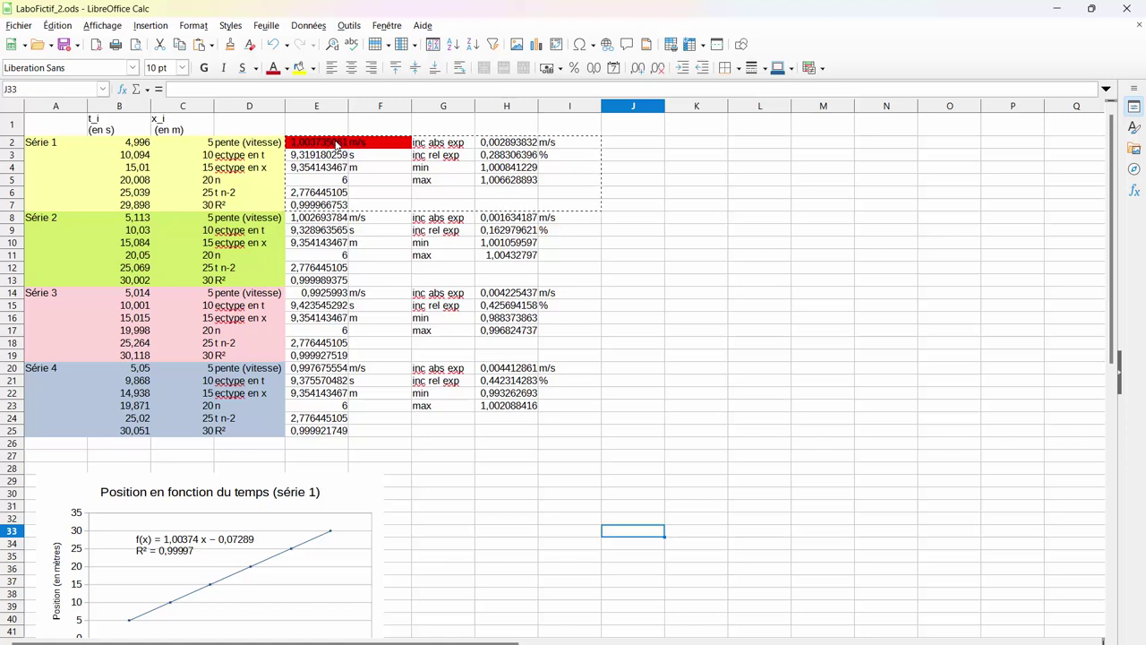
# Fill the Série 1 relative uncertainty and its unit in H3:I3 with a red background, ff0000.
pyautogui.click(492, 157)
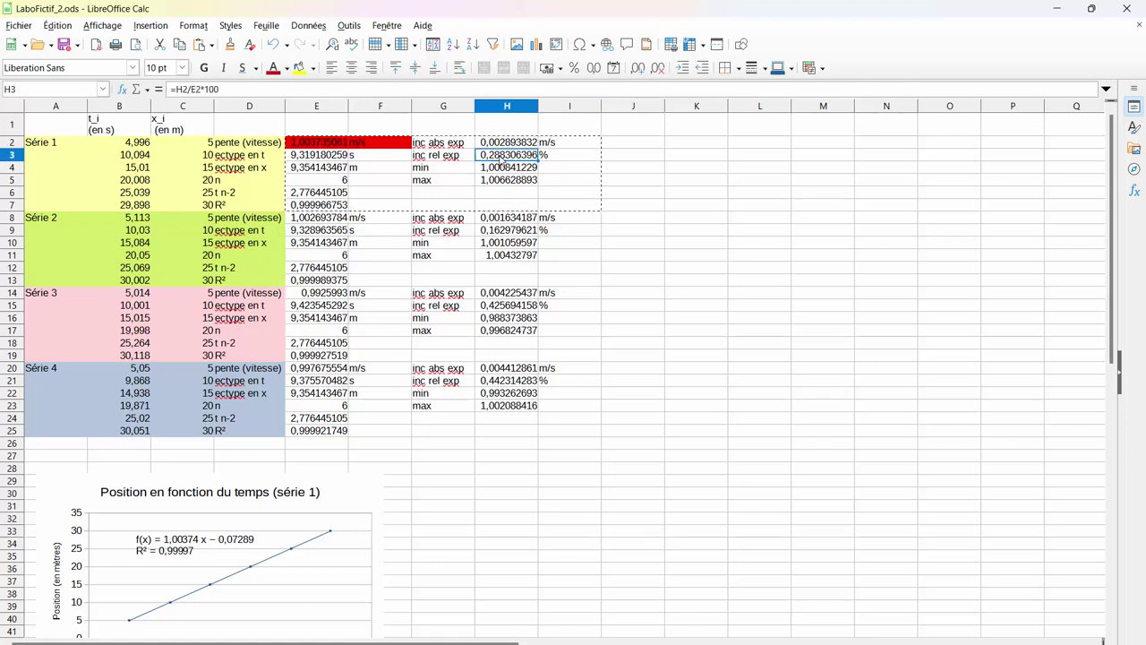
pyautogui.moveTo(495, 161); pyautogui.dragTo(557, 158)
pyautogui.rightClick(556, 158)
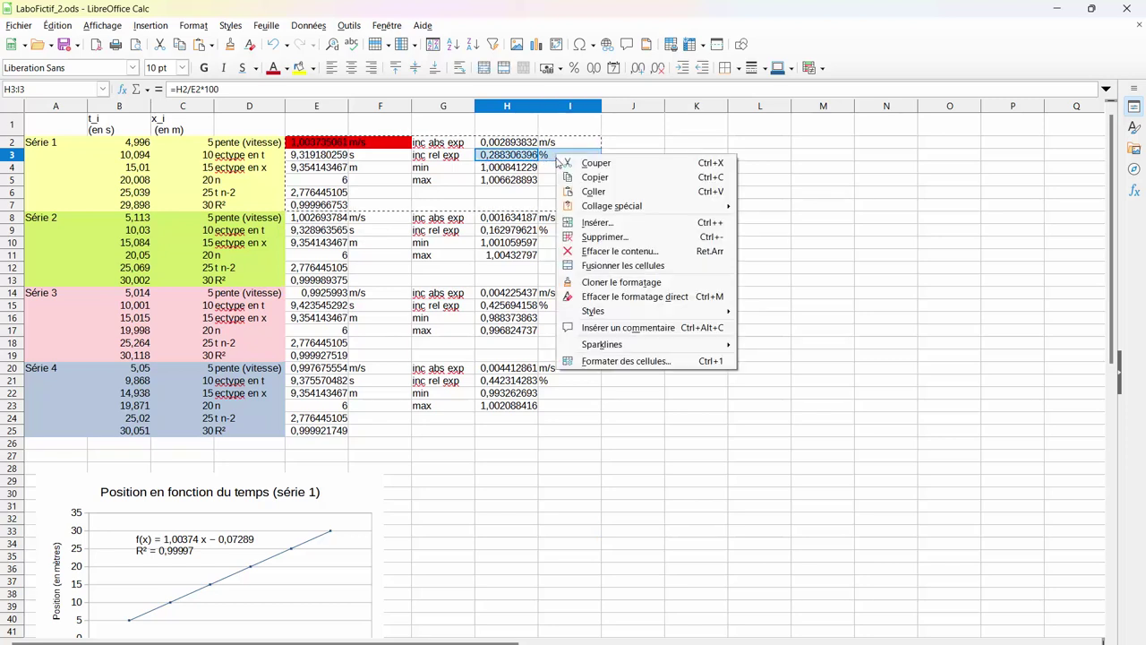
pyautogui.click(612, 362)
pyautogui.click(599, 206)
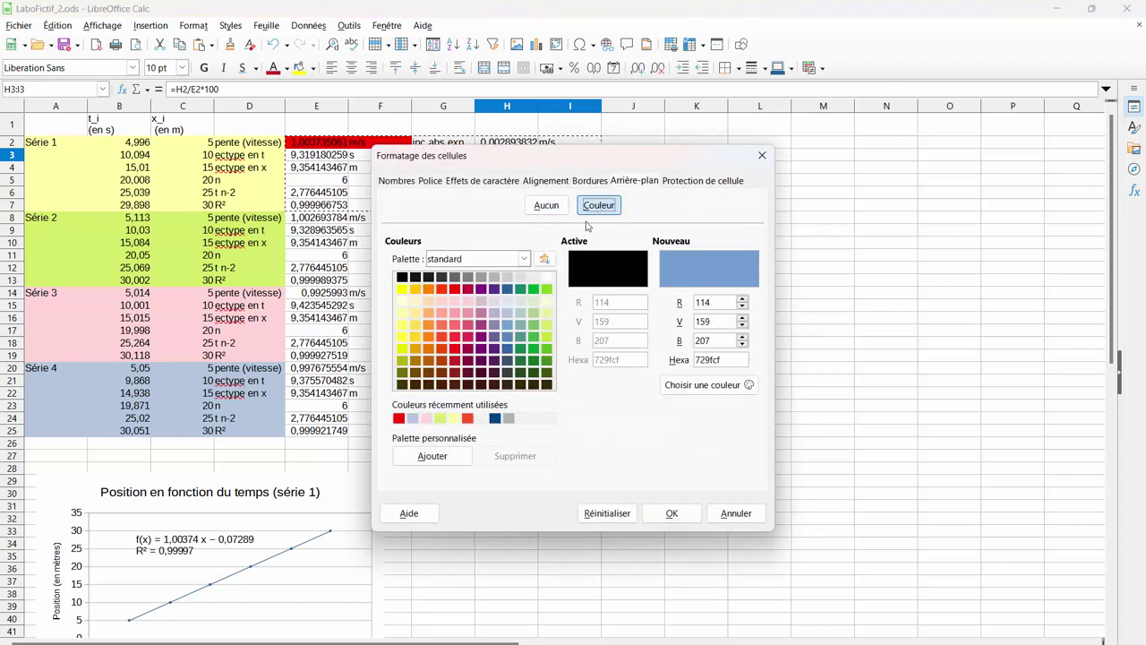
pyautogui.click(400, 418)
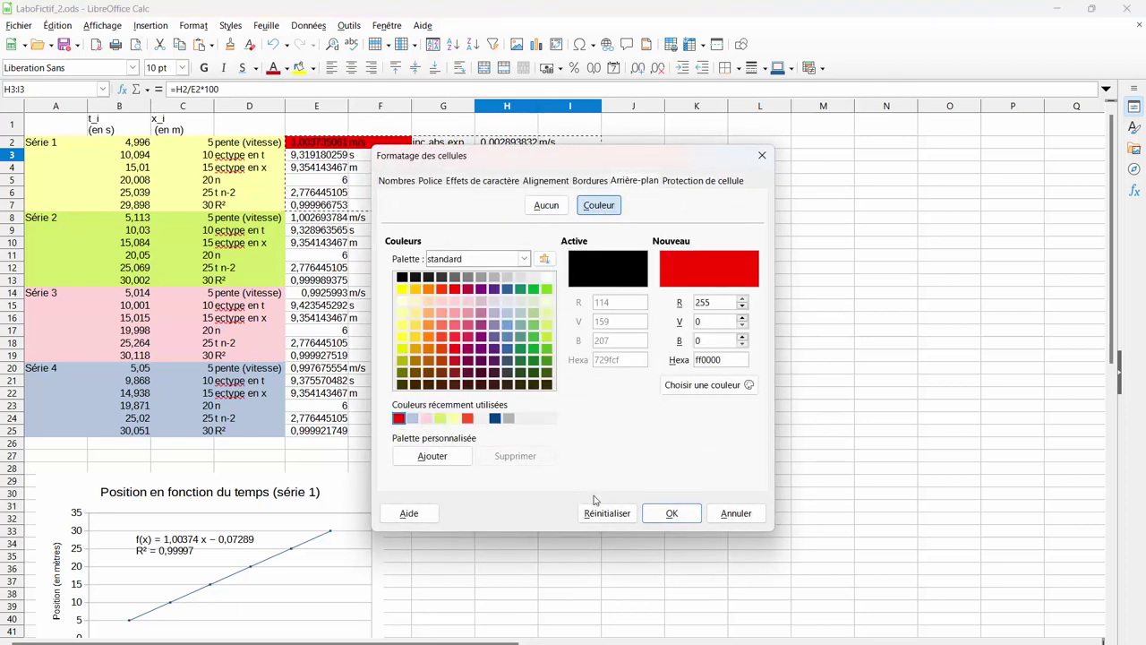
pyautogui.click(671, 513)
pyautogui.click(579, 522)
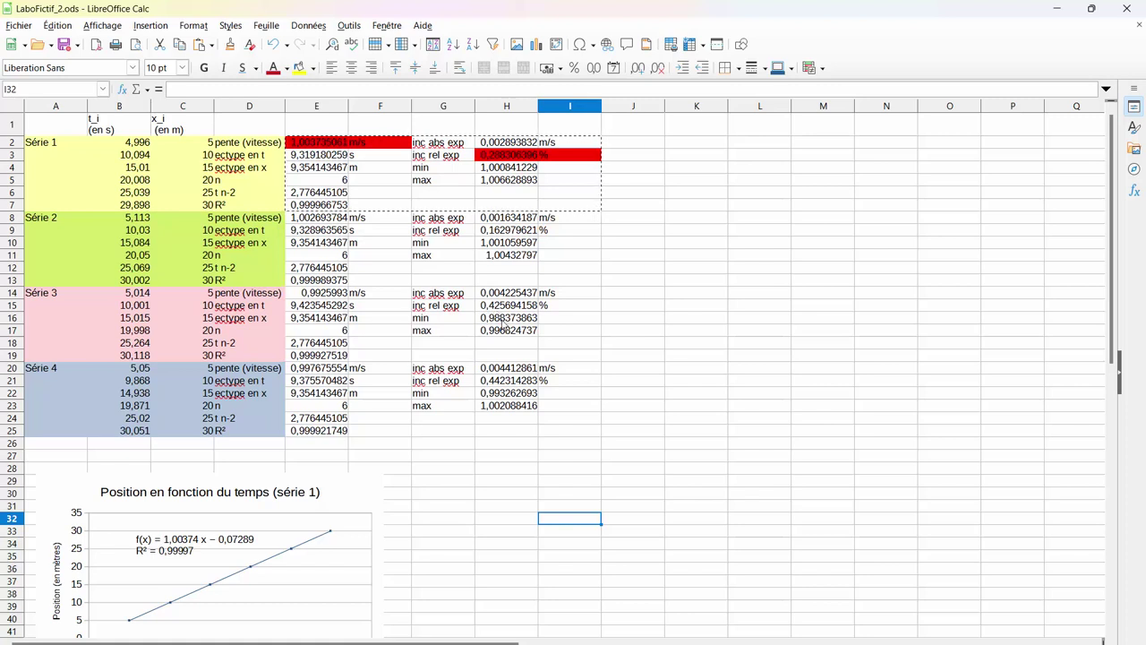
pyautogui.click(504, 469)
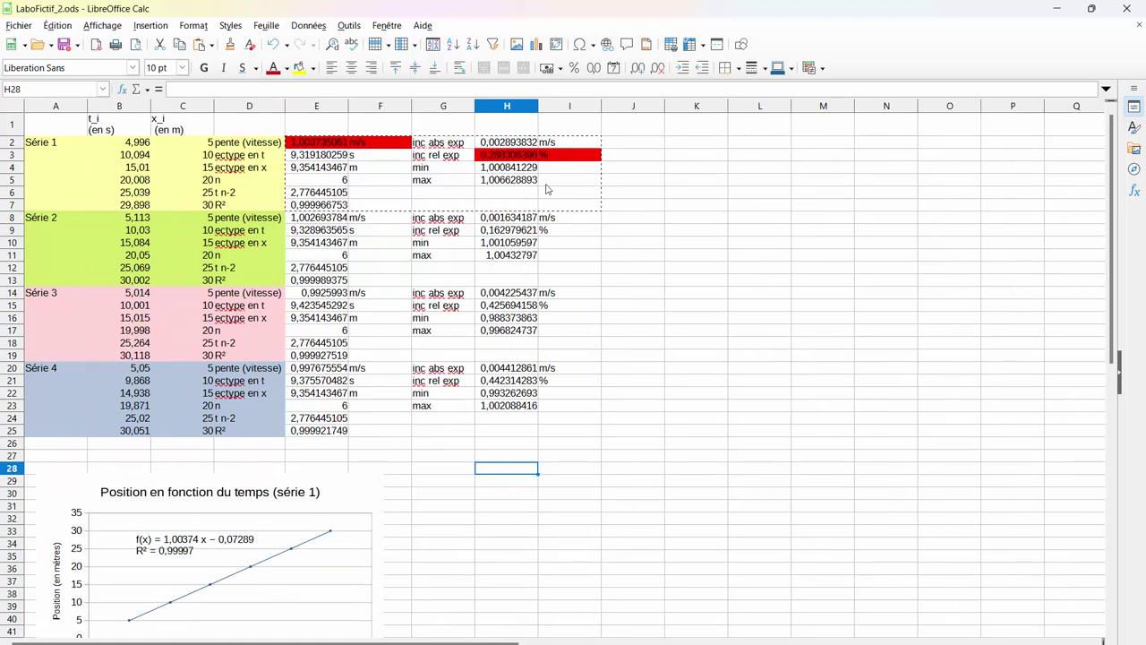
# Multiply the Série 1 absolute uncertainty formula in H2 by its t n-2 factor, giving =RACINE(1-E7)/RACINE(E5-2)*E4/E3*E6.
pyautogui.click(517, 143)
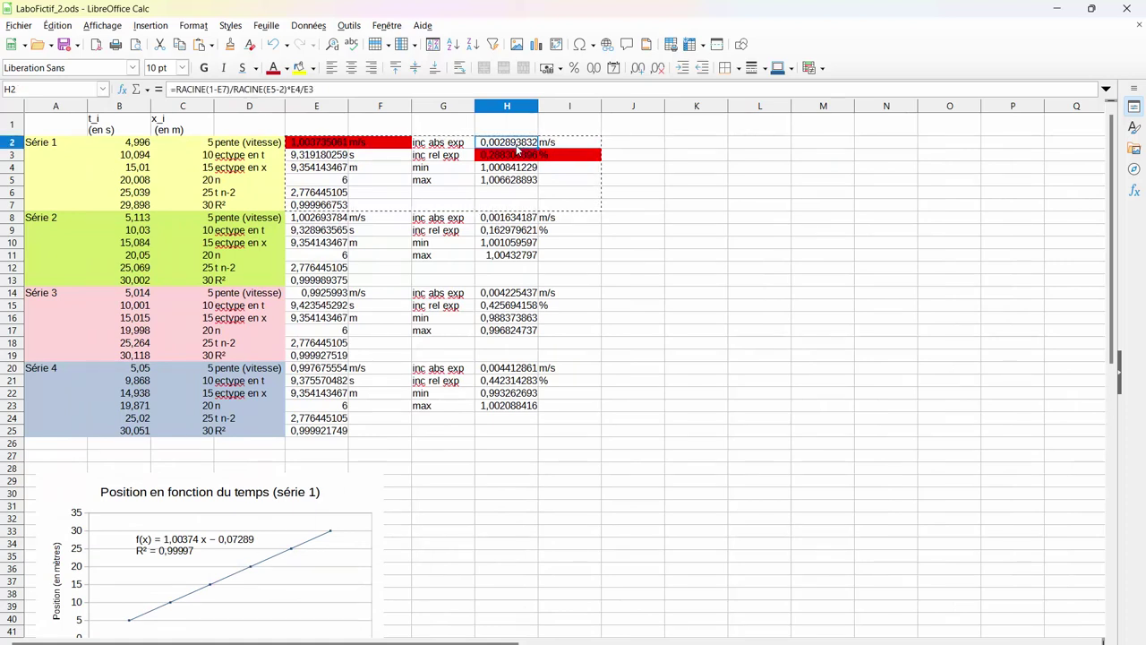
pyautogui.click(325, 89)
pyautogui.write('*')
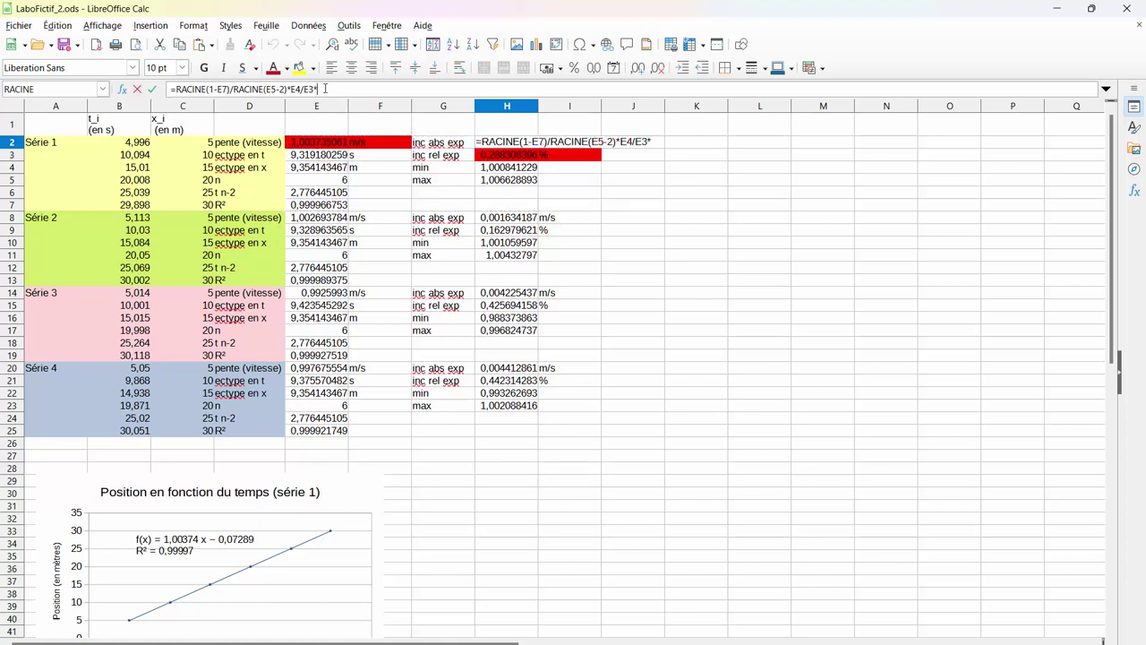
pyautogui.click(330, 196)
pyautogui.press('Return')
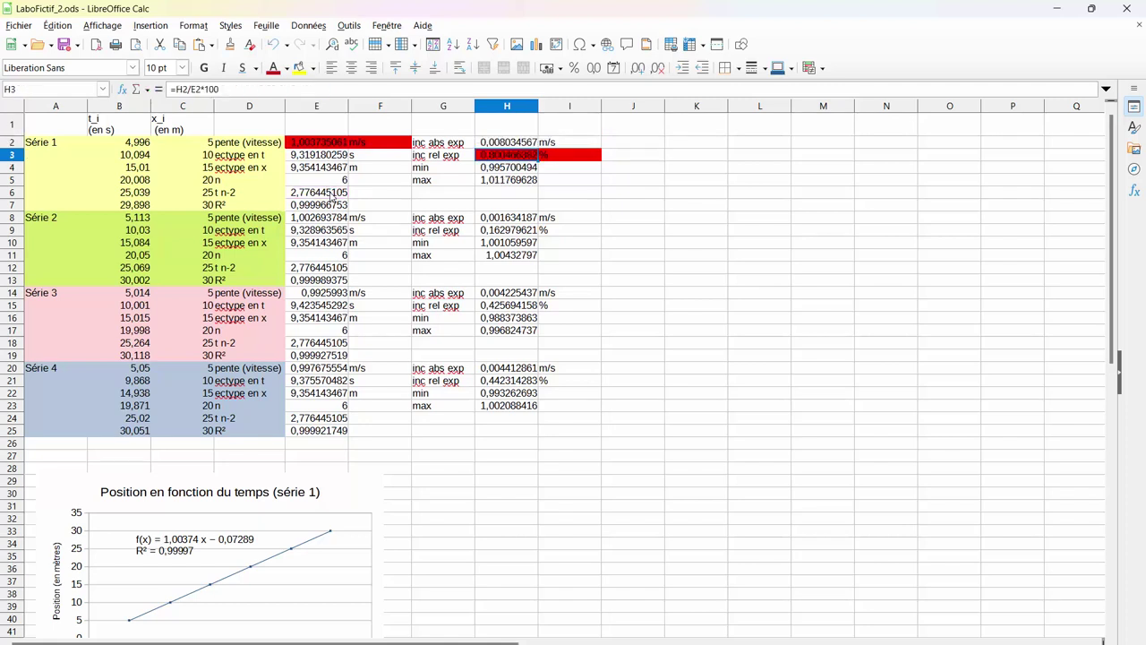
# Multiply the Série 2 absolute uncertainty formula in H8 by its t n-2 factor, giving =RACINE(1-E13)/RACINE(E11-2)*E10/E9*E12.
pyautogui.click(515, 222)
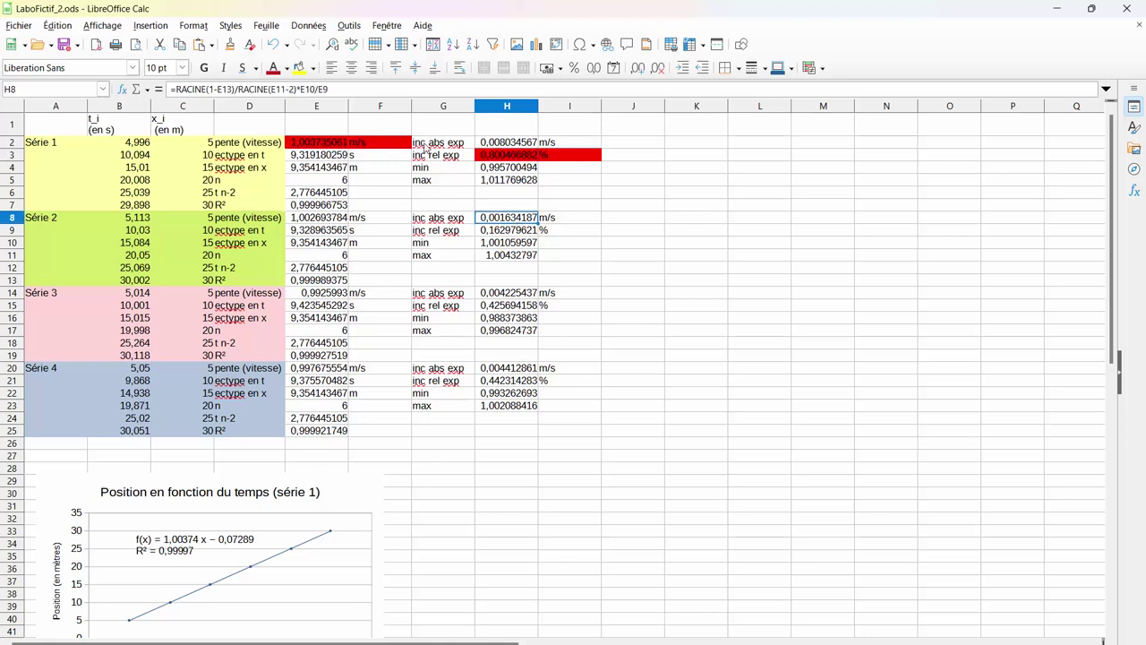
pyautogui.click(349, 89)
pyautogui.write('*')
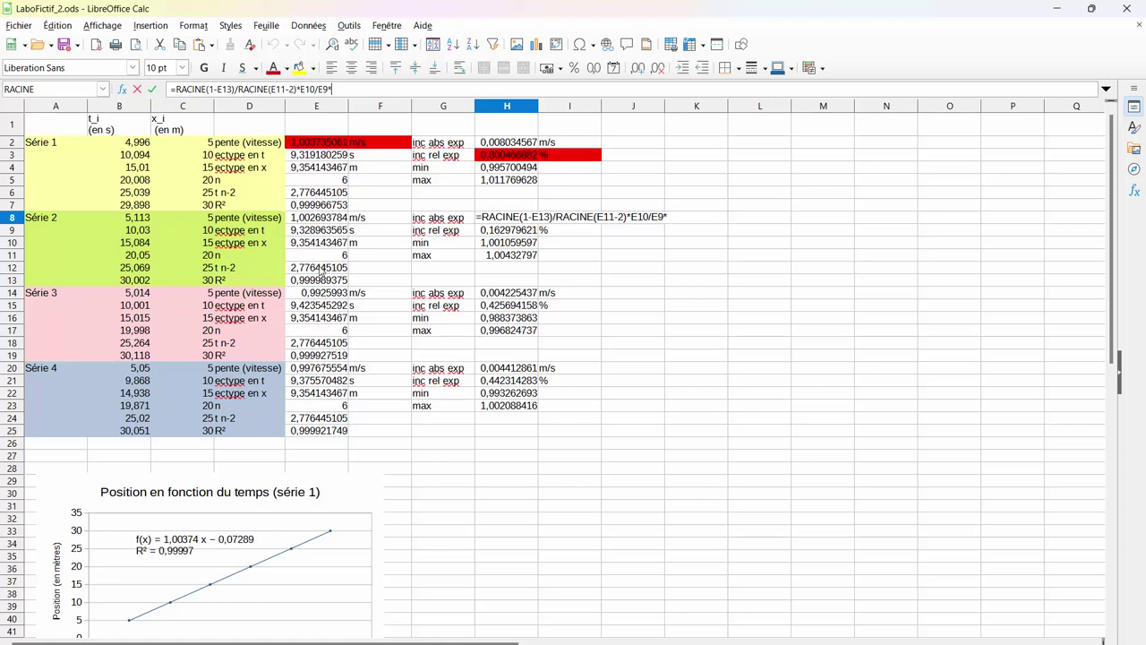
pyautogui.click(321, 272)
pyautogui.press('Return')
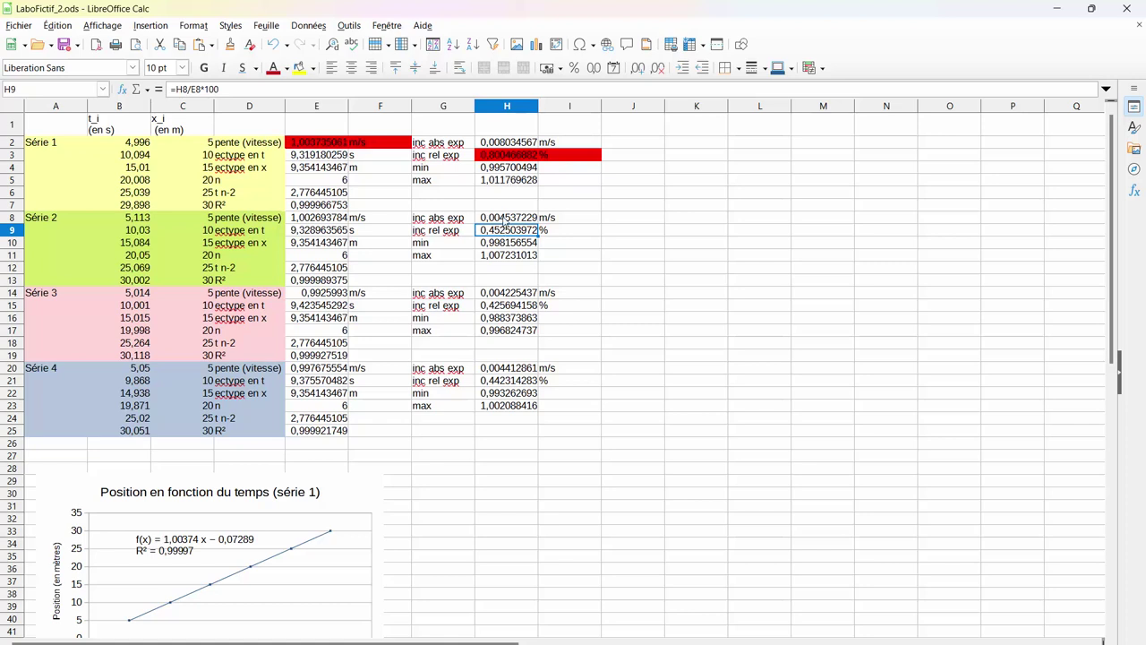
pyautogui.click(506, 220)
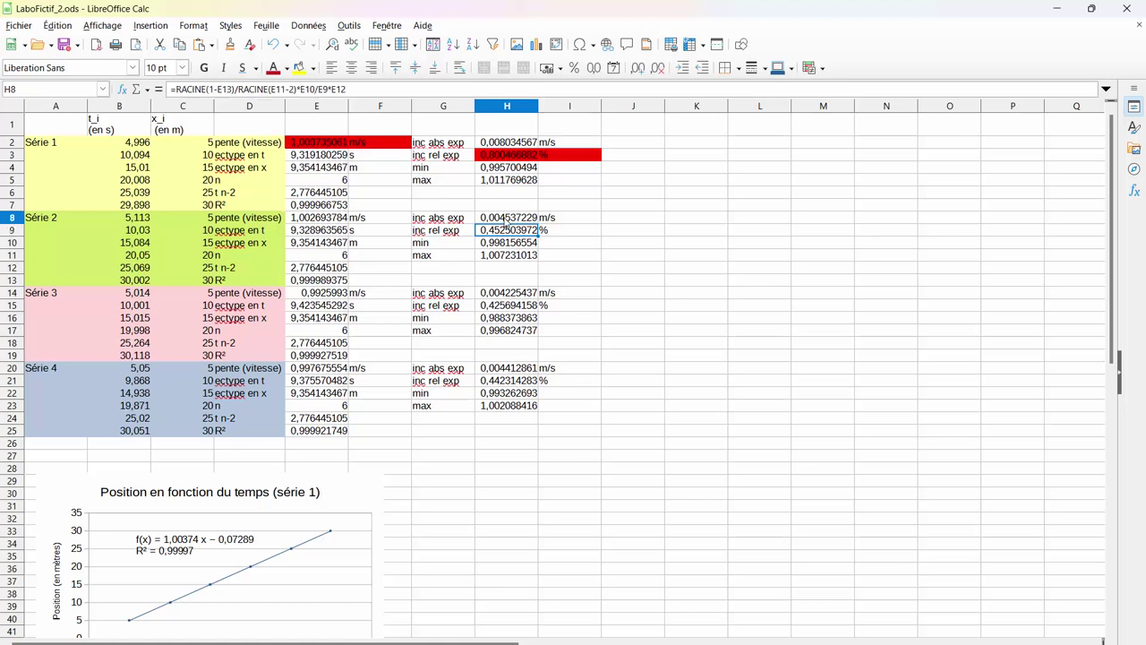
# Multiply the Série 3 absolute uncertainty formula in H14 by its t n-2 factor, giving =RACINE(1-E19)/RACINE(E17-2)*E16/E15*E18.
pyautogui.click(499, 295)
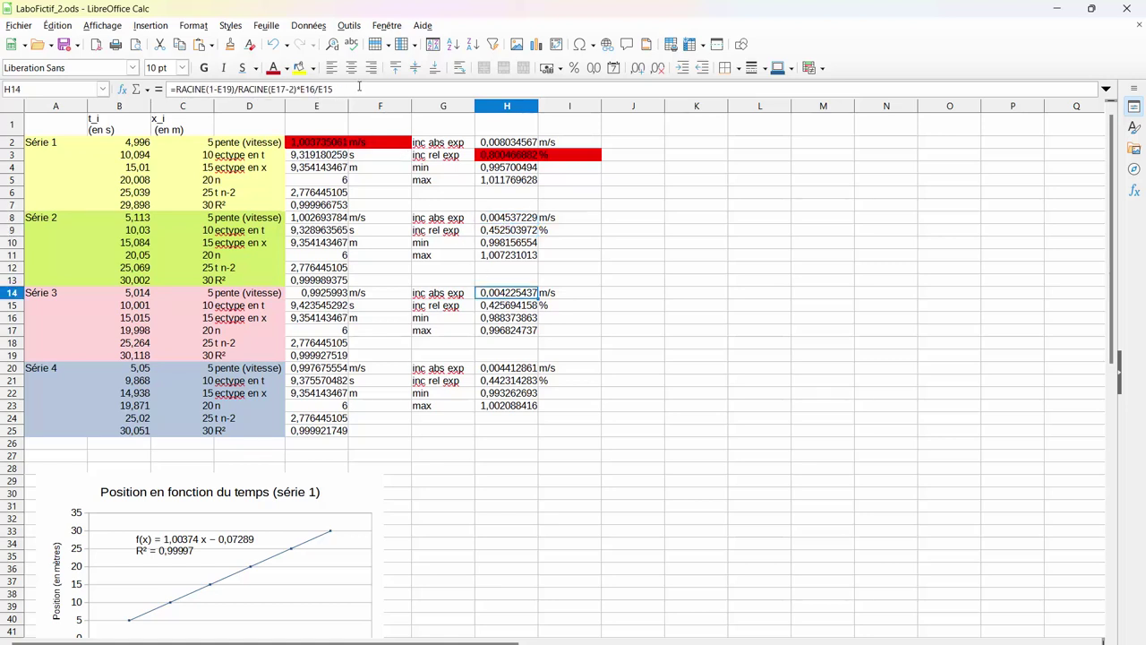
pyautogui.click(354, 87)
pyautogui.write('*')
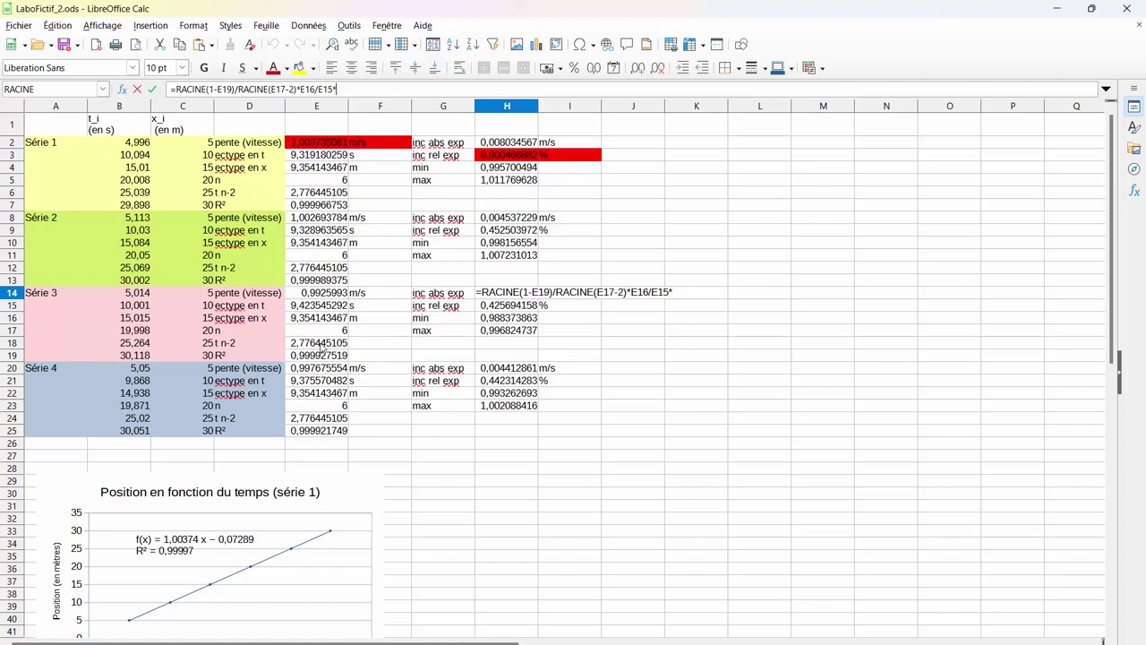
pyautogui.click(320, 345)
pyautogui.press('Return')
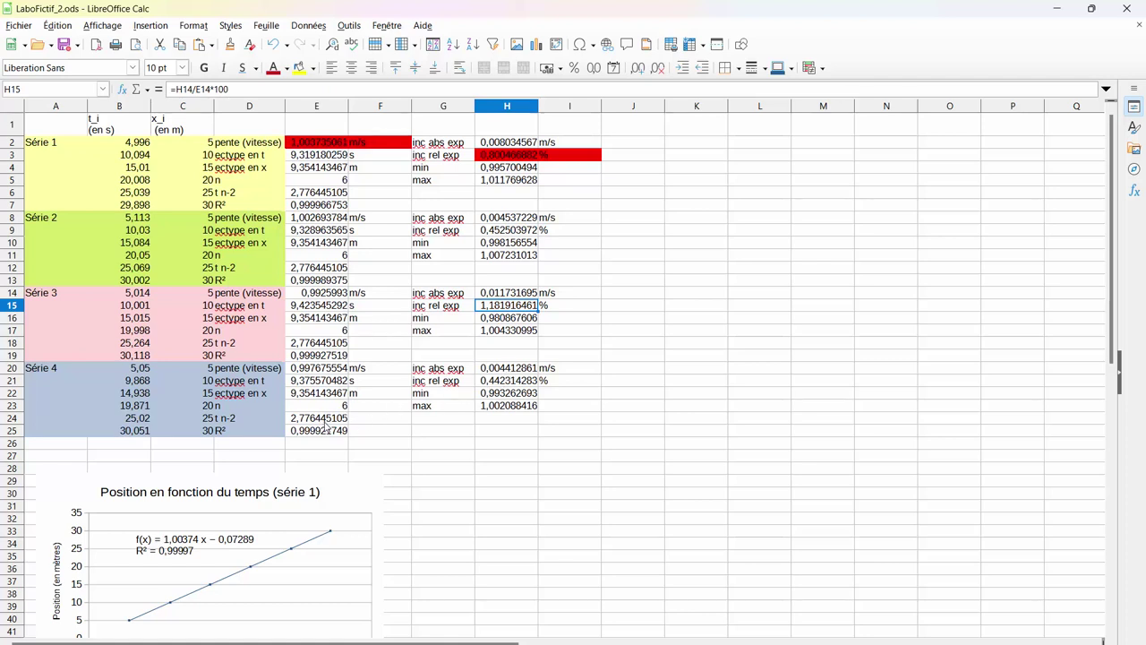
# Multiply the Série 4 absolute uncertainty formula in H20 by its t n-2 factor, giving =RACINE(1-E25)/RACINE(E23-2)*E22/E21*E24.
pyautogui.click(529, 371)
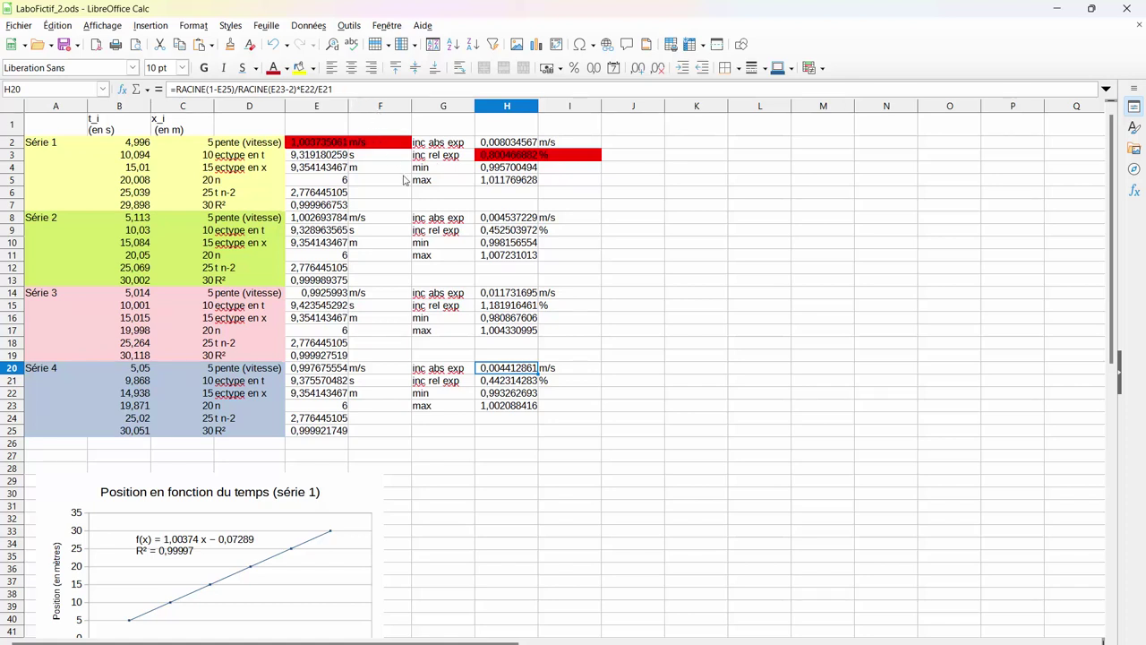
pyautogui.write('*')
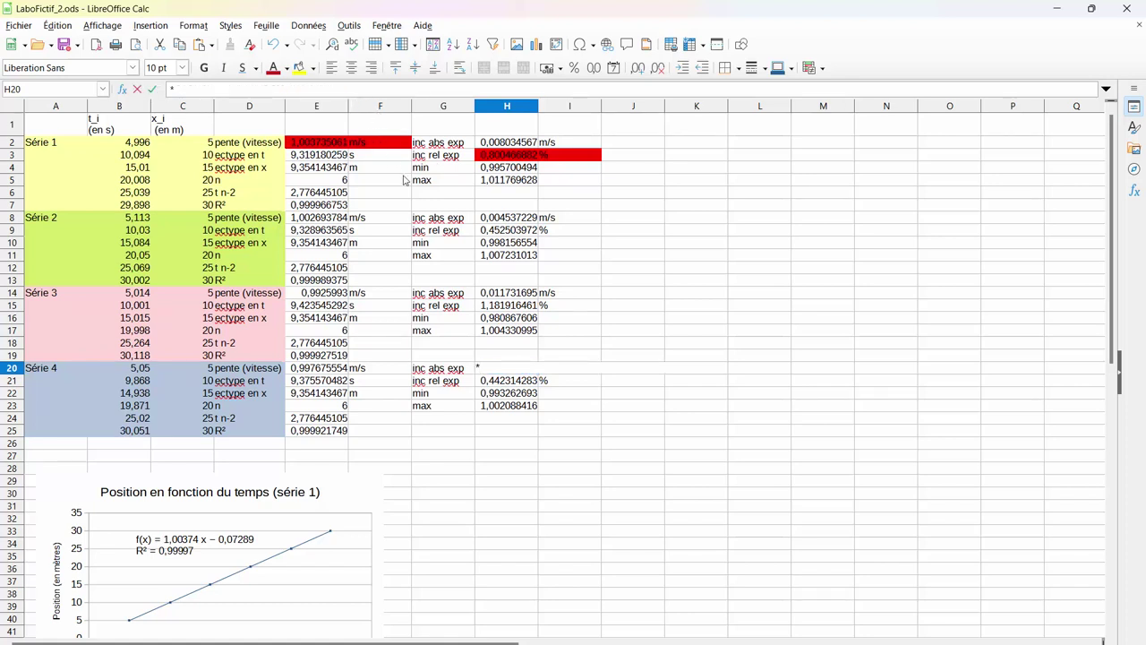
pyautogui.press('Escape')
pyautogui.hotkey('ctrl', 'v')
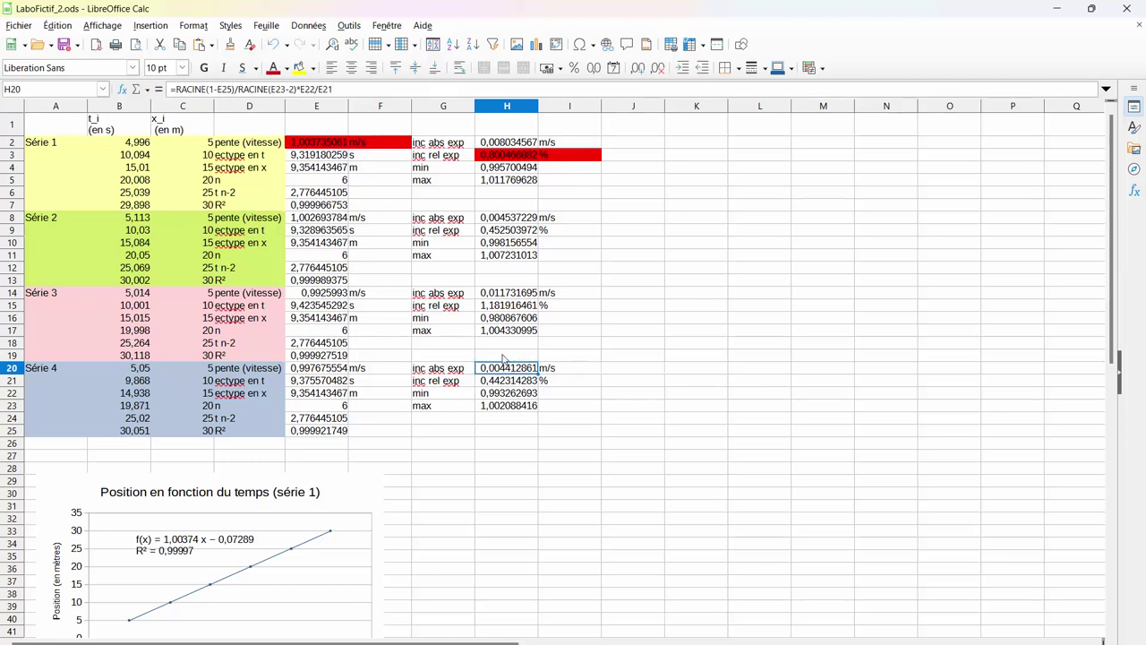
pyautogui.click(340, 88)
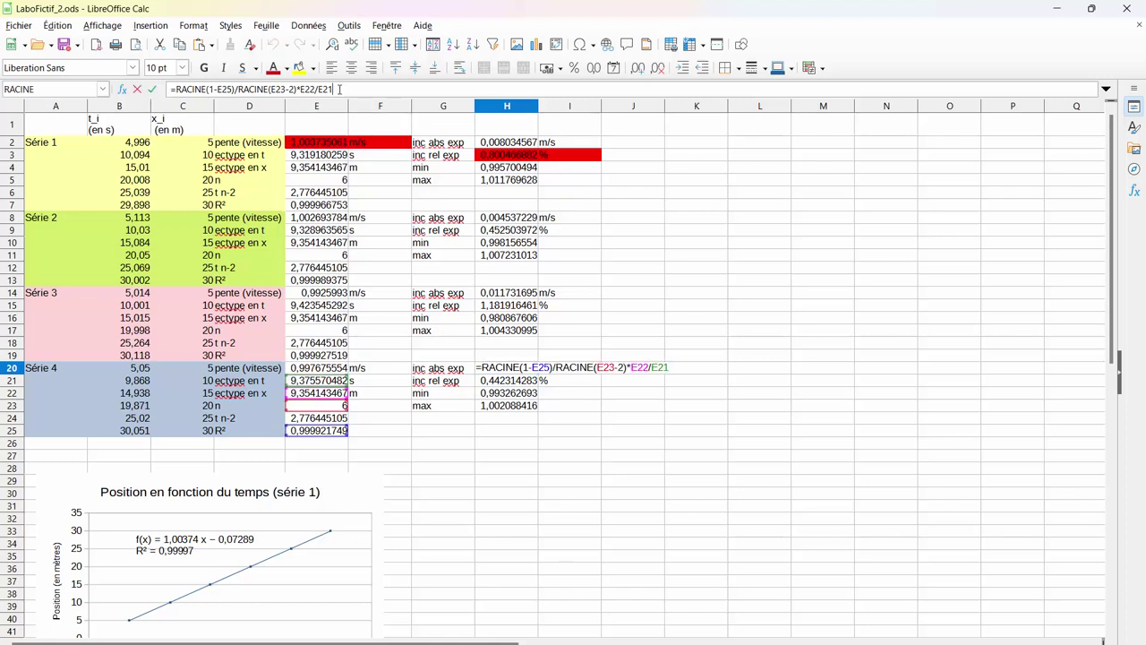
pyautogui.write('*')
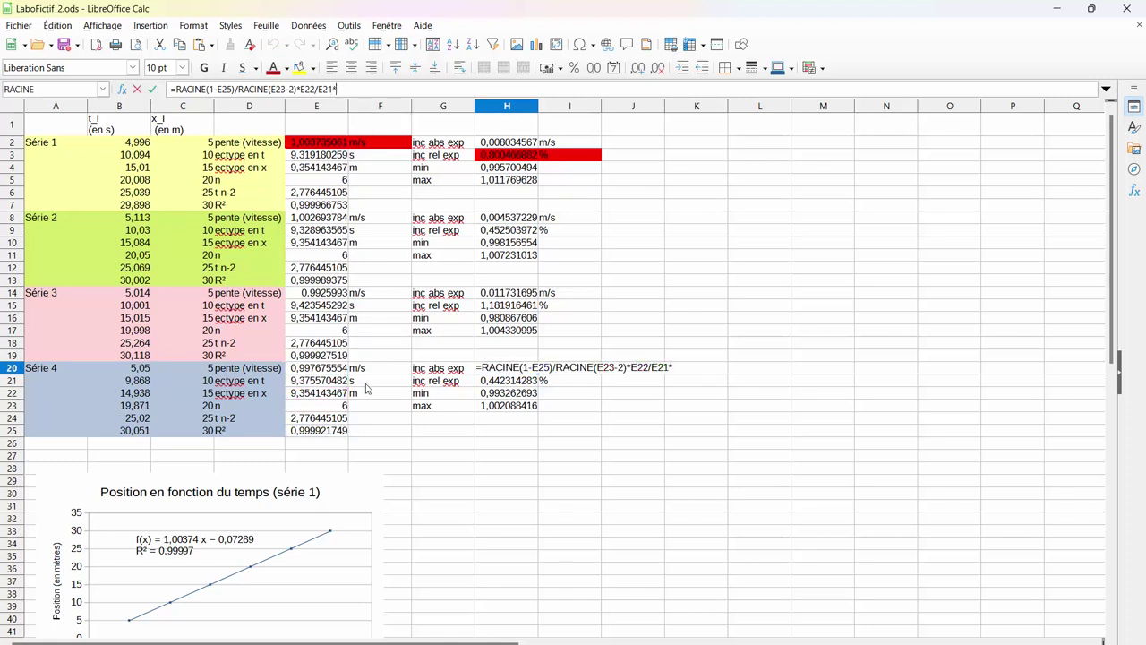
pyautogui.click(326, 420)
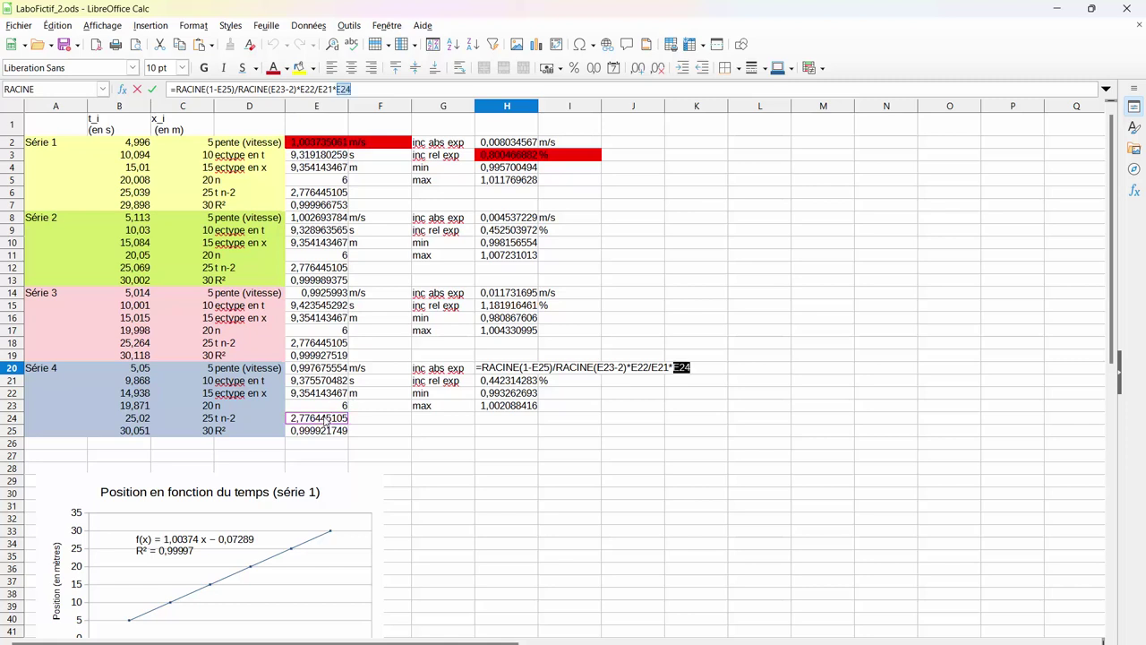
pyautogui.press('Return')
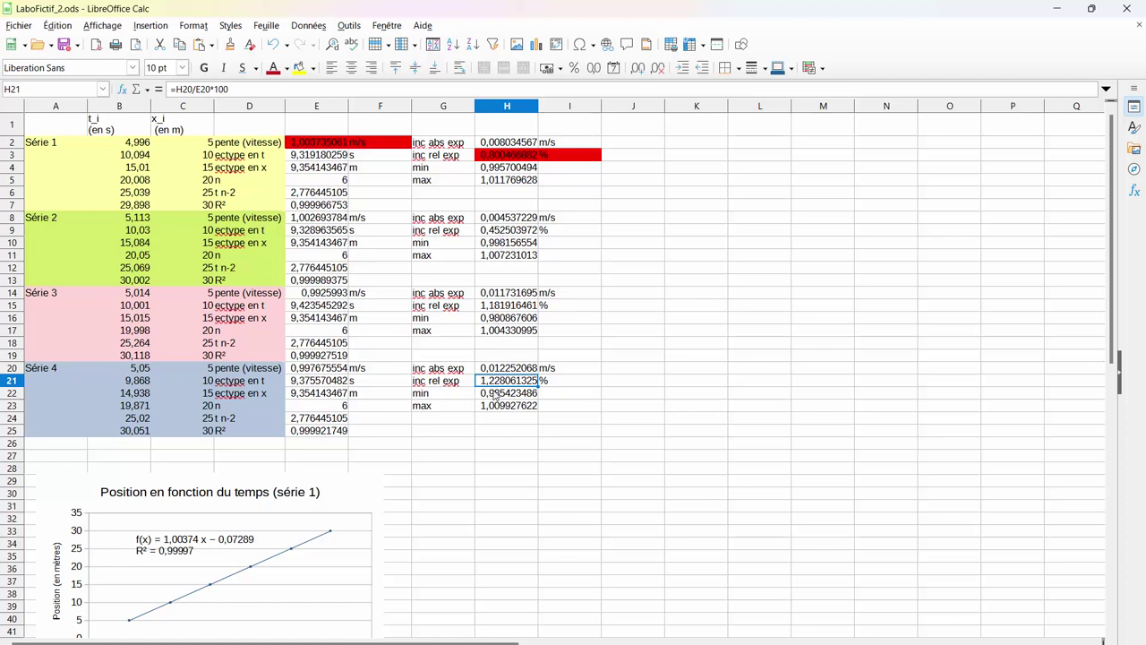
pyautogui.click(484, 486)
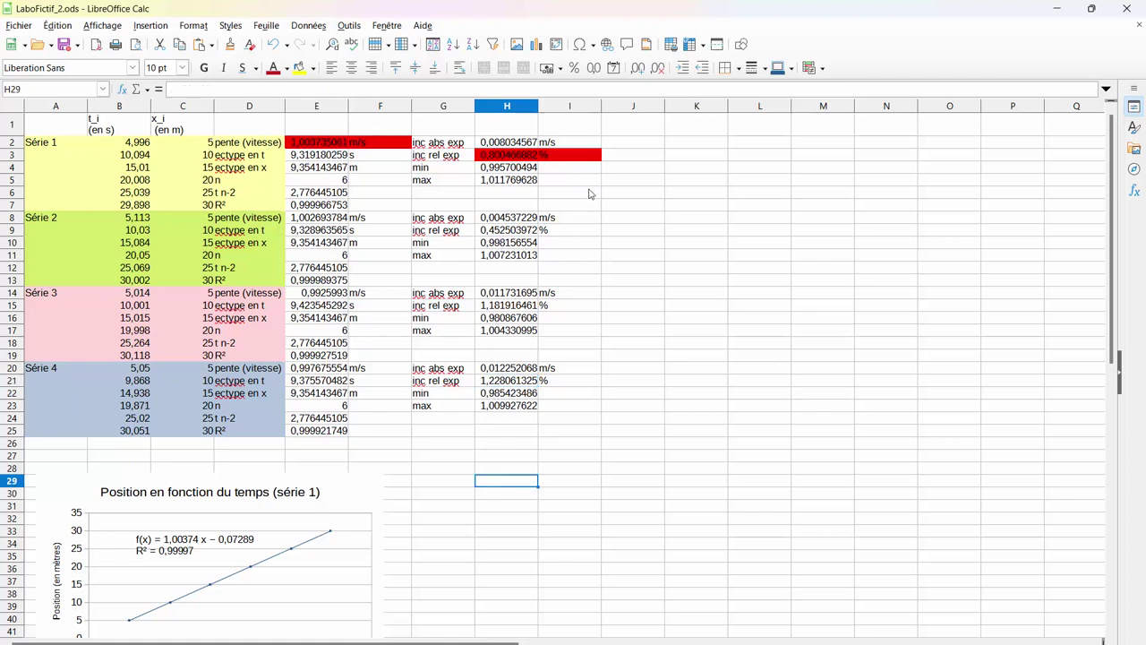
# Average the four series' slopes in J2 with the formula =MOYENNE(E2;E8;E14;E20;).
pyautogui.click(629, 201)
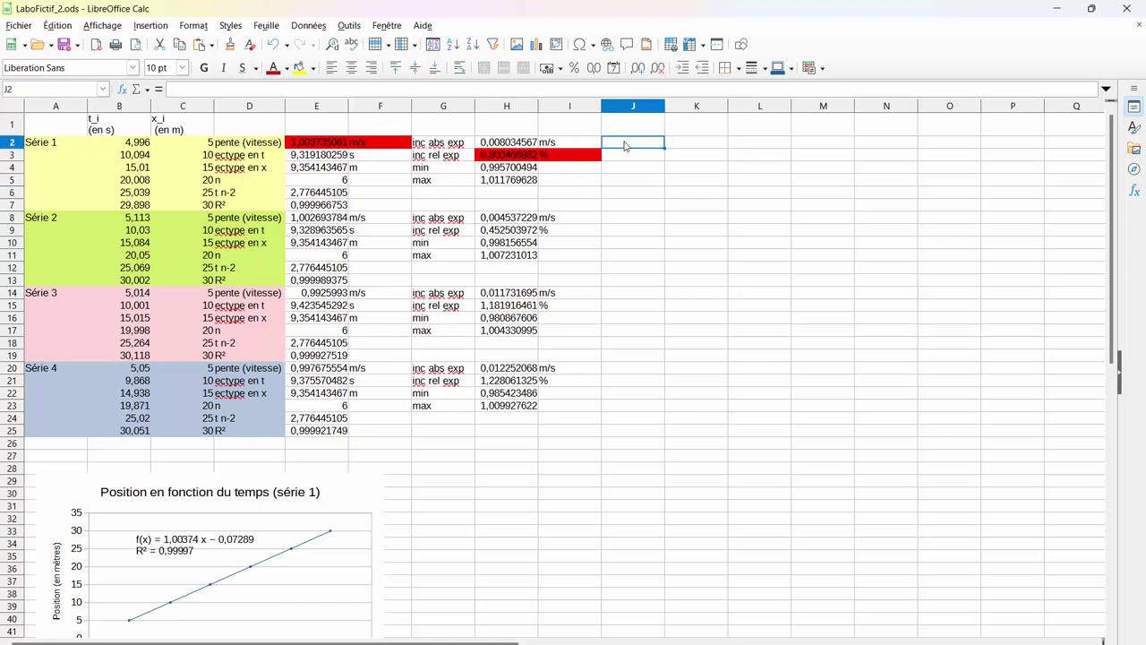
pyautogui.click(623, 145)
pyautogui.write('=moy')
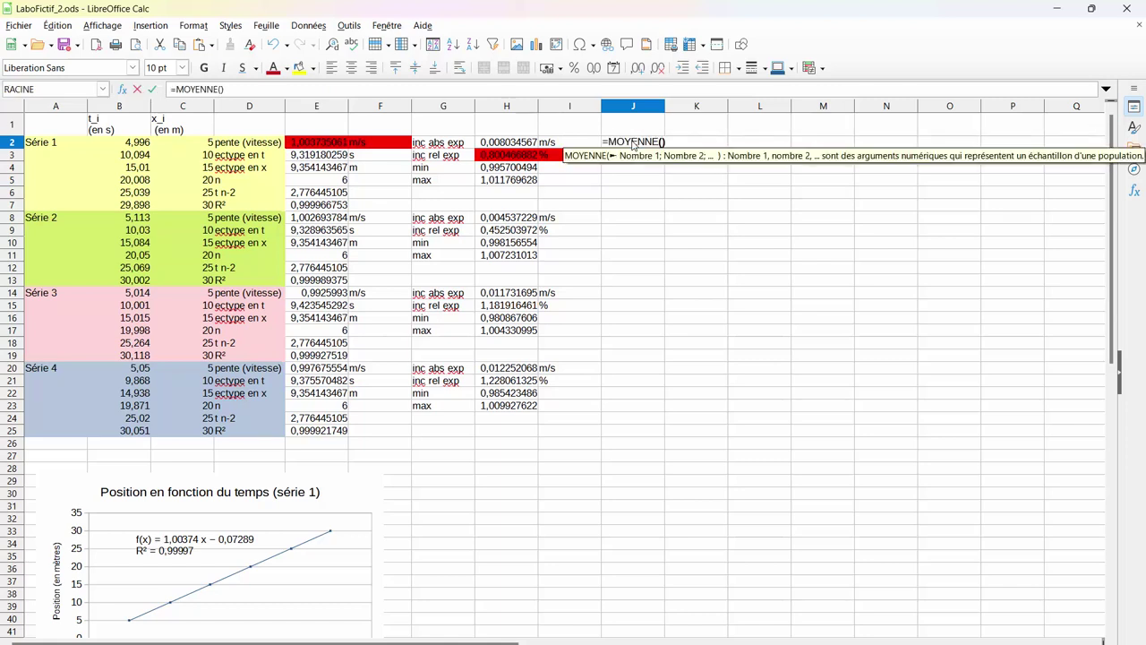
pyautogui.click(324, 146)
pyautogui.write(';')
pyautogui.click(319, 222)
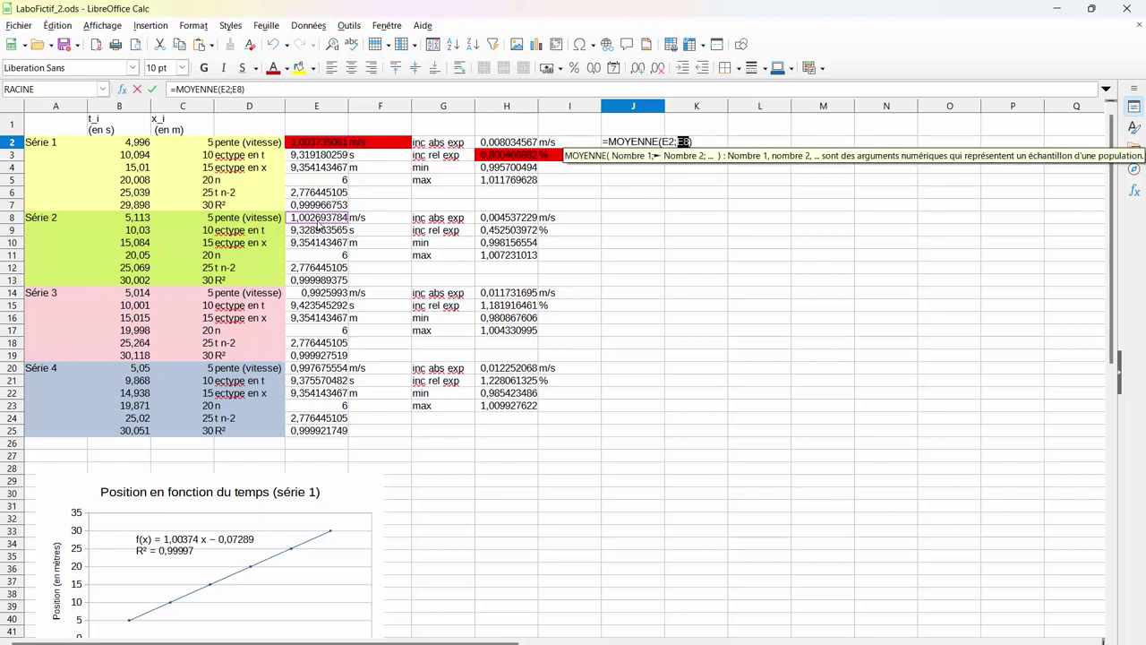
pyautogui.write(';')
pyautogui.click(318, 295)
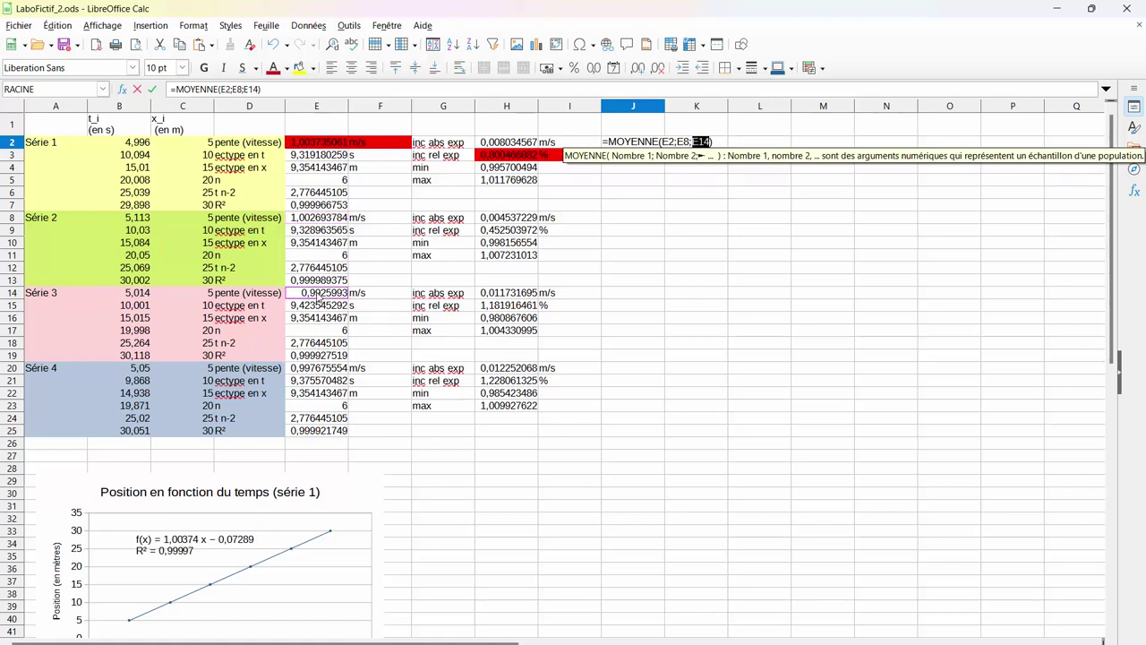
pyautogui.write(';')
pyautogui.click(323, 369)
pyautogui.write(';')
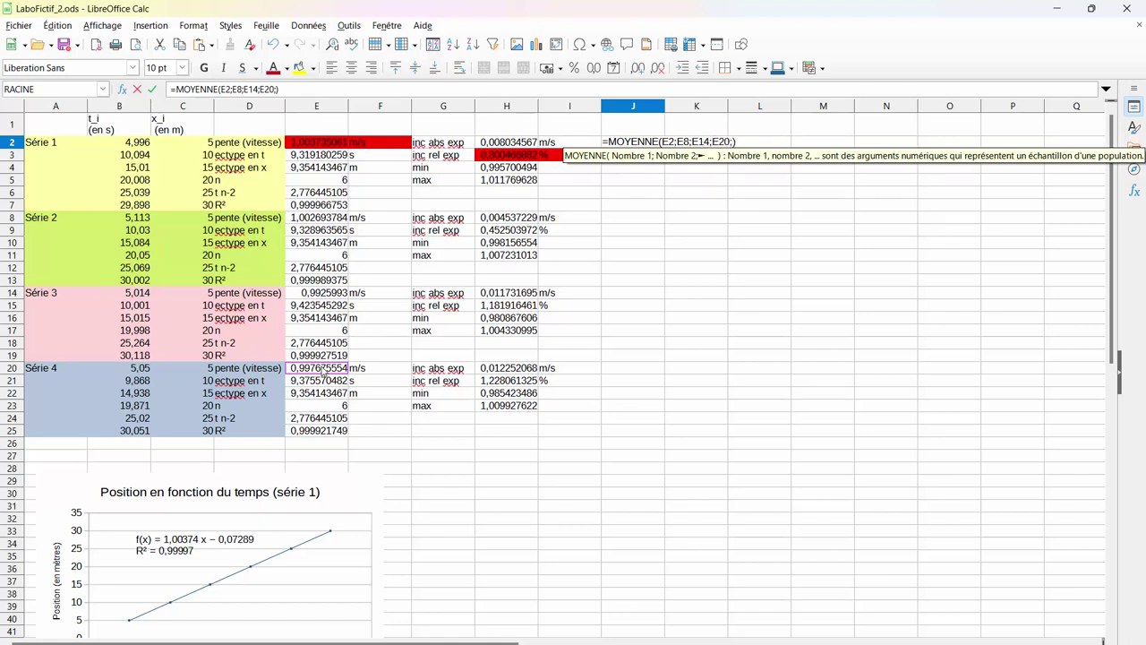
pyautogui.press('Return')
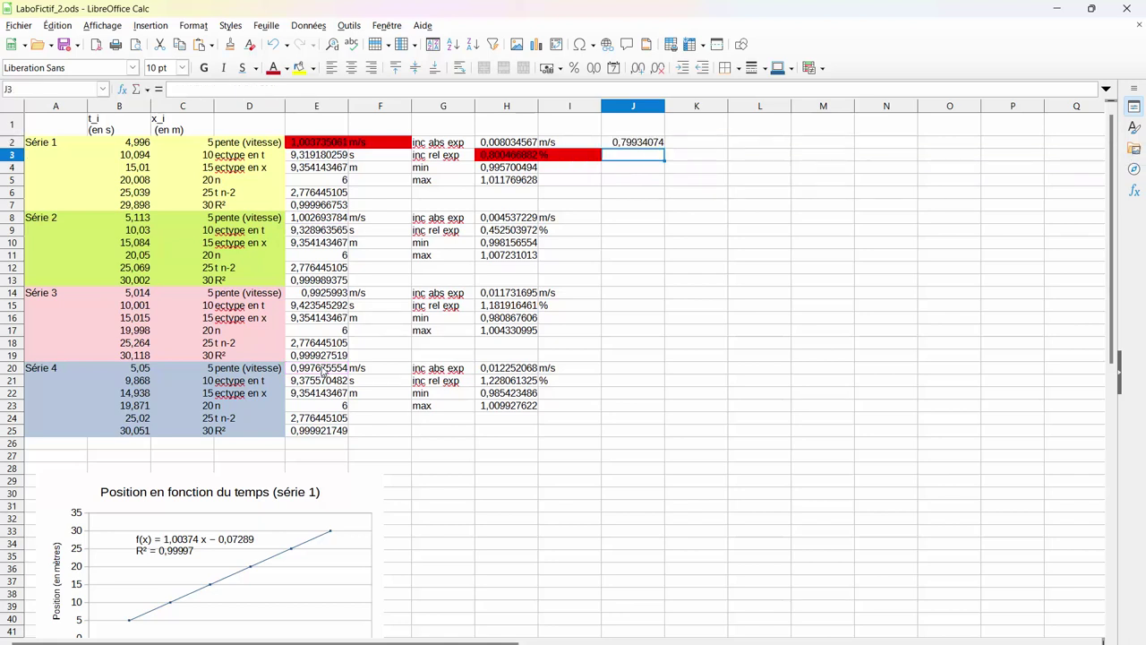
# Remove the trailing semicolon from the slope average formula in J2, giving =MOYENNE(E2;E8;E14;E20).
pyautogui.click(639, 144)
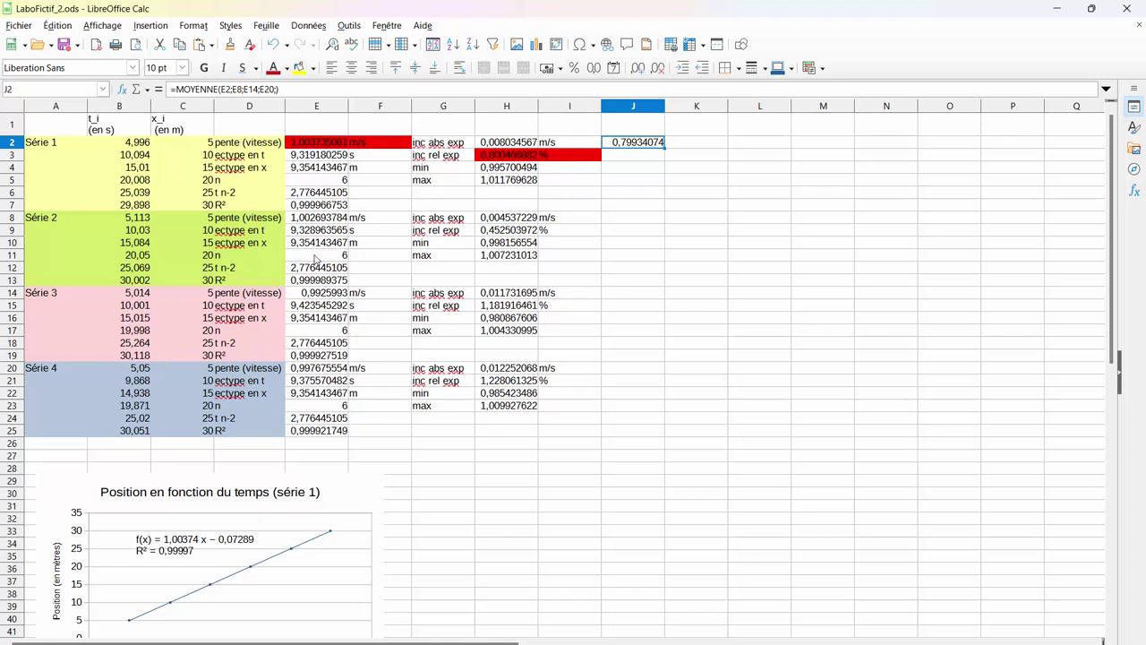
pyautogui.click(277, 90)
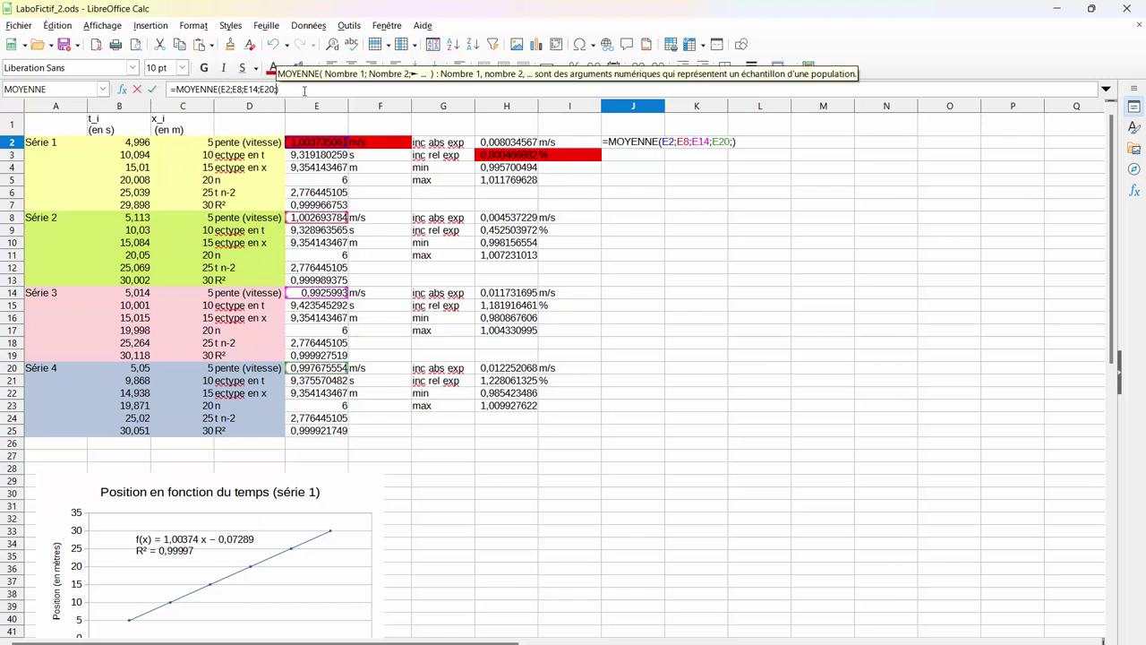
pyautogui.press('Return')
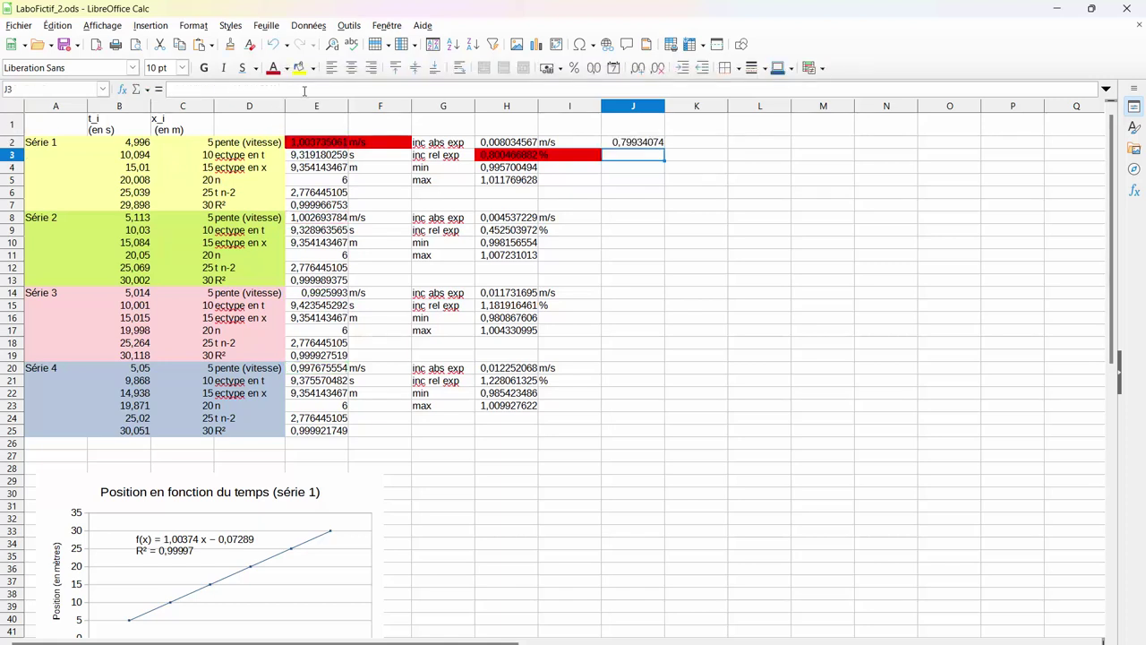
pyautogui.click(638, 145)
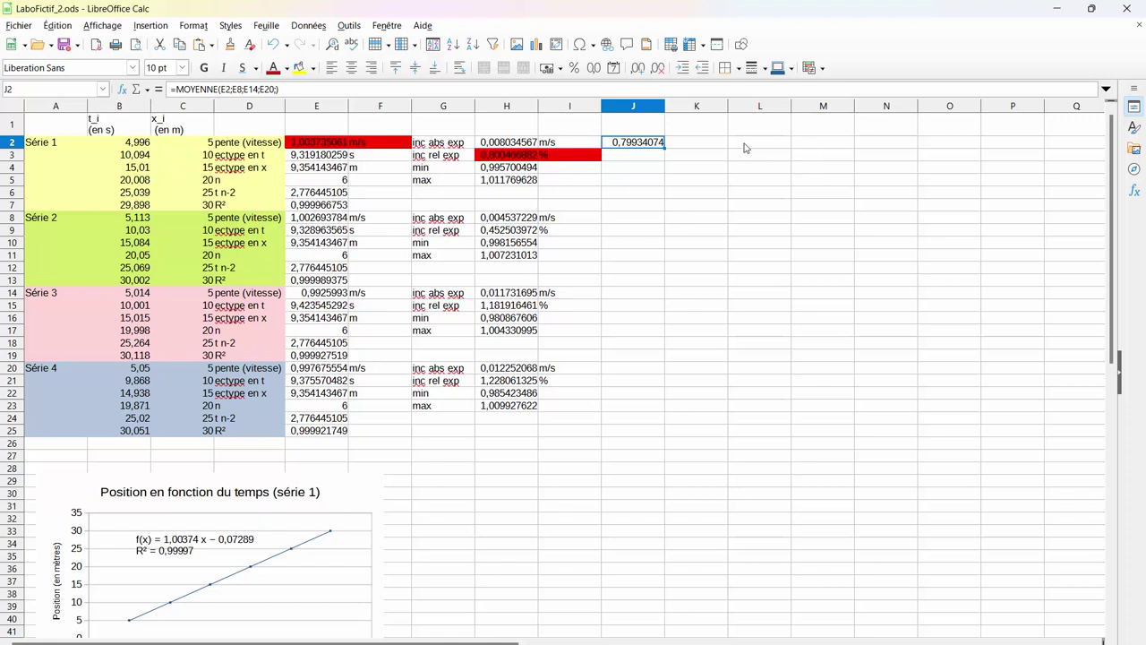
pyautogui.click(703, 151)
pyautogui.click(652, 146)
pyautogui.click(279, 90)
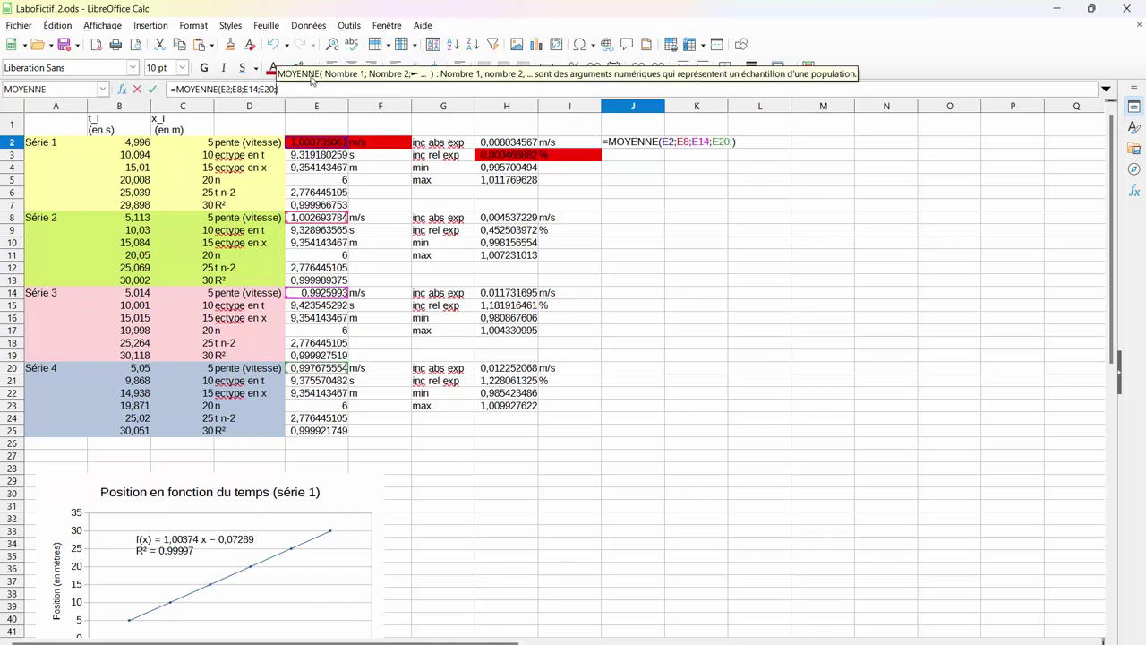
pyautogui.press('Return')
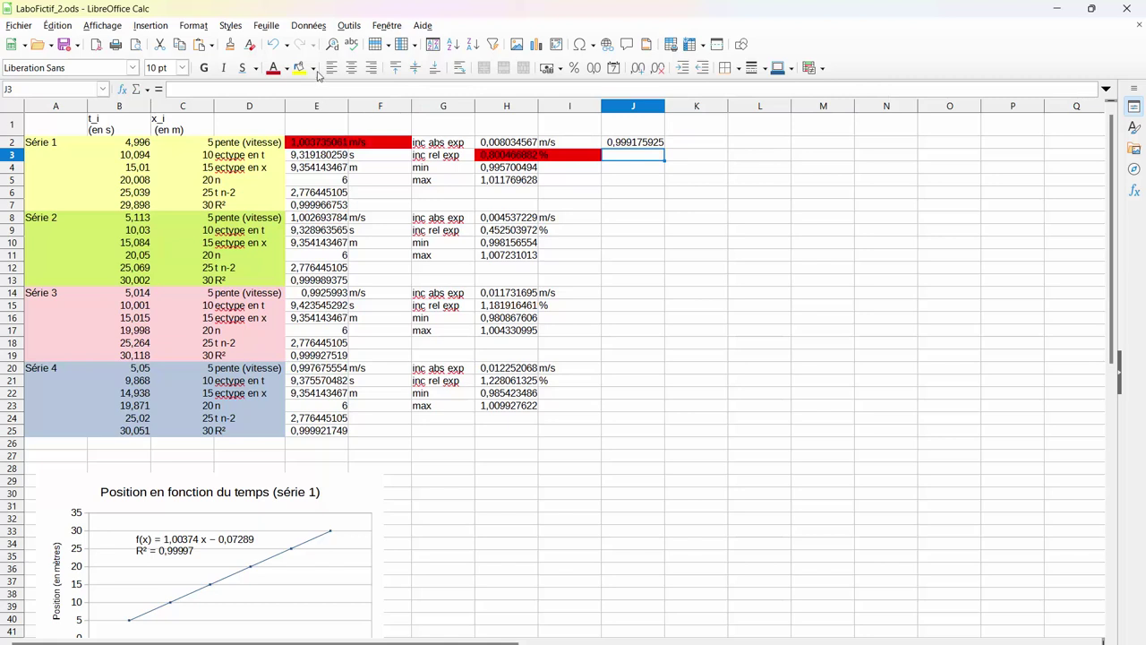
pyautogui.click(640, 145)
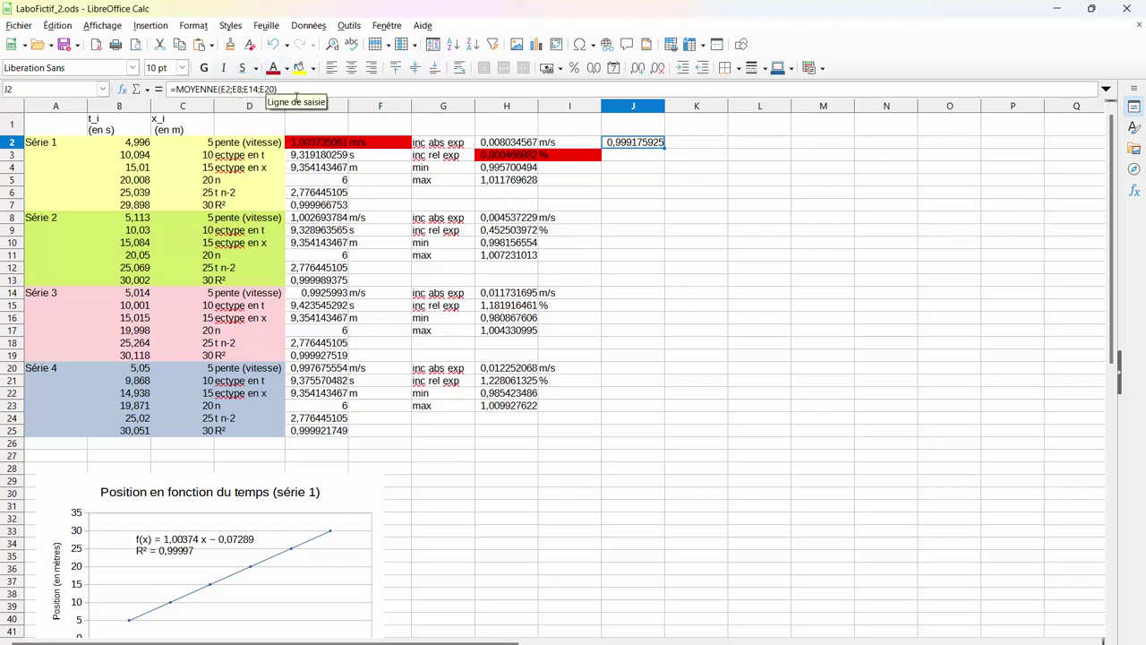
# Enter the unit m/s in K2 beside the average slope and the number of series, 4, in J3.
pyautogui.click(695, 145)
pyautogui.write('m/s')
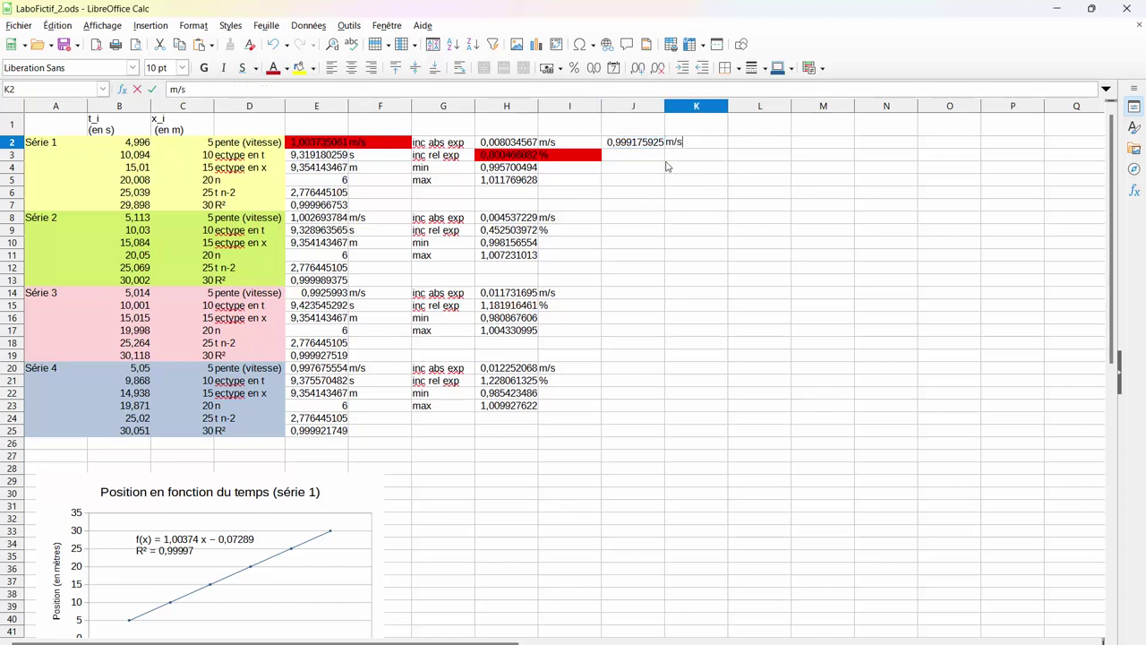
pyautogui.click(624, 157)
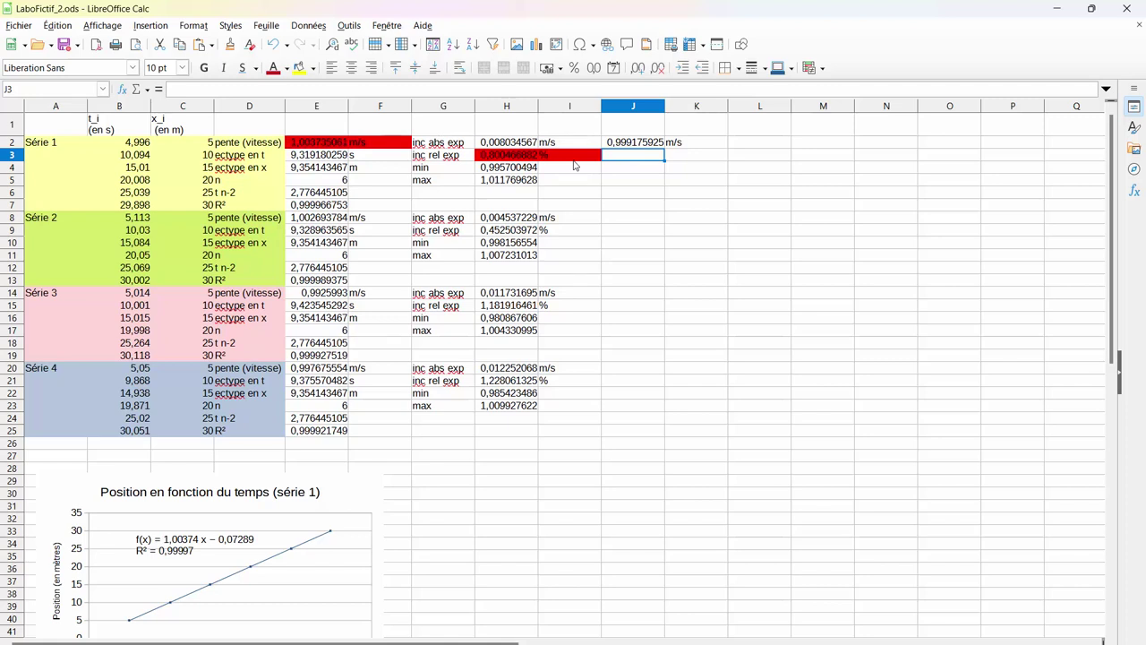
pyautogui.write('4')
# Enter the Student inverse formula =LOI.STUDENT.INVERSE(J3-1) in J4.
pyautogui.click(631, 171)
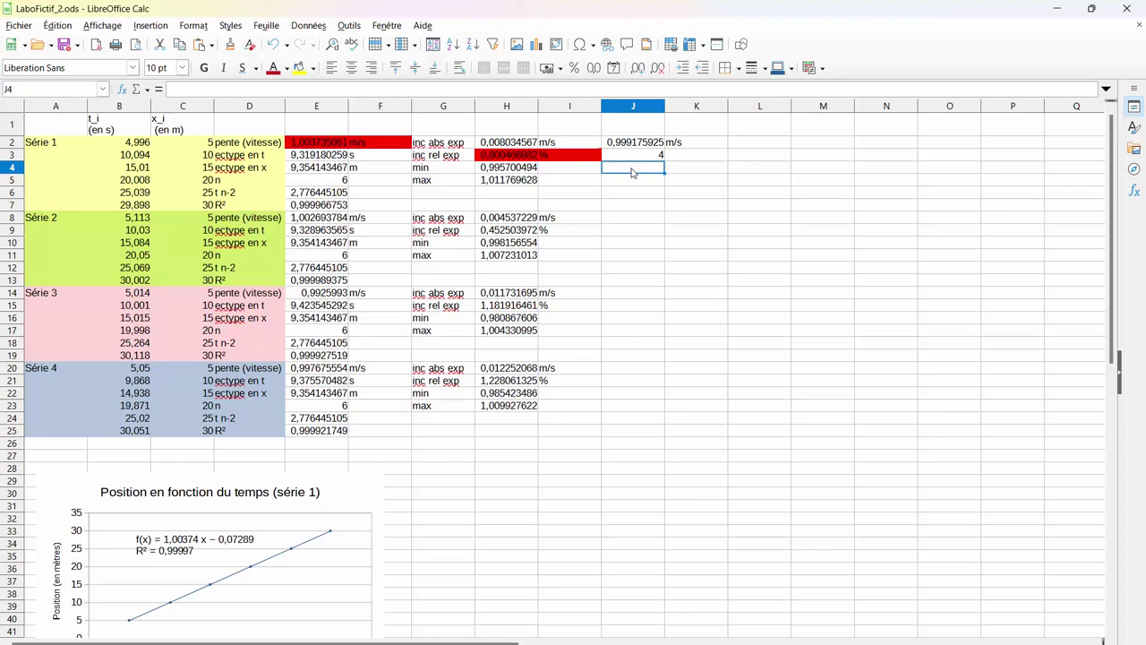
pyautogui.write('=loi.st')
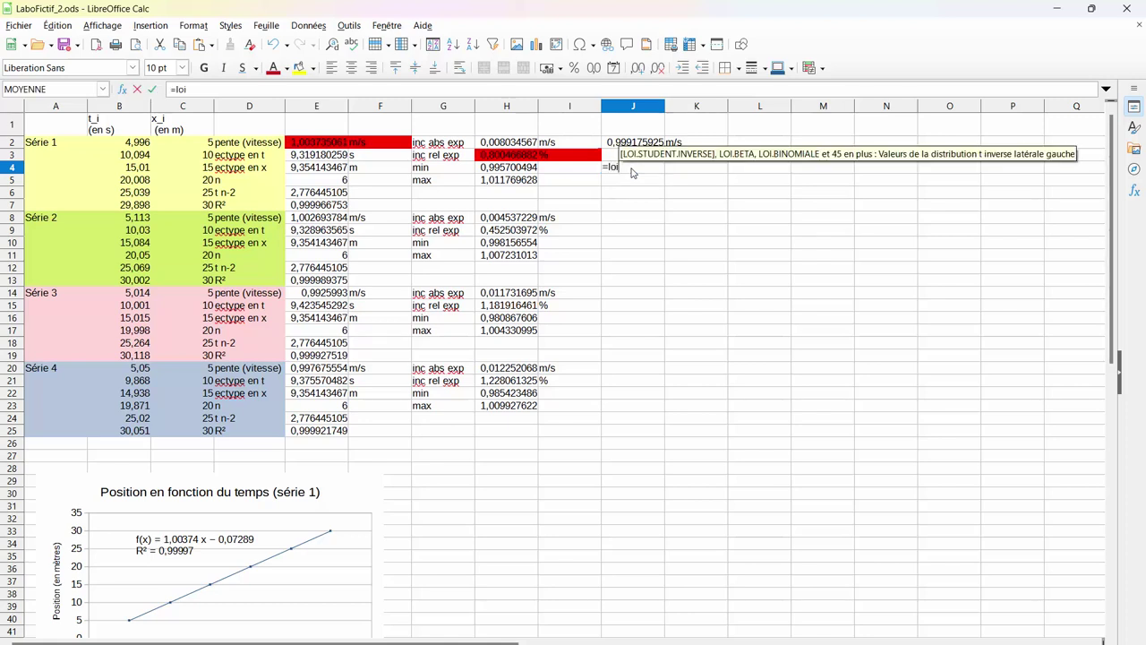
pyautogui.press('Return')
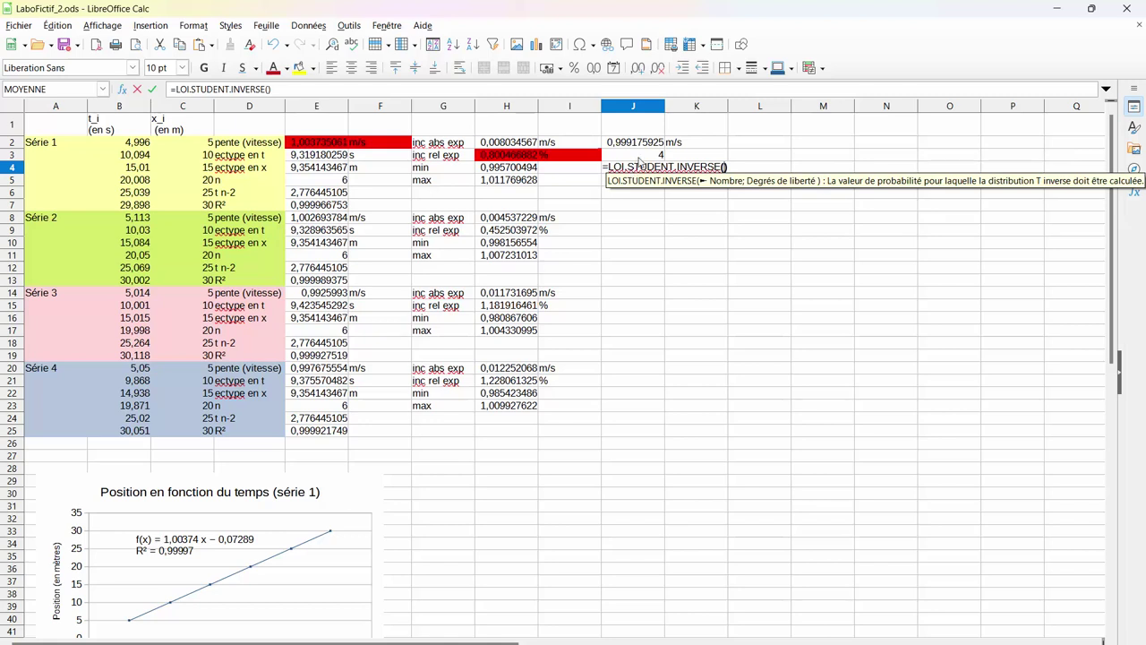
pyautogui.click(653, 158)
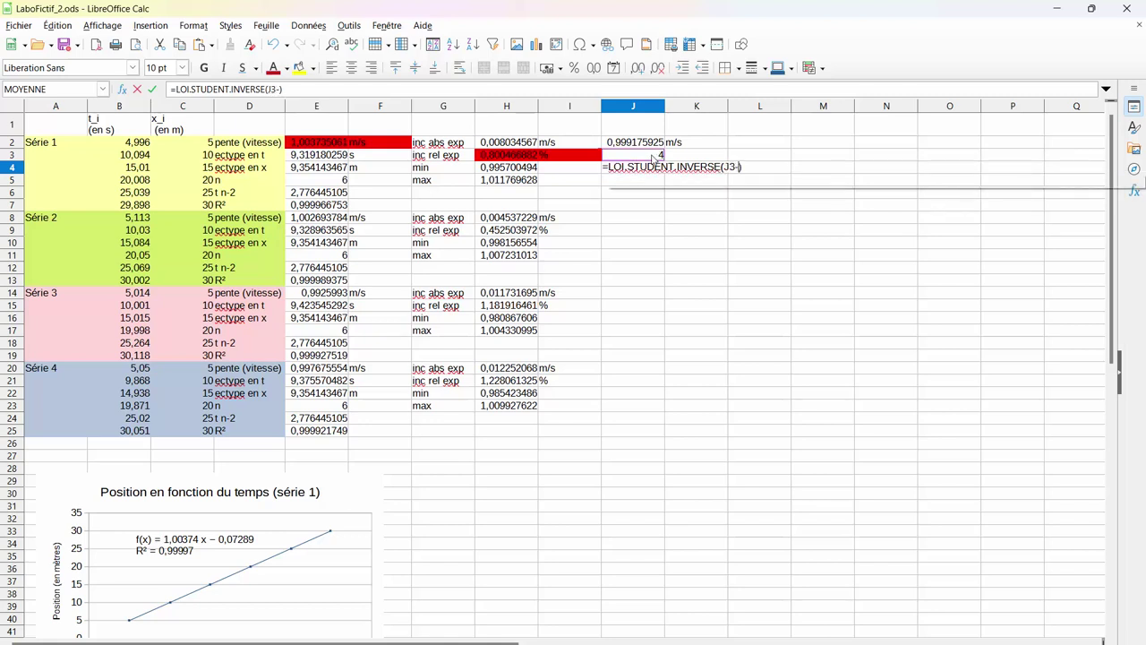
pyautogui.write(';')
pyautogui.press('Return')
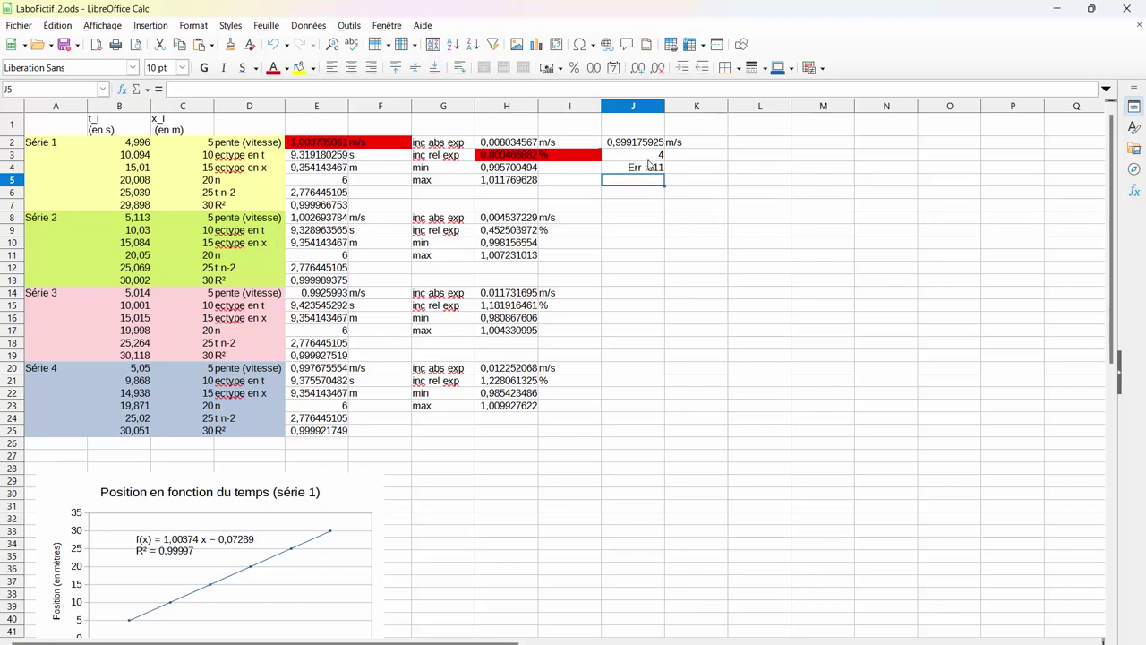
pyautogui.click(651, 167)
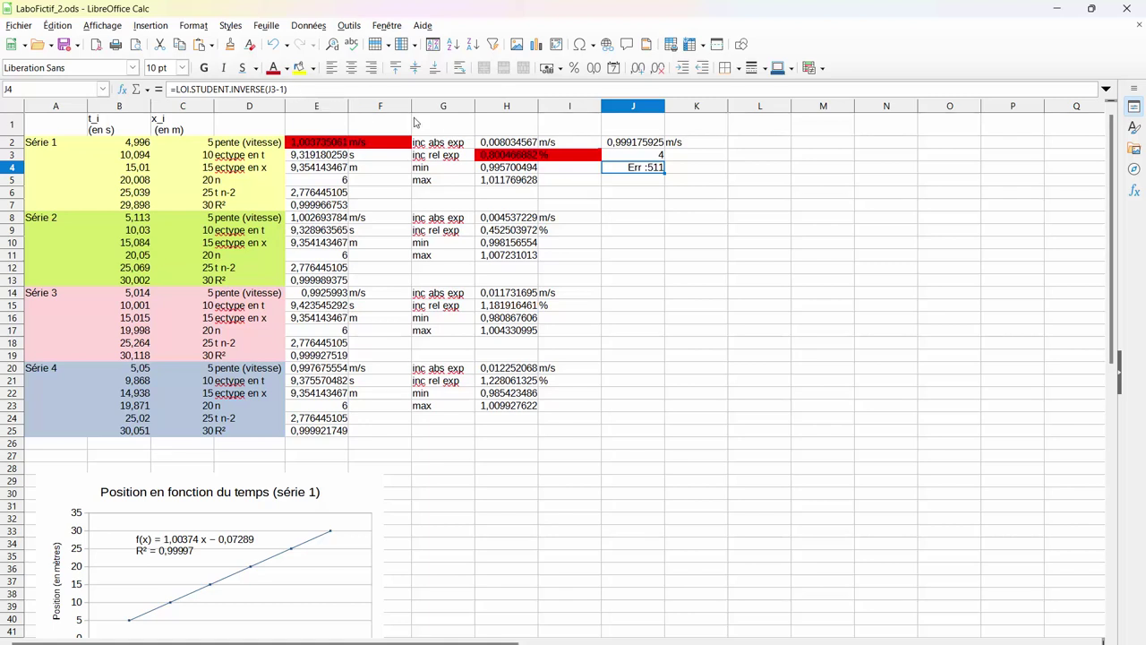
pyautogui.click(284, 89)
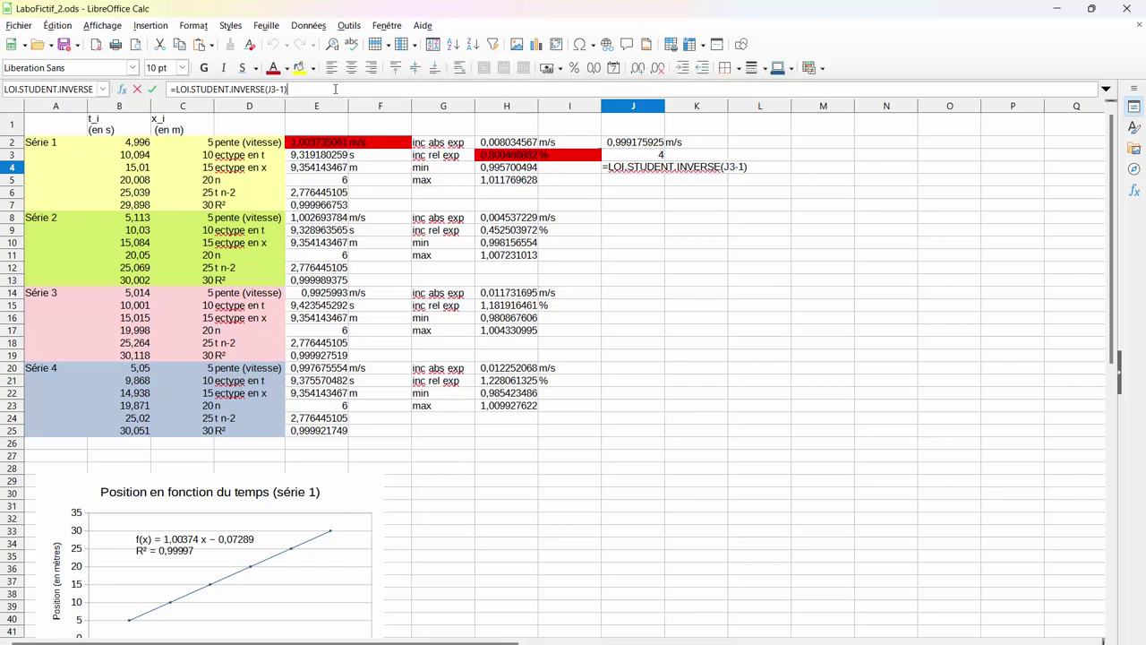
pyautogui.press('Return')
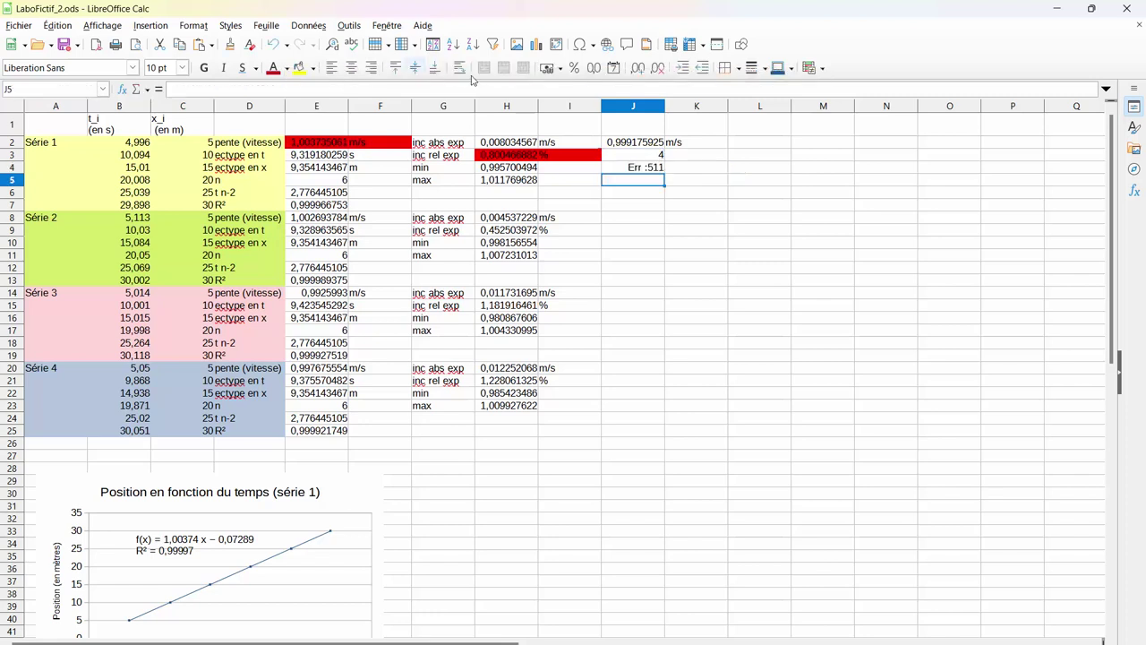
pyautogui.click(646, 156)
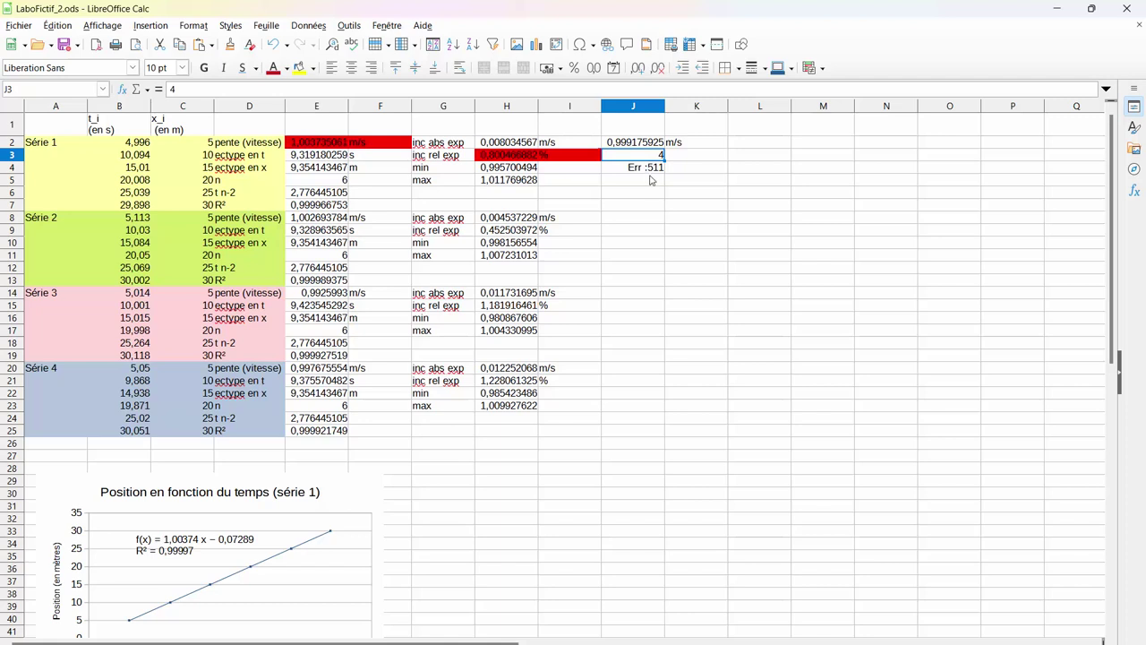
# Correct the Student inverse formula in J4 to =LOI.STUDENT.INVERSE(0,975;J3-1).
pyautogui.click(648, 170)
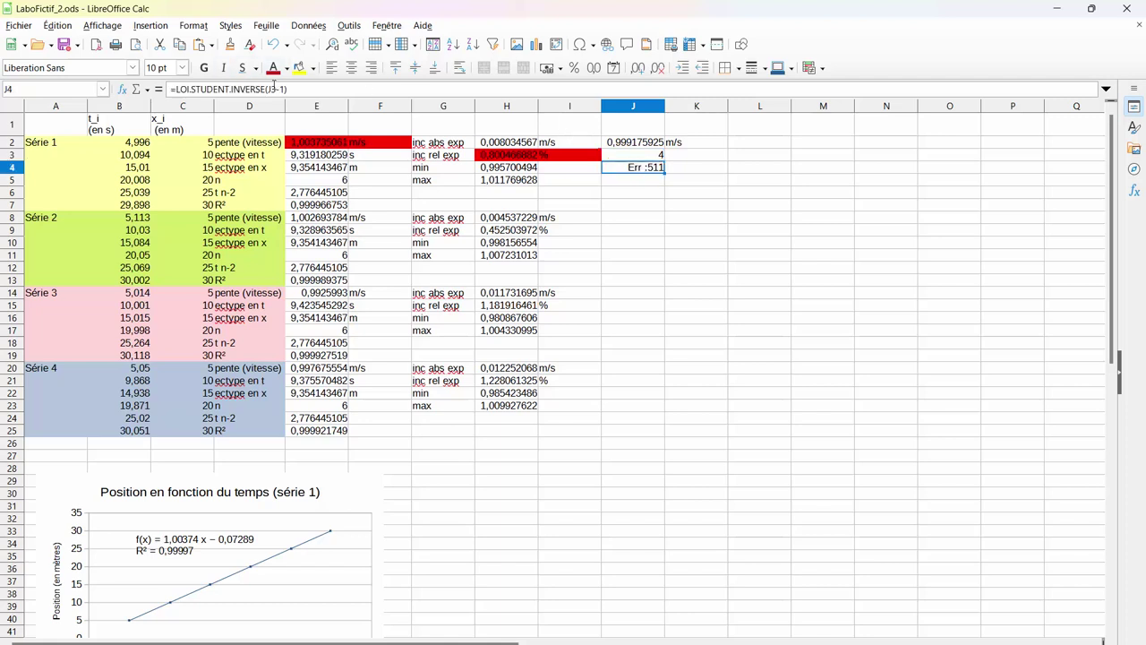
pyautogui.click(313, 90)
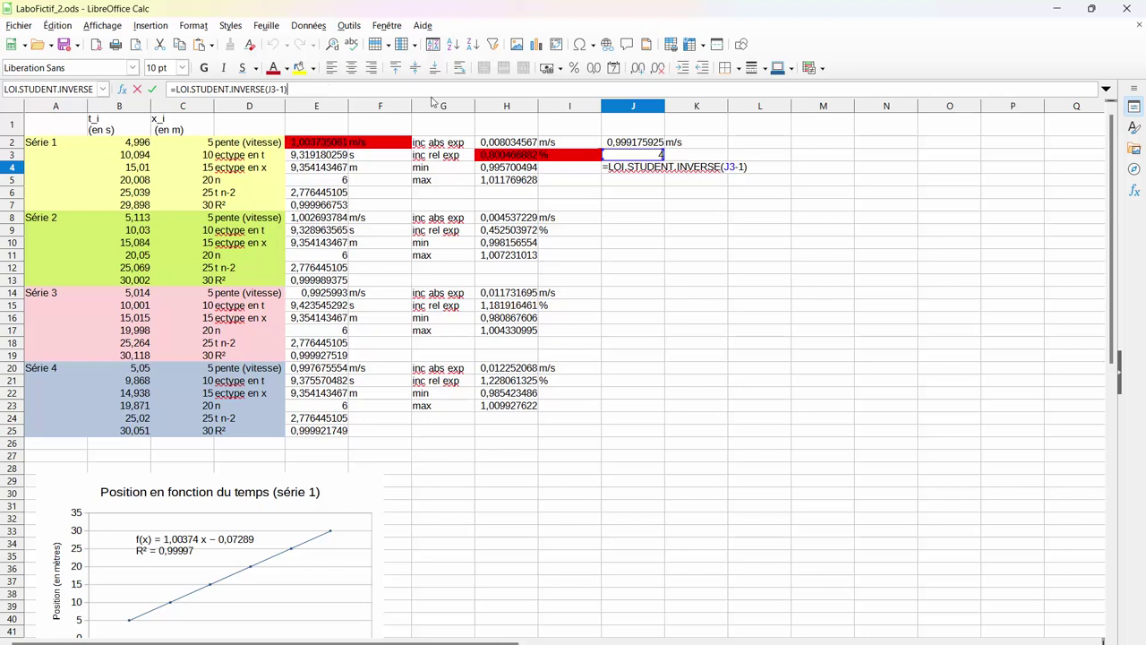
pyautogui.press('Left')
pyautogui.press('BackSpace')
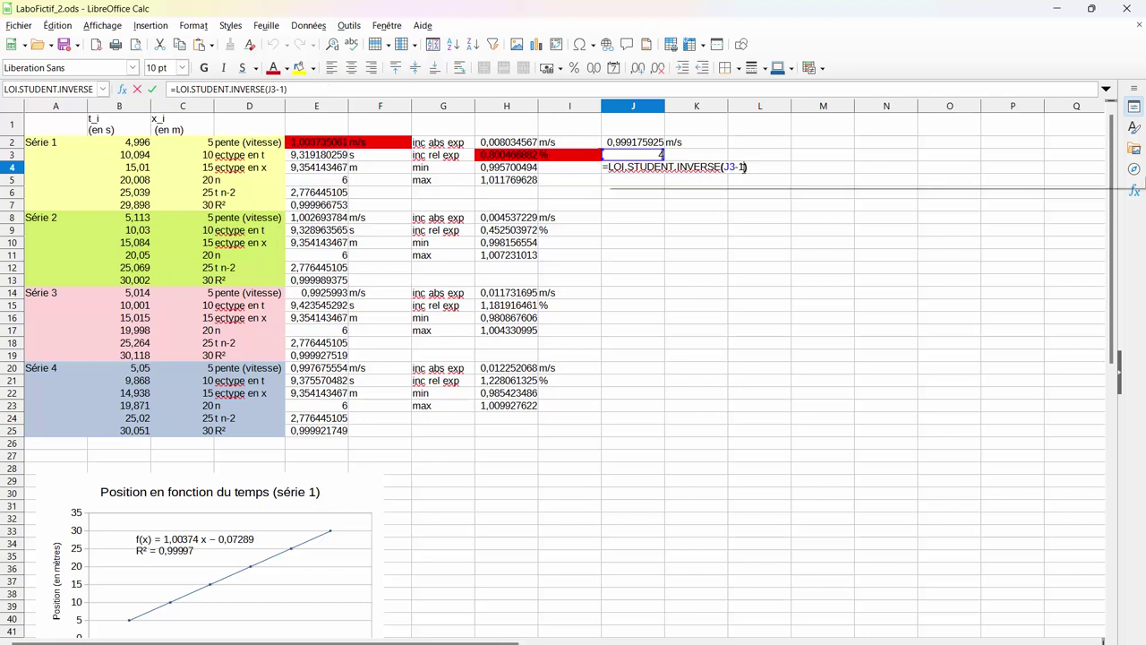
pyautogui.press('BackSpace')
pyautogui.press('BackSpace')
pyautogui.press('BackSpace')
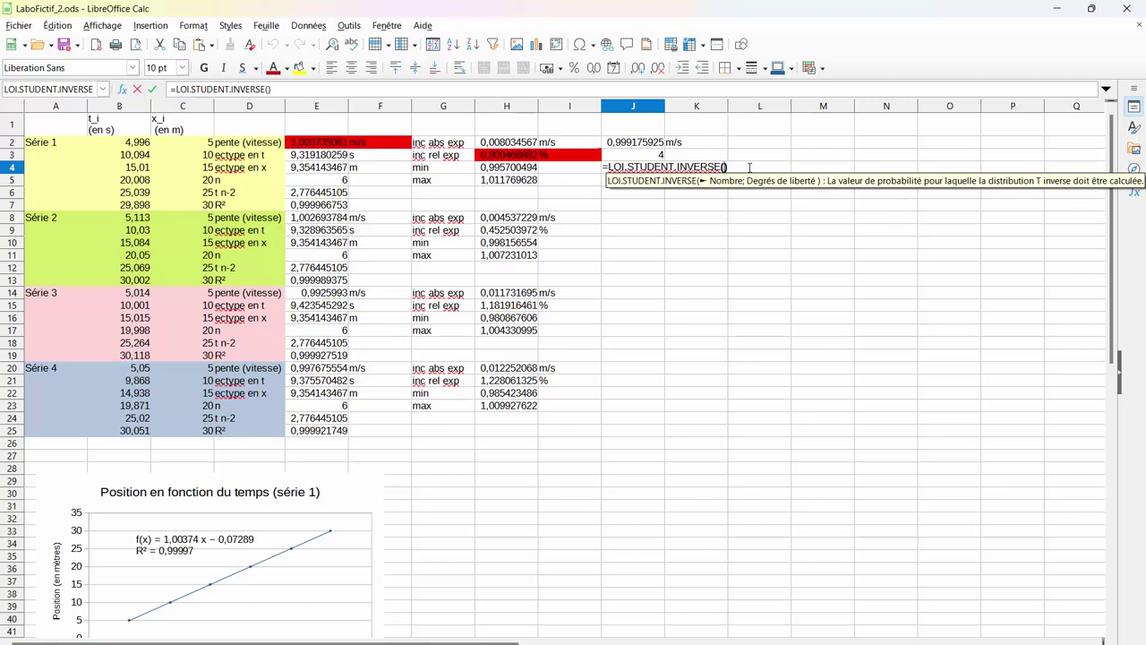
pyautogui.write('0')
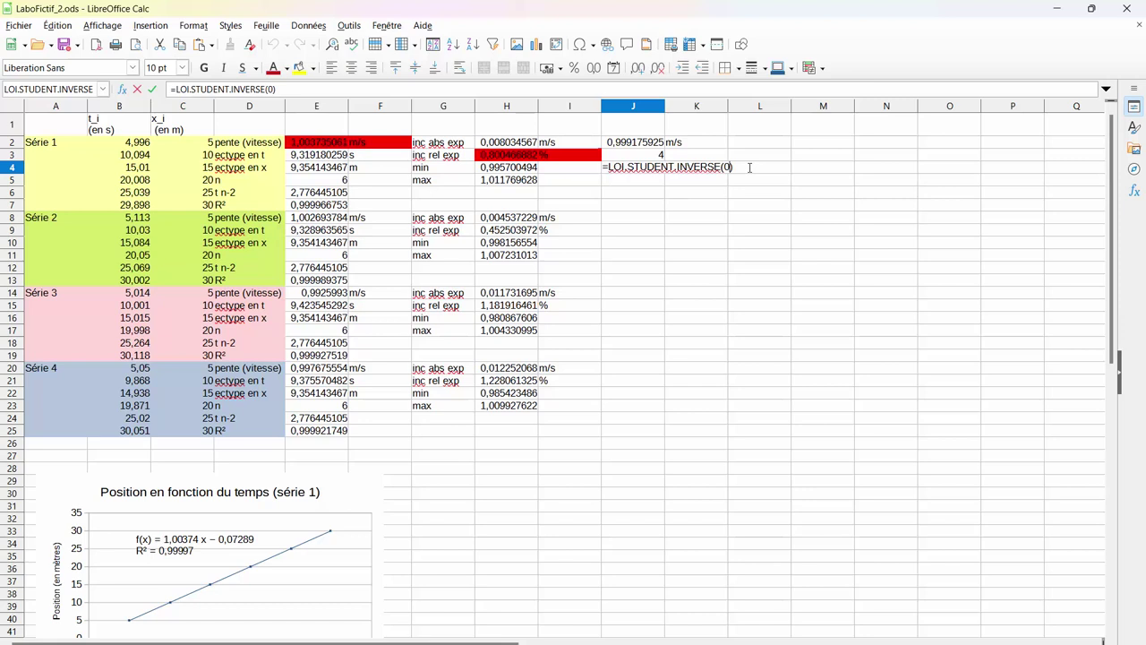
pyautogui.write(',97')
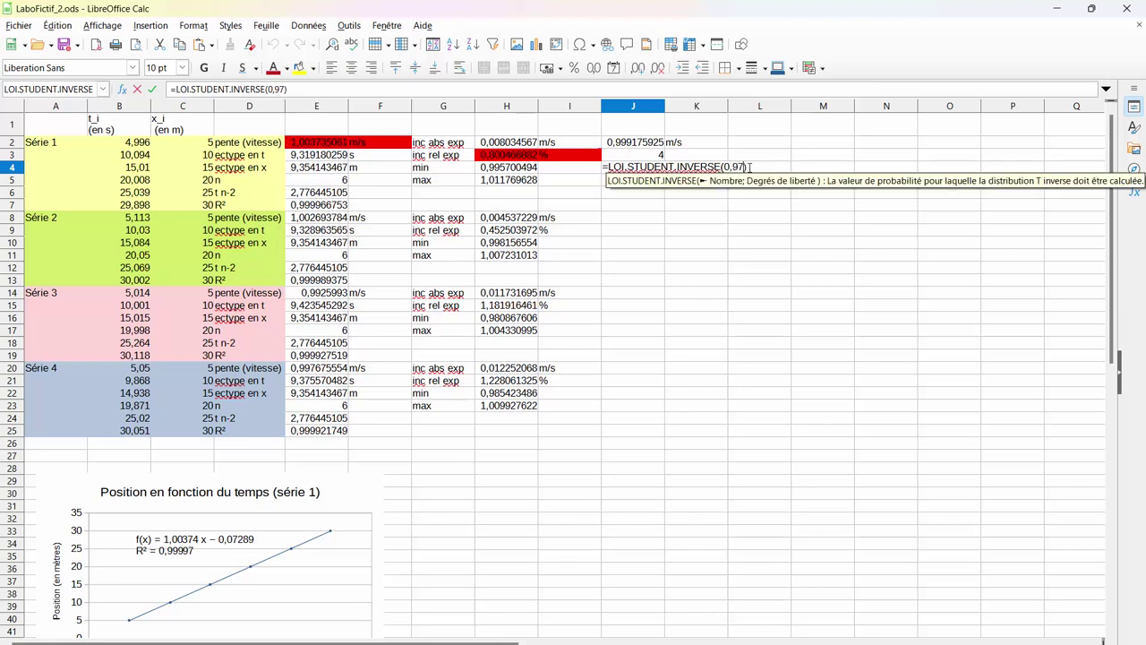
pyautogui.write('5;')
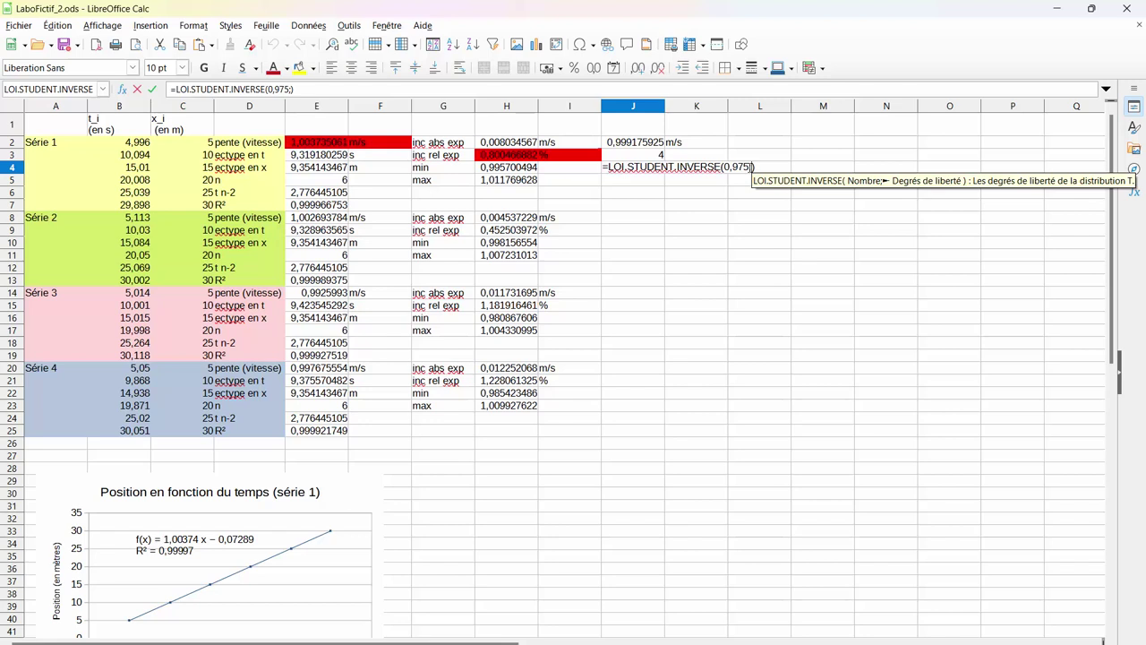
pyautogui.click(660, 156)
pyautogui.write('-')
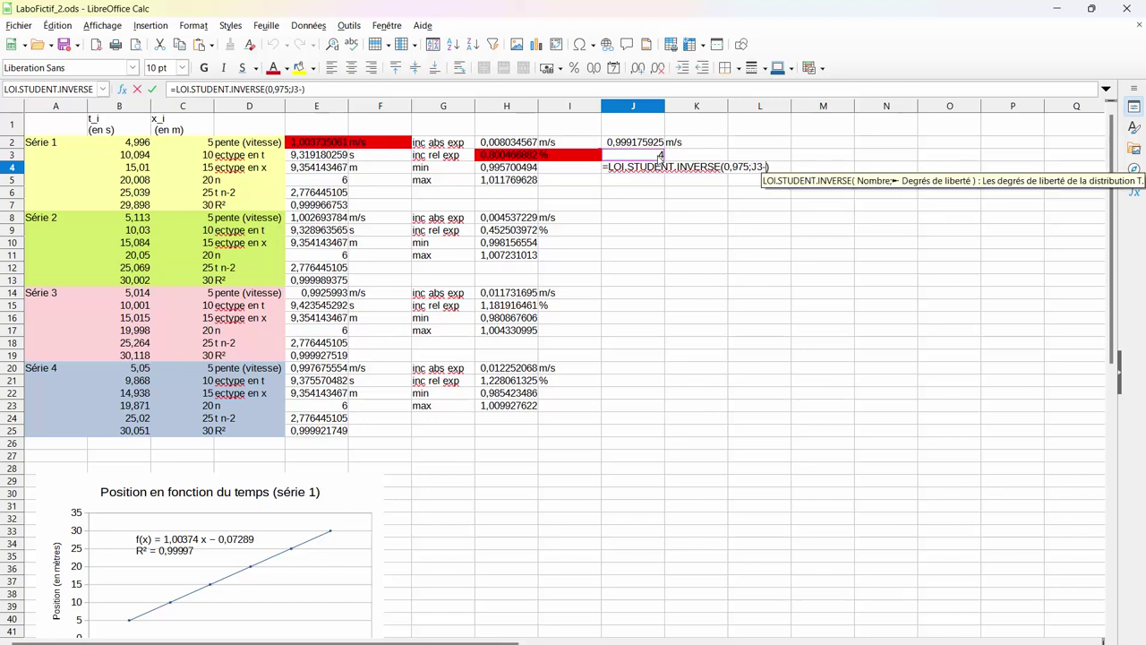
pyautogui.write('1')
pyautogui.press('Return')
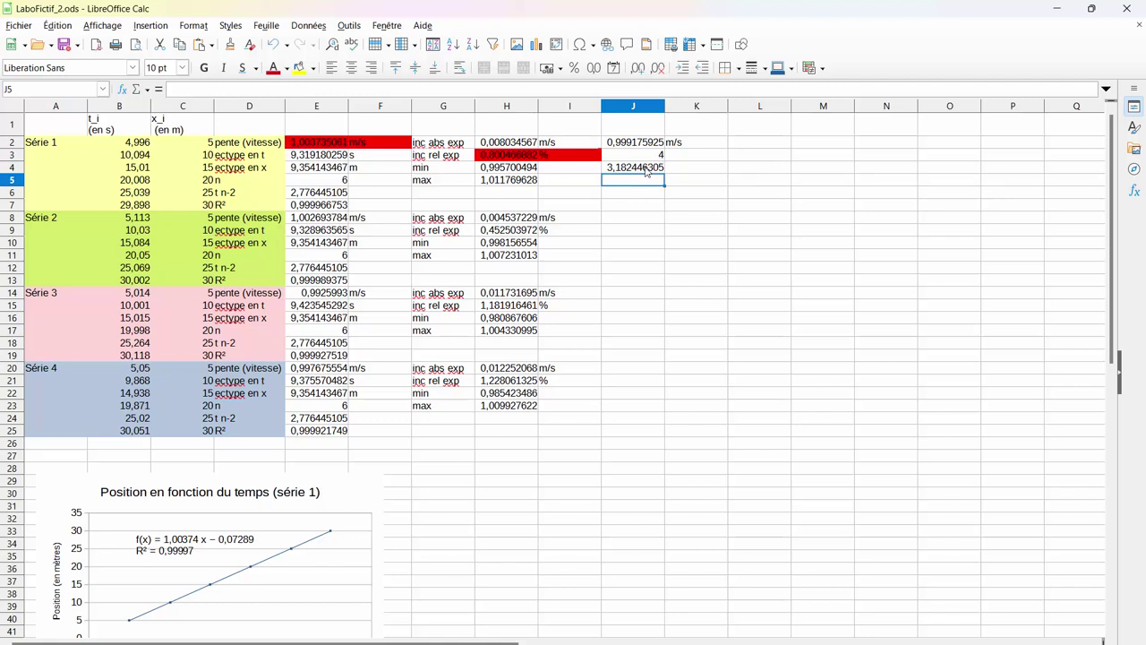
pyautogui.click(642, 170)
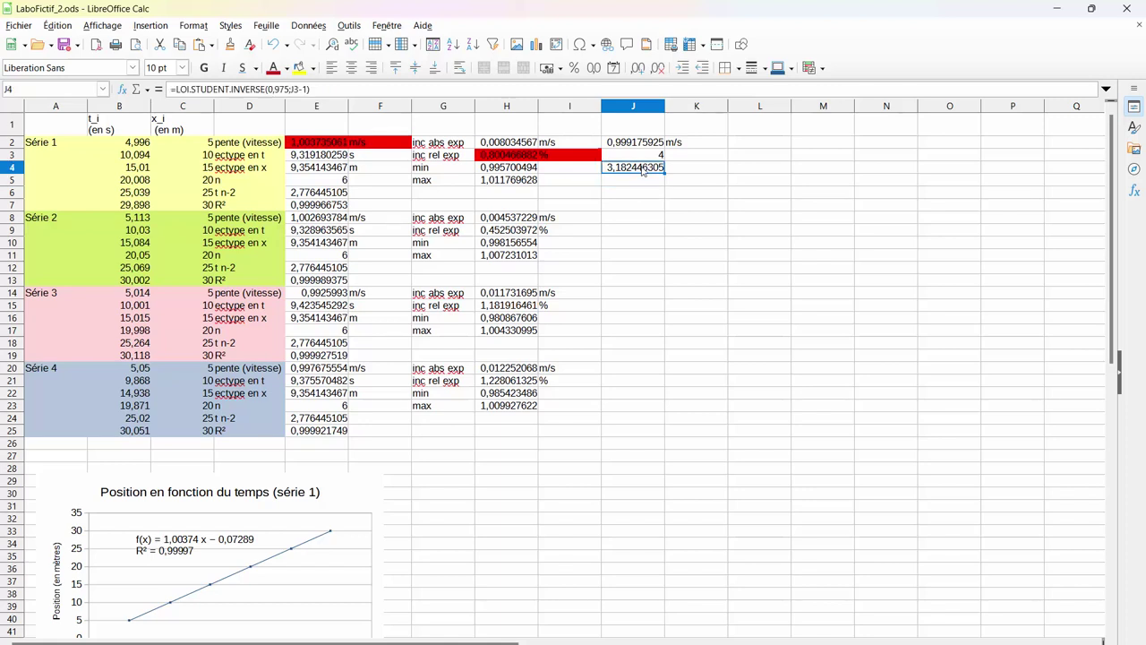
# Consult the completed results sheet, return to the working sheet and enter the label "ec typ v" in J5.
pyautogui.click(640, 184)
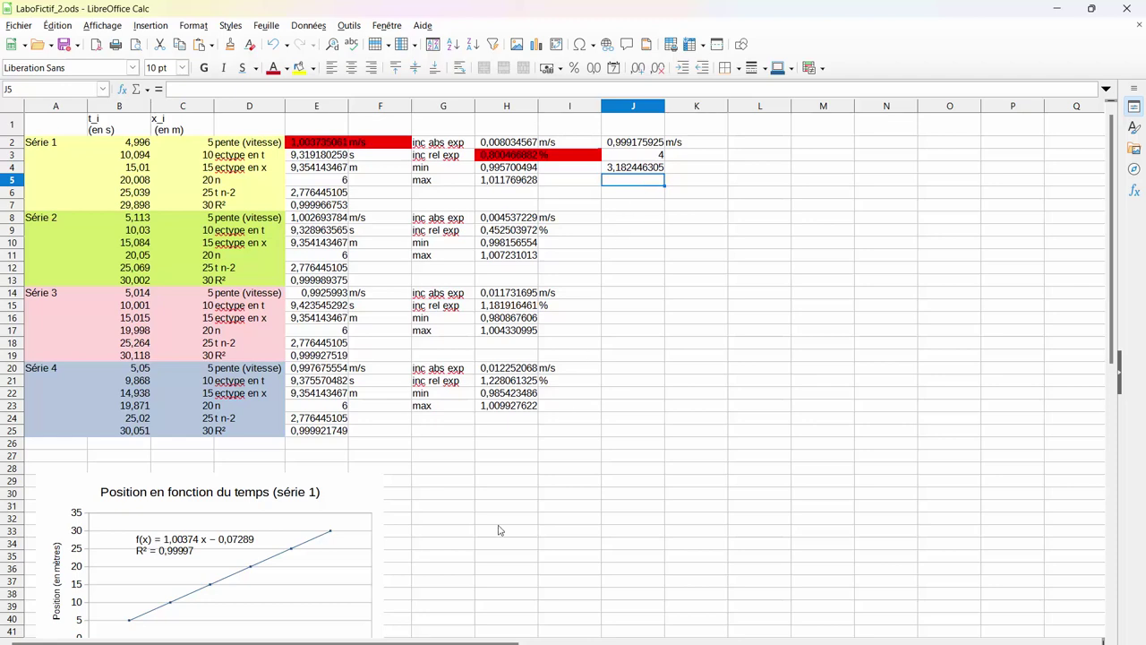
pyautogui.hotkey('ctrl', 'pagedown')
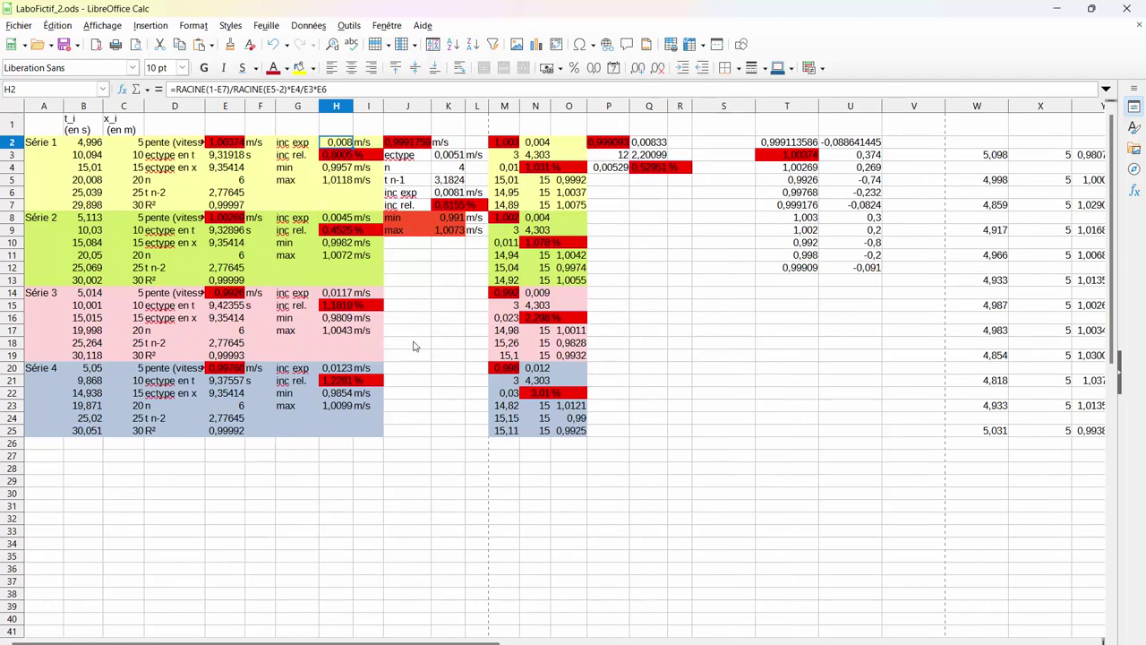
pyautogui.hotkey('ctrl', 'pageup')
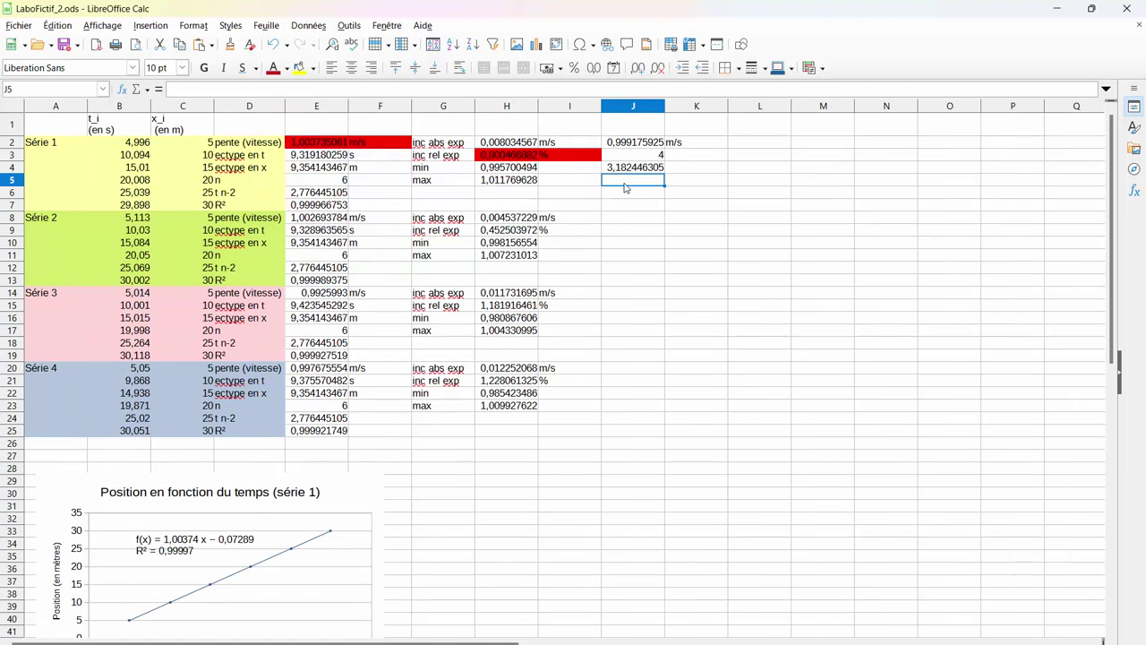
pyautogui.write('inc abs exp')
pyautogui.press('BackSpace')
pyautogui.press('BackSpace')
pyautogui.press('BackSpace')
pyautogui.press('BackSpace')
pyautogui.press('BackSpace')
pyautogui.press('BackSpace')
pyautogui.press('BackSpace')
pyautogui.press('BackSpace')
pyautogui.press('BackSpace')
pyautogui.press('BackSpace')
pyautogui.press('BackSpace')
pyautogui.write('ec typ v')
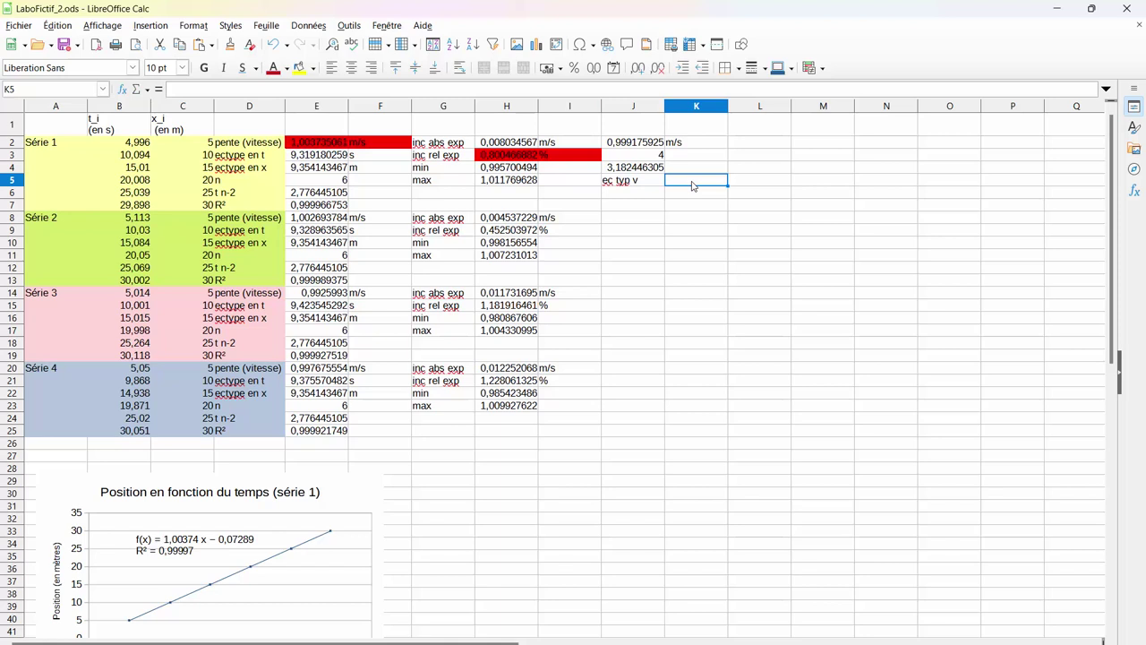
pyautogui.press('Left')
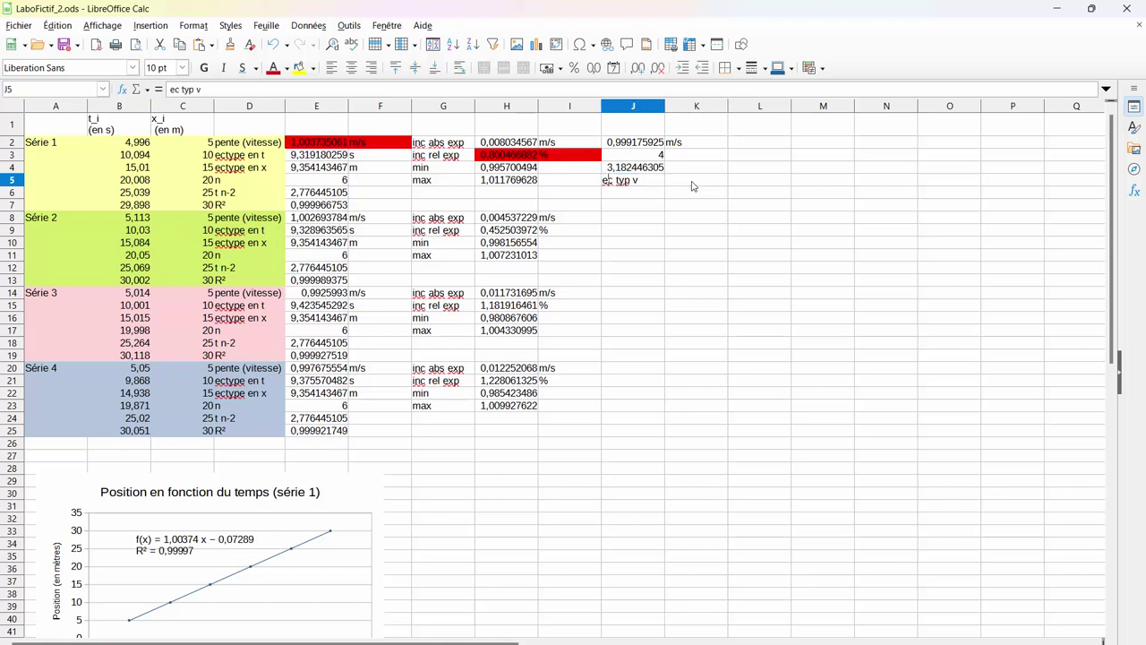
# Enter =ecartE2;E8;E14;E20) in J5 over the four series' slopes, declining the proposed formula correction.
pyautogui.write('=ecart')
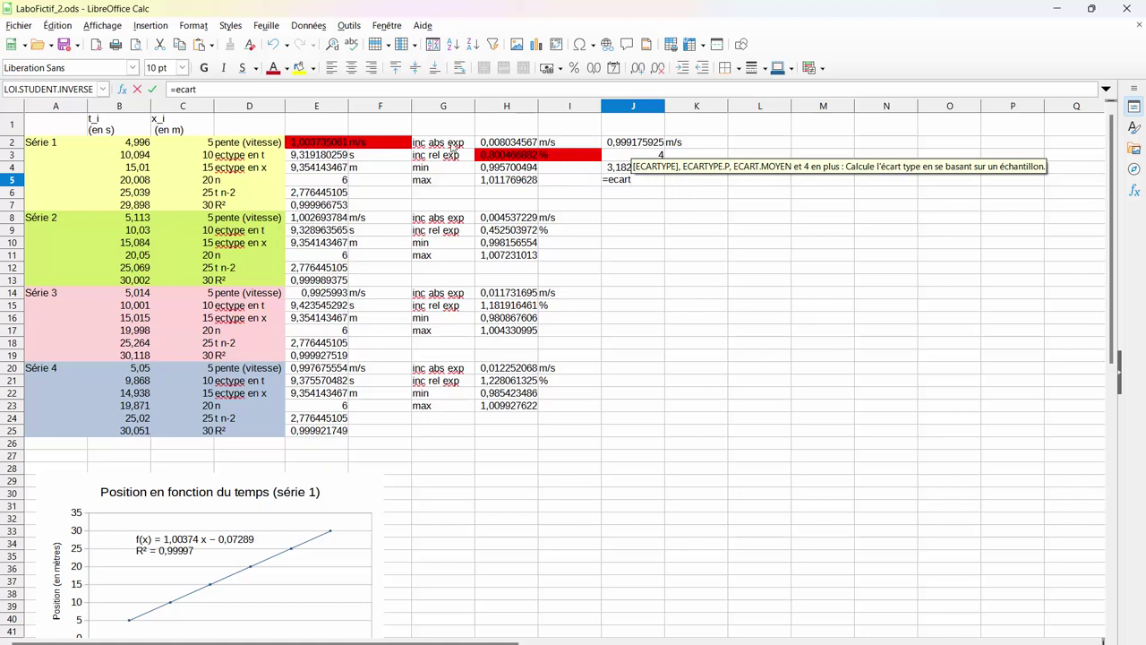
pyautogui.click(307, 144)
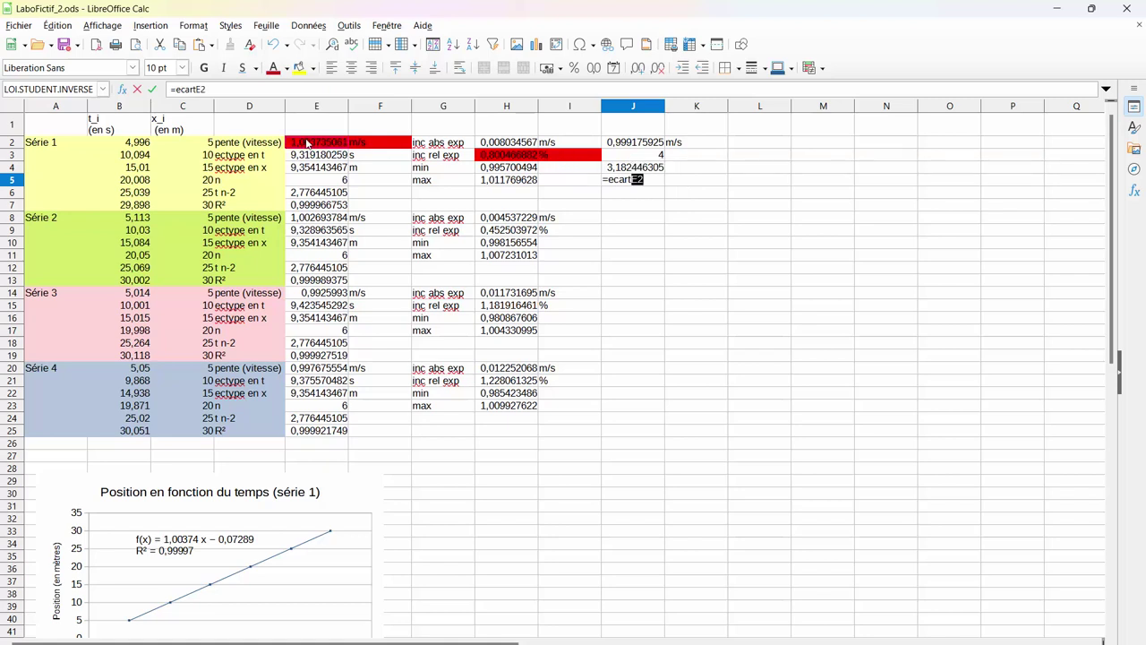
pyautogui.write(';')
pyautogui.click(319, 219)
pyautogui.write(';')
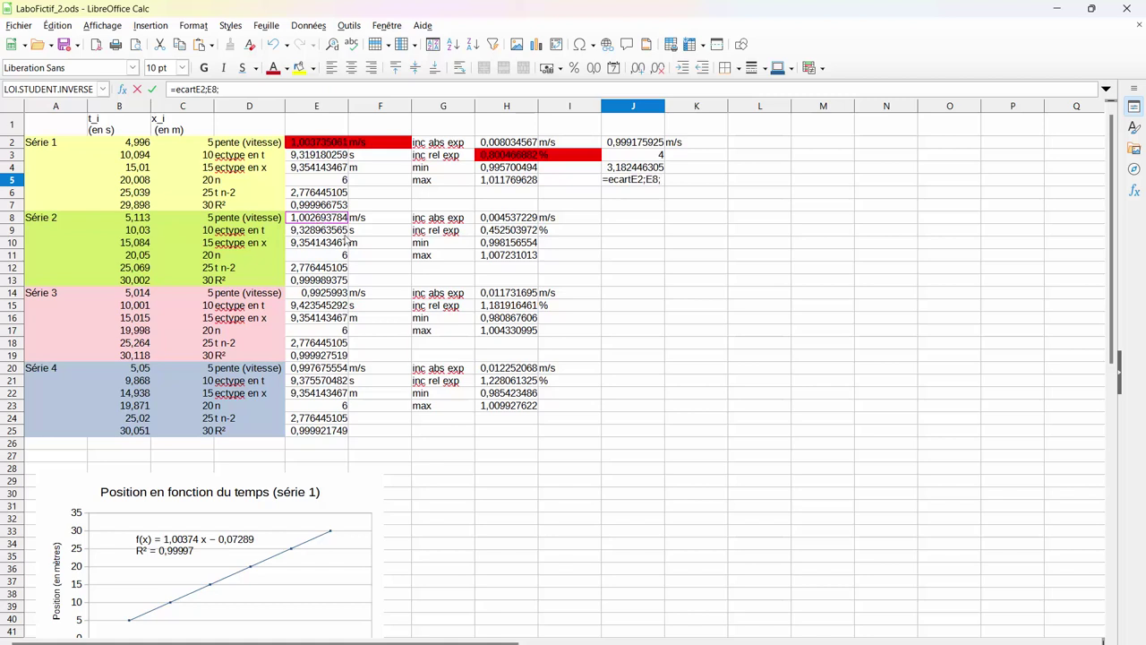
pyautogui.click(328, 294)
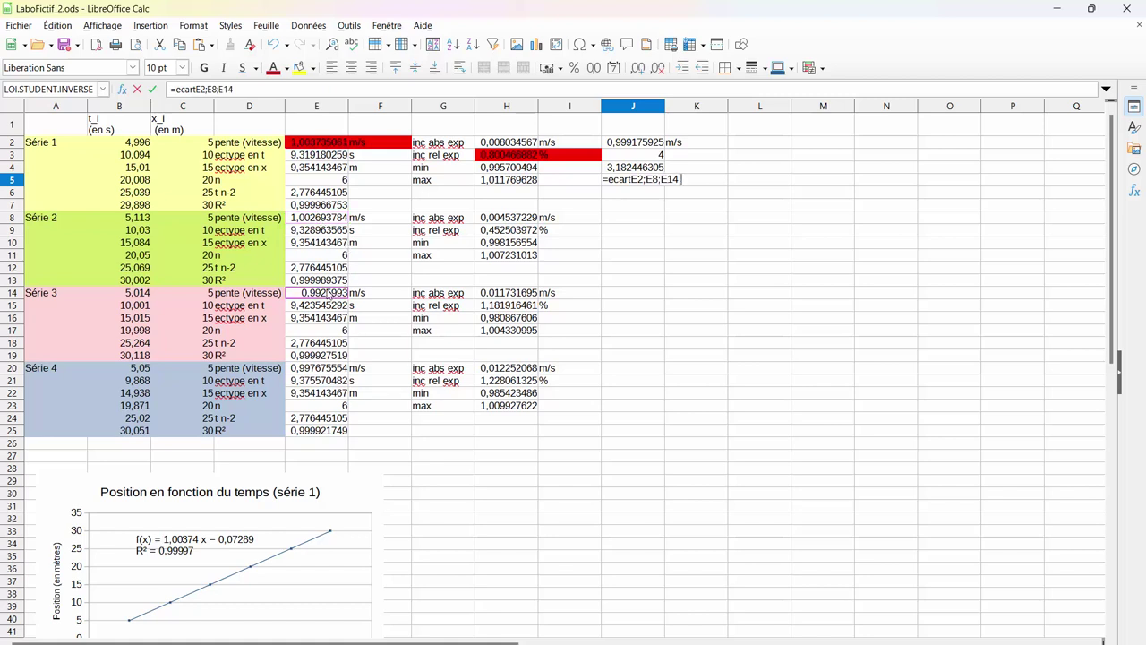
pyautogui.click(316, 370)
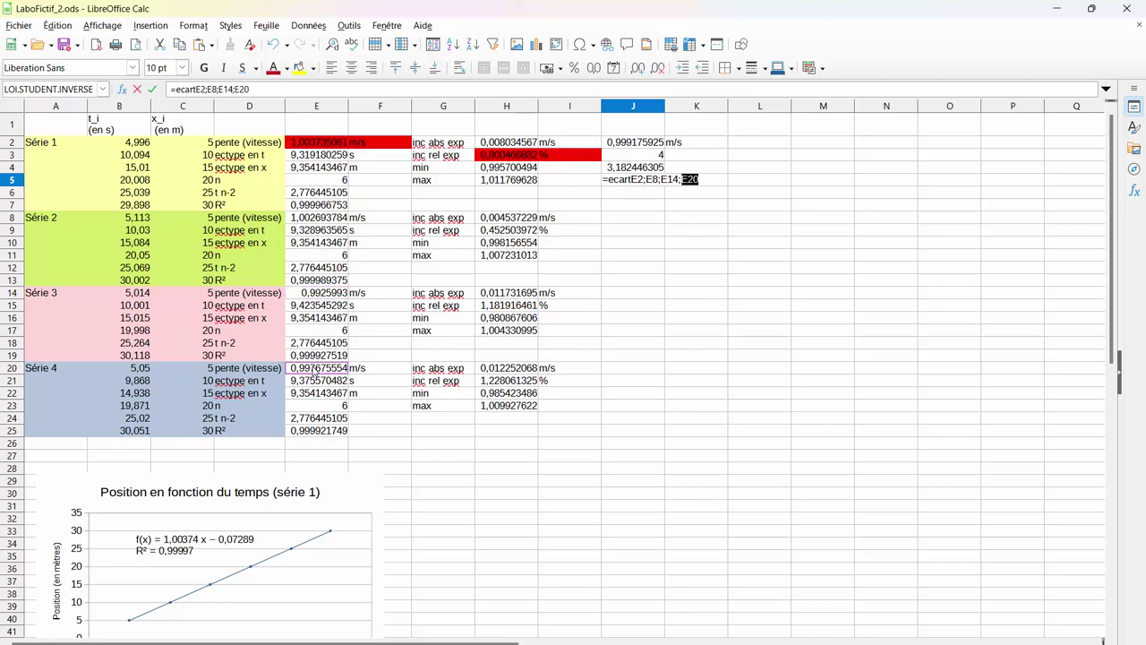
pyautogui.write(')')
pyautogui.press('Return')
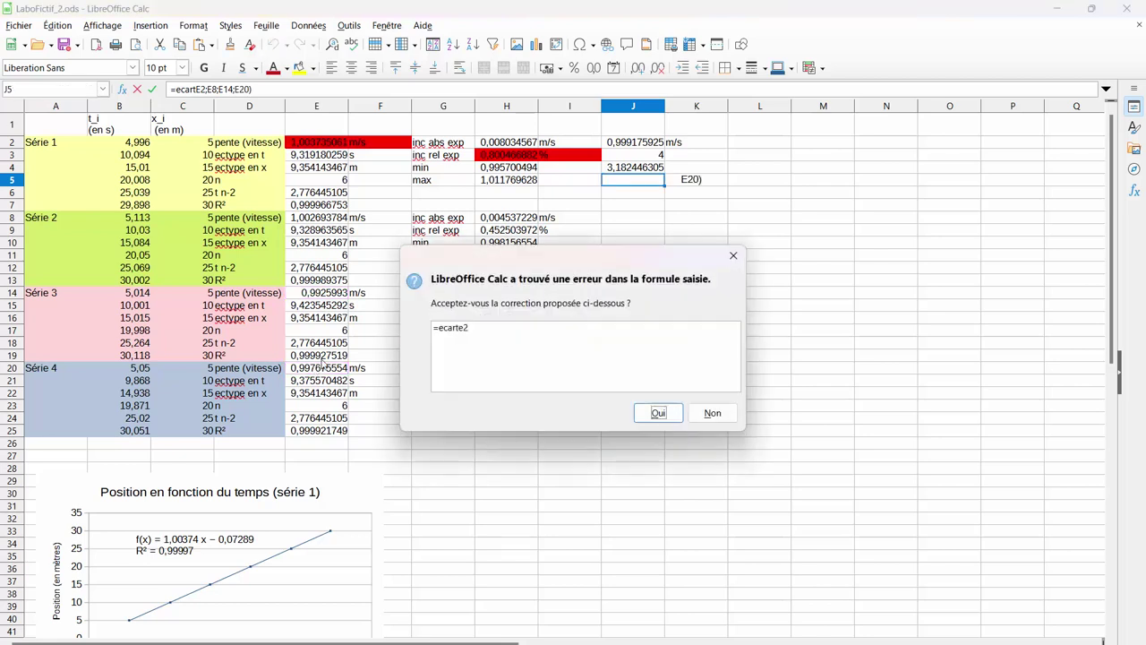
pyautogui.click(713, 414)
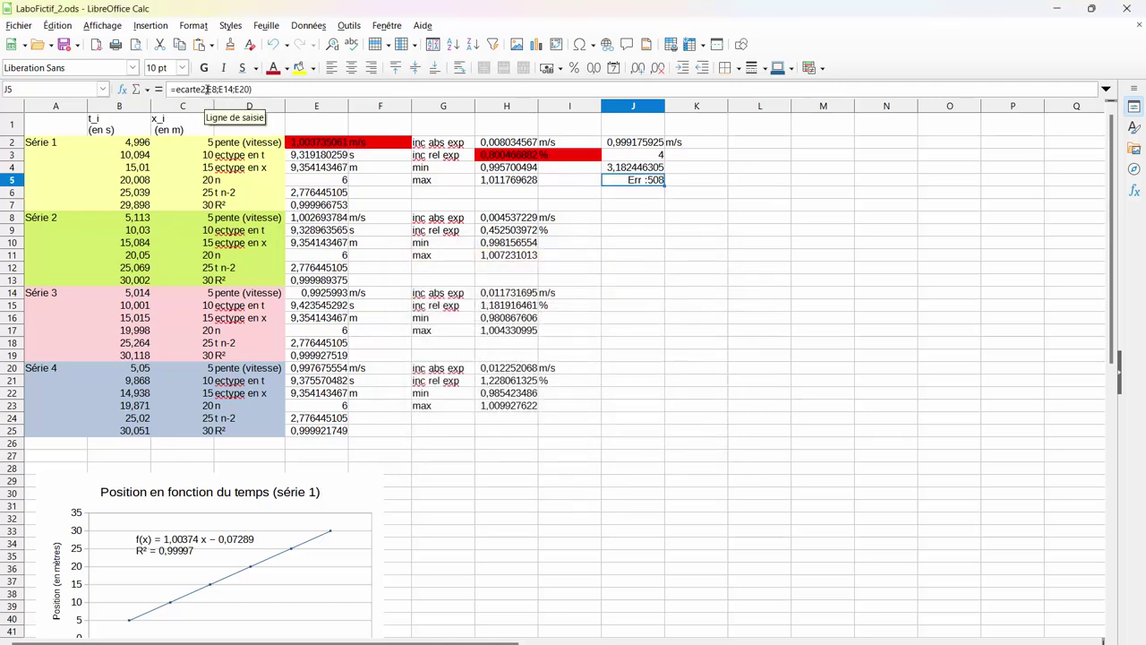
# Edit the formula in J5 to read =ecarttype(E2;E8;E14;E20).
pyautogui.click(201, 89)
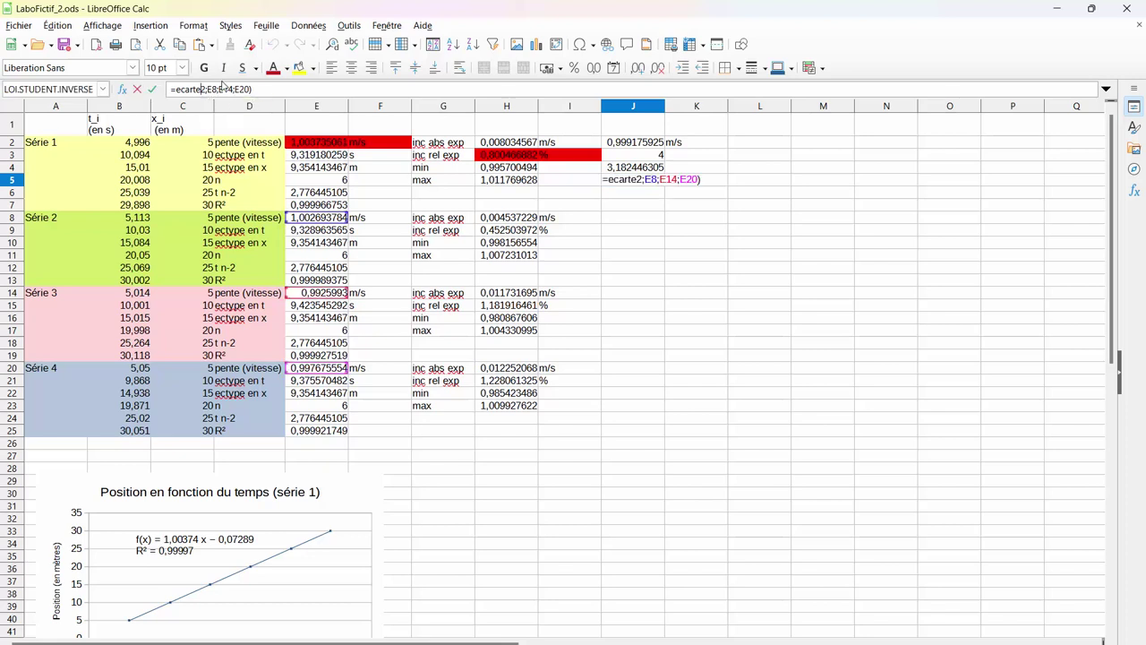
pyautogui.press('BackSpace')
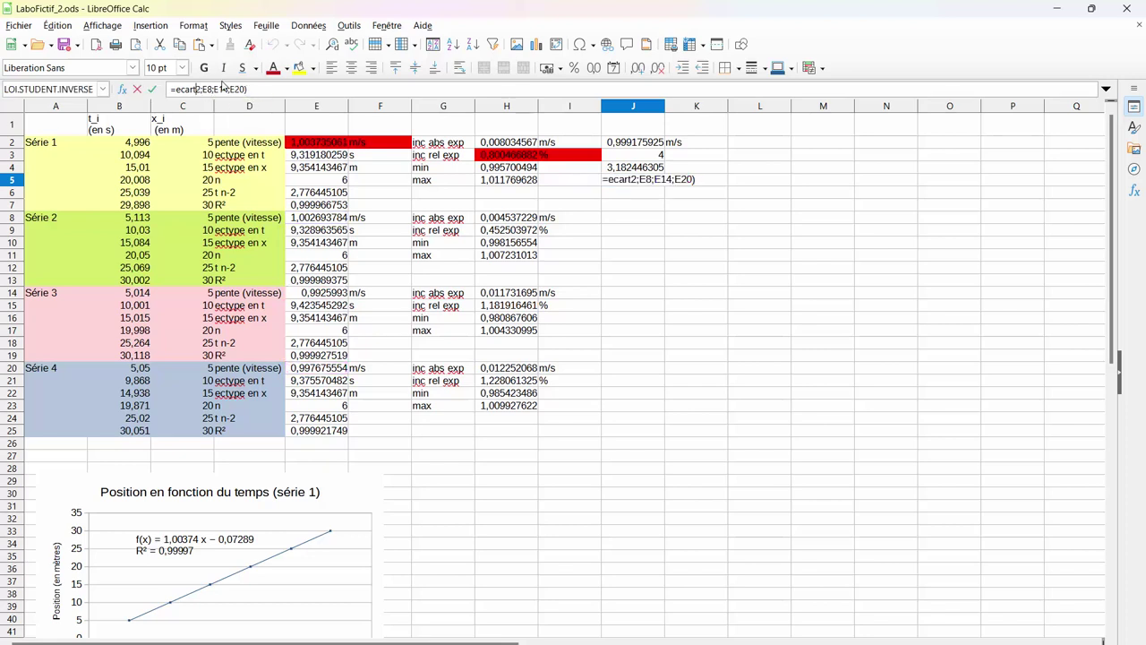
pyautogui.write('type')
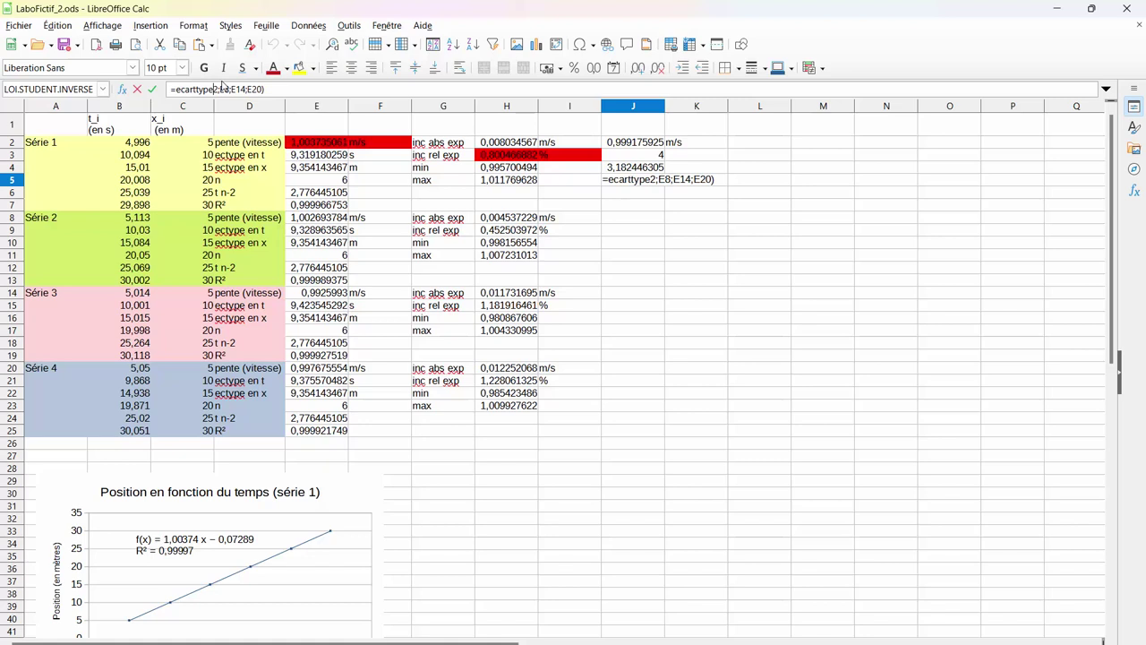
pyautogui.write('(')
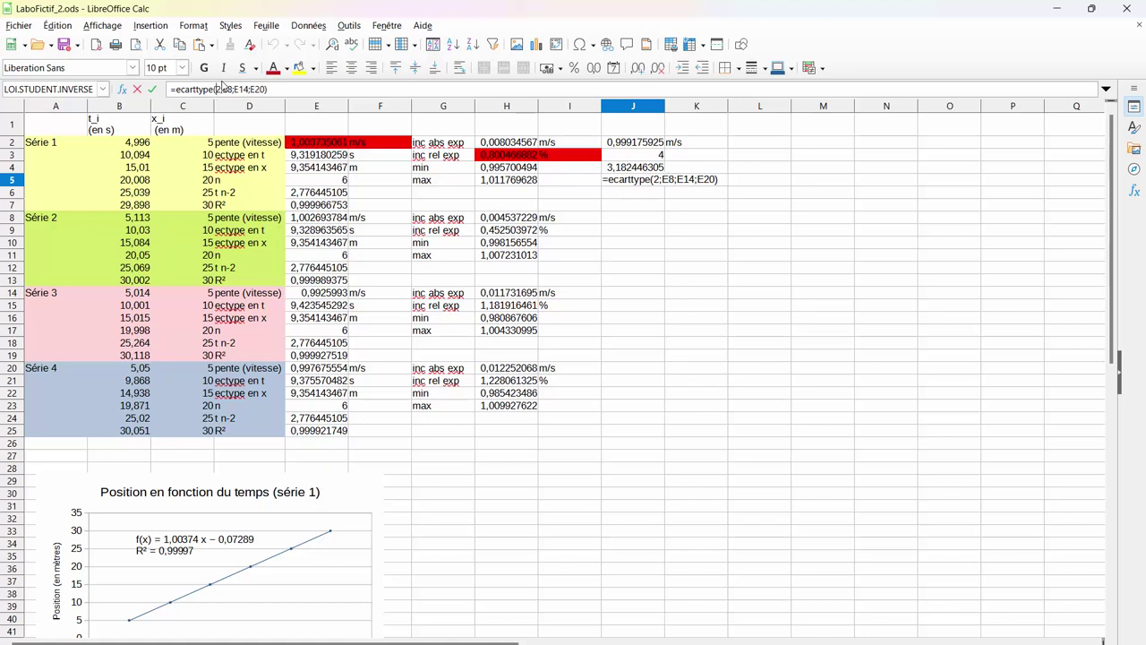
pyautogui.write('E')
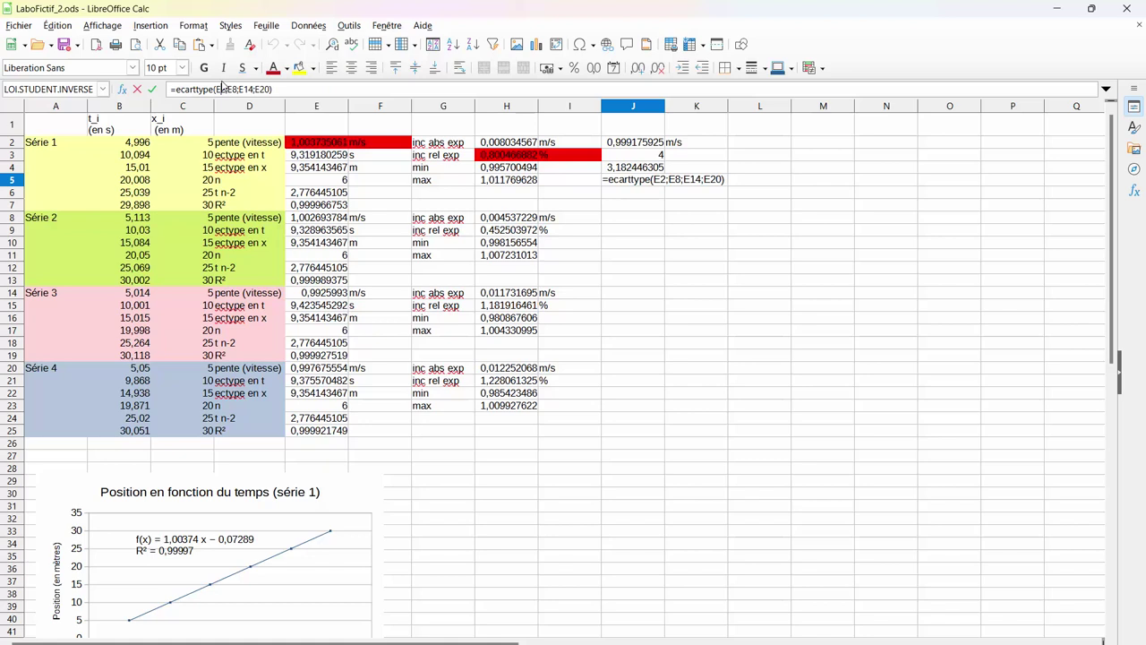
pyautogui.press('Return')
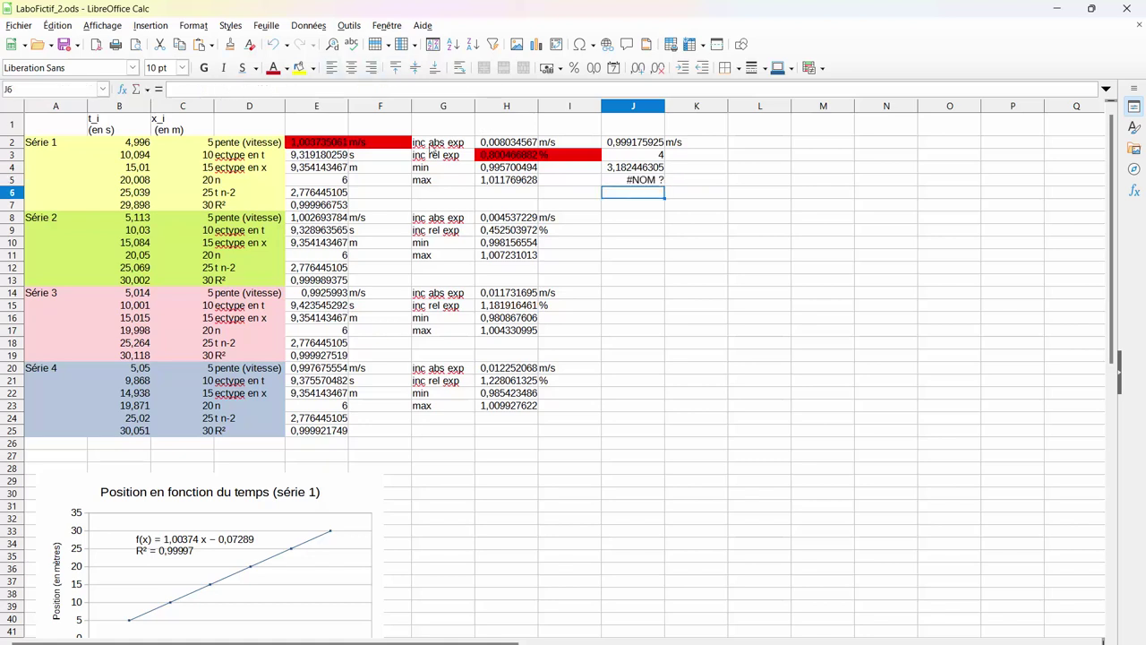
# Correct the standard deviation formula in J5 to =ecartype(E2;E8;E14;E20) and enter the unit m/s in K5.
pyautogui.click(314, 158)
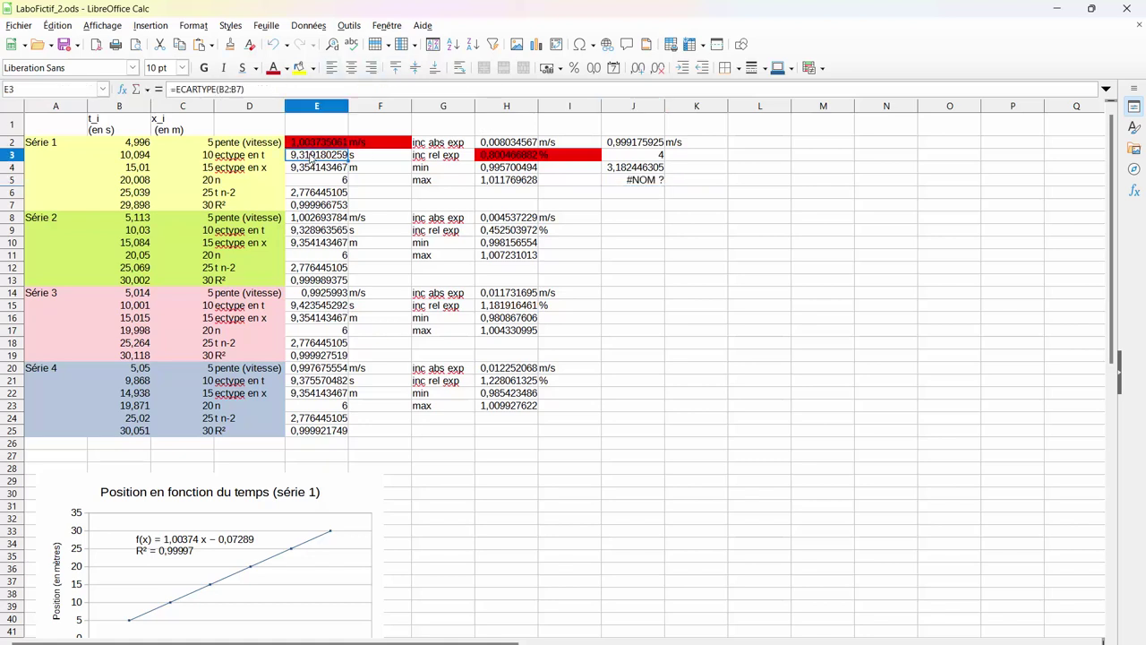
pyautogui.click(636, 182)
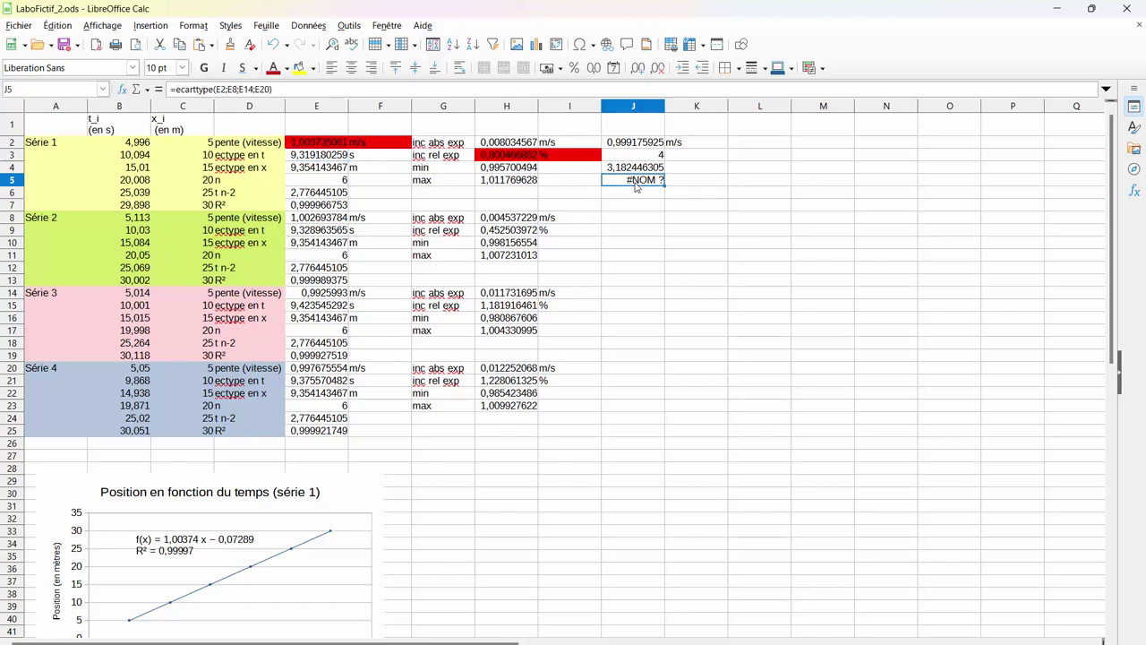
pyautogui.click(194, 89)
pyautogui.press('BackSpace')
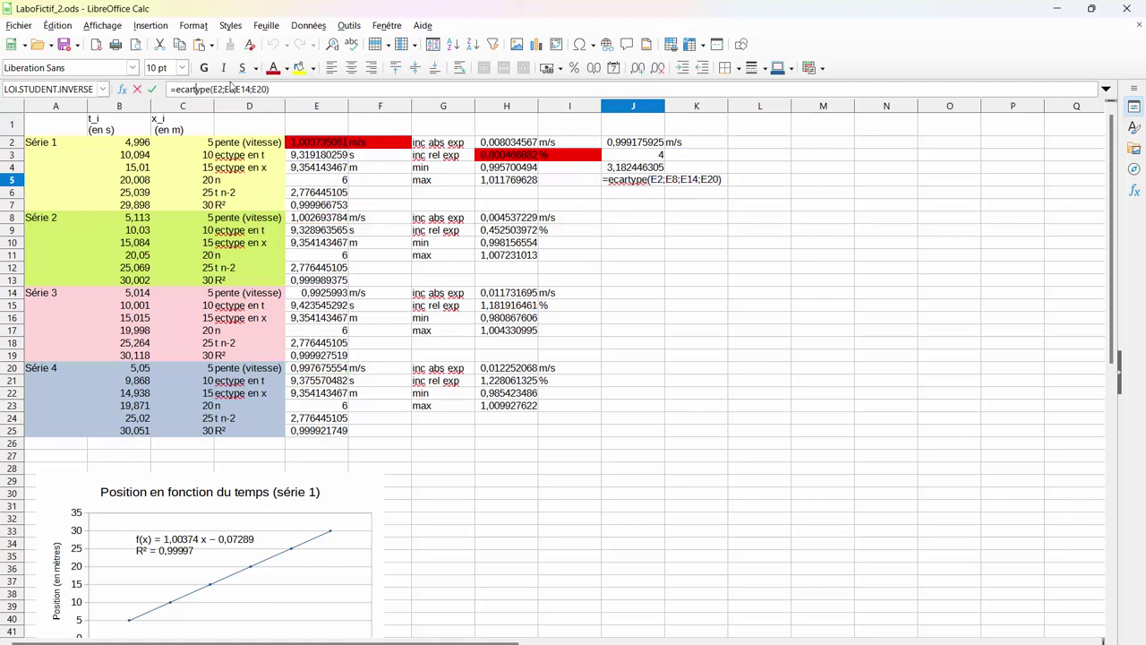
pyautogui.press('Return')
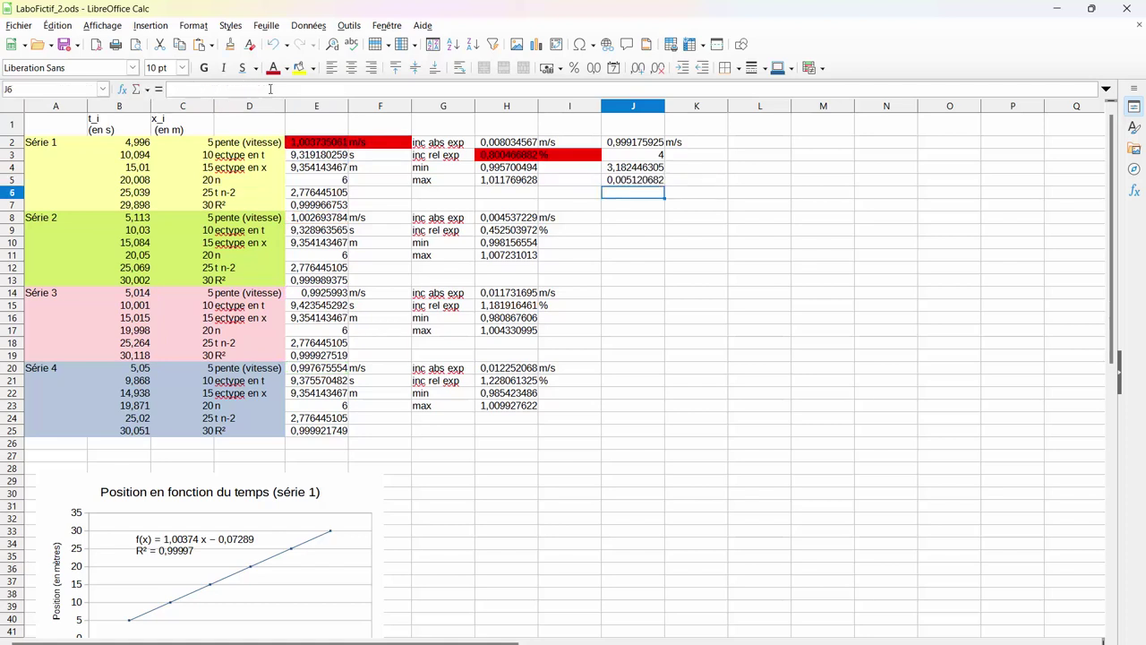
pyautogui.click(670, 183)
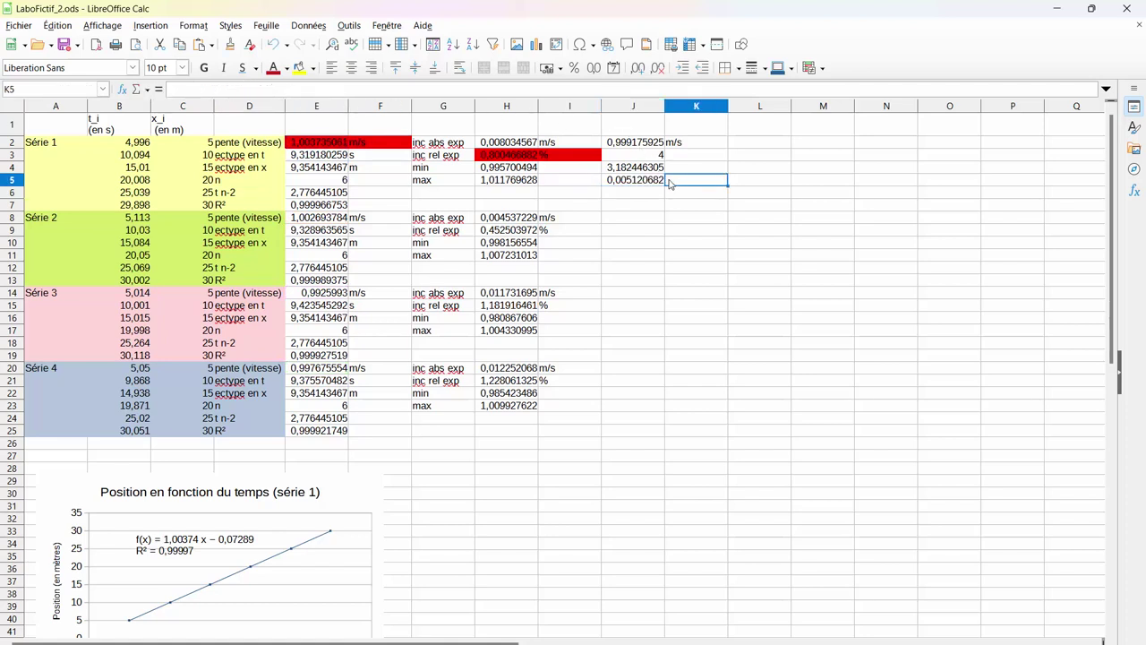
pyautogui.write('m/s')
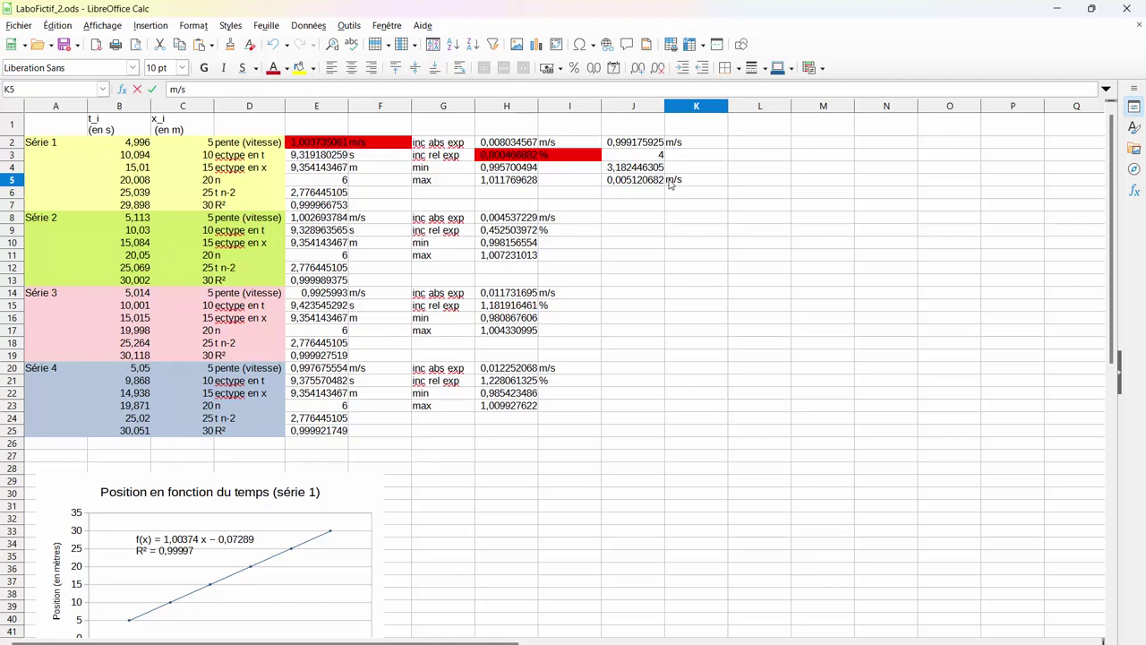
pyautogui.press('Return')
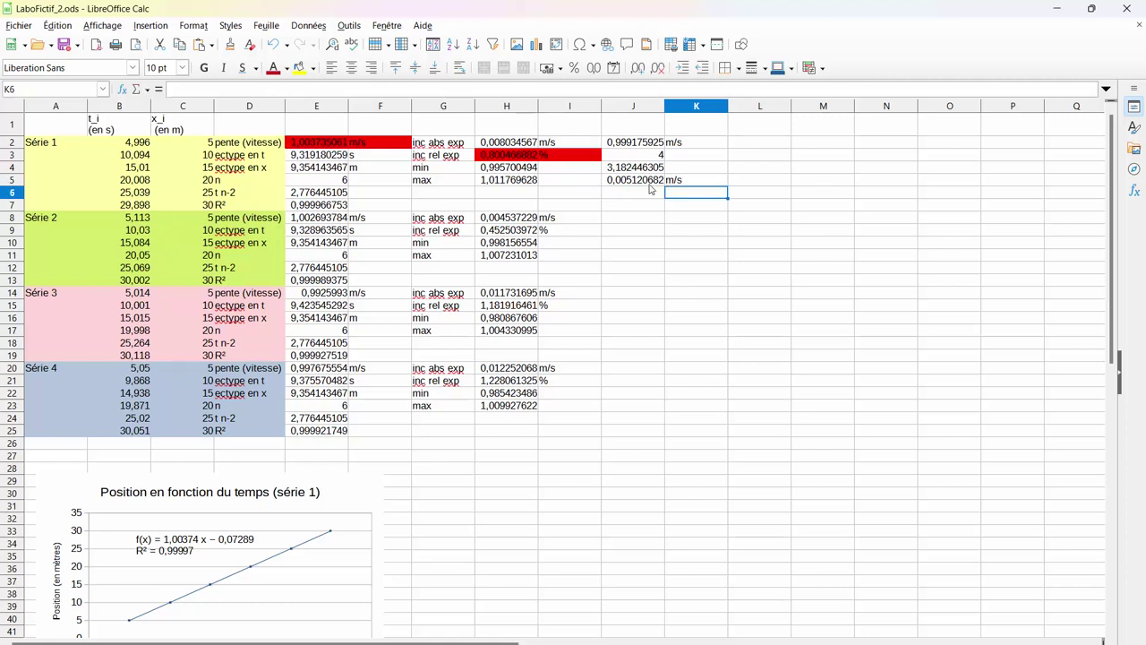
# Enter the label "inc abs exp" in J6.
pyautogui.click(620, 194)
pyautogui.write('inc')
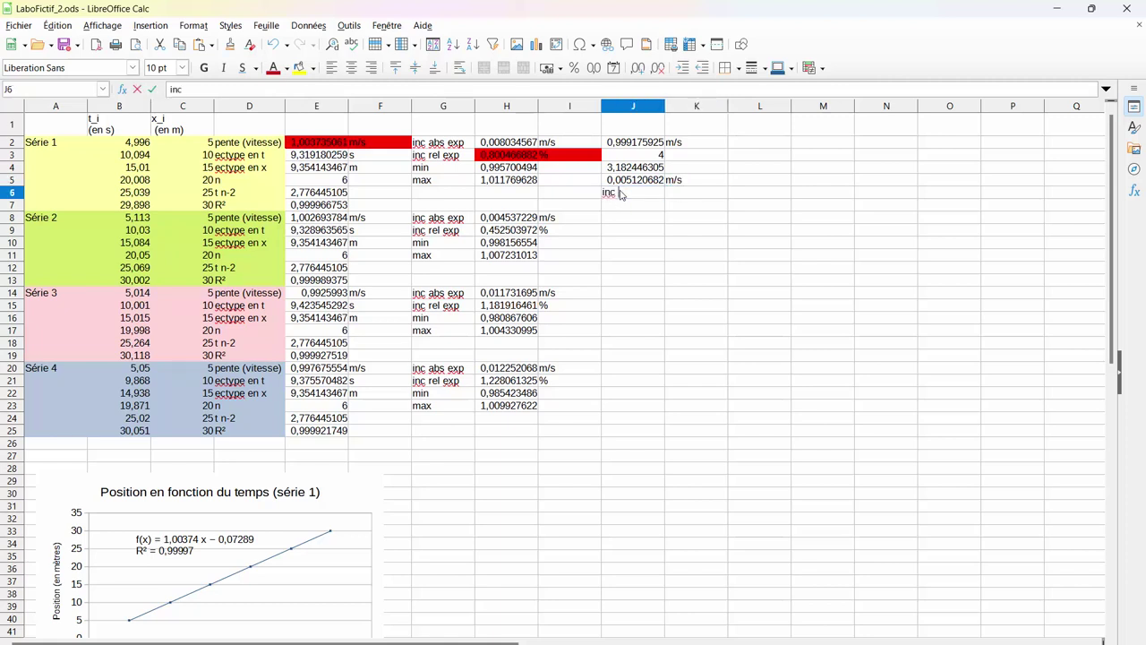
pyautogui.write(' abs exp')
pyautogui.click(693, 193)
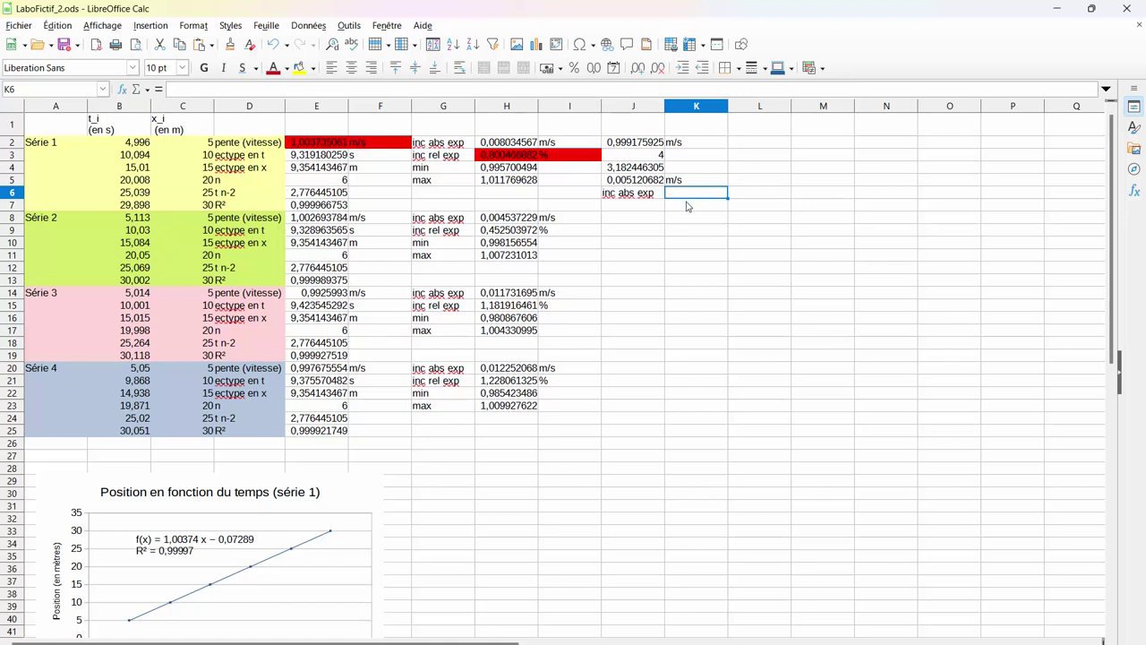
# Begin the absolute uncertainty formula in J6 as =J4*J5/RACINE(), multiplying the Student factor by the standard deviation.
pyautogui.click(658, 193)
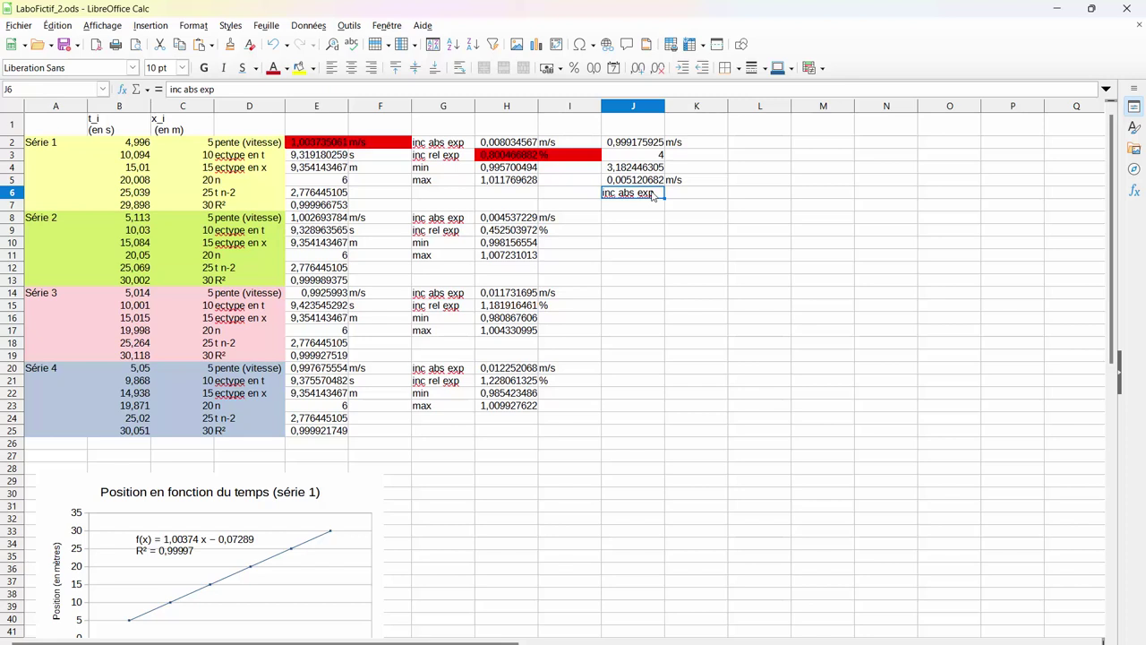
pyautogui.write('=')
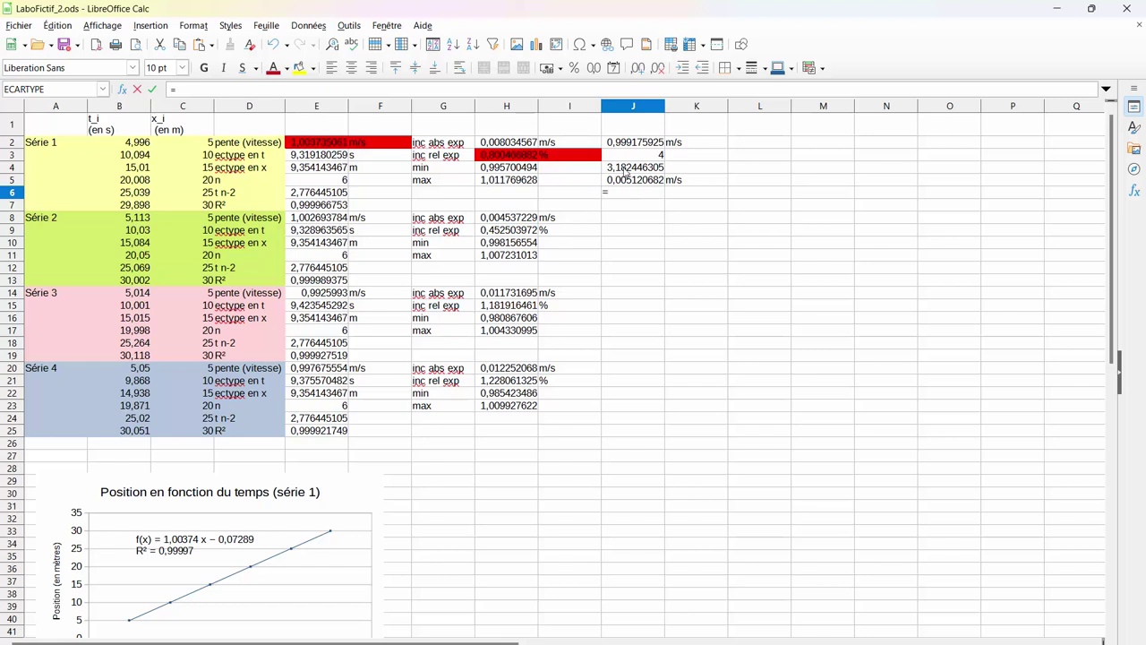
pyautogui.click(626, 171)
pyautogui.click(635, 182)
pyautogui.write('/')
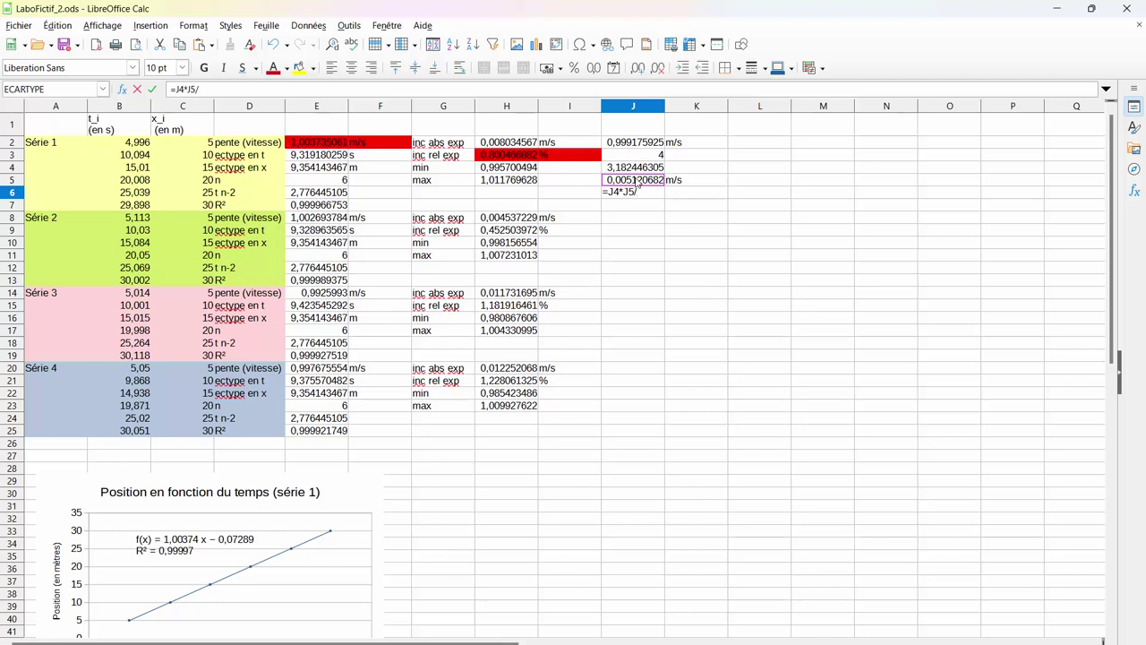
pyautogui.write('racin')
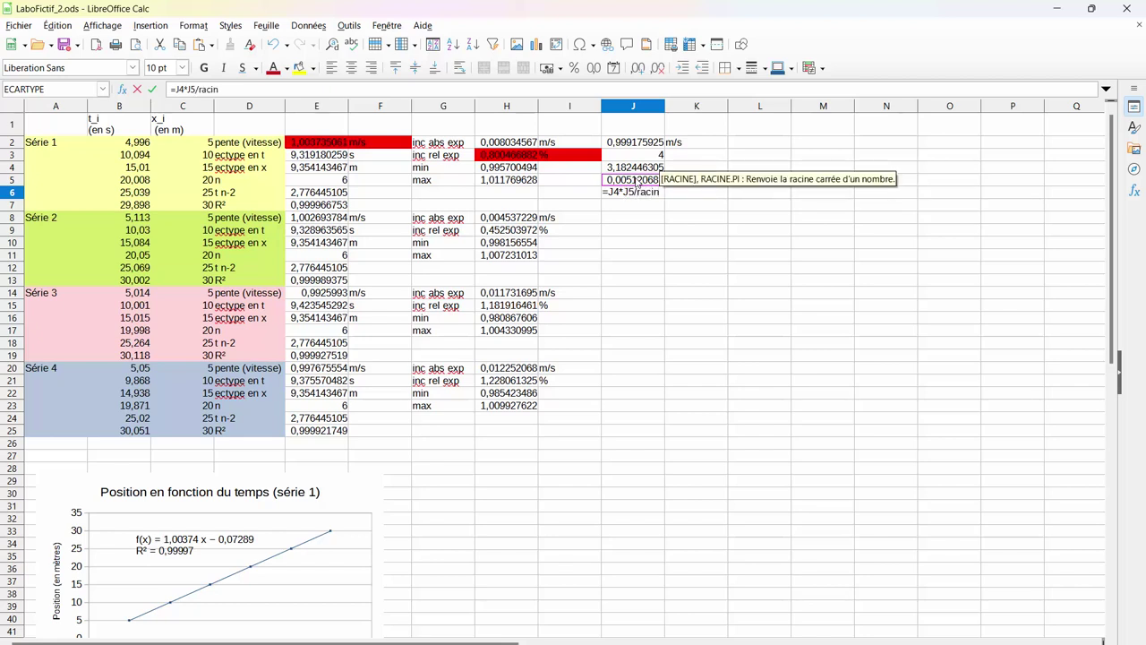
pyautogui.press('Return')
pyautogui.write('nb')
pyautogui.press('Return')
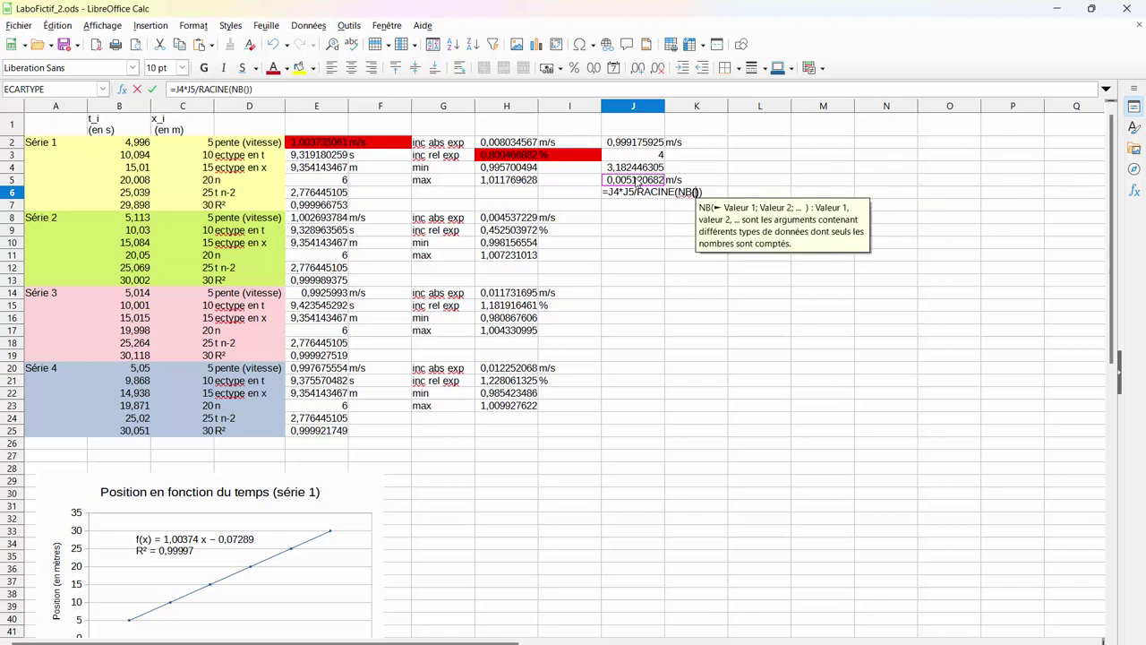
pyautogui.press('BackSpace')
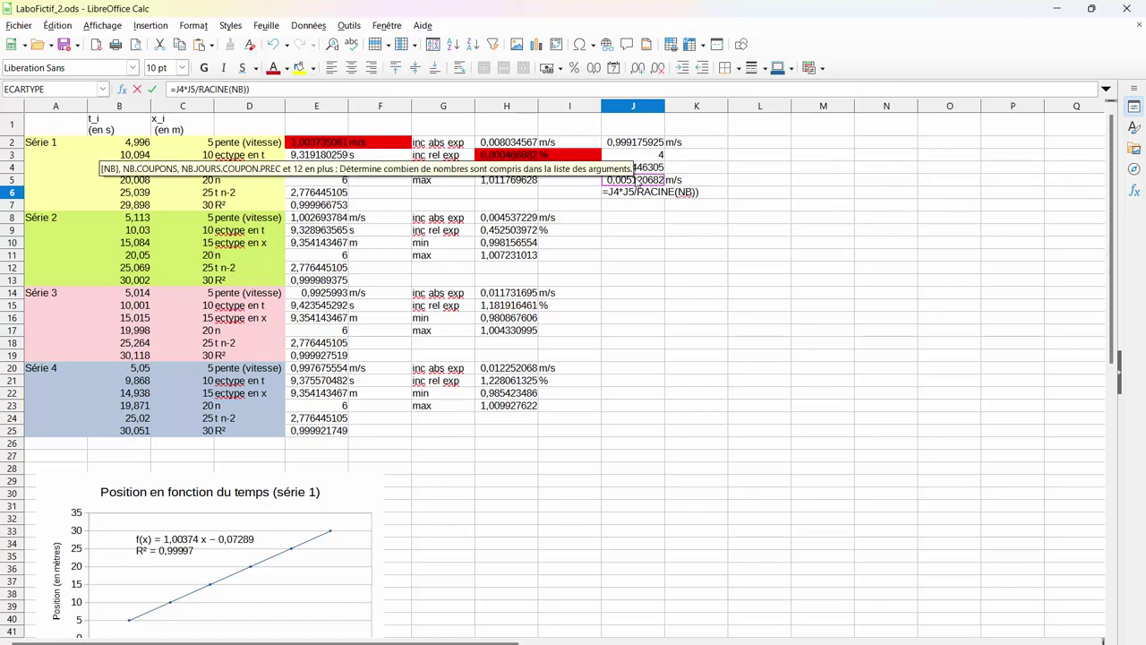
pyautogui.press('Up')
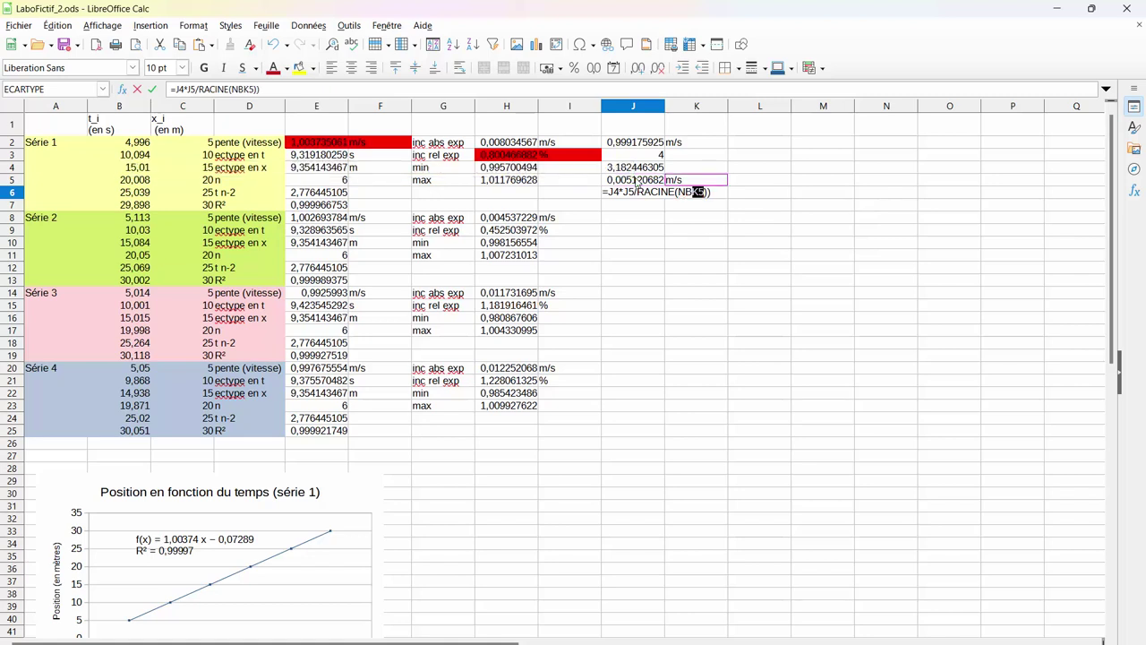
pyautogui.press('Left')
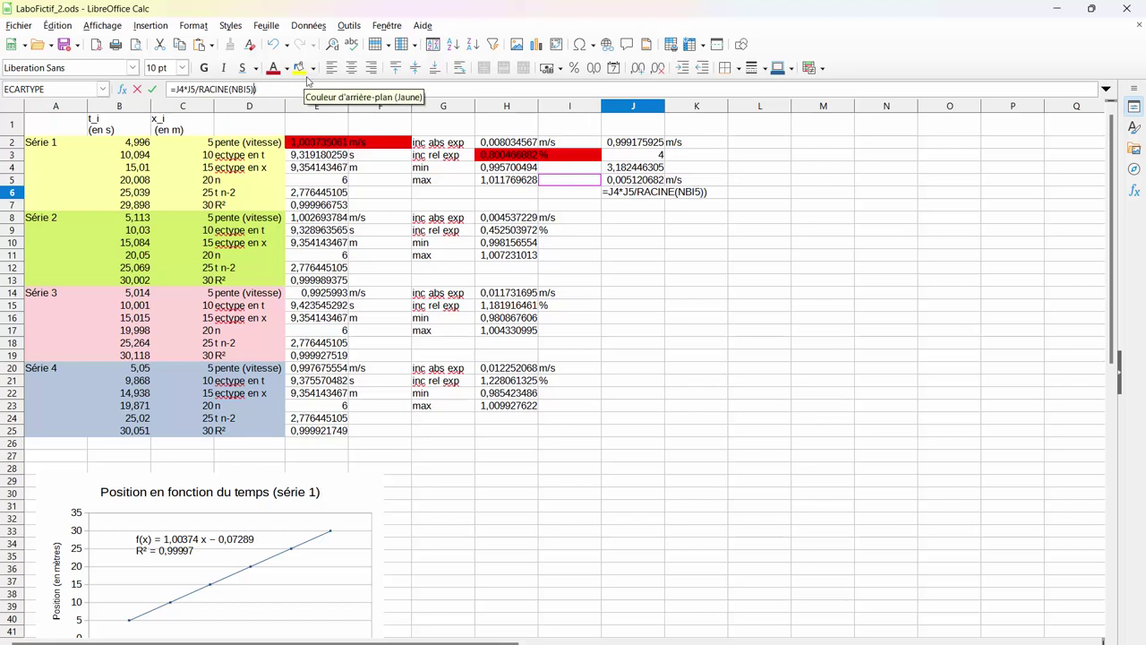
pyautogui.press('BackSpace')
pyautogui.press('BackSpace')
pyautogui.press('BackSpace')
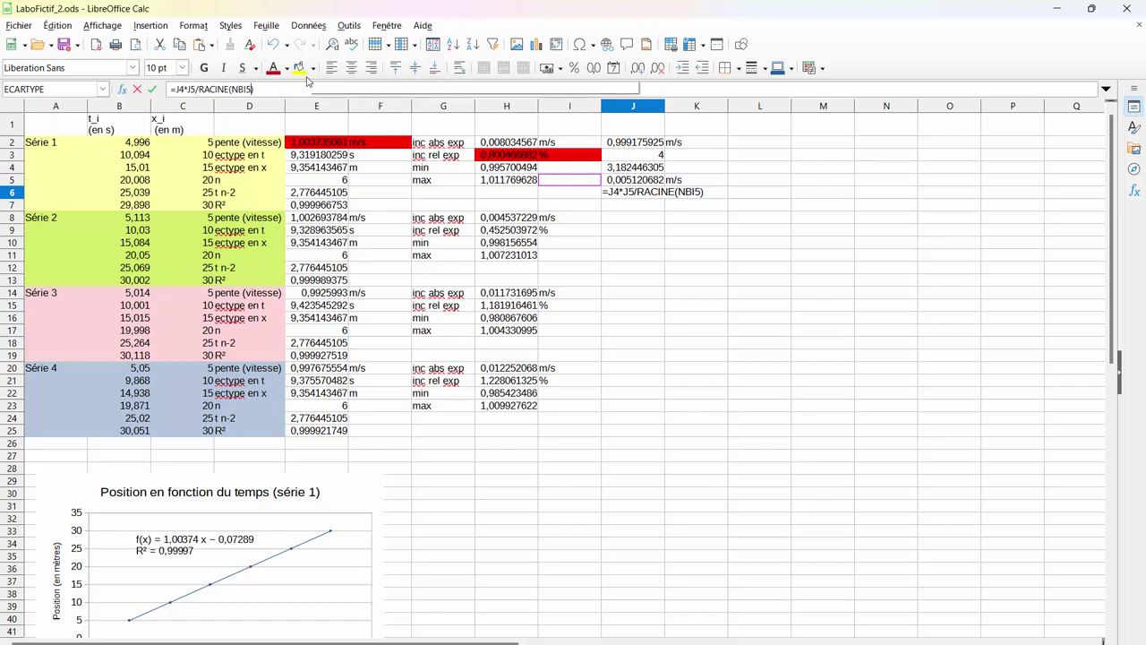
pyautogui.press('BackSpace')
pyautogui.press('BackSpace')
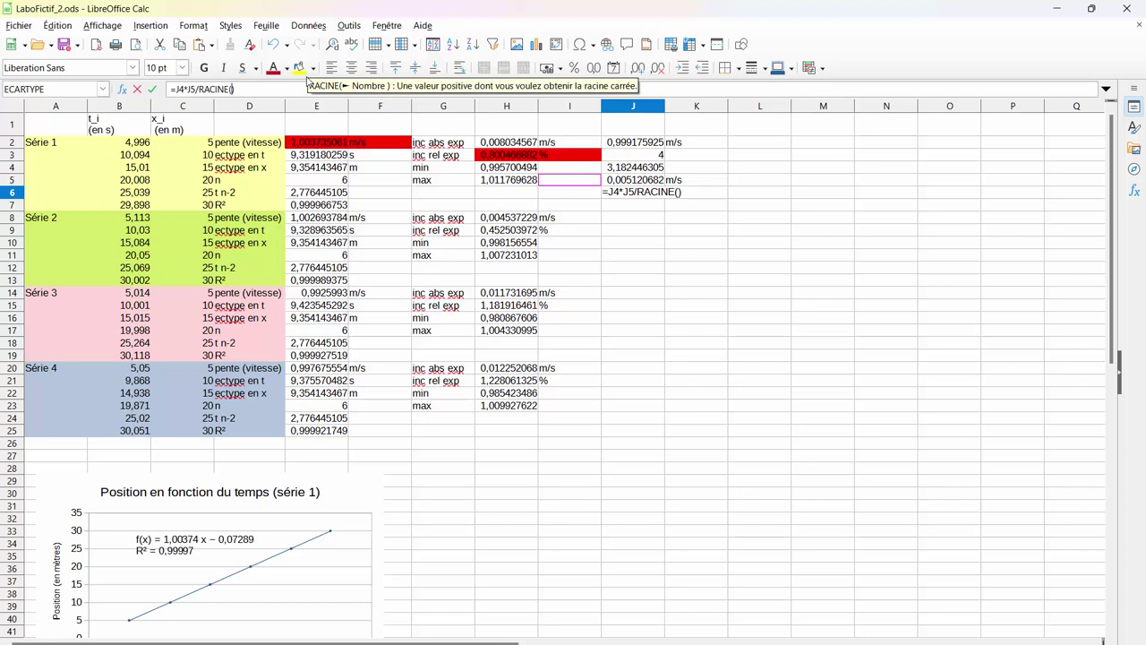
# Complete the J6 formula as =J4*J5/RACINE(J3) and enter the unit m/s in K6.
pyautogui.click(653, 157)
pyautogui.click(264, 87)
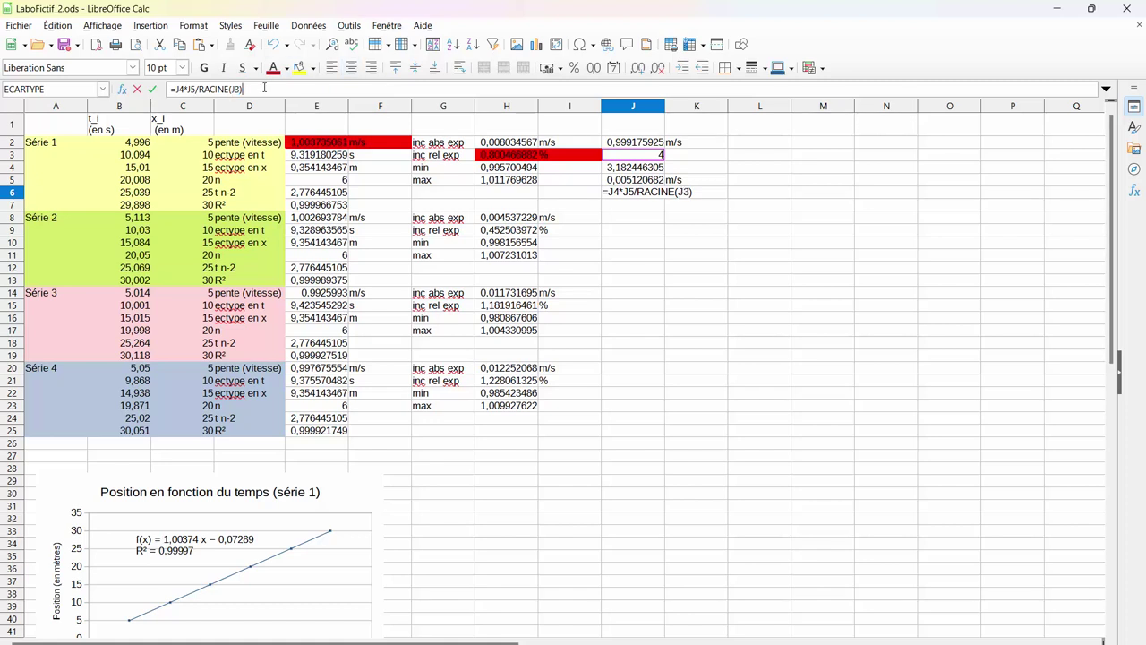
pyautogui.press('Return')
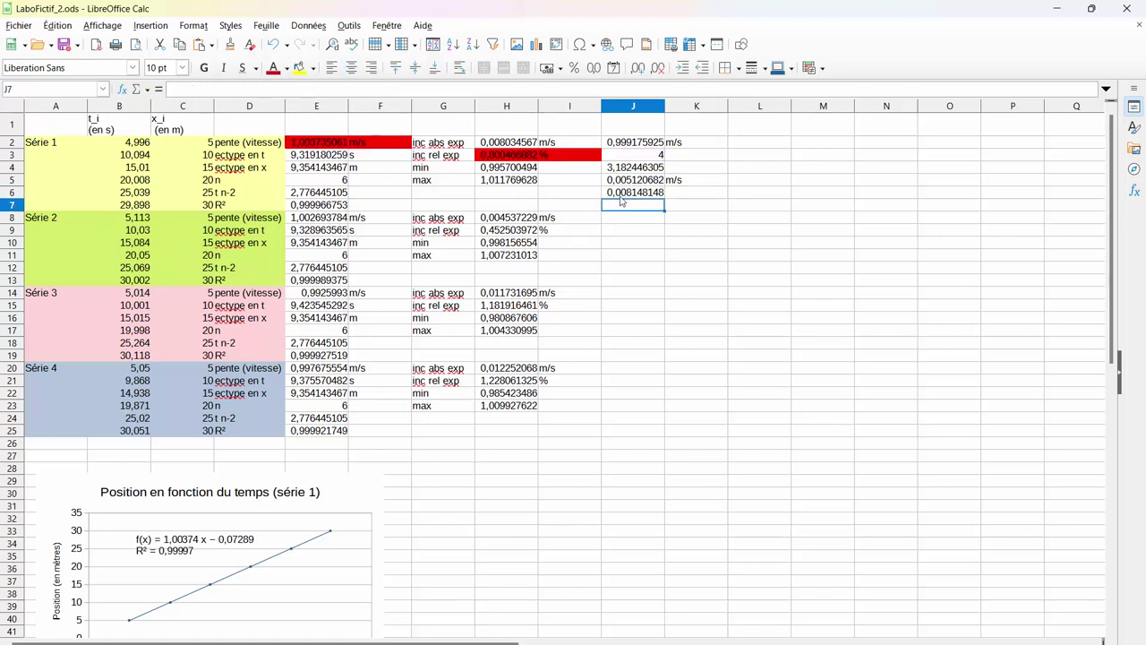
pyautogui.click(682, 196)
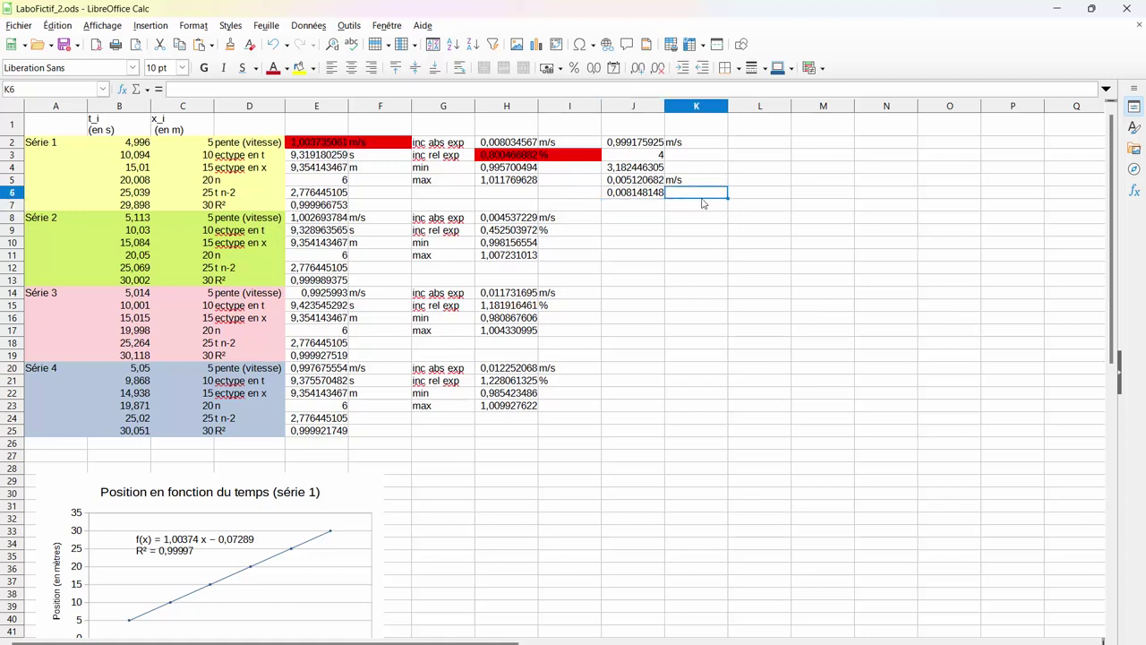
pyautogui.write('m/s')
pyautogui.press('Return')
# Calculate the mean slope's relative uncertainty in J7 with =J6/J2*100 and enter the unit % in K7.
pyautogui.click(651, 207)
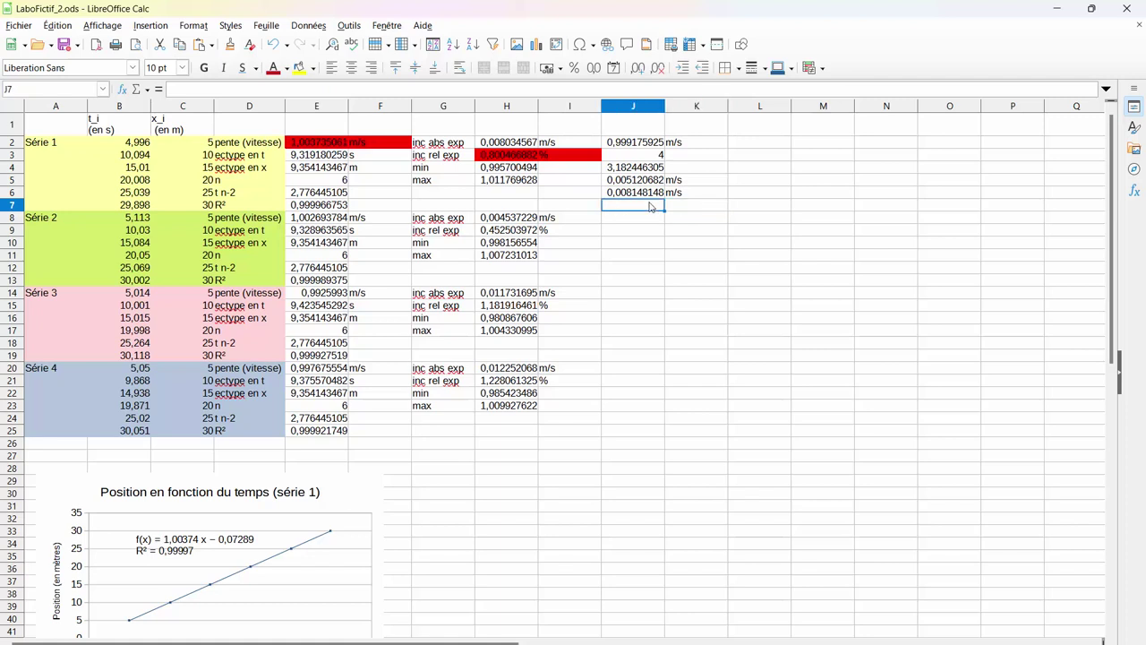
pyautogui.write('=')
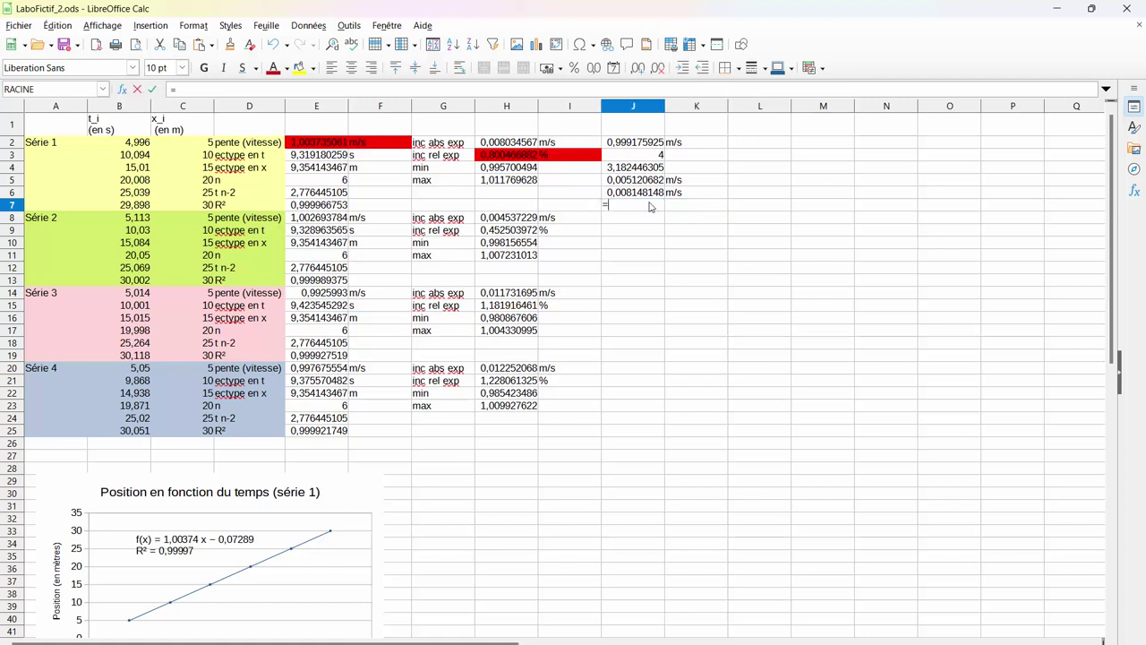
pyautogui.click(643, 193)
pyautogui.write('/')
pyautogui.click(647, 144)
pyautogui.write('*100')
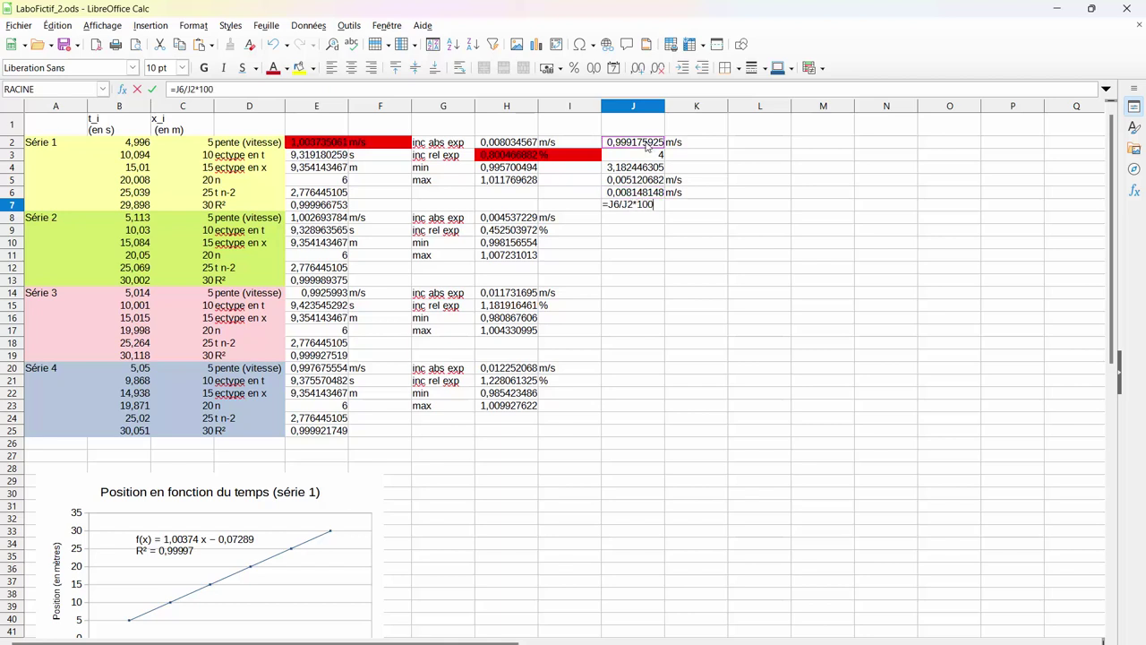
pyautogui.press('Return')
pyautogui.click(691, 208)
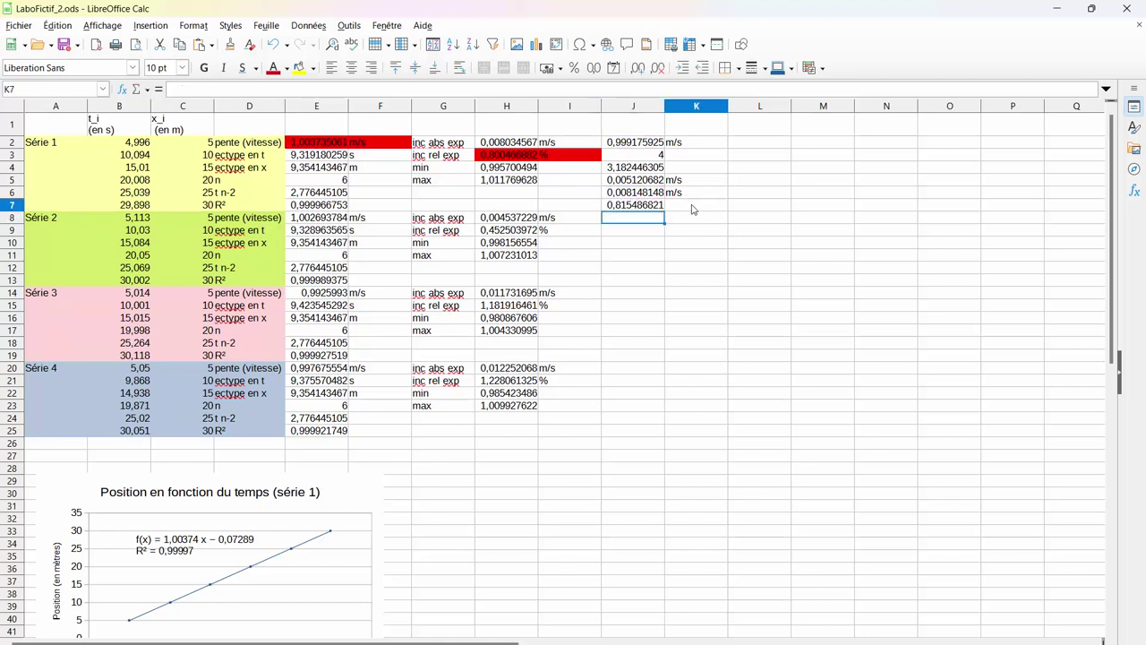
pyautogui.doubleClick(693, 208)
pyautogui.write('%')
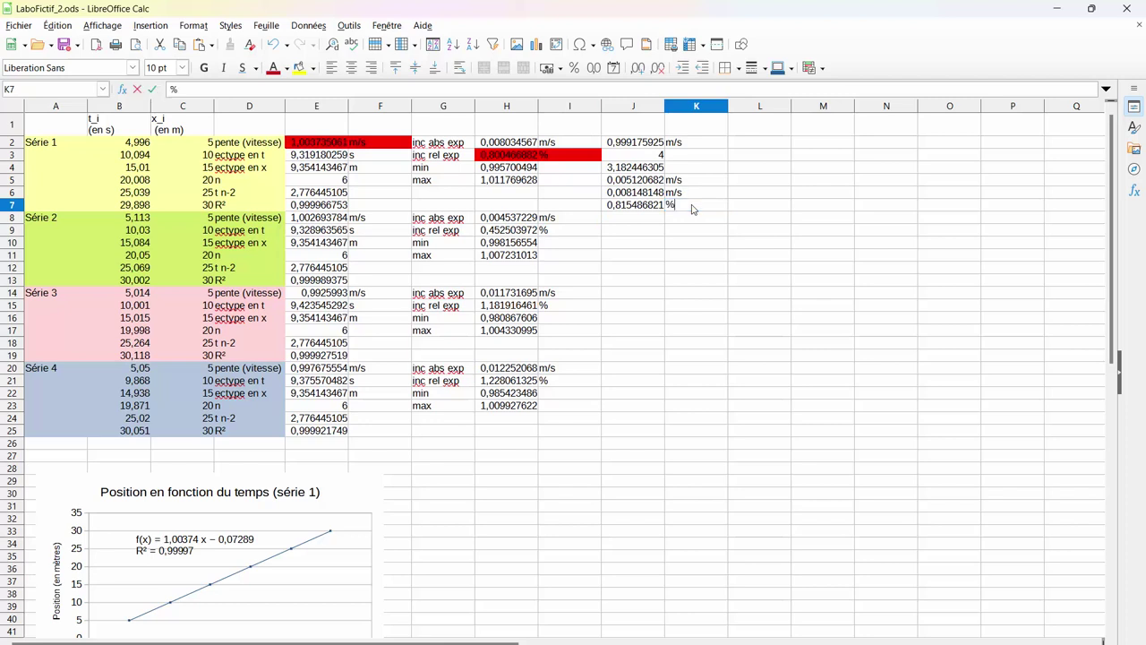
pyautogui.press('Return')
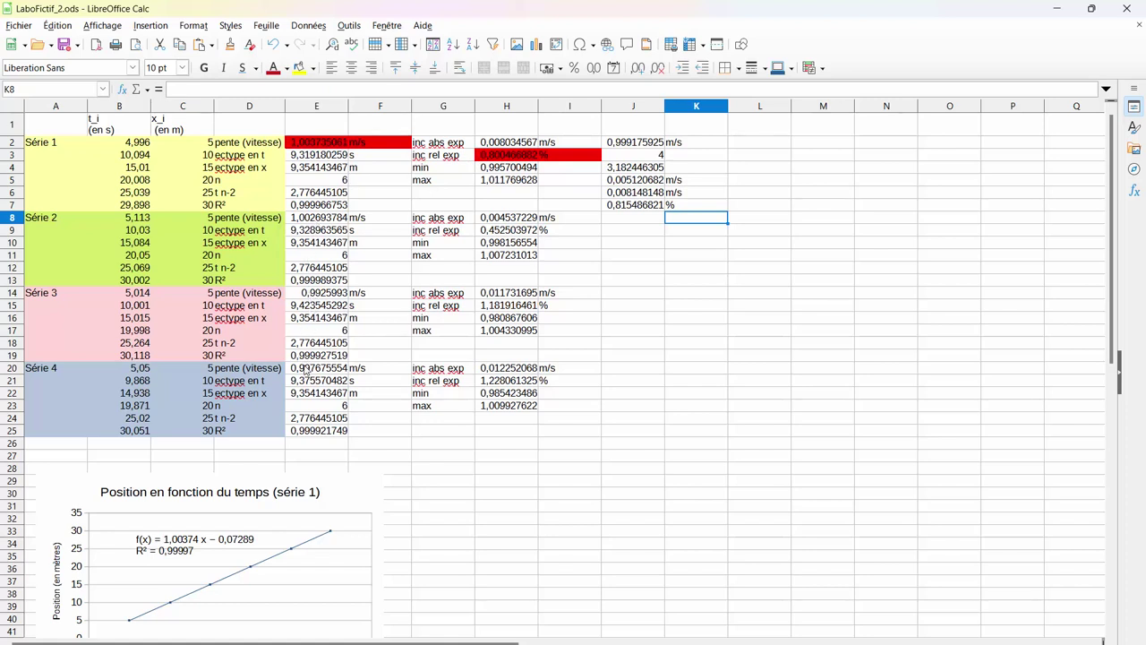
pyautogui.click(756, 148)
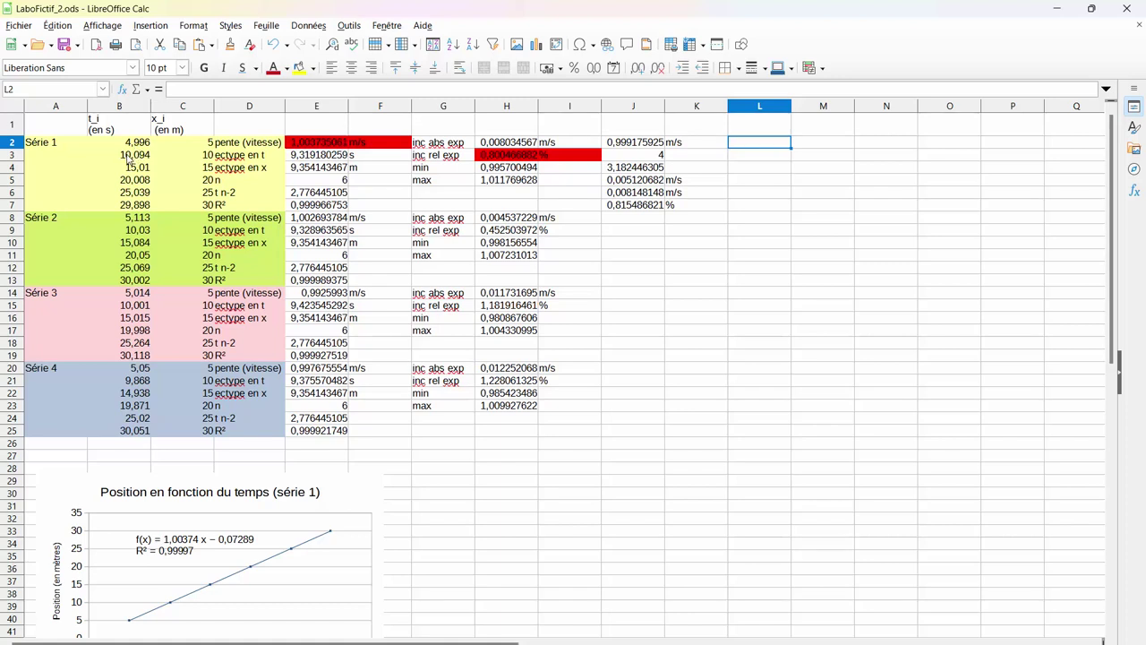
pyautogui.click(131, 157)
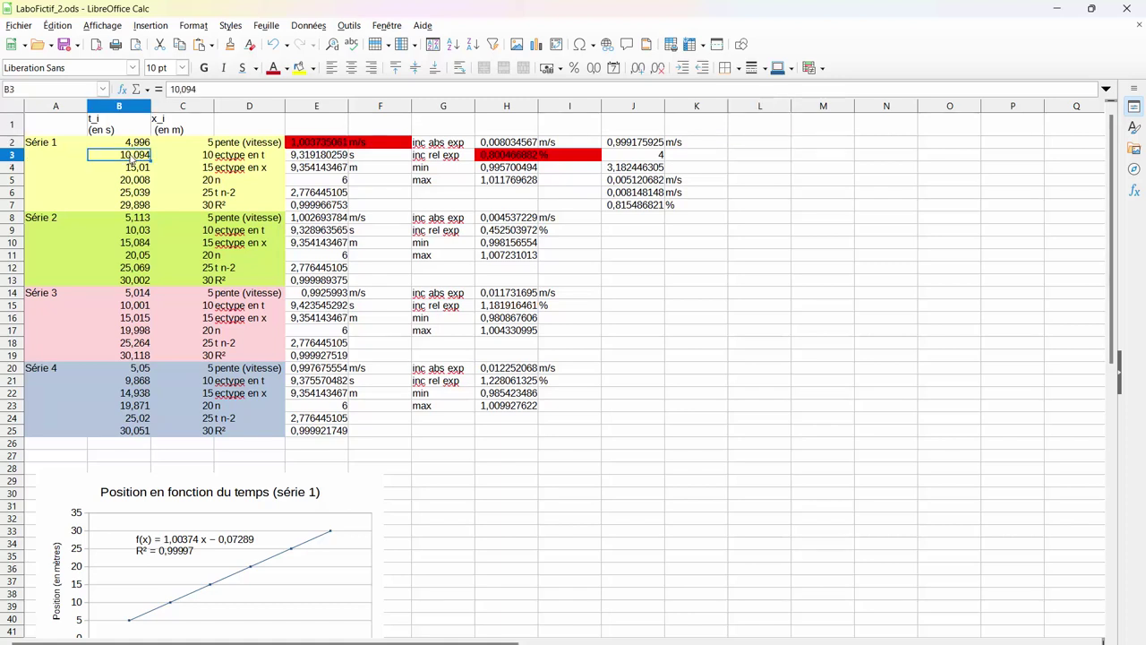
pyautogui.click(132, 144)
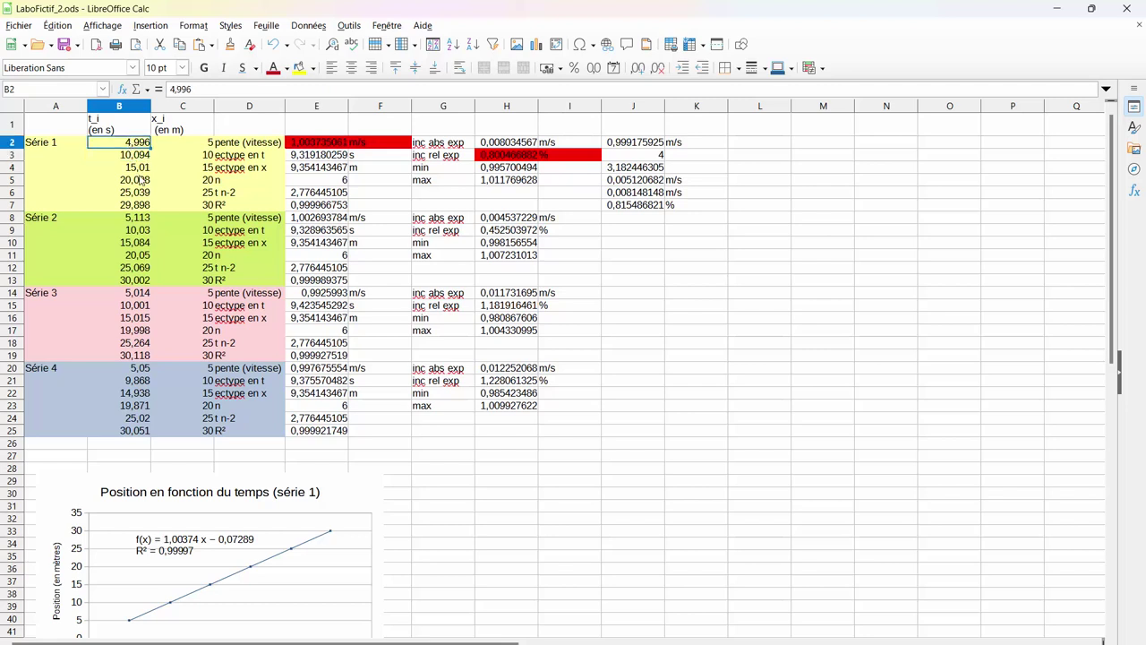
pyautogui.click(142, 181)
pyautogui.click(138, 169)
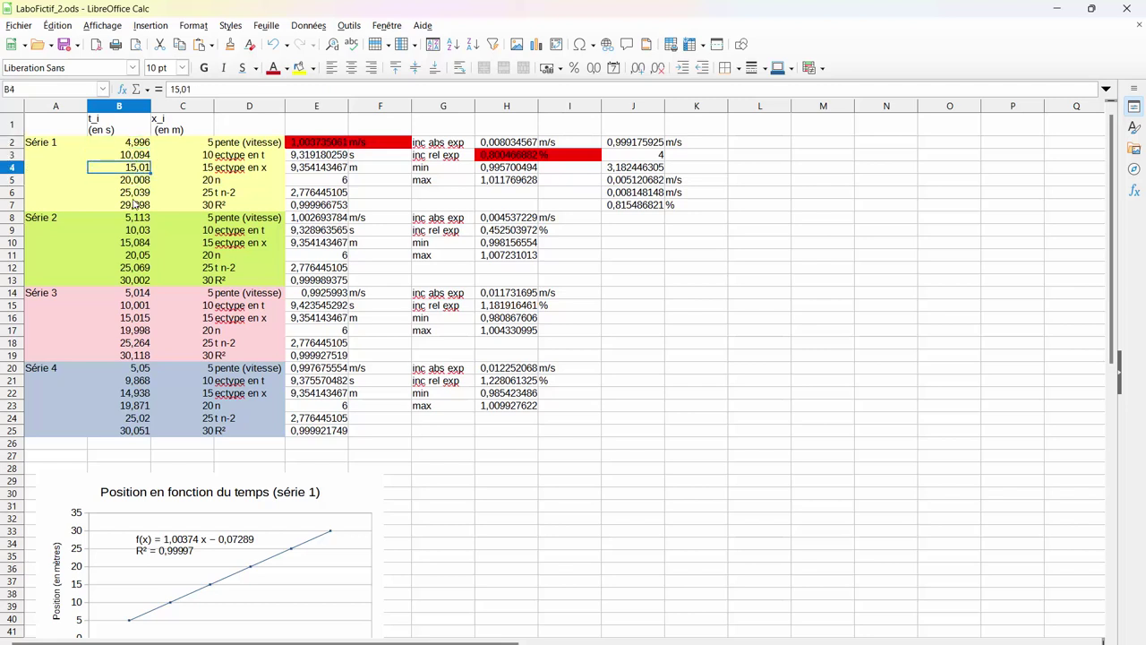
pyautogui.click(133, 204)
pyautogui.click(133, 192)
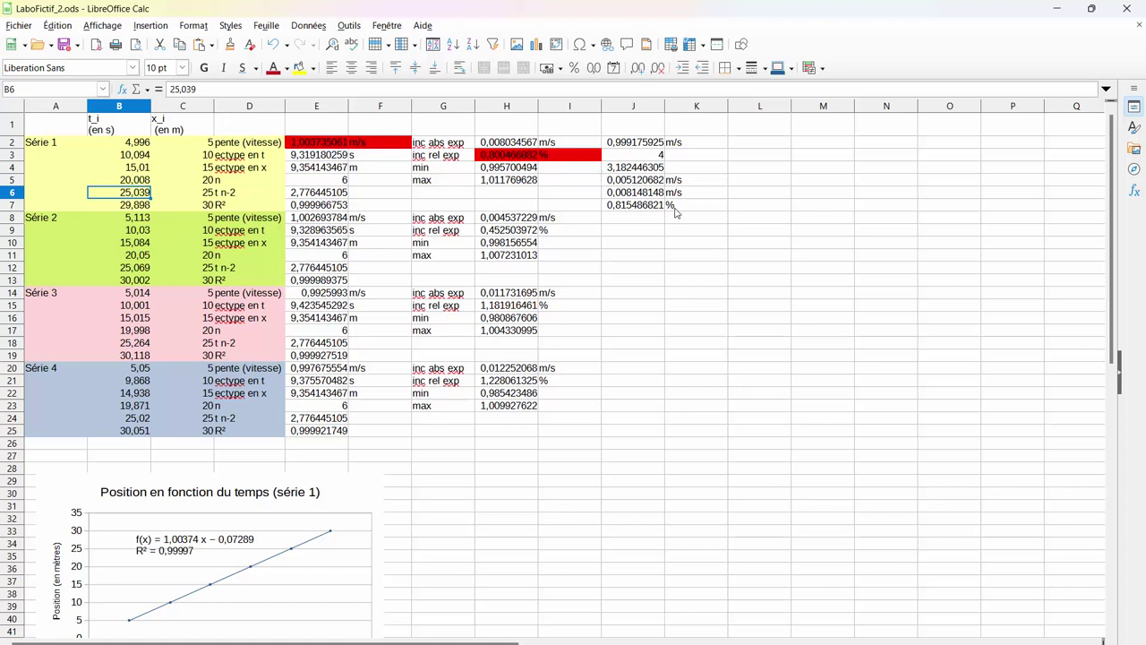
# Calculate Série 1's time differences in L5 with =B5-B2 and fill the formula down to L7.
pyautogui.click(775, 183)
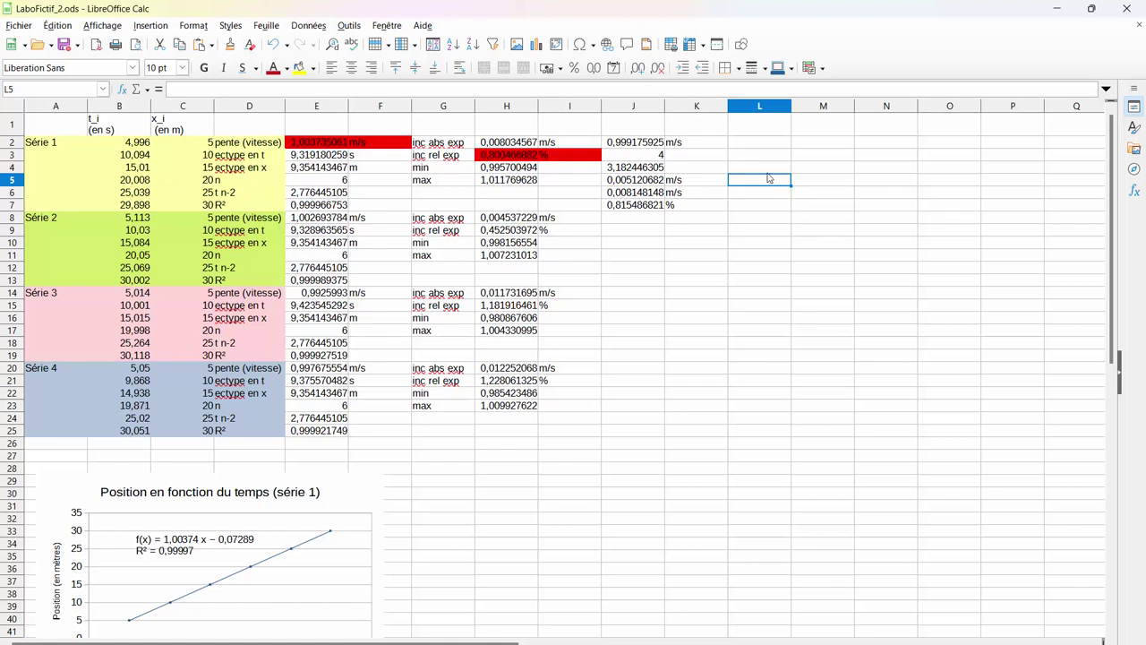
pyautogui.write('=')
pyautogui.click(114, 185)
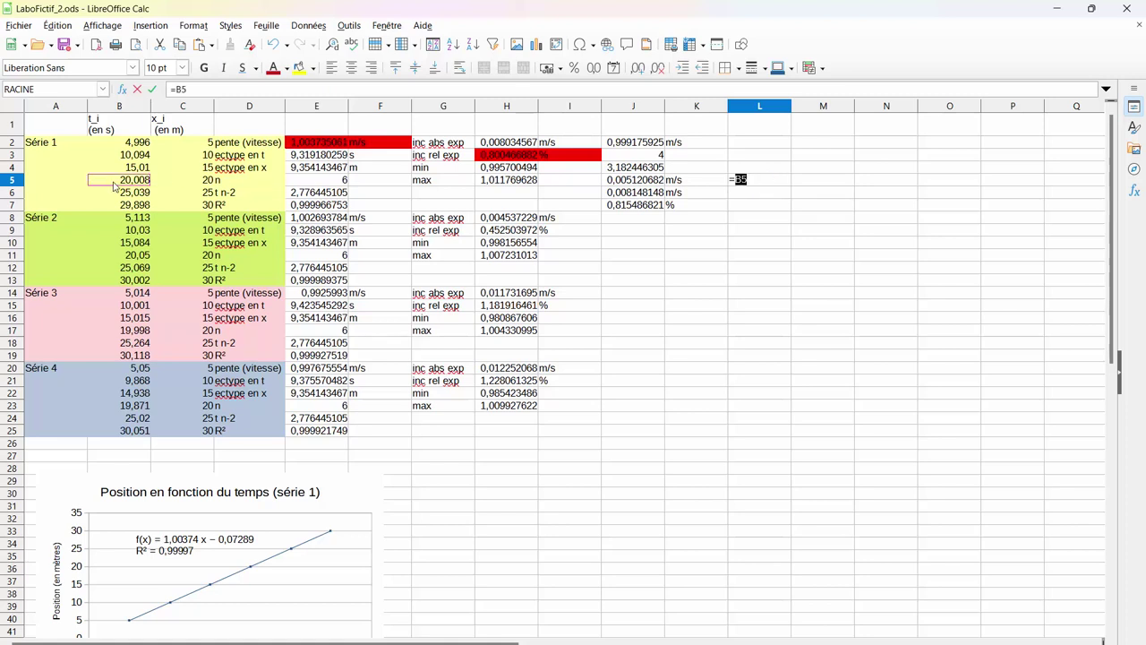
pyautogui.write('-')
pyautogui.click(131, 144)
pyautogui.press('Return')
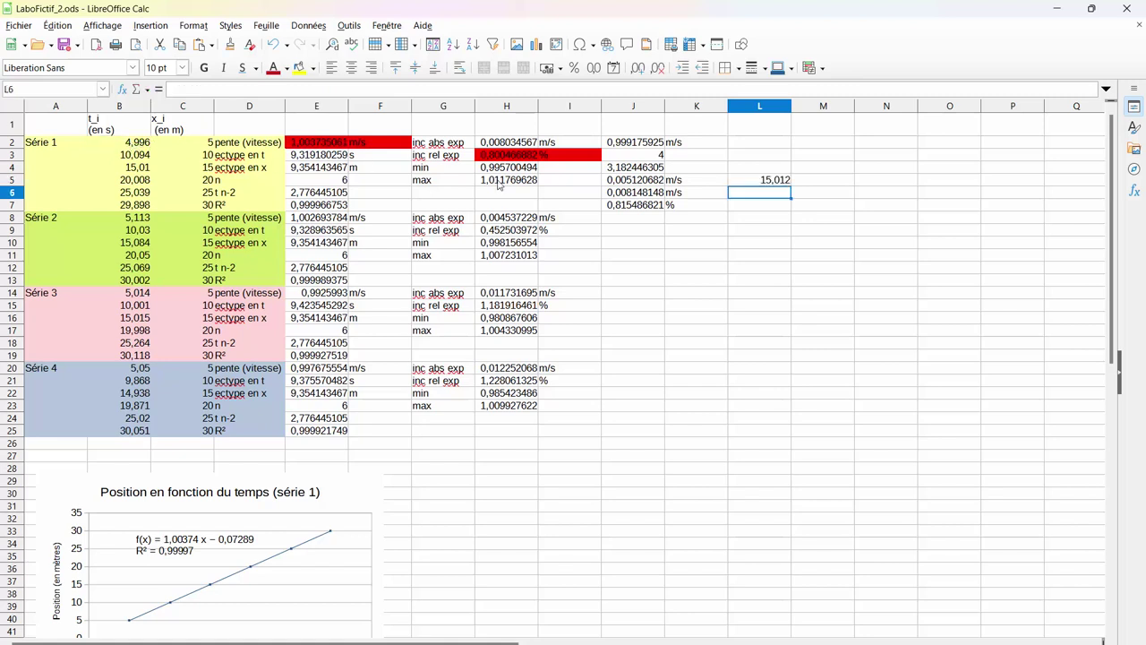
pyautogui.click(754, 183)
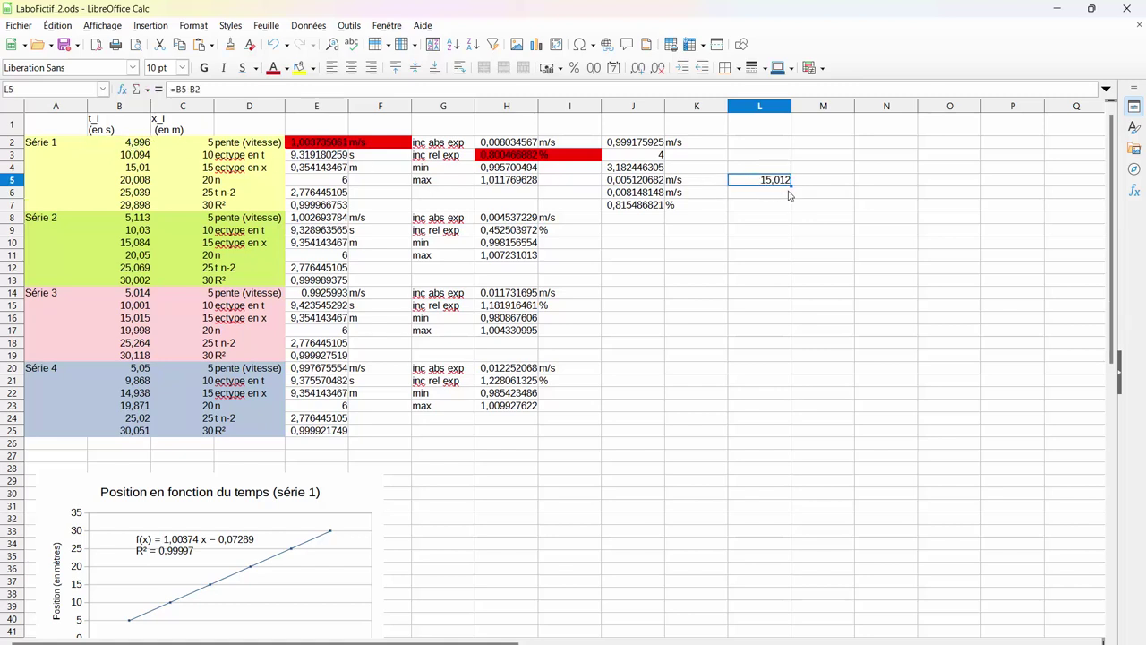
pyautogui.moveTo(792, 185); pyautogui.dragTo(788, 208)
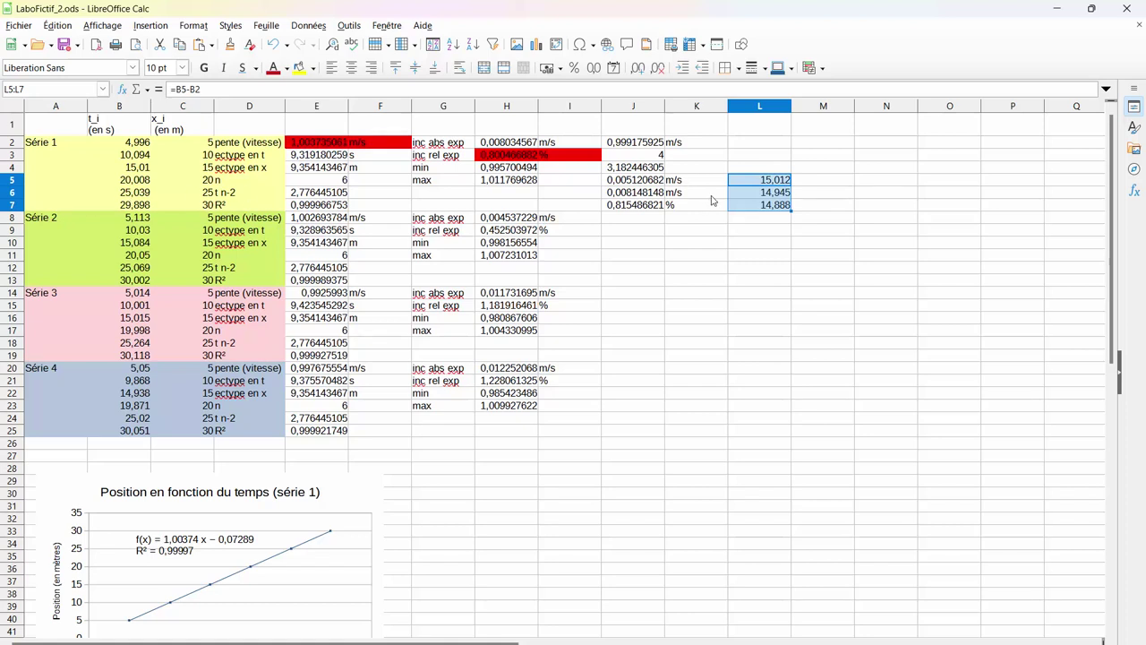
# Calculate Série 1's position differences in M5 with =C5-C2 and fill the formula down to M7.
pyautogui.click(820, 184)
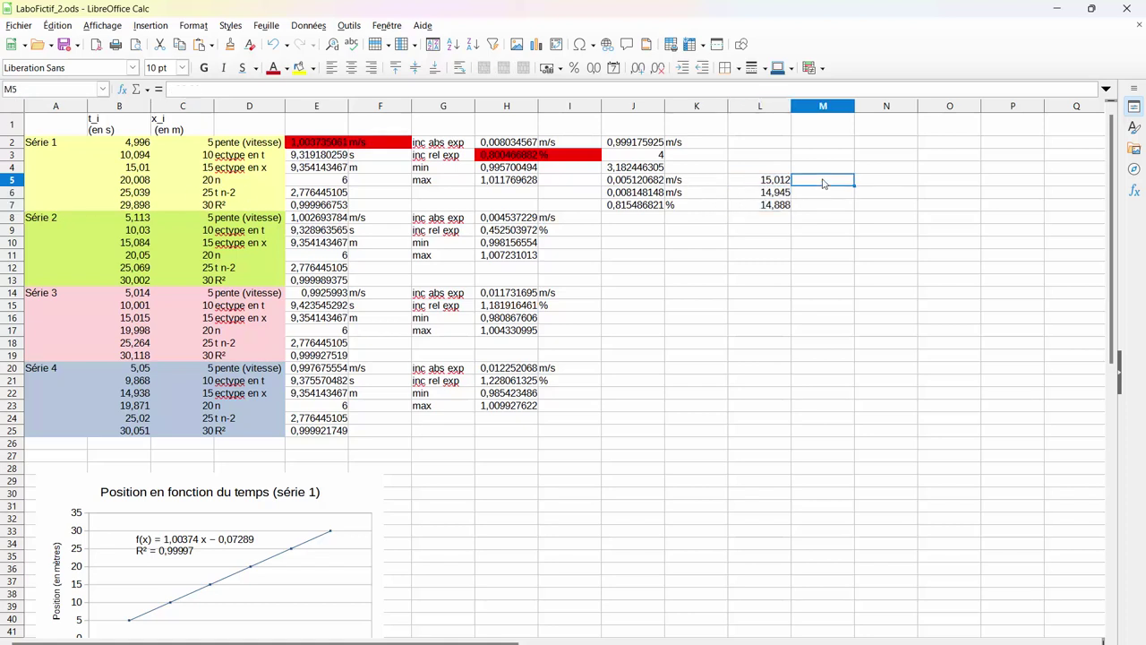
pyautogui.write('=')
pyautogui.click(203, 181)
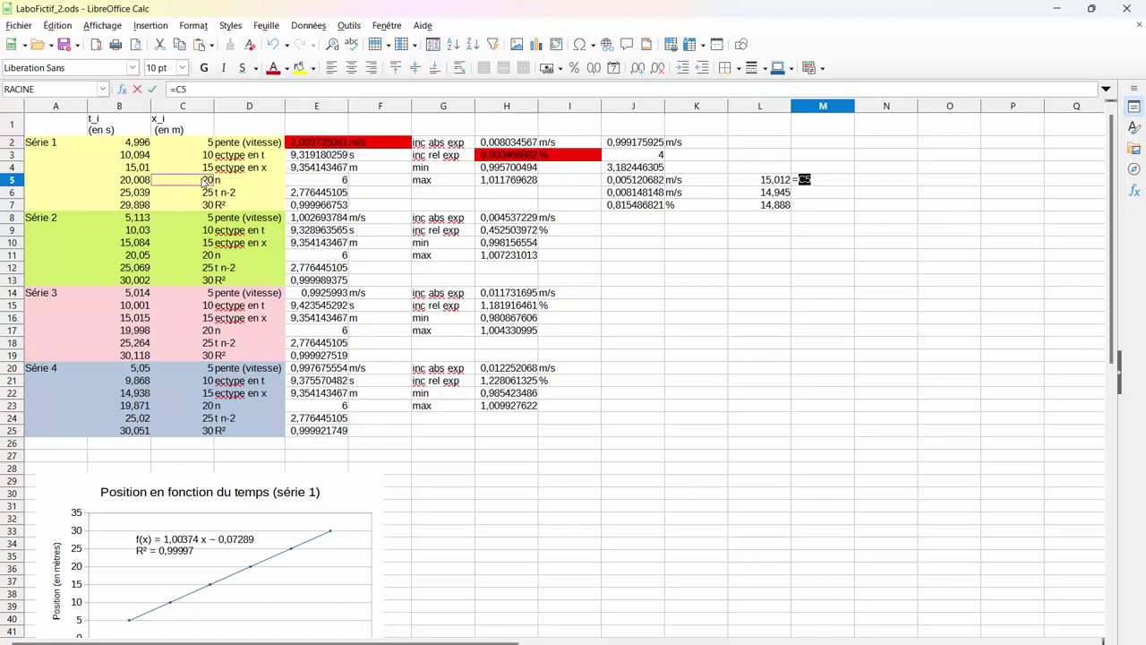
pyautogui.write('-')
pyautogui.click(193, 146)
pyautogui.press('Return')
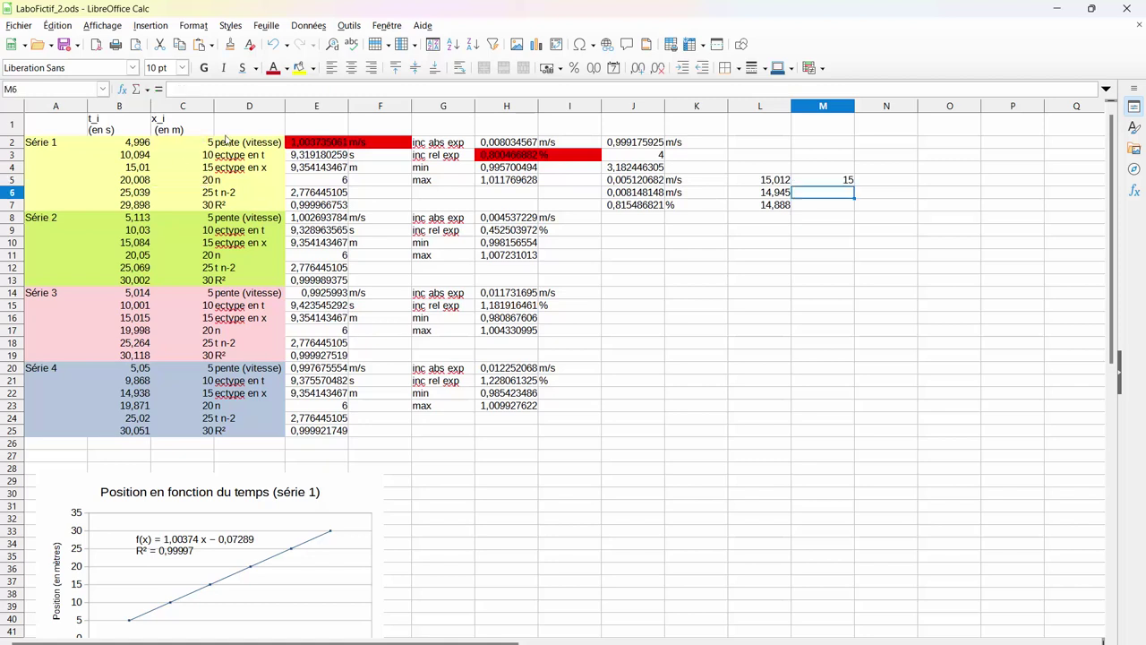
pyautogui.click(835, 182)
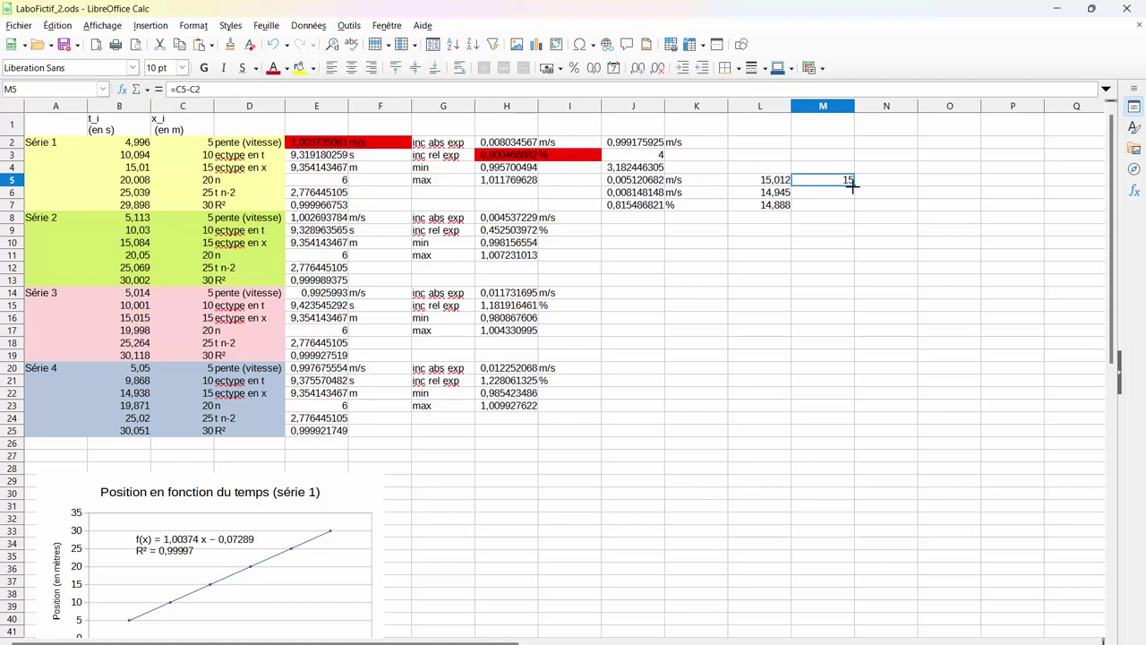
pyautogui.moveTo(855, 186); pyautogui.dragTo(855, 206)
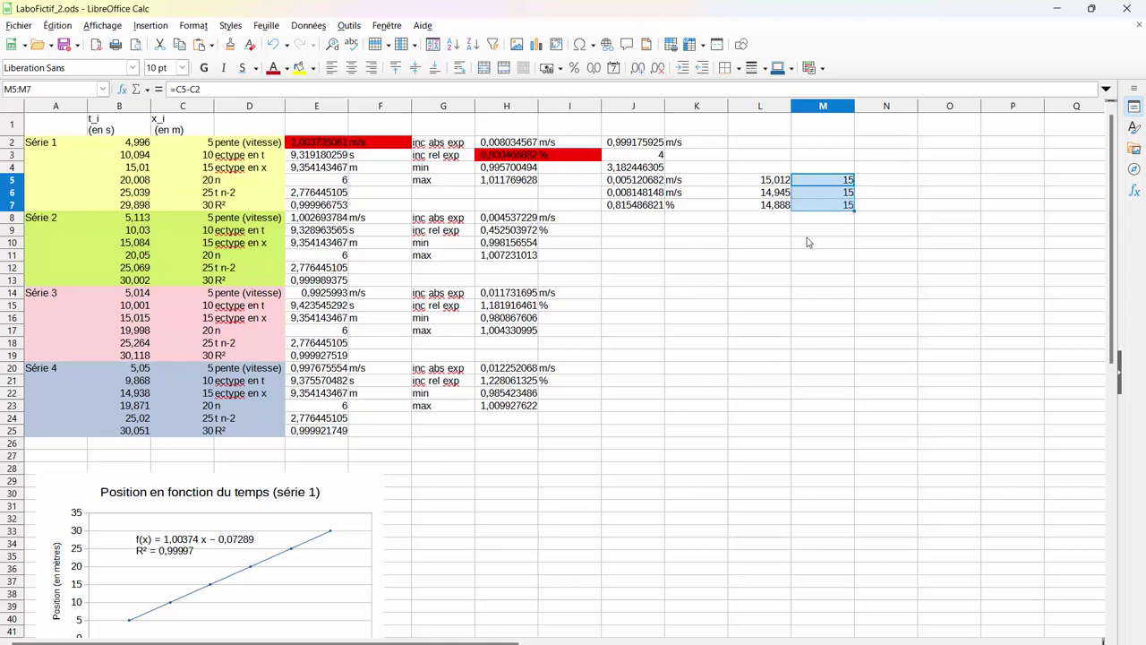
# Calculate Série 1's speeds in N5 with =M5/L5 and fill the formula down to N7.
pyautogui.click(904, 186)
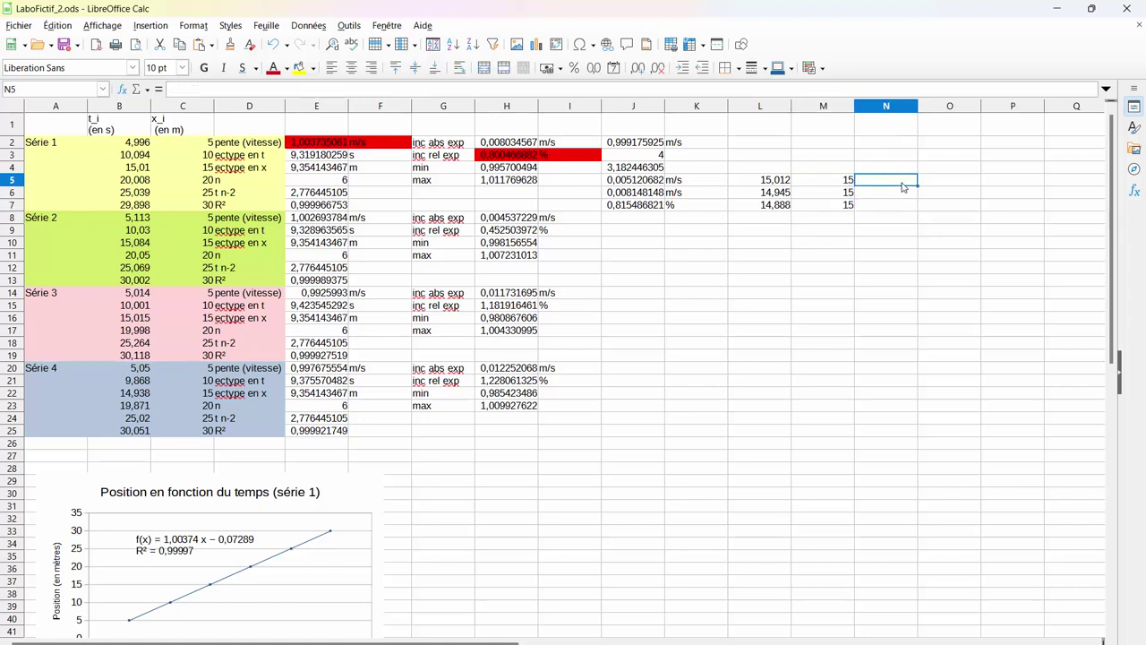
pyautogui.write('=')
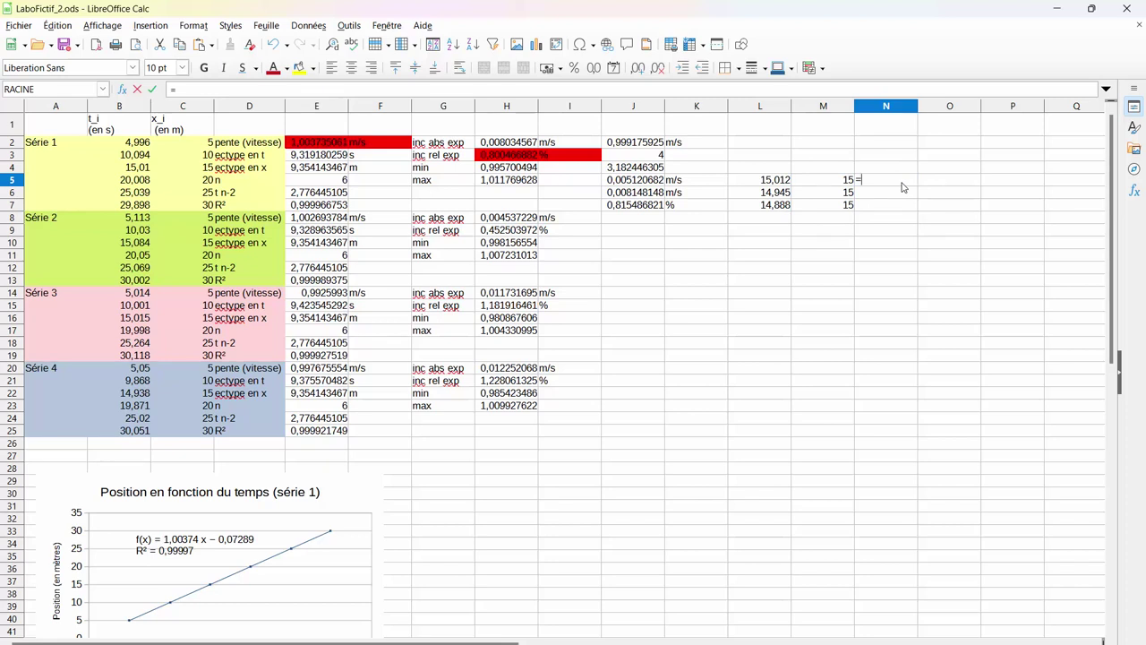
pyautogui.click(833, 183)
pyautogui.write('/')
pyautogui.click(775, 183)
pyautogui.press('Return')
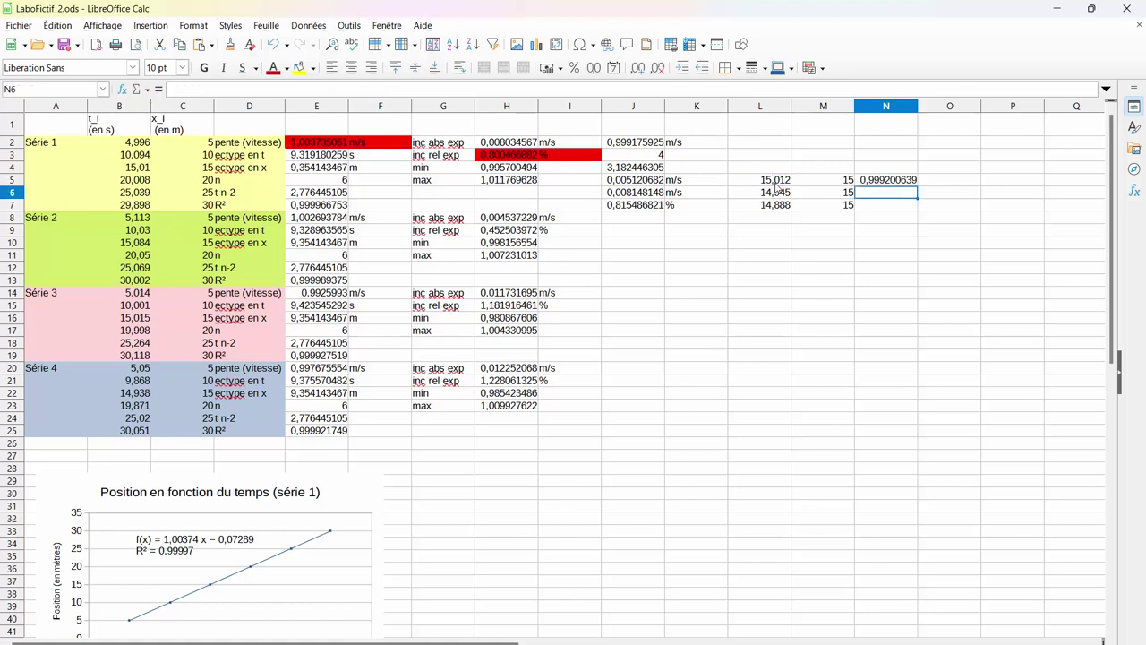
pyautogui.click(907, 183)
pyautogui.moveTo(918, 182); pyautogui.dragTo(916, 207)
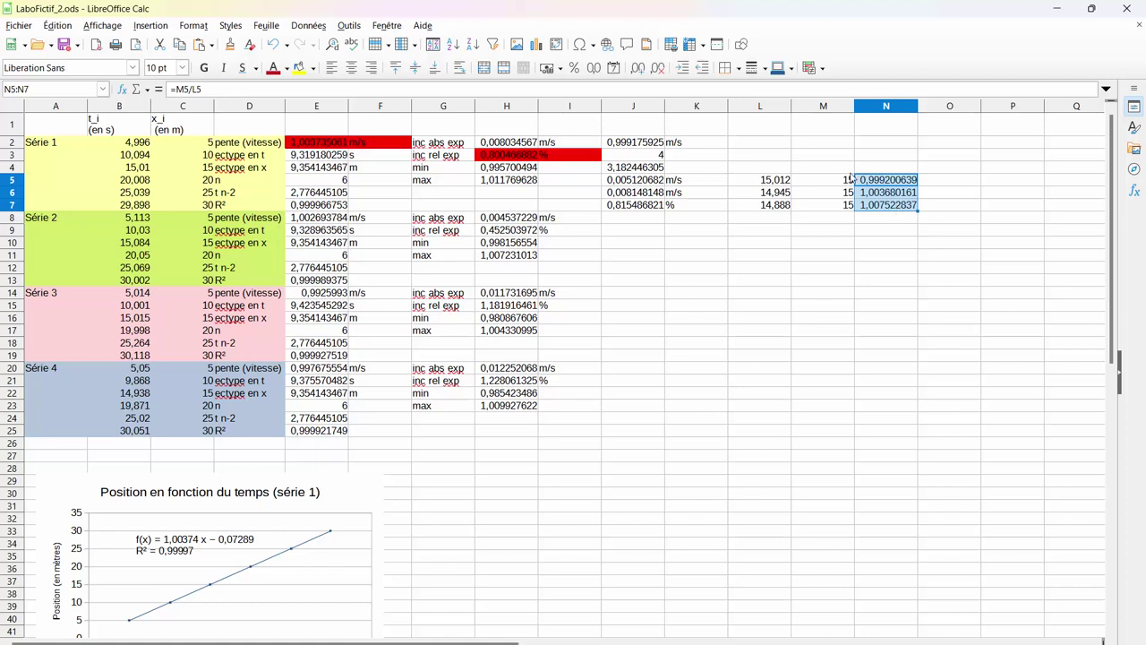
pyautogui.click(824, 219)
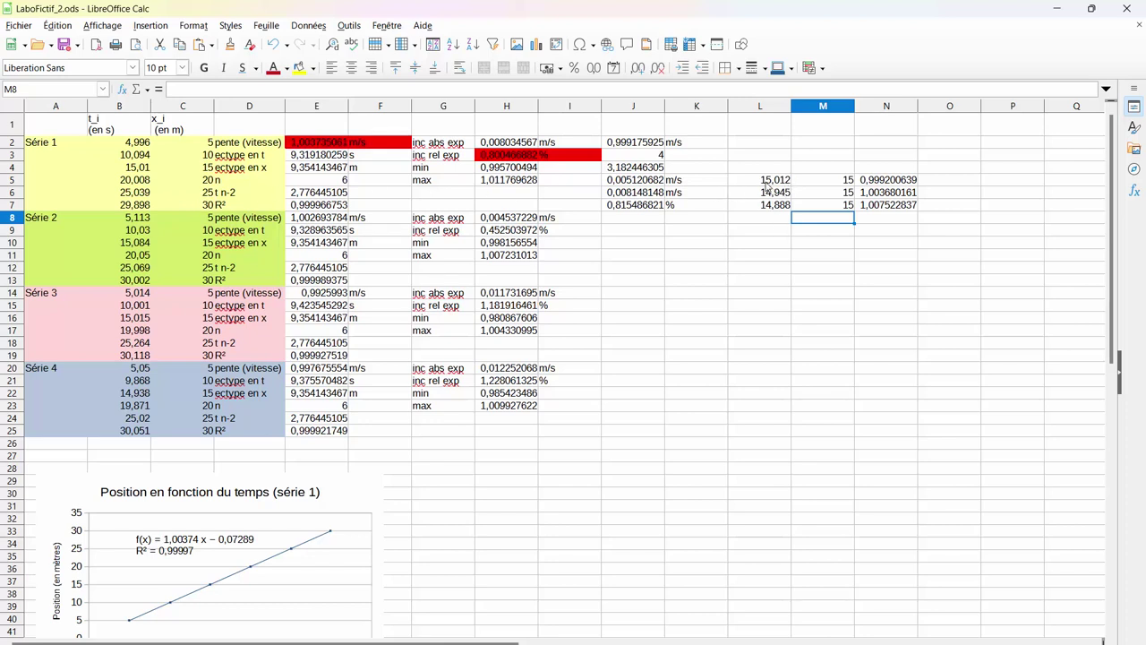
# Copy the difference and speed formulas in L5:N7 to L11 for Série 2 and L17 for Série 3.
pyautogui.moveTo(767, 184); pyautogui.dragTo(899, 206)
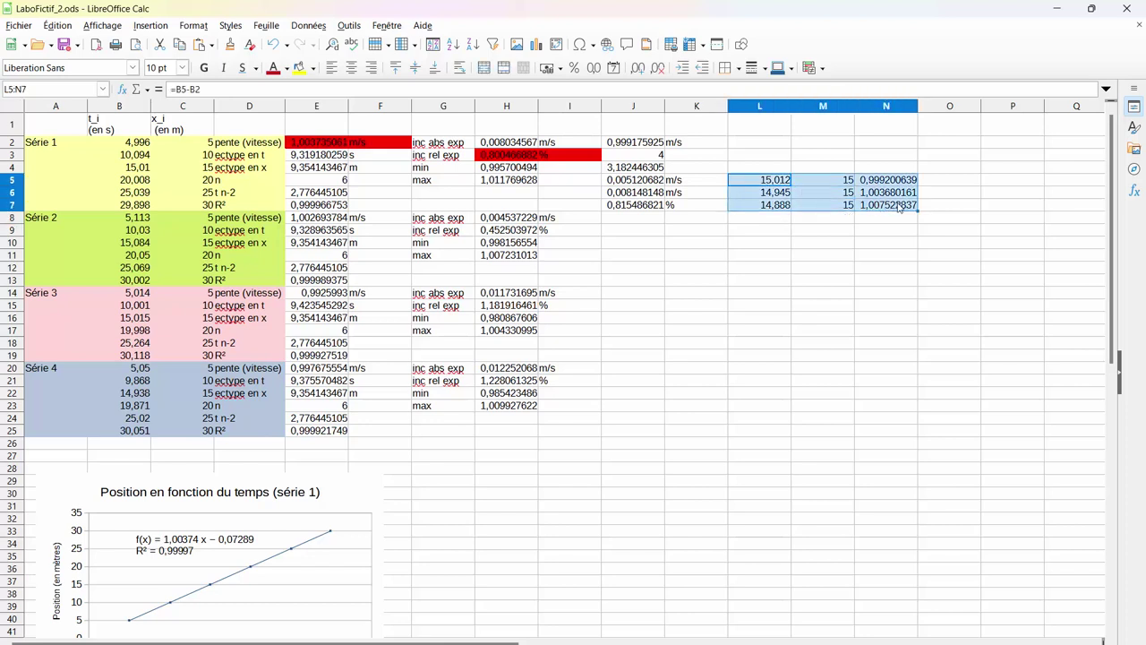
pyautogui.hotkey('ctrl', 'c')
pyautogui.click(749, 258)
pyautogui.hotkey('ctrl', 'v')
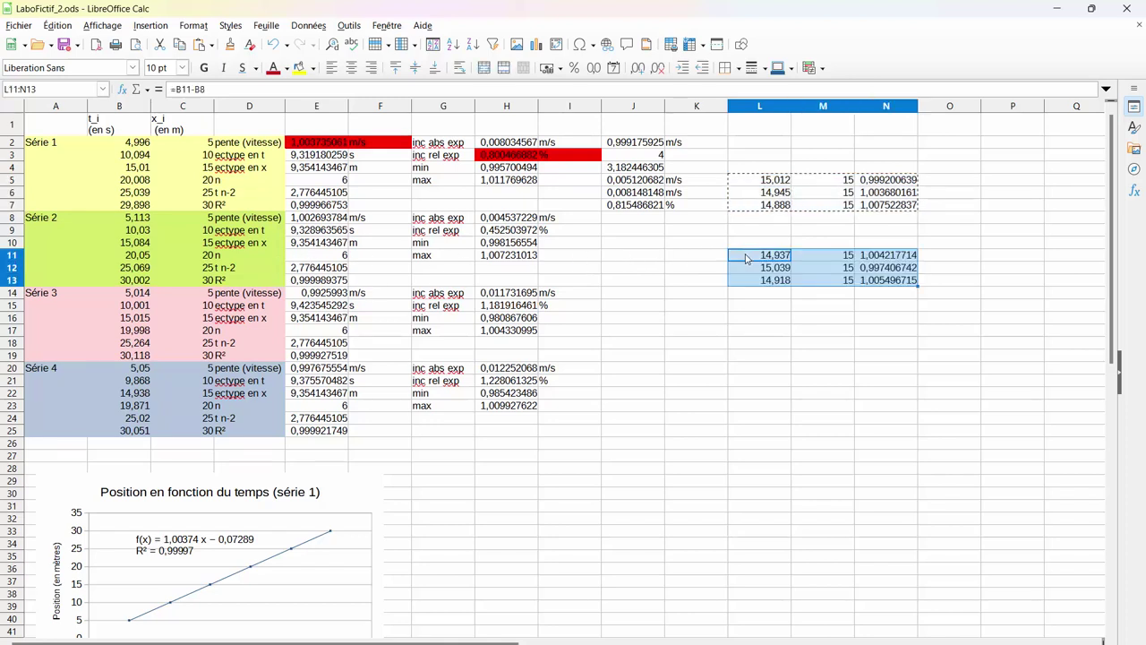
pyautogui.click(746, 334)
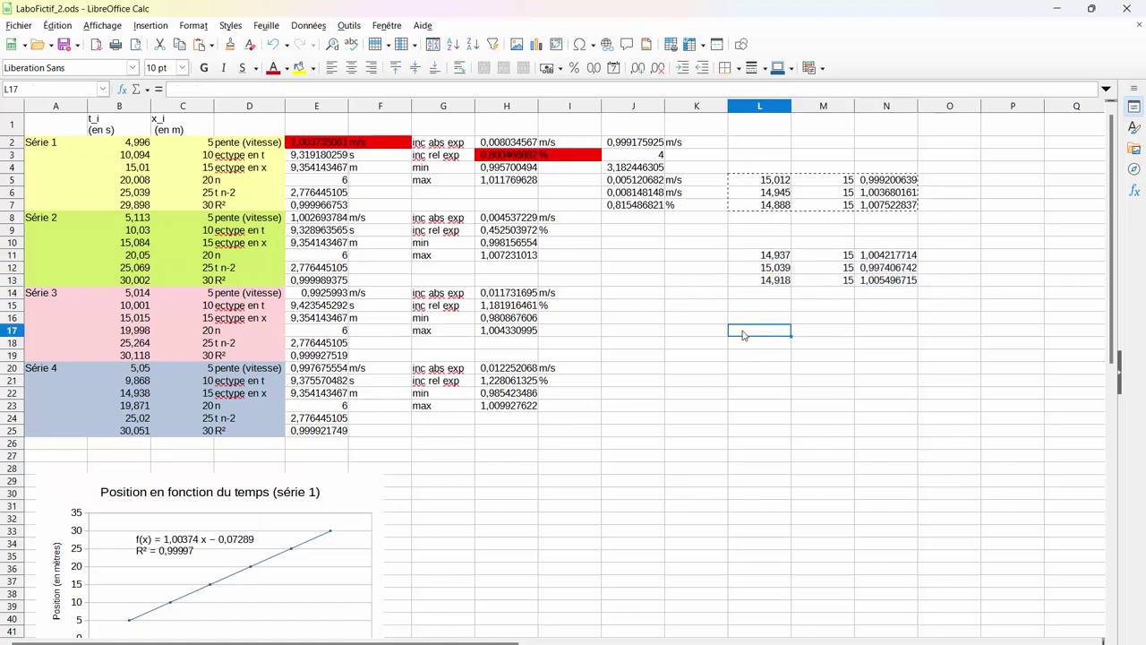
pyautogui.hotkey('ctrl', 'v')
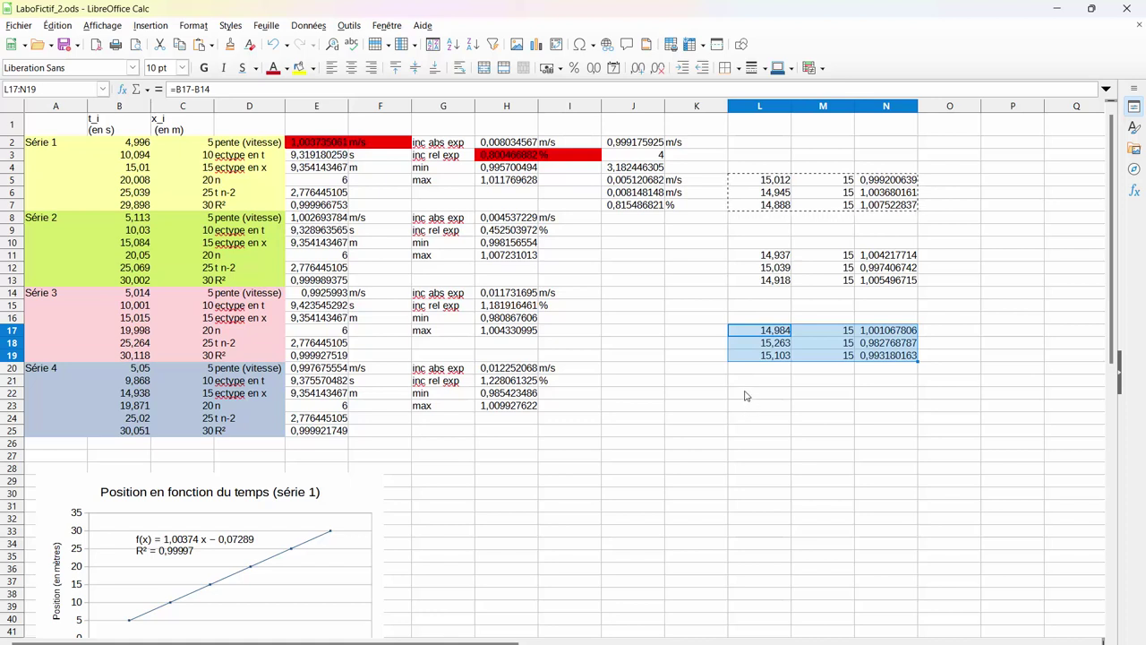
pyautogui.click(746, 395)
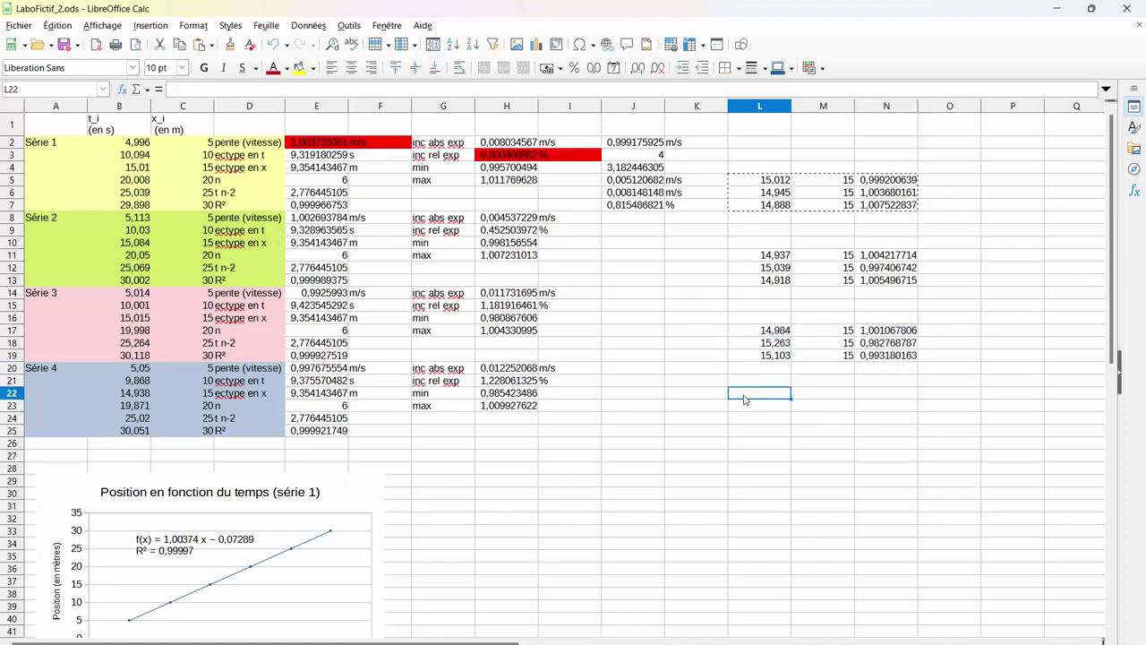
pyautogui.hotkey('ctrl', 'v')
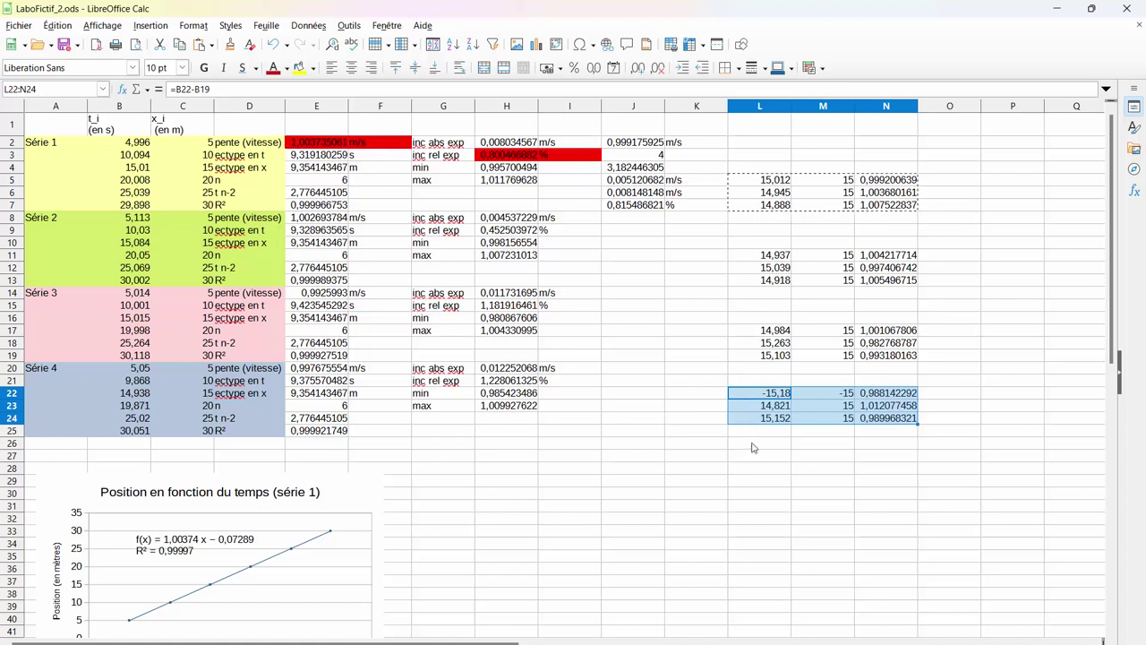
pyautogui.click(751, 398)
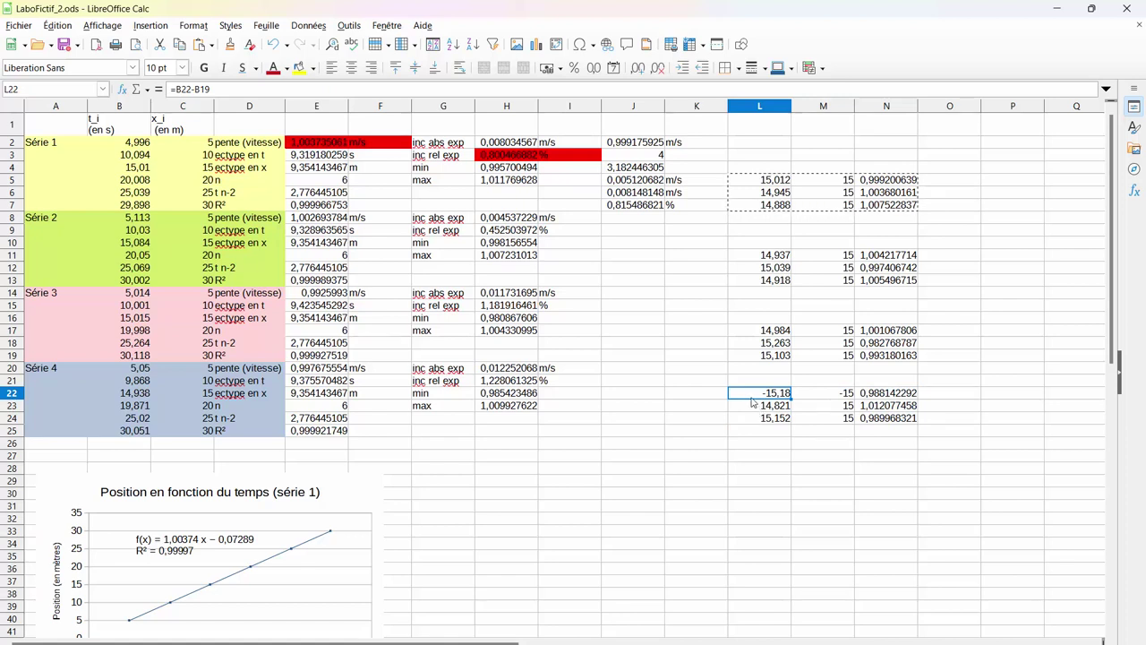
pyautogui.moveTo(755, 398); pyautogui.dragTo(894, 418)
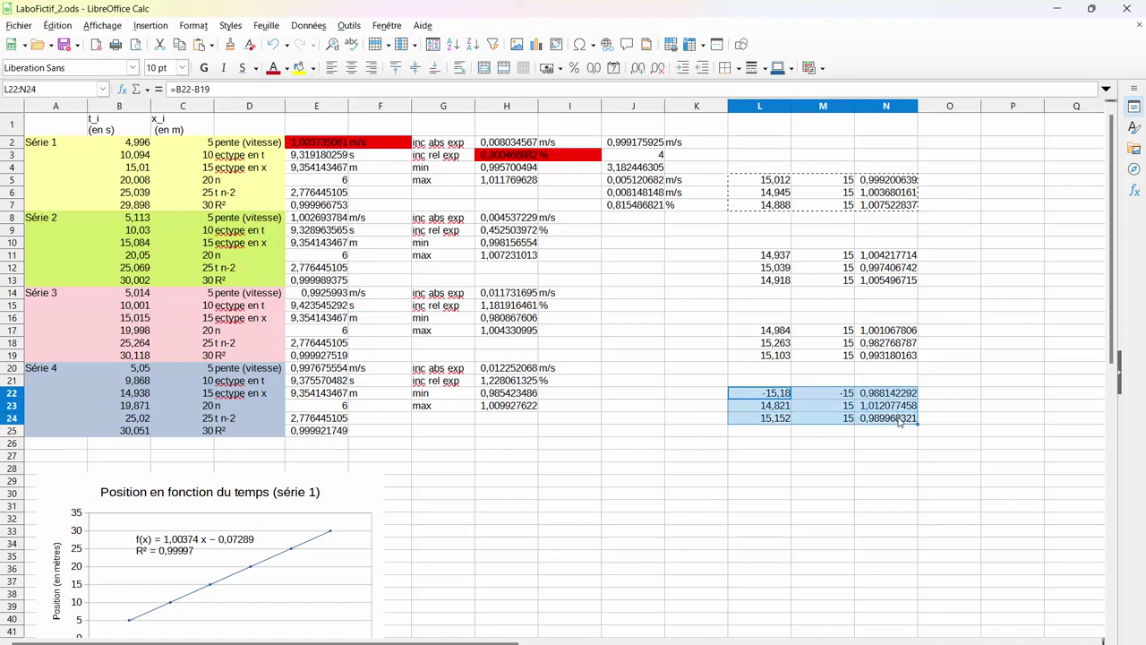
pyautogui.press('Delete')
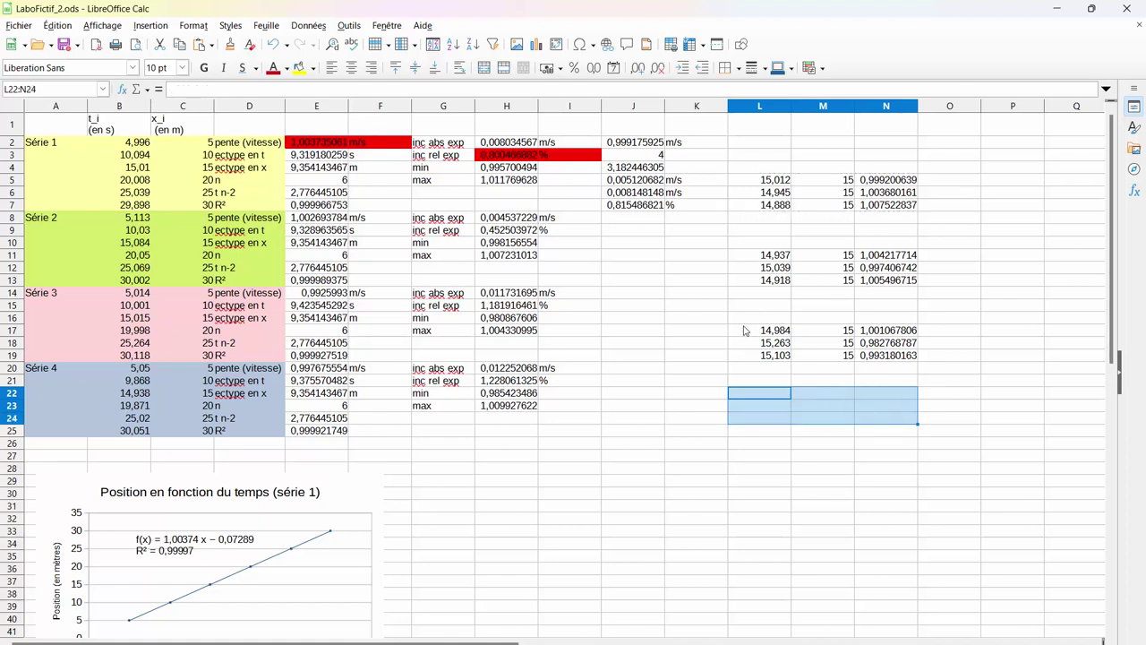
# Paste the copied difference and speed formulas at L23 for Série 4.
pyautogui.click(757, 408)
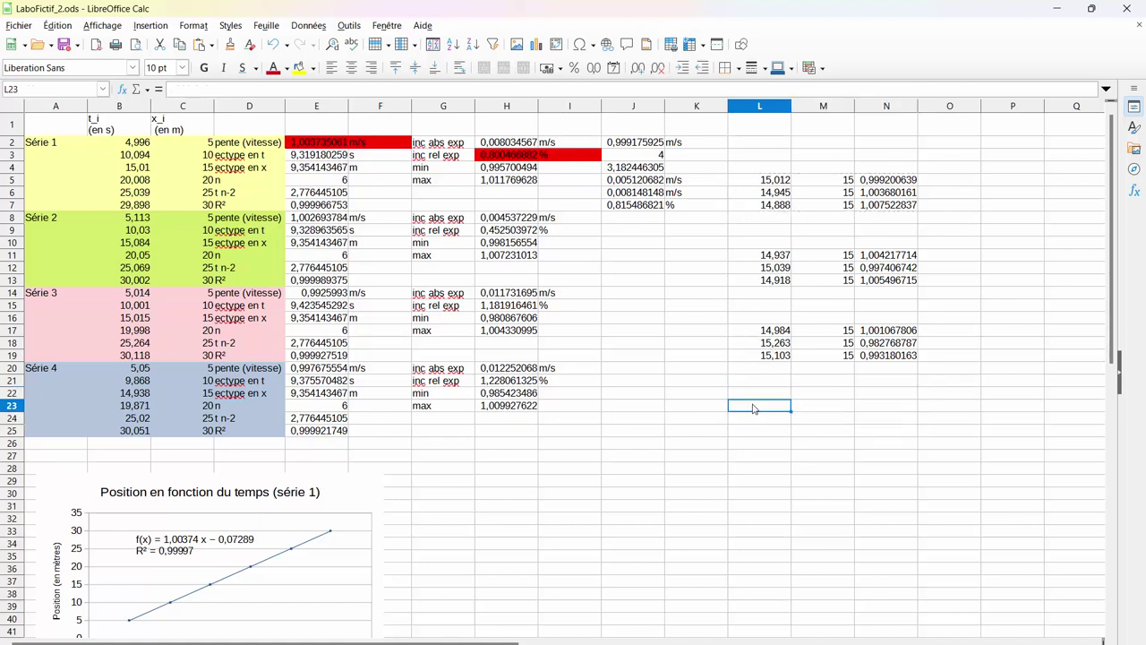
pyautogui.hotkey('ctrl', 'v')
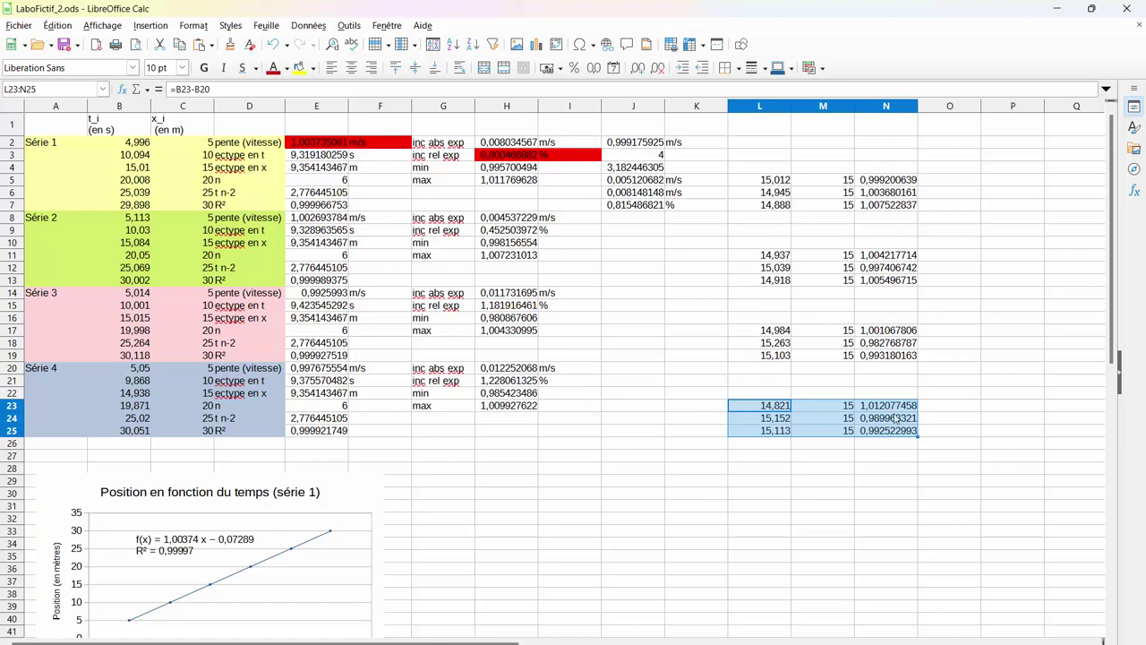
pyautogui.click(901, 467)
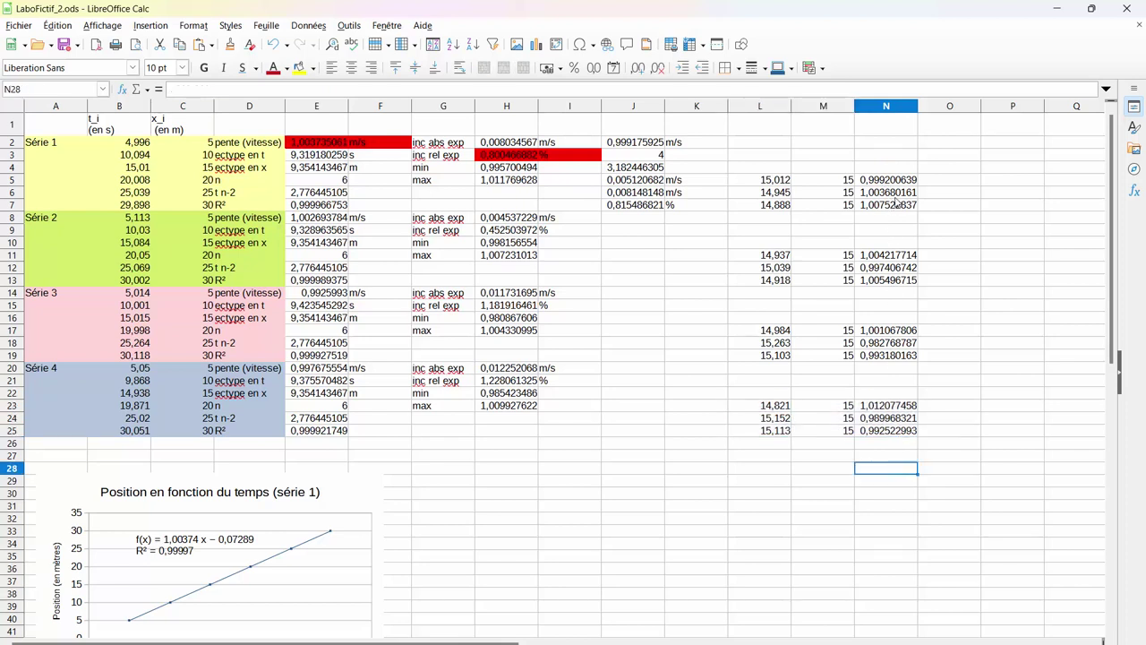
# Calculate the mean of all the speeds in O2 with MOYENNE over N5:N25.
pyautogui.click(956, 142)
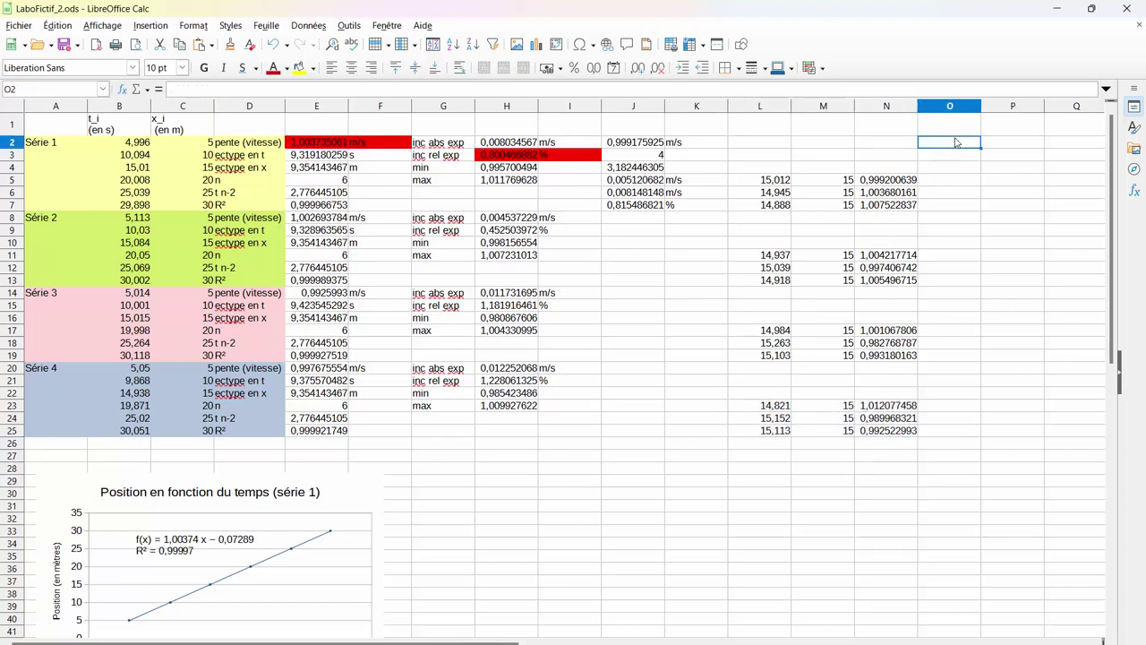
pyautogui.write('=moy')
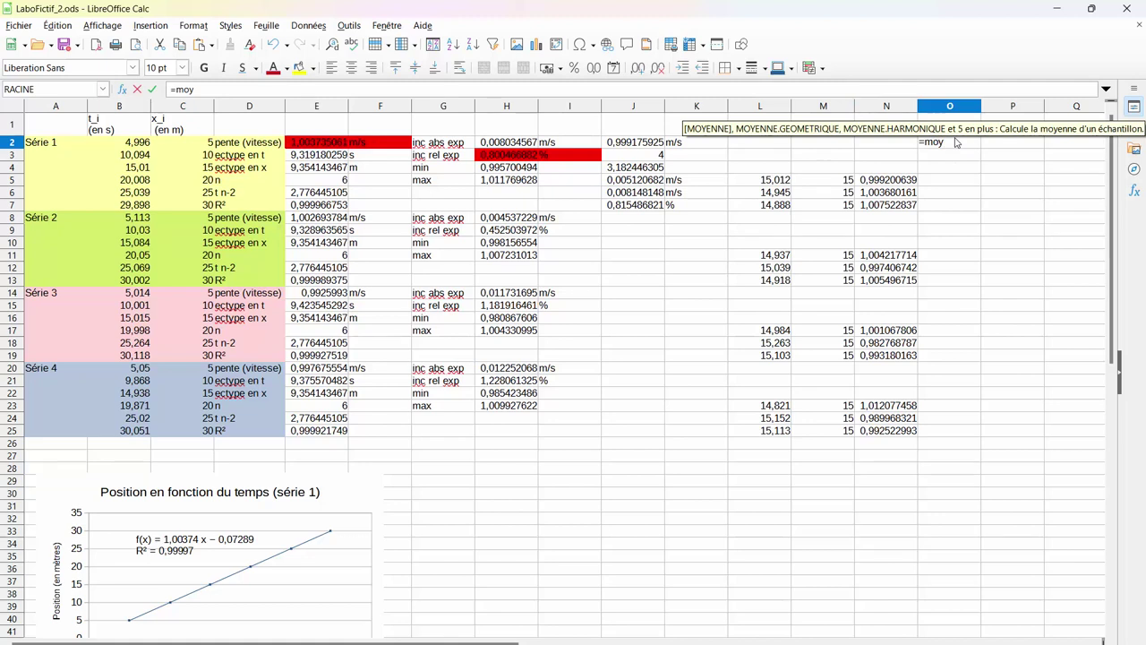
pyautogui.press('Return')
pyautogui.click(871, 182)
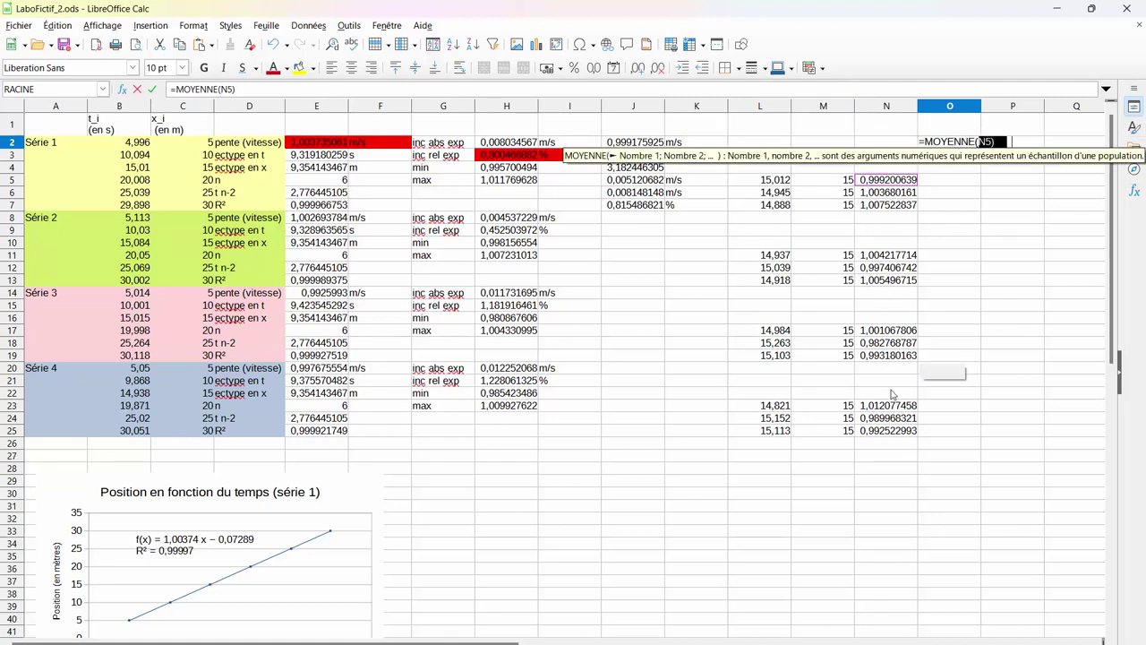
pyautogui.moveTo(891, 394); pyautogui.dragTo(896, 430)
pyautogui.press('Return')
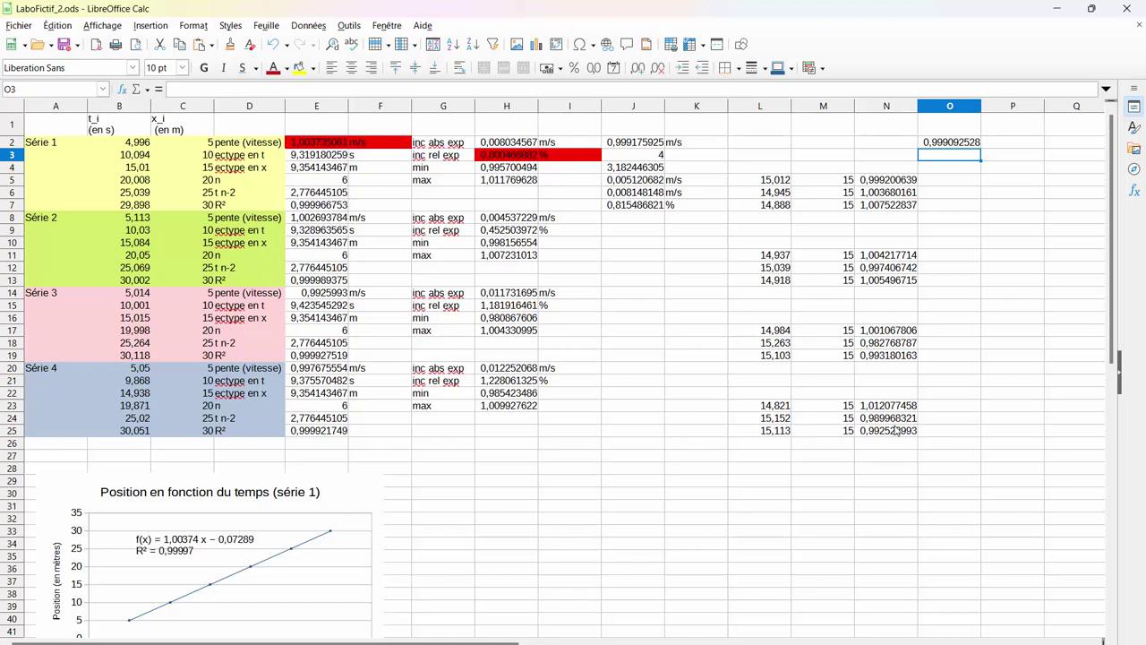
# Enter 12 as the sample size in O3 and calculate the t factor in O4 with LOI.STUDENT.INVERSE(0,975;O3-2).
pyautogui.write('12')
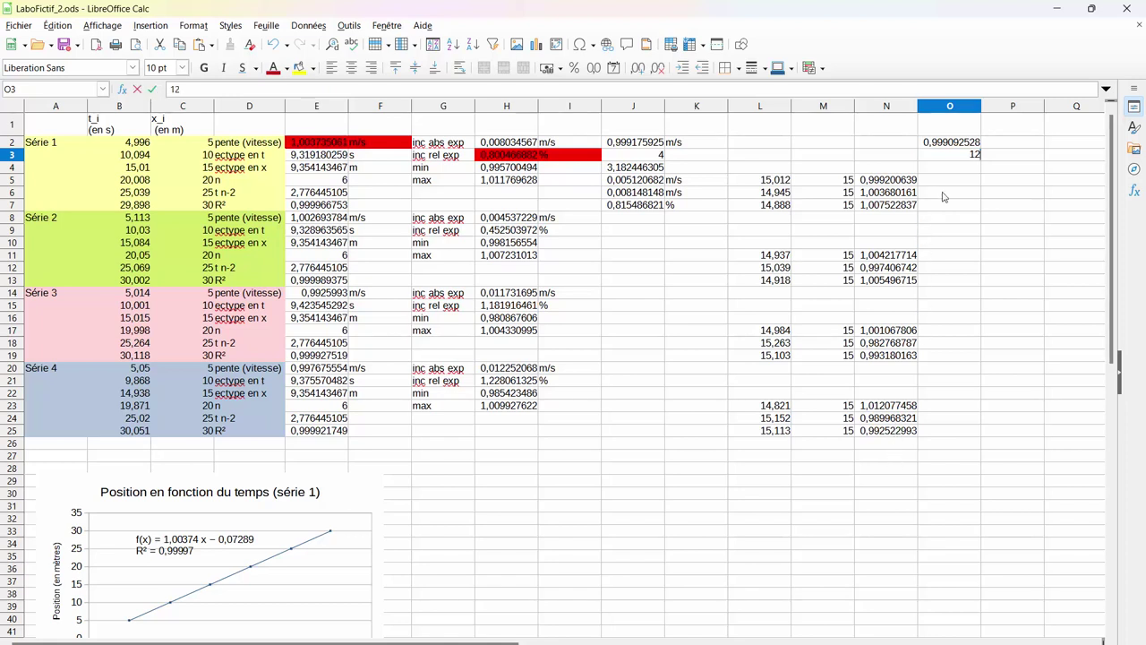
pyautogui.click(957, 167)
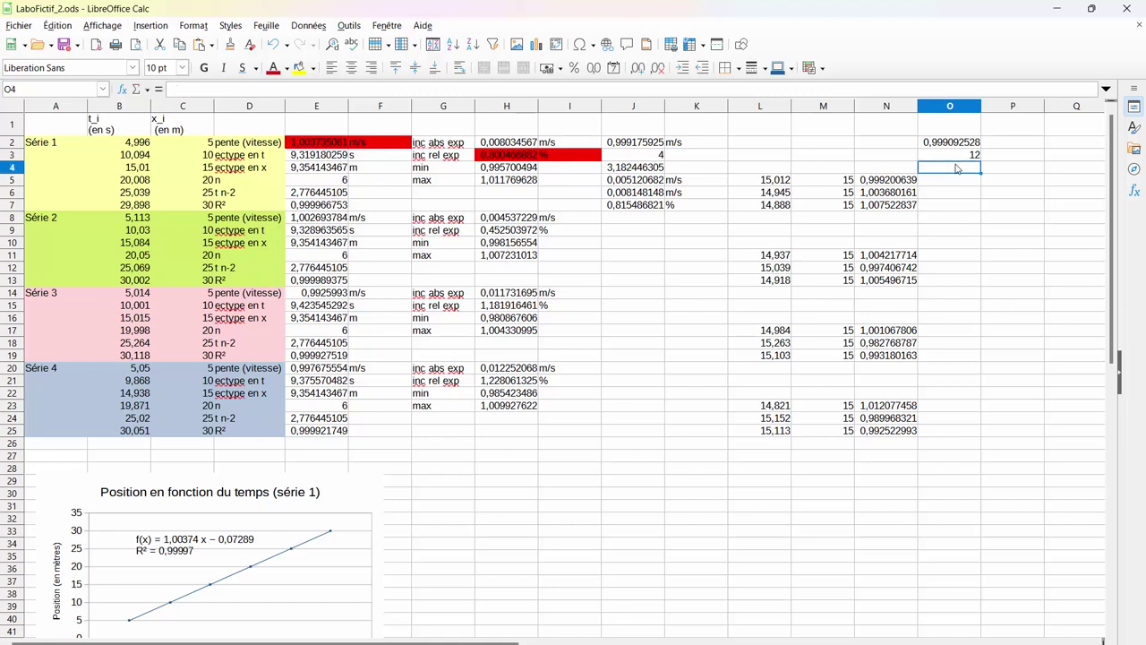
pyautogui.write('=loi')
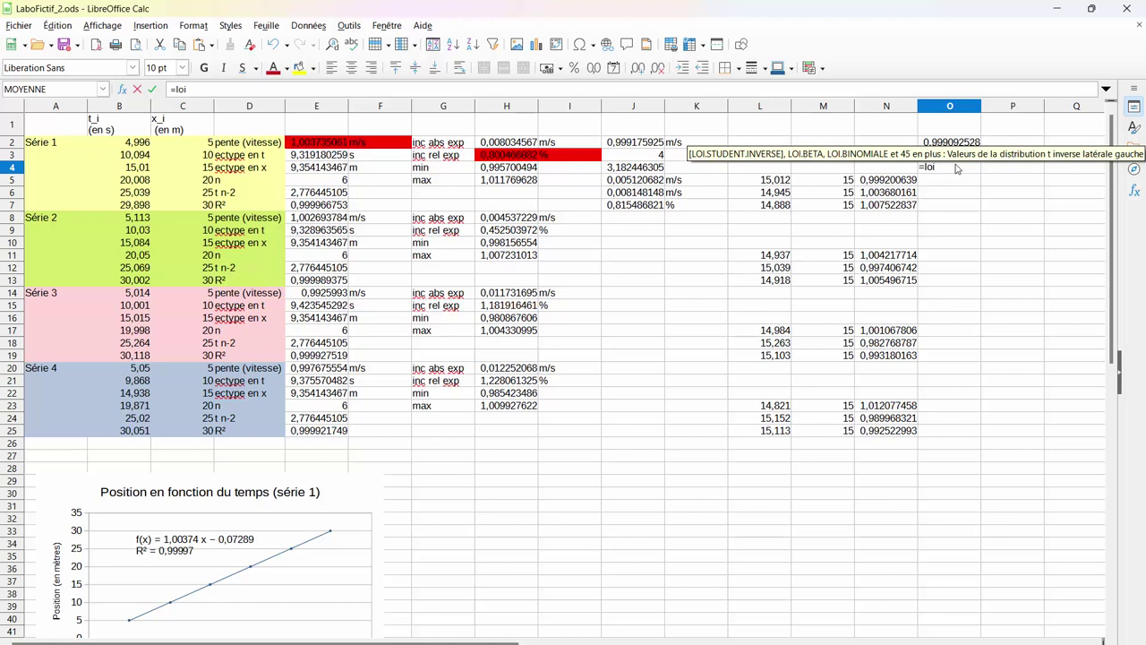
pyautogui.press('Return')
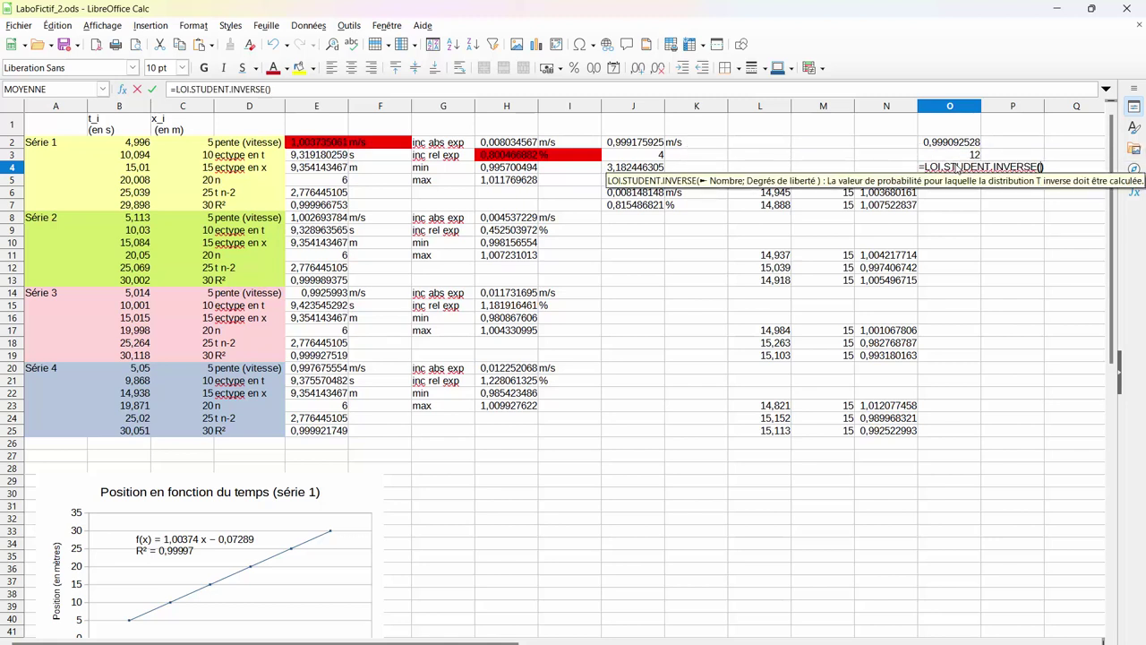
pyautogui.write('0,975;')
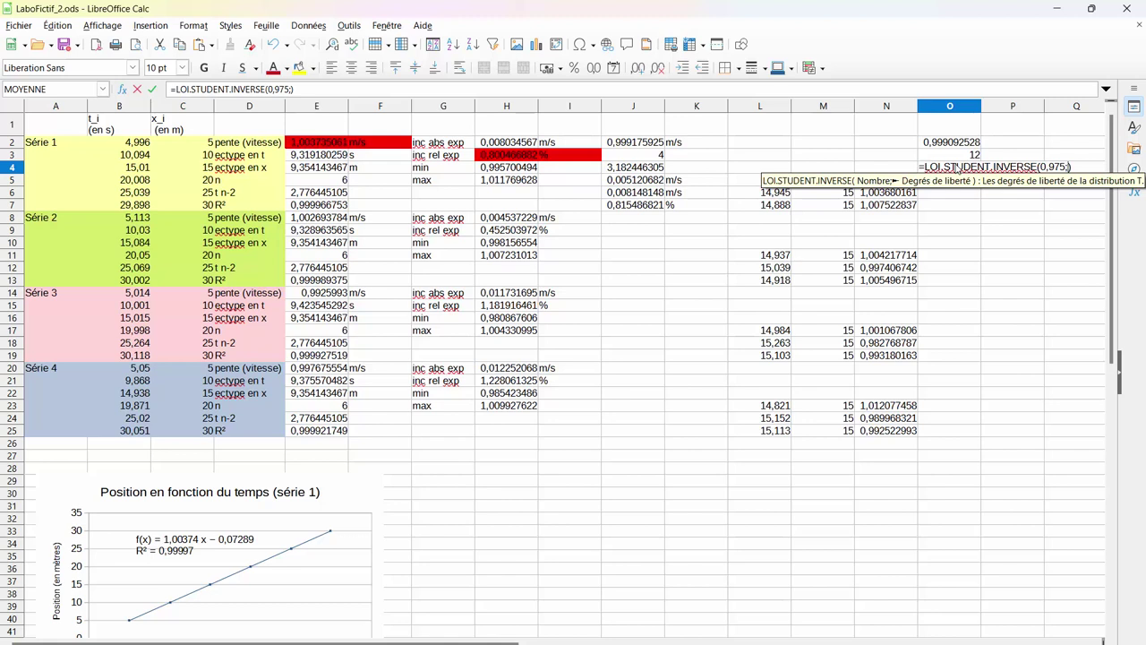
pyautogui.click(972, 157)
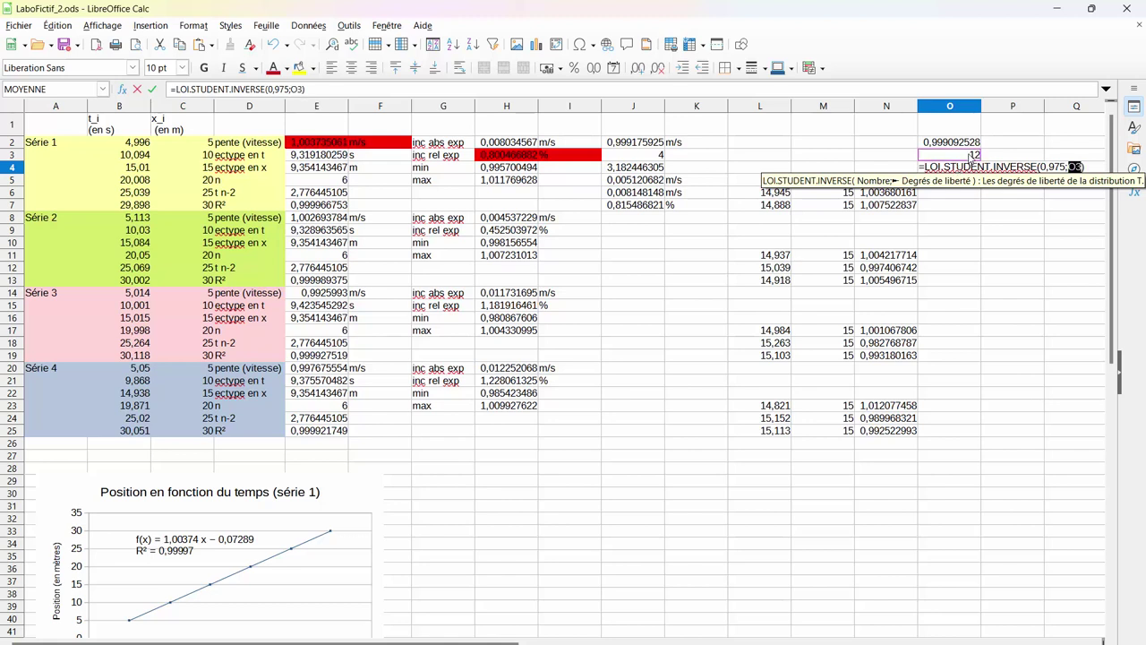
pyautogui.press('Return')
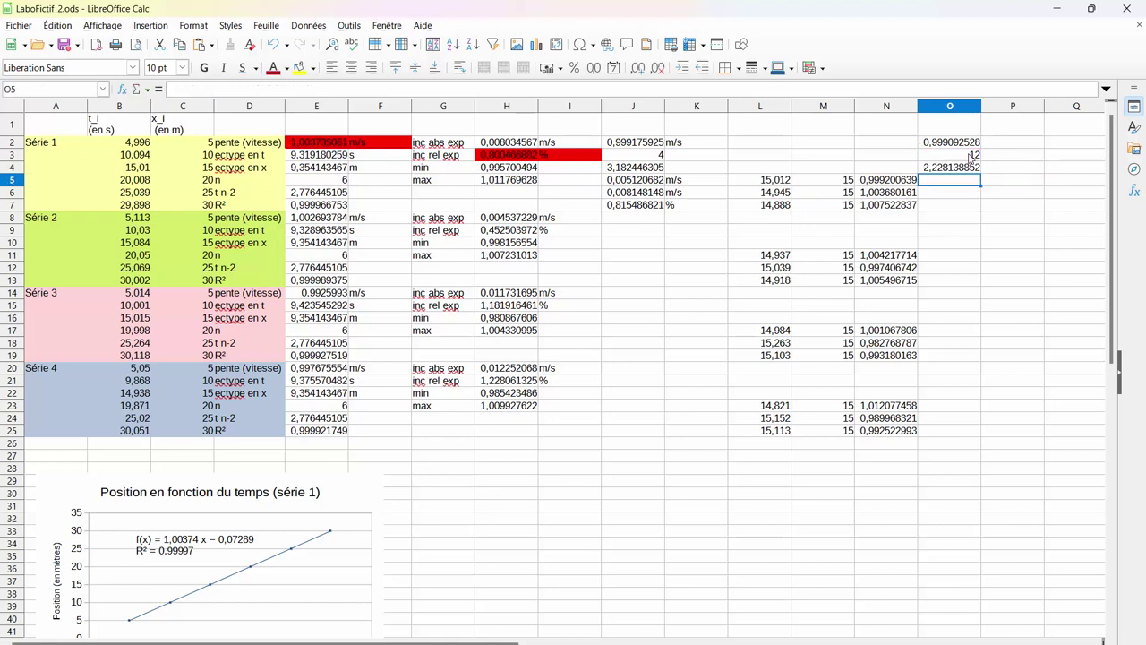
# Calculate the standard deviation of all the speeds in O5 with ECARTYPE over N5:N25.
pyautogui.write('=ecart')
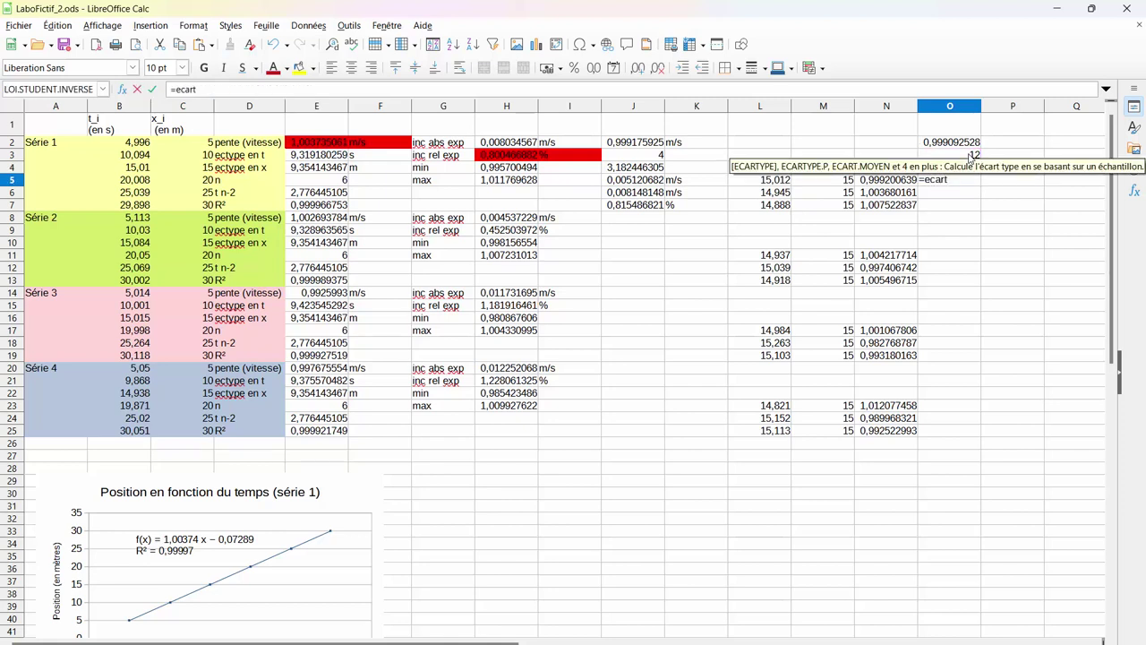
pyautogui.press('Return')
pyautogui.click(910, 182)
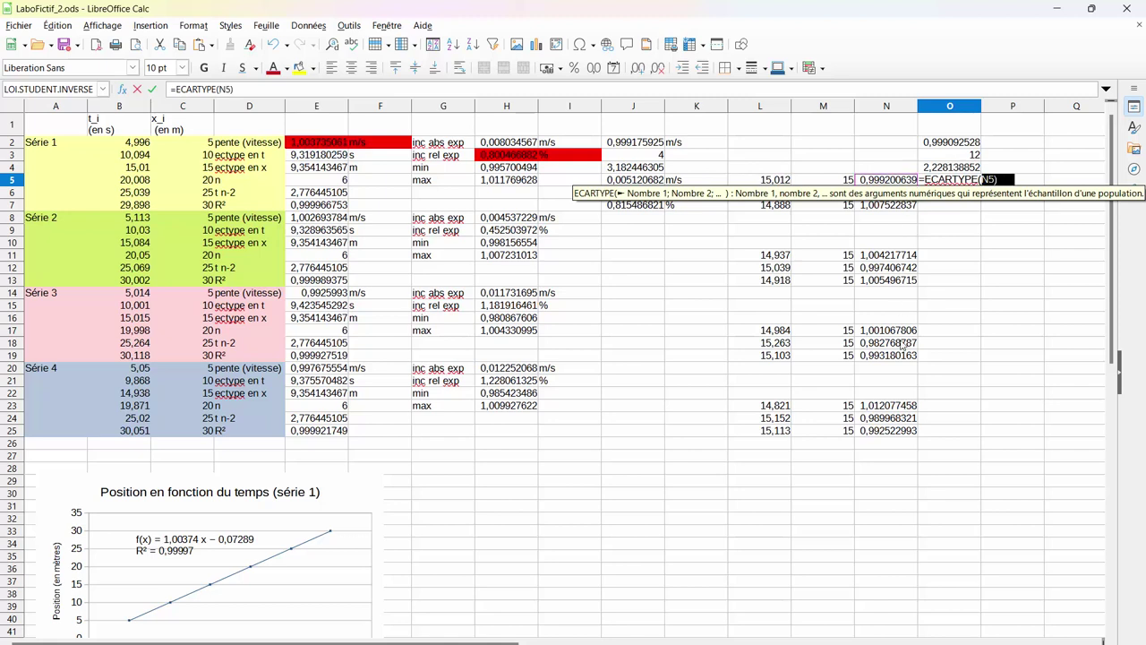
pyautogui.moveTo(902, 344); pyautogui.dragTo(907, 431)
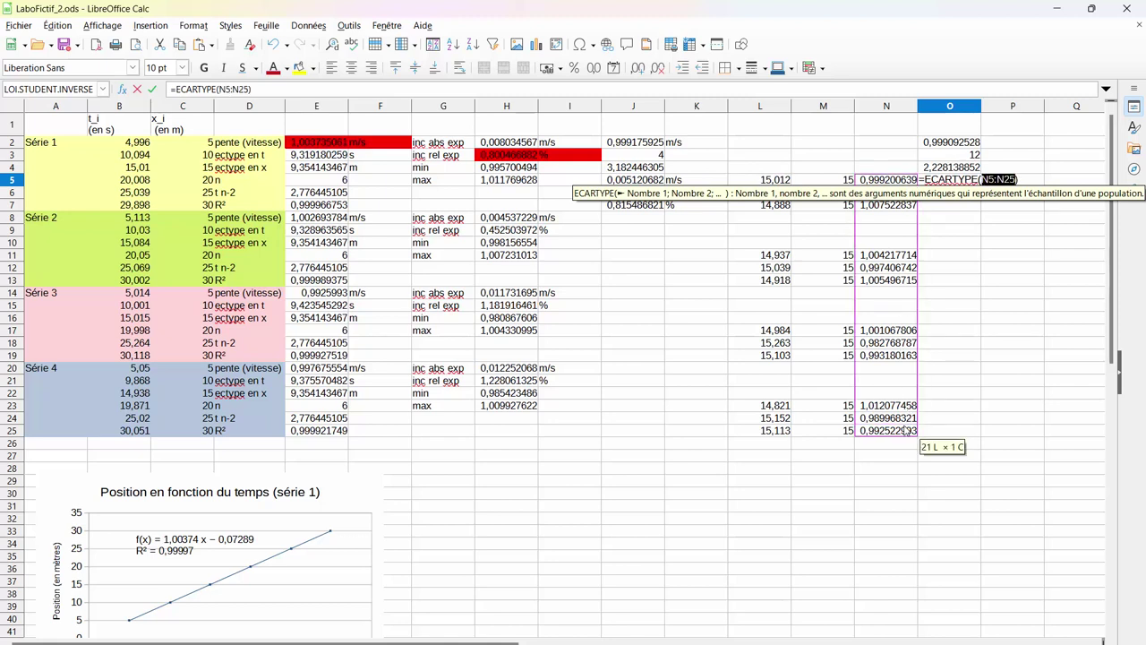
pyautogui.press('Return')
# Enter the unit m/s in P5 beside the standard deviation and in P2 beside the mean speed.
pyautogui.click(999, 182)
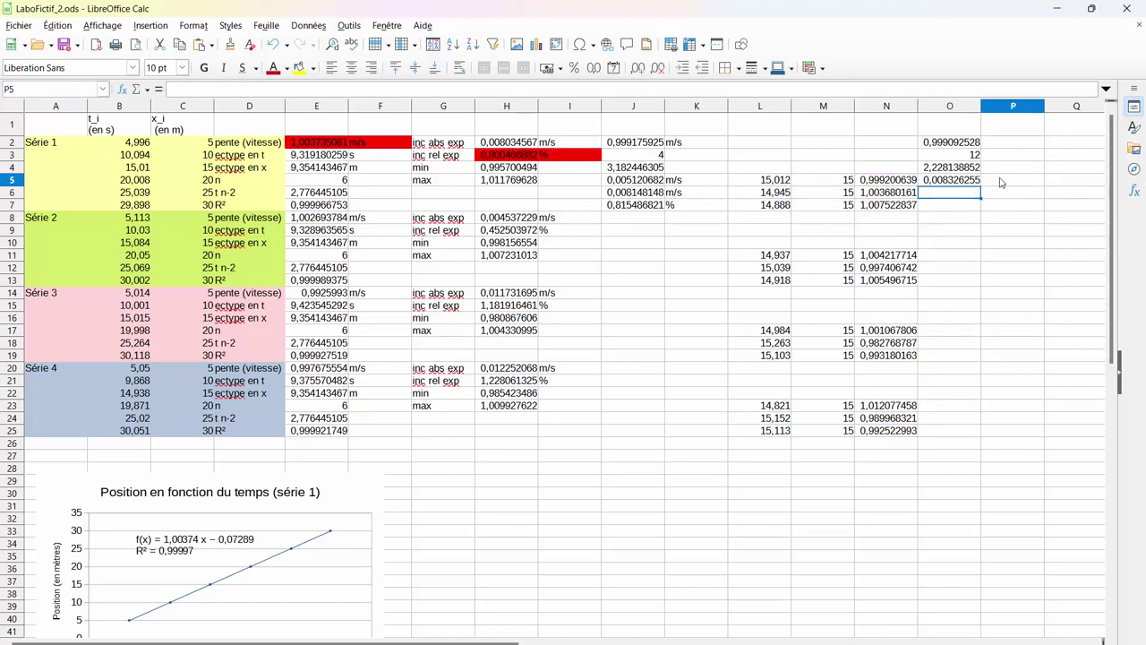
pyautogui.write('m')
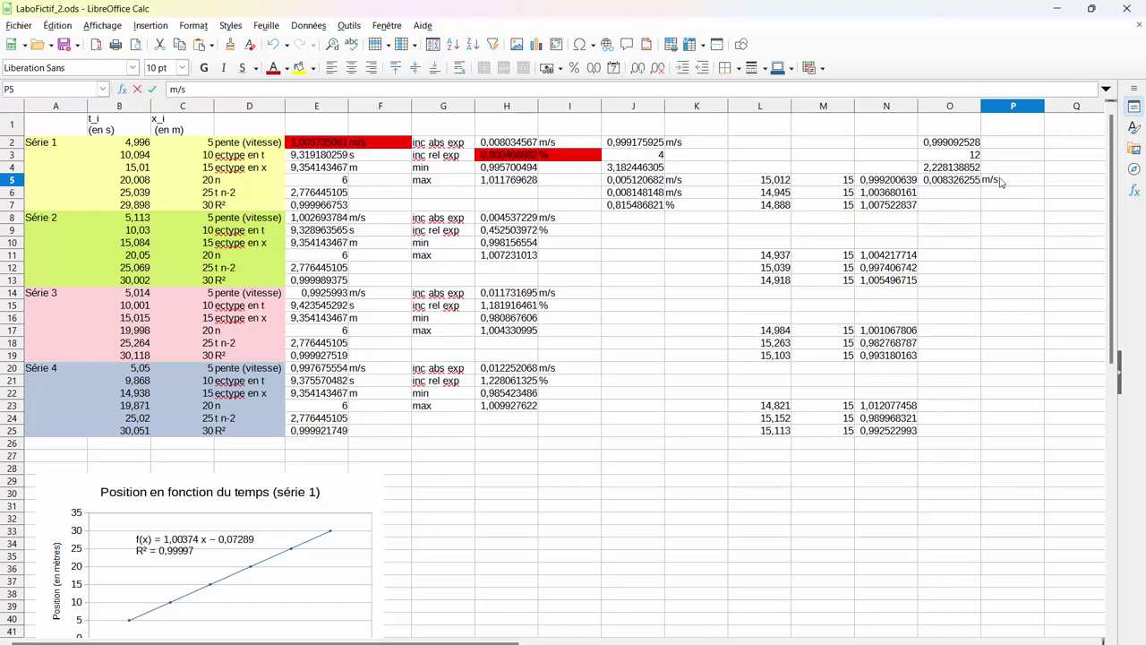
pyautogui.write('/s')
pyautogui.press('Return')
pyautogui.click(994, 144)
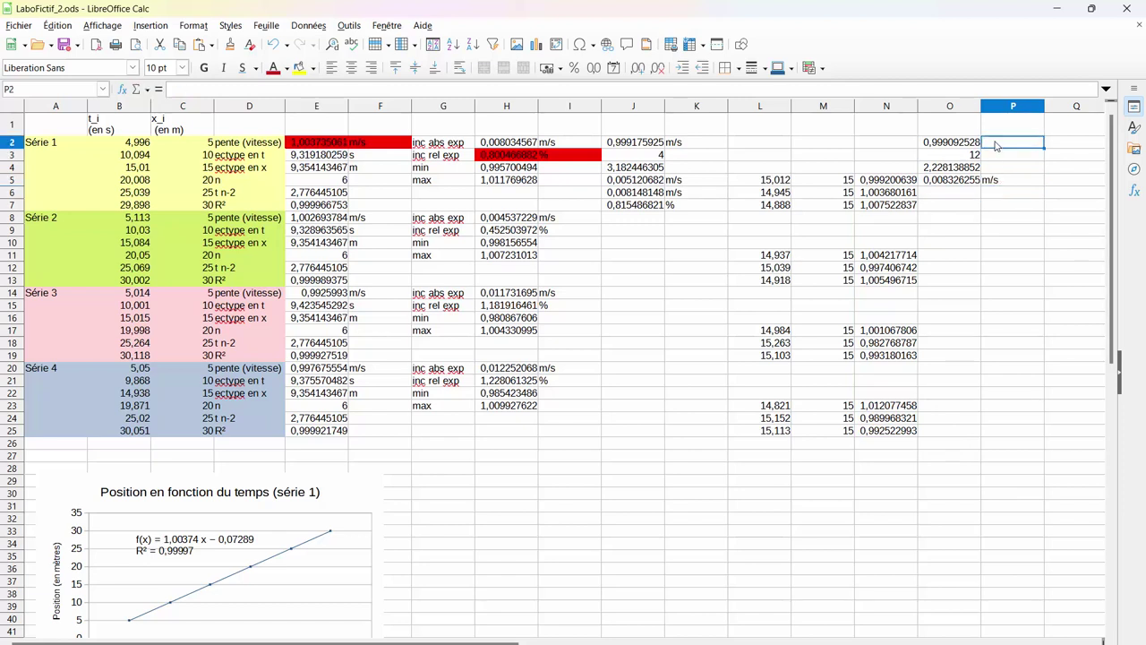
pyautogui.write('m/s')
pyautogui.press('Return')
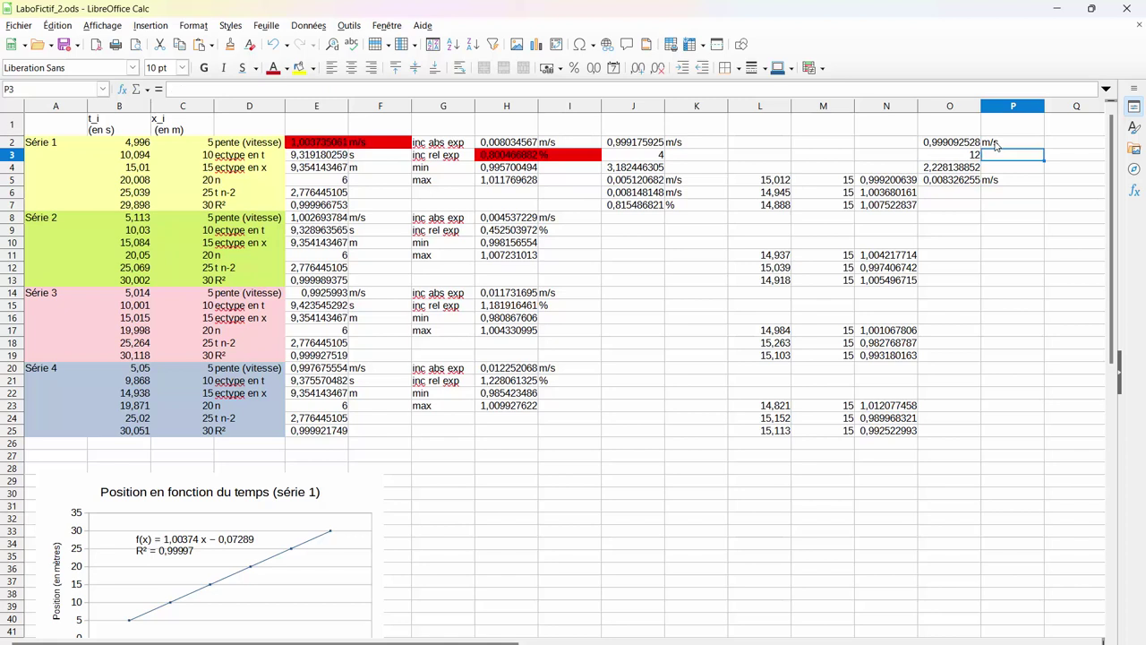
# Label O6 as "inc abs exp" for the expanded absolute uncertainty of the mean speed.
pyautogui.click(950, 197)
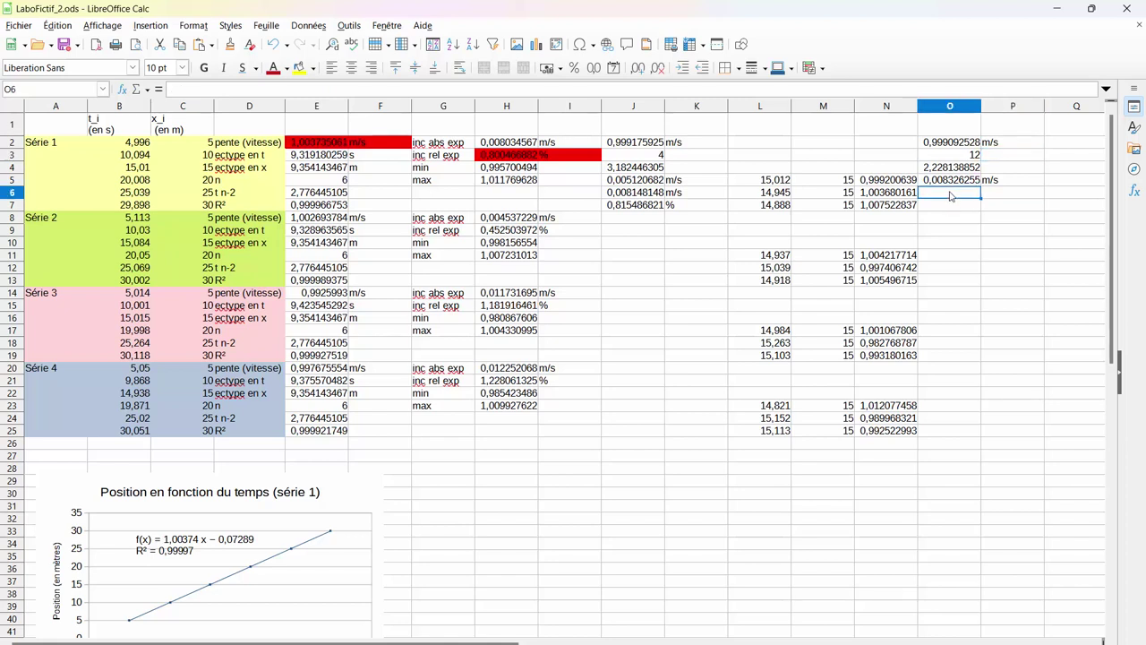
pyautogui.write('ion')
pyautogui.write('c ')
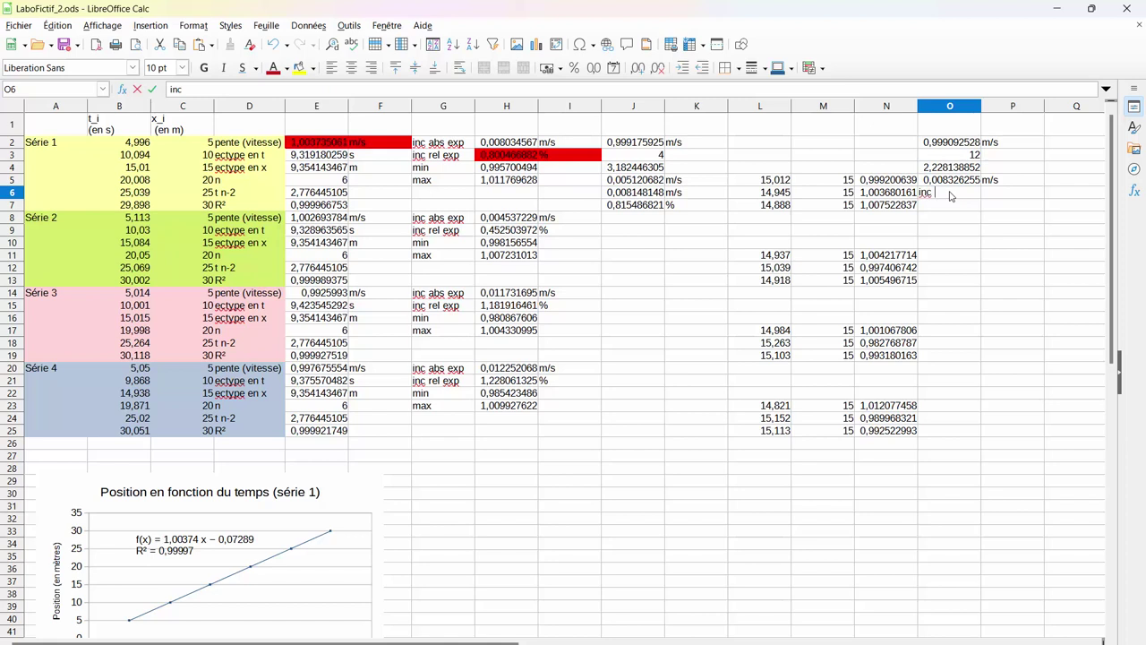
pyautogui.write('abs exp')
pyautogui.press('Tab')
# Calculate the expanded absolute uncertainty in P6 with =O4*O5/RACINE(O3).
pyautogui.write('=')
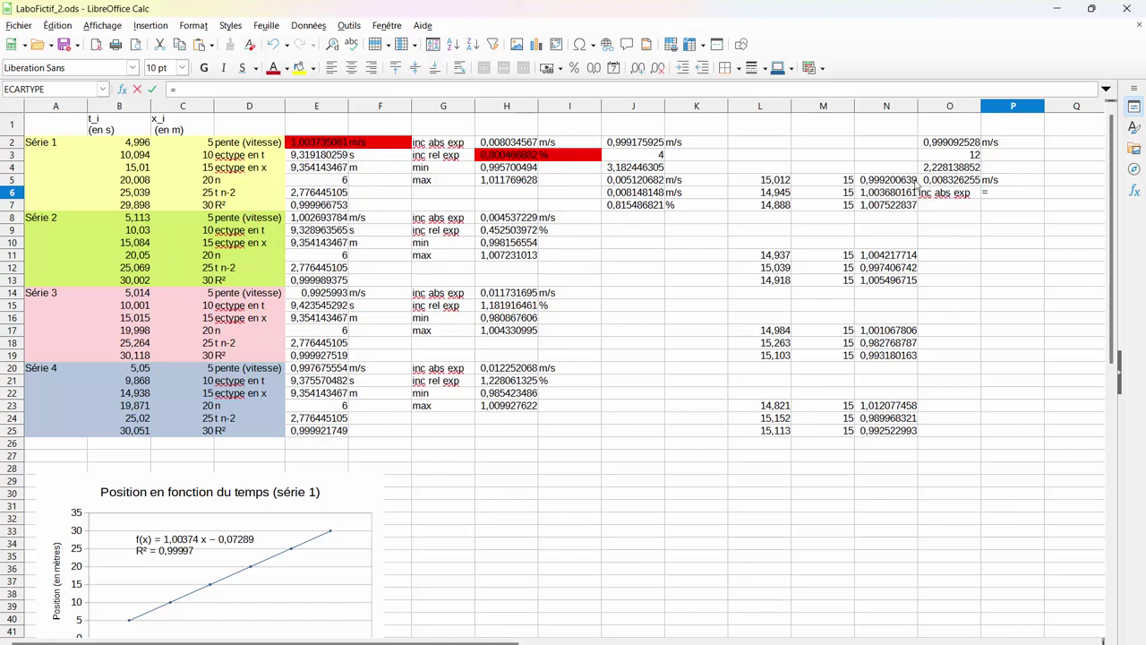
pyautogui.click(973, 170)
pyautogui.write('*')
pyautogui.click(946, 180)
pyautogui.write('/')
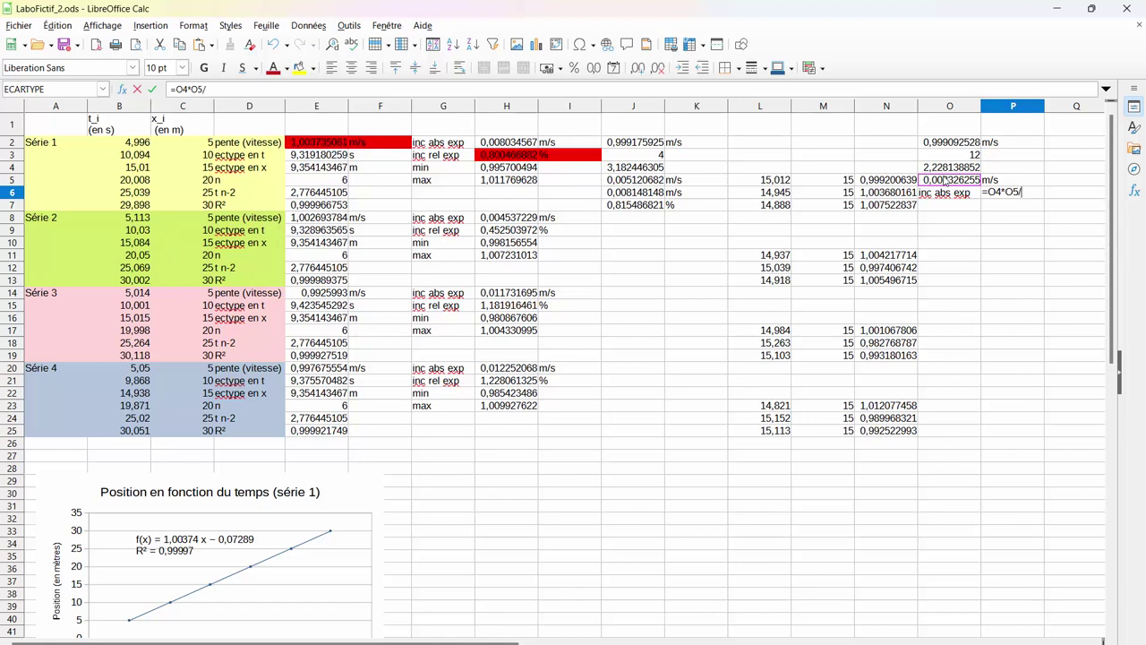
pyautogui.write('raci')
pyautogui.press('Return')
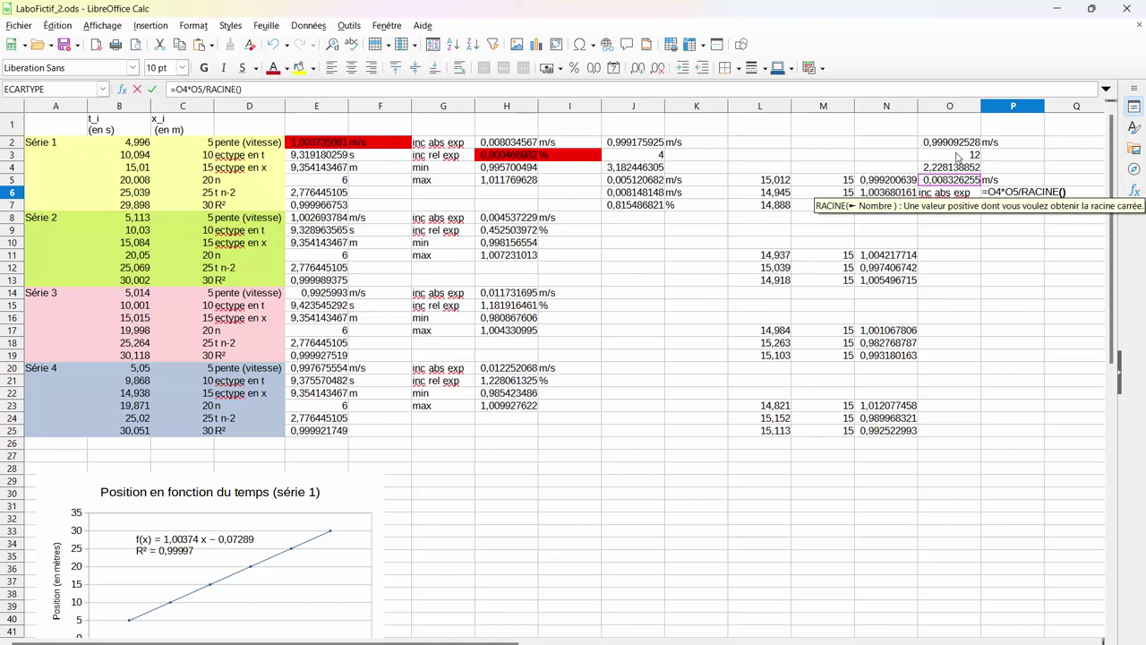
pyautogui.click(957, 157)
pyautogui.press('Return')
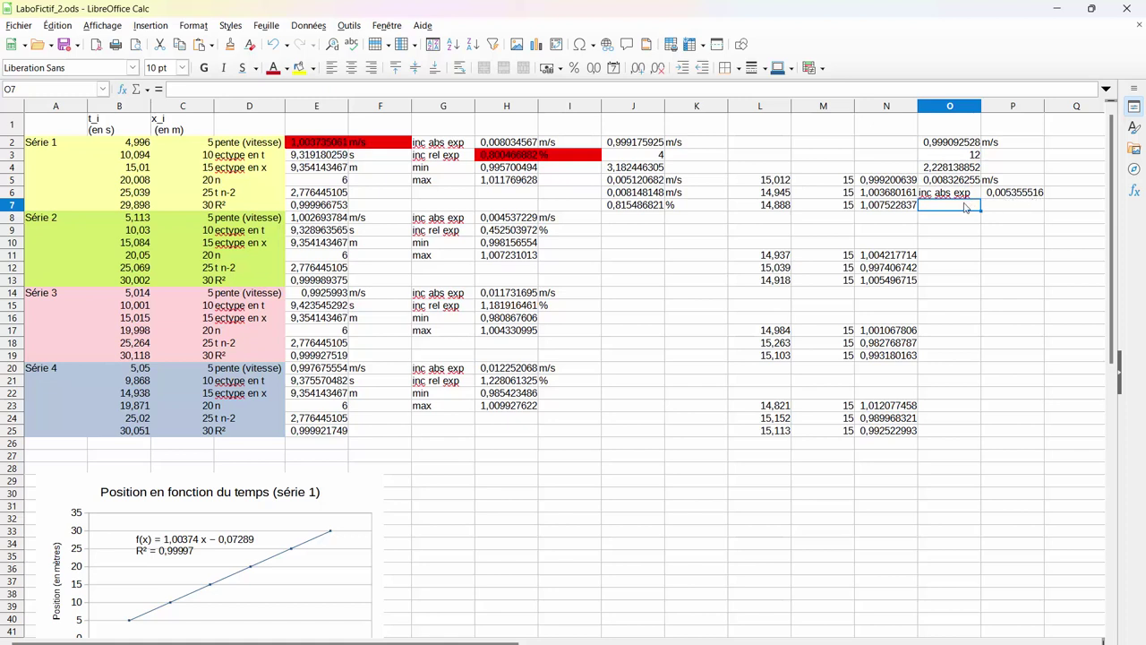
# Label O7 as "inc rel" for the relative uncertainty.
pyautogui.write('inc ')
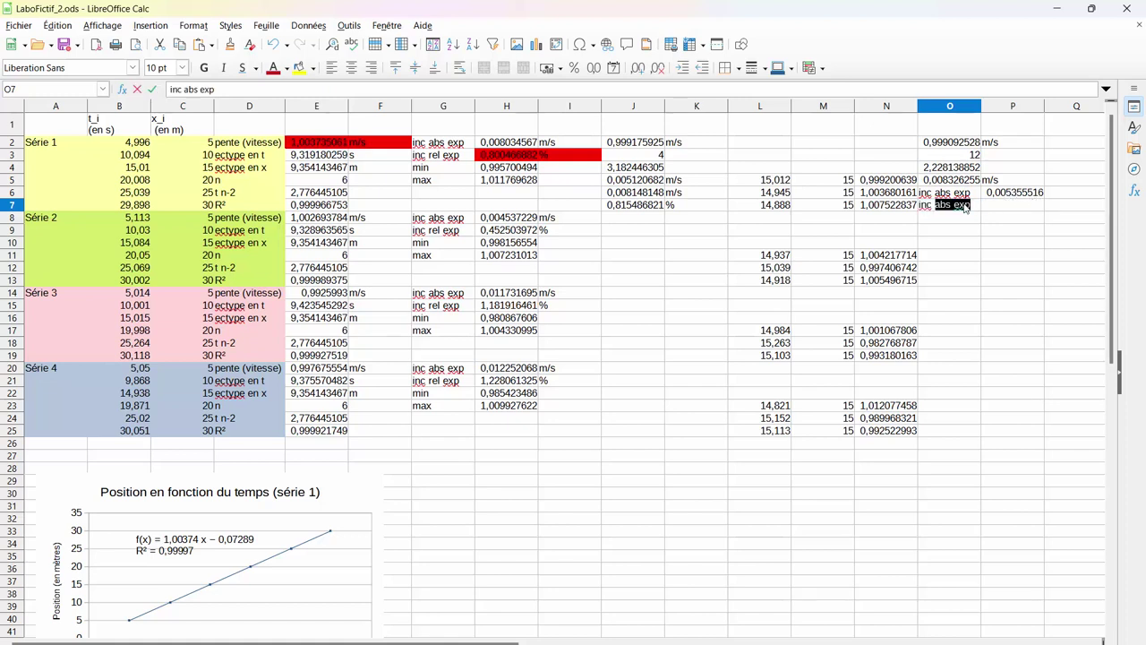
pyautogui.write('rel')
pyautogui.press('Tab')
# Try to calculate the relative uncertainty in P7 with =P6/O1*100.
pyautogui.write('=')
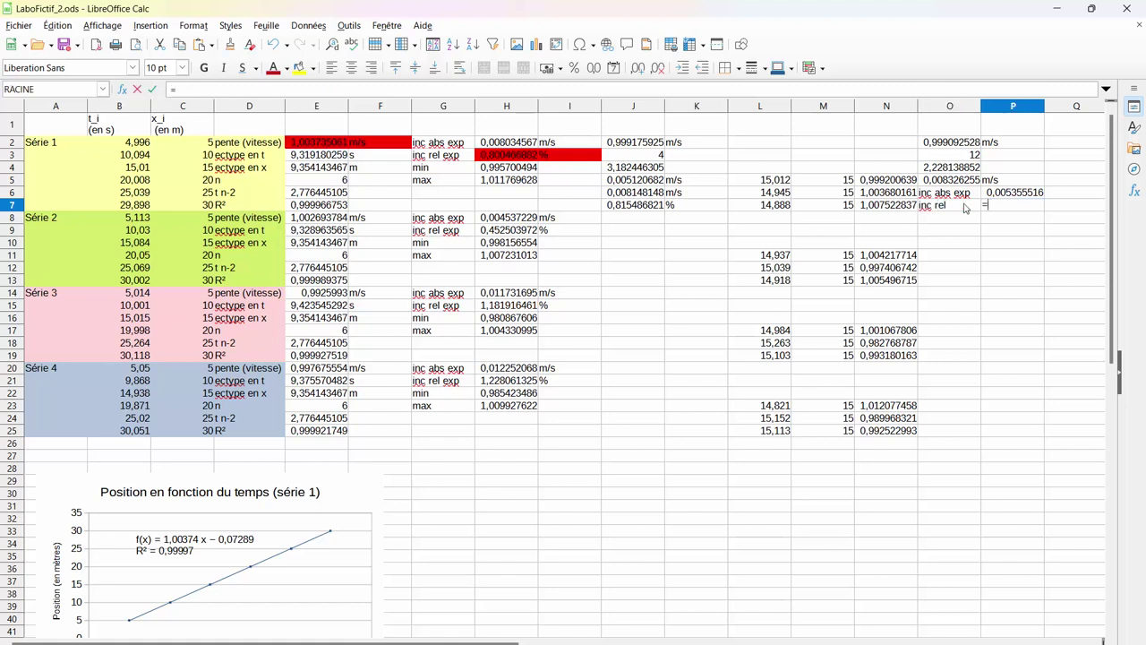
pyautogui.click(1024, 194)
pyautogui.write('/')
pyautogui.click(936, 135)
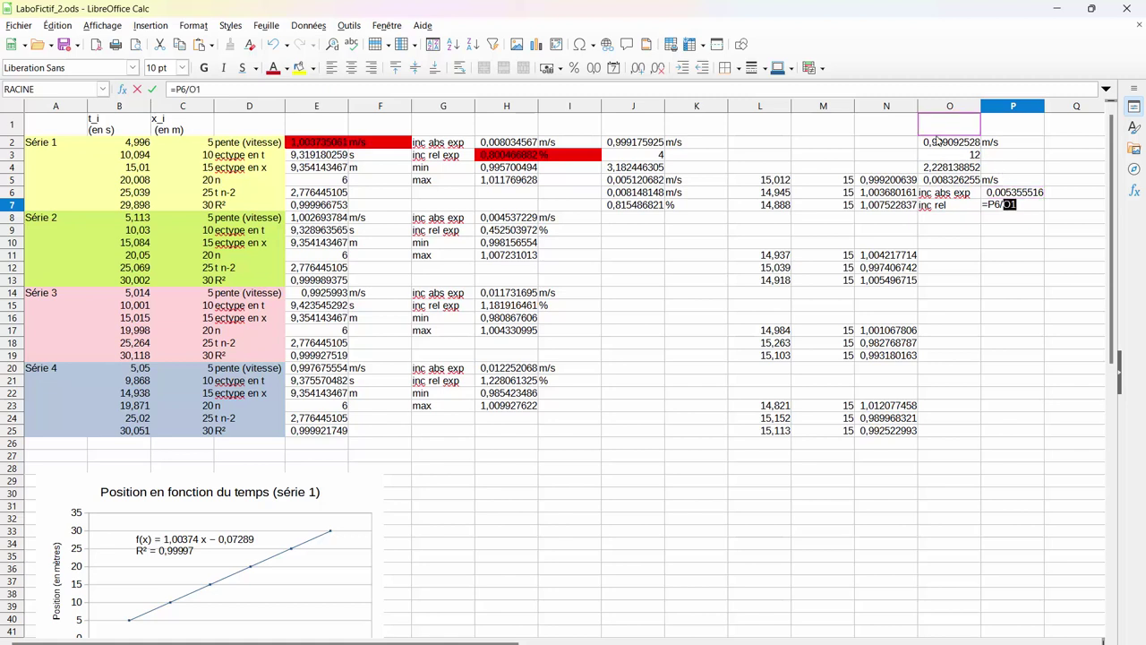
pyautogui.write('*100')
pyautogui.press('Return')
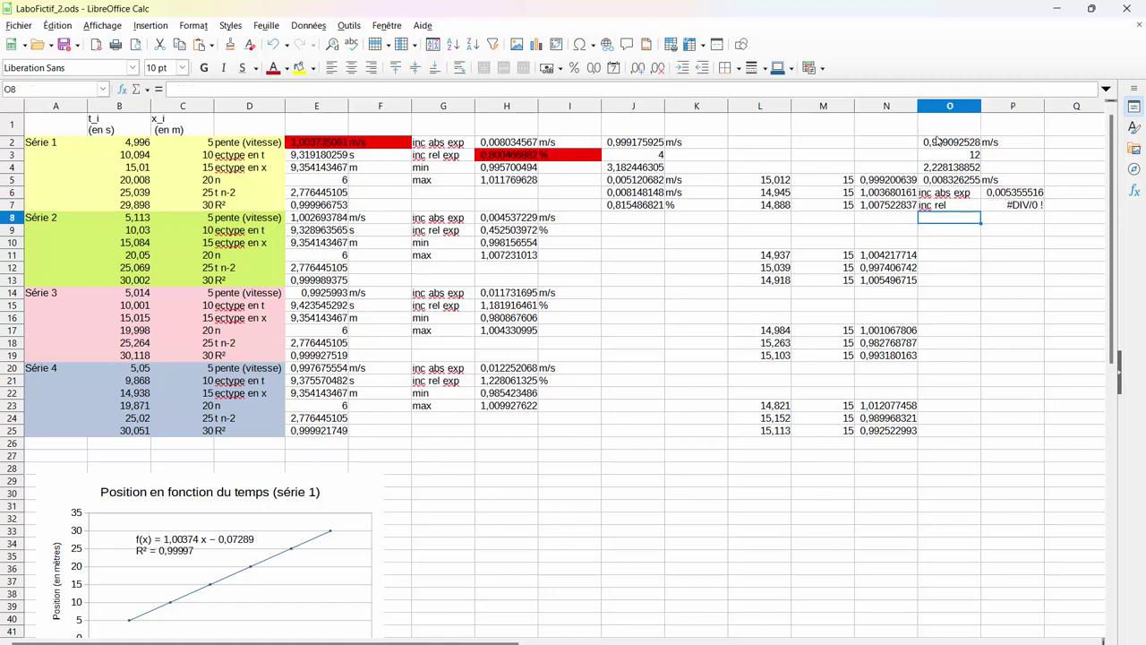
# Replace the relative uncertainty formula in P7 with =P6/O2*100 so it divides by the mean speed.
pyautogui.click(1015, 208)
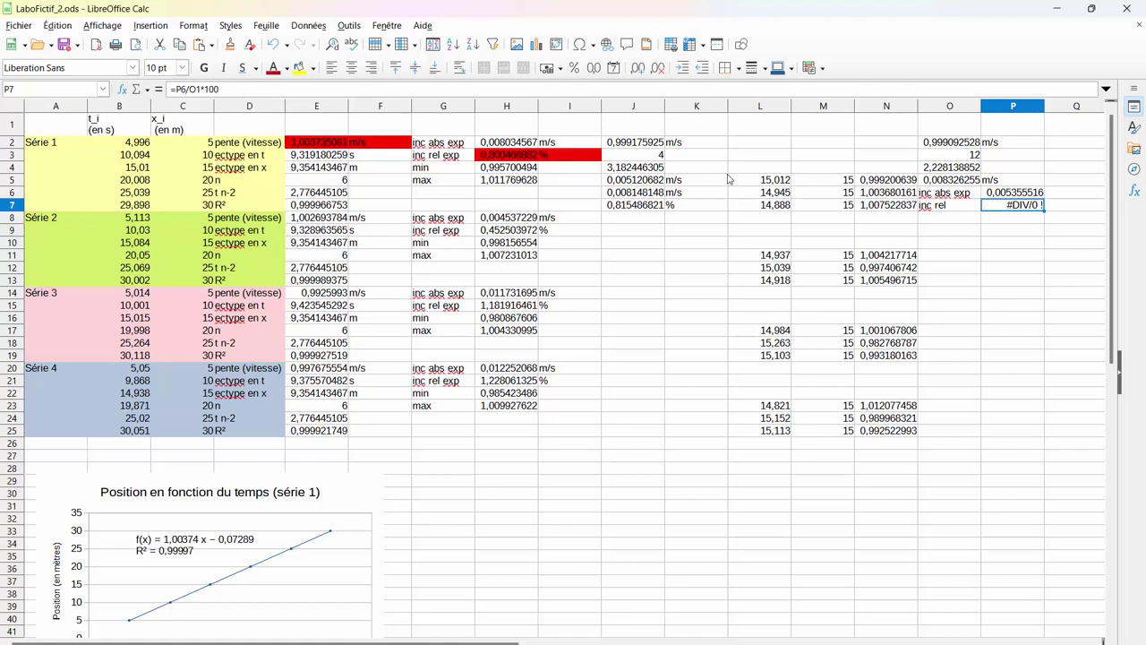
pyautogui.click(231, 88)
pyautogui.press('BackSpace')
pyautogui.press('BackSpace')
pyautogui.press('BackSpace')
pyautogui.press('BackSpace')
pyautogui.press('BackSpace')
pyautogui.press('BackSpace')
pyautogui.press('BackSpace')
pyautogui.press('BackSpace')
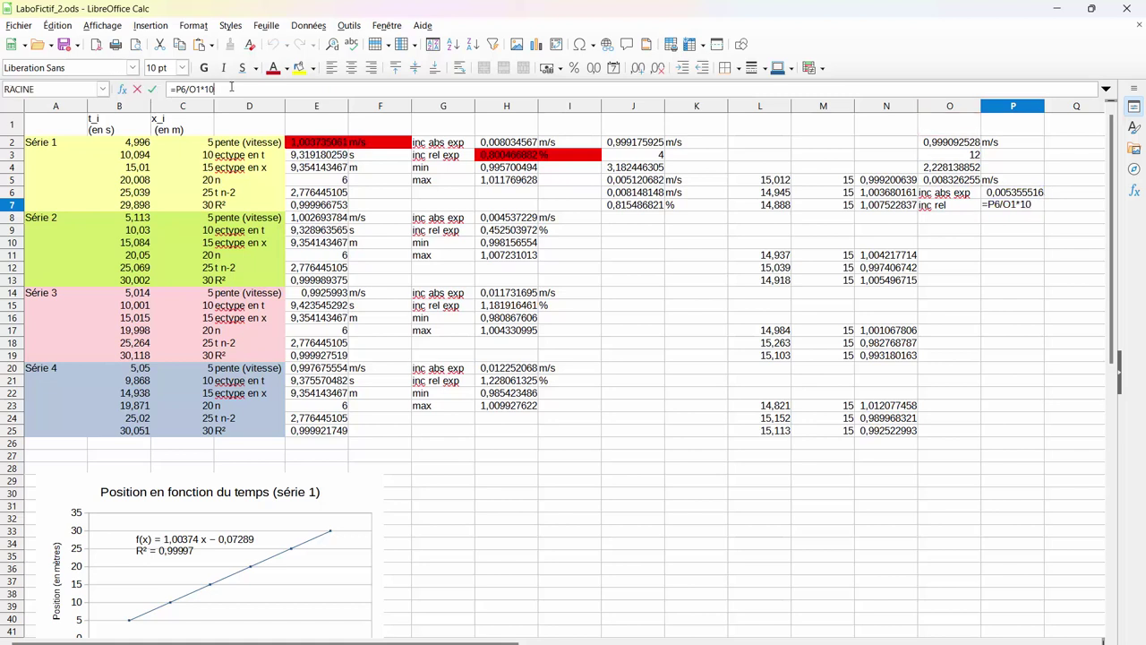
pyautogui.press('BackSpace')
pyautogui.click(1019, 195)
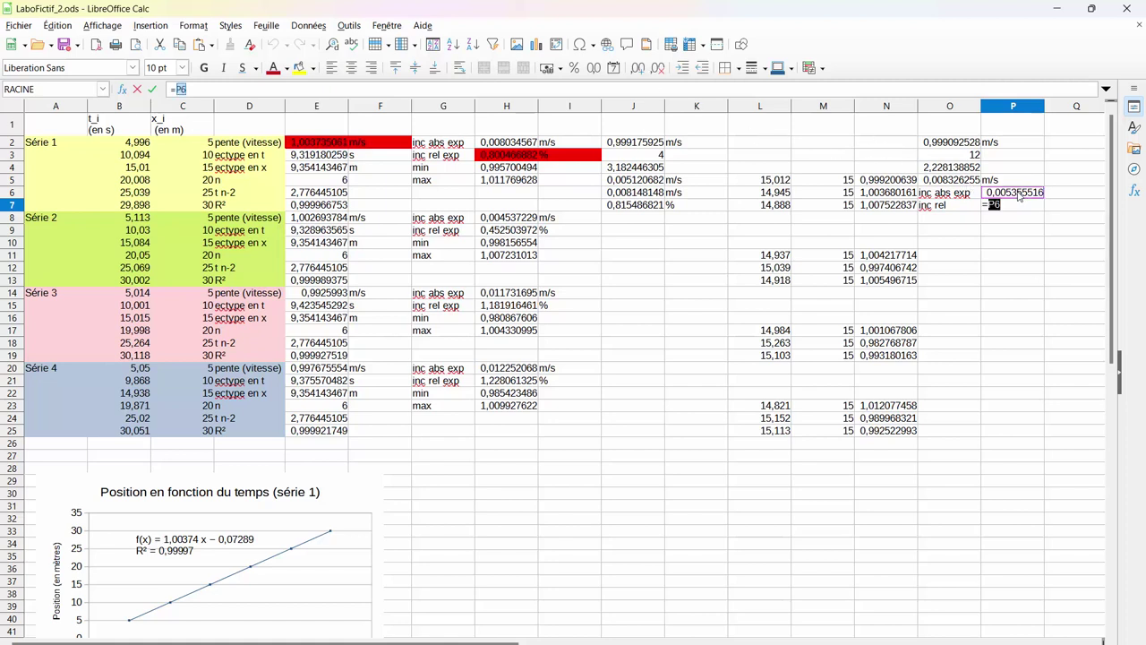
pyautogui.write('/')
pyautogui.click(952, 145)
pyautogui.write('*100')
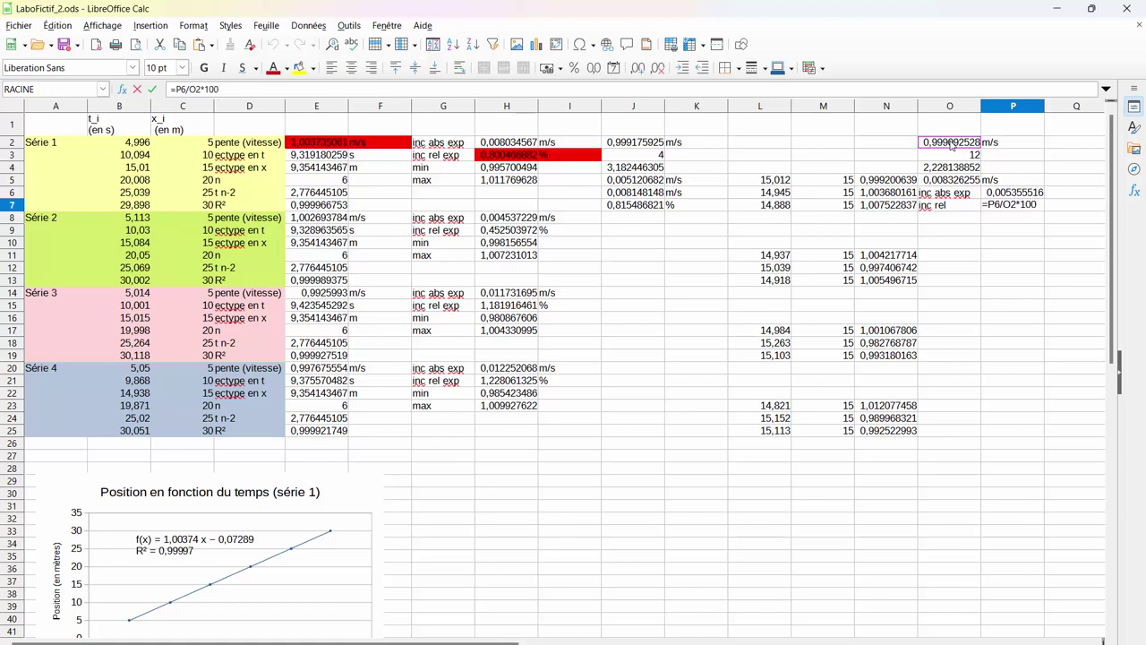
pyautogui.press('Return')
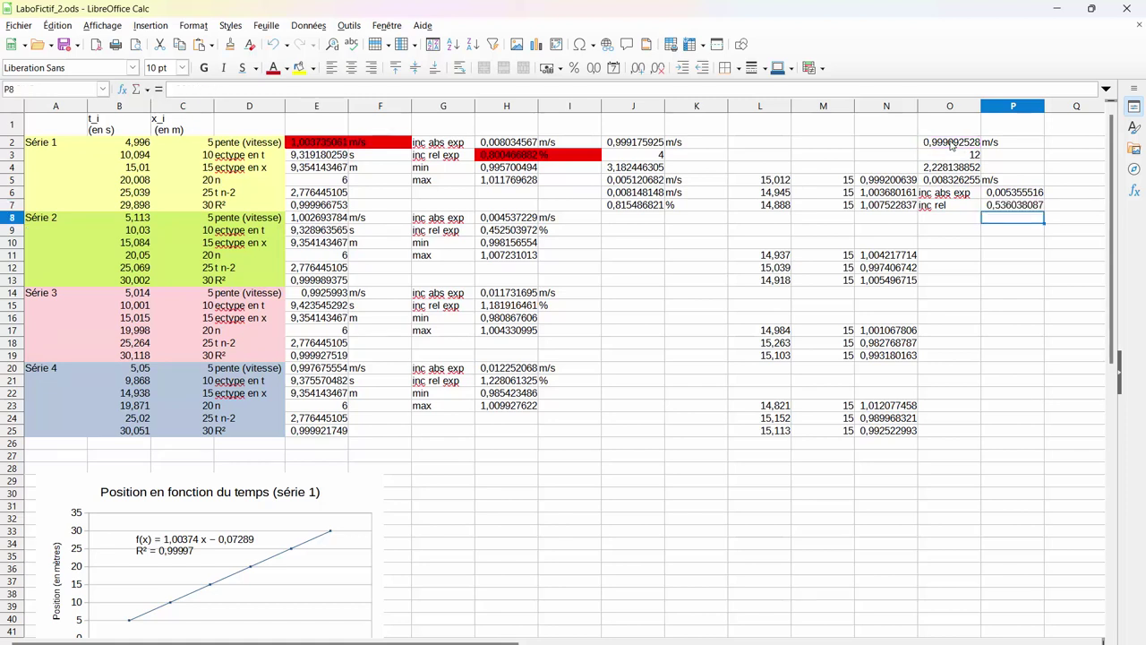
# Enter the units % in Q7 and m/s in Q6 beside the uncertainties, and narrow column P.
pyautogui.click(1066, 207)
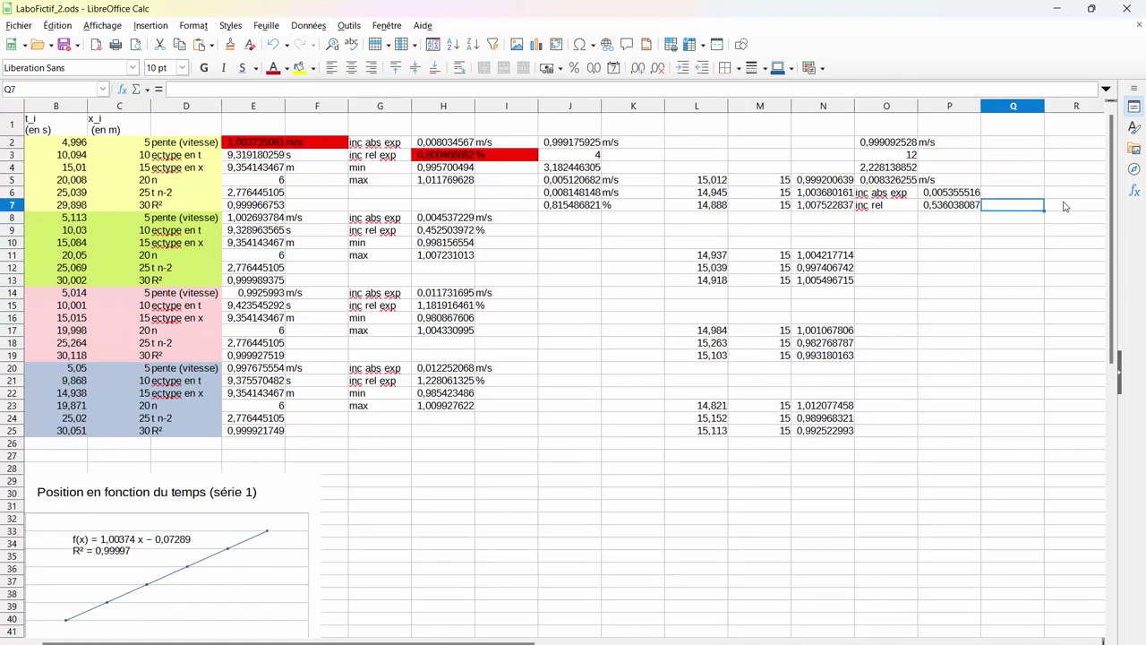
pyautogui.write('%')
pyautogui.click(1022, 193)
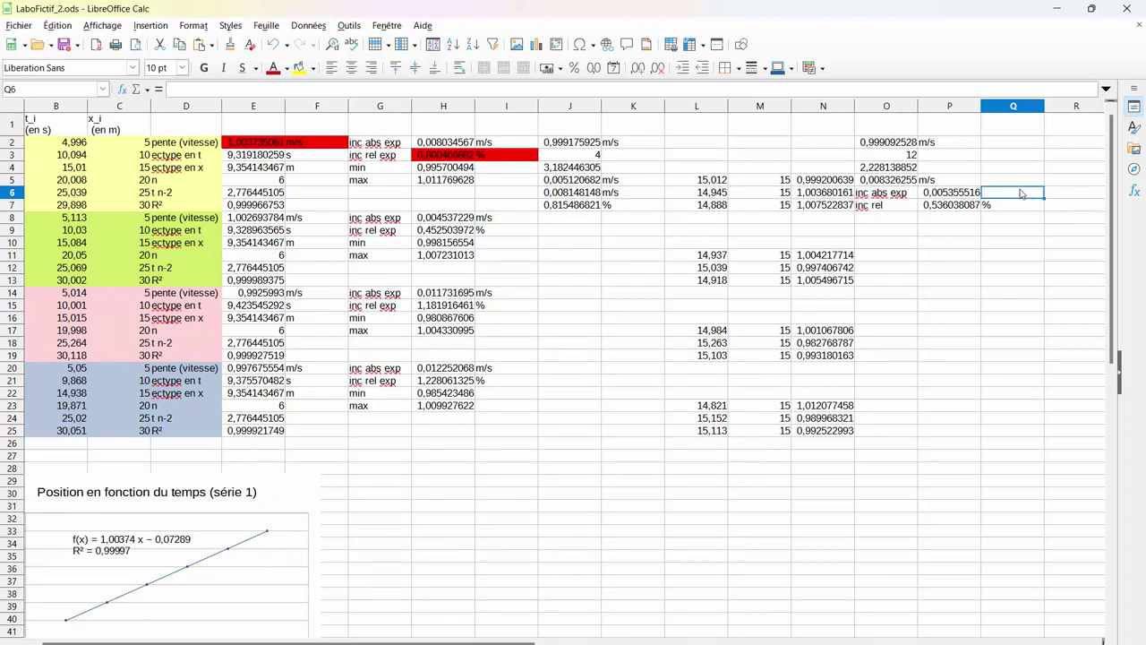
pyautogui.write('m/s')
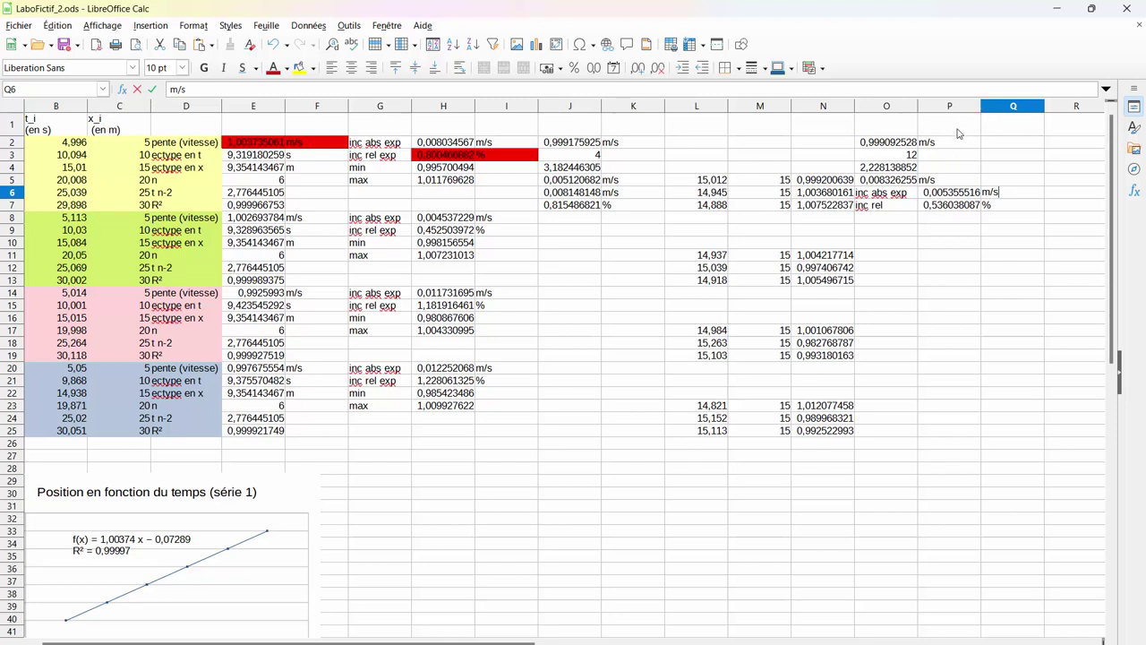
pyautogui.click(952, 257)
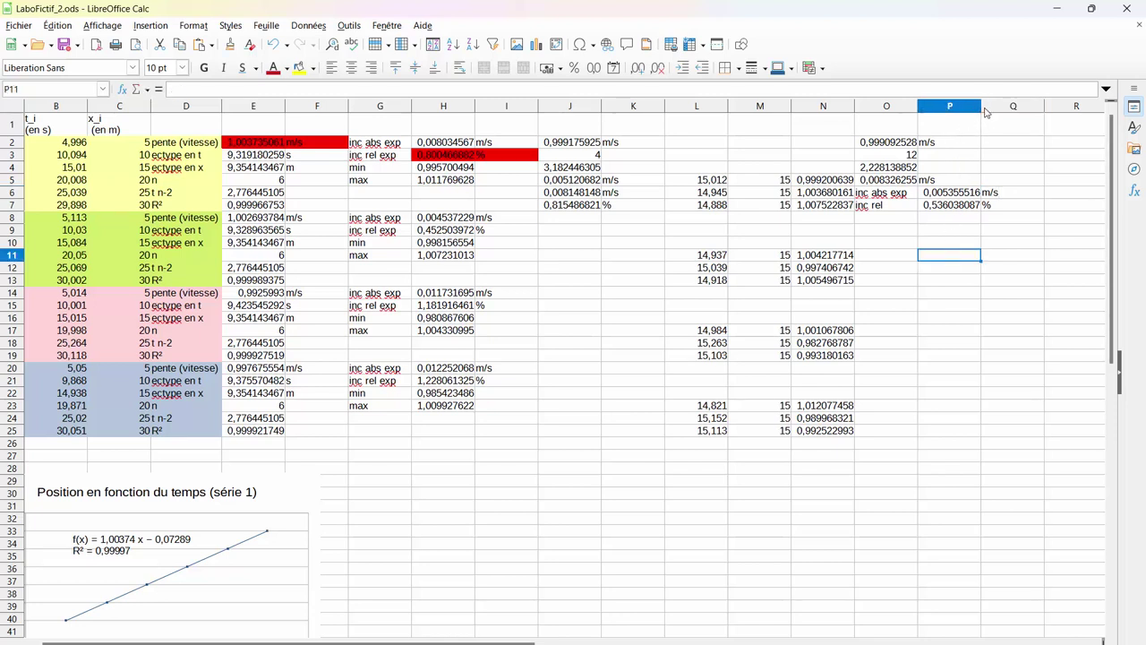
pyautogui.moveTo(981, 106); pyautogui.dragTo(959, 107)
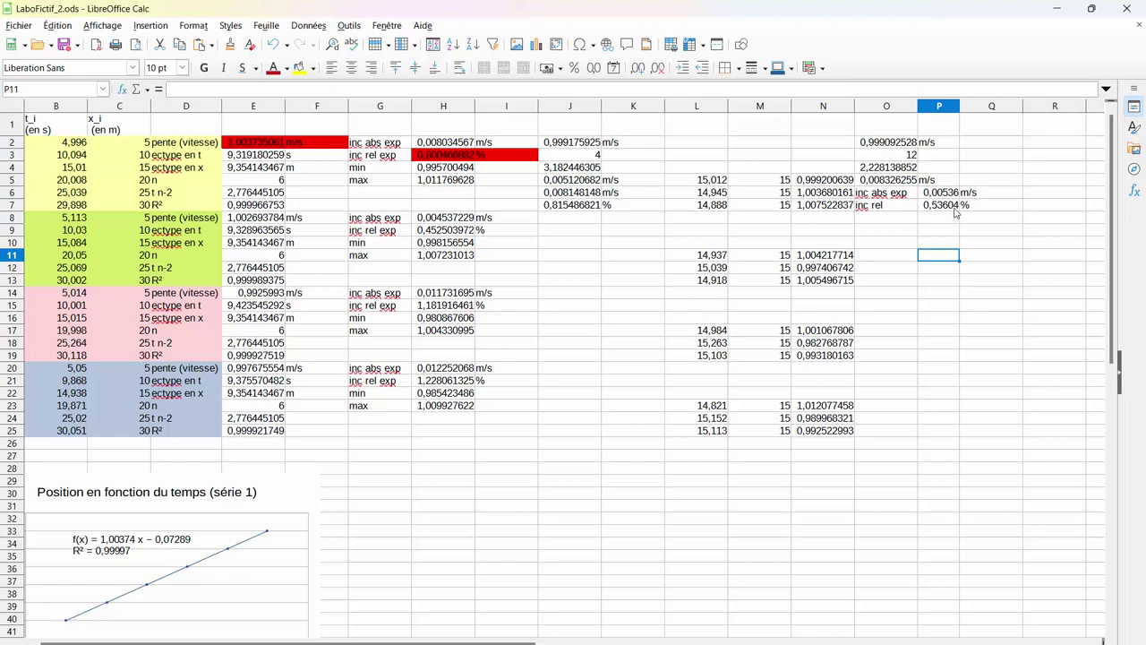
pyautogui.click(891, 223)
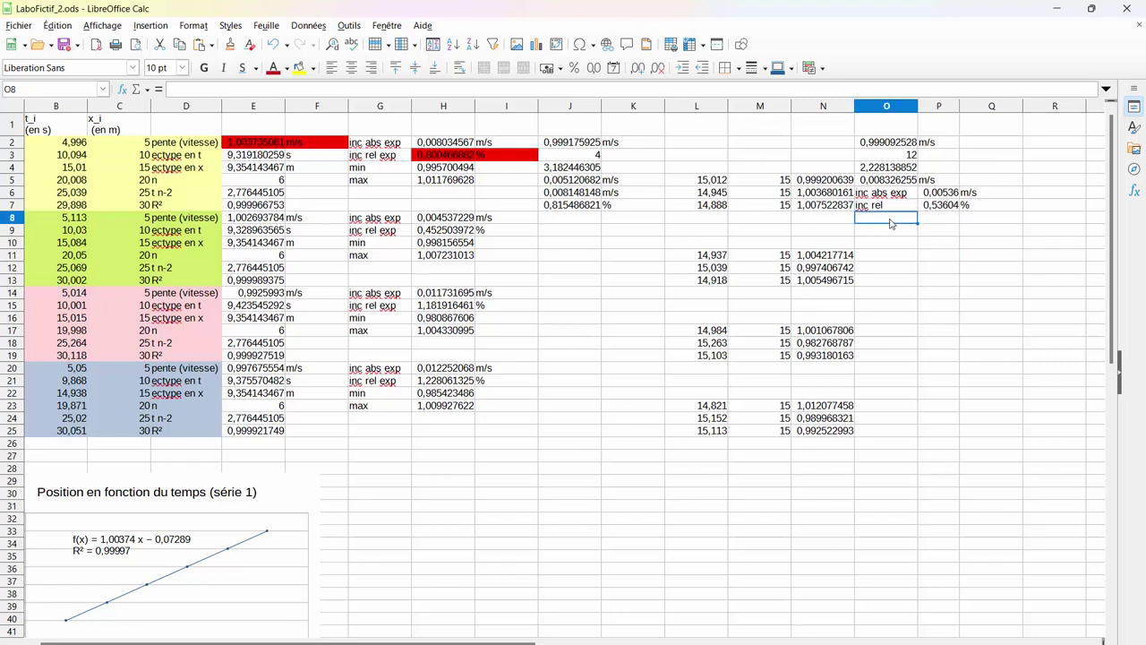
# Label O8 as "min" and calculate the lower speed bound in P8 with =O2-P6.
pyautogui.write('min')
pyautogui.press('Tab')
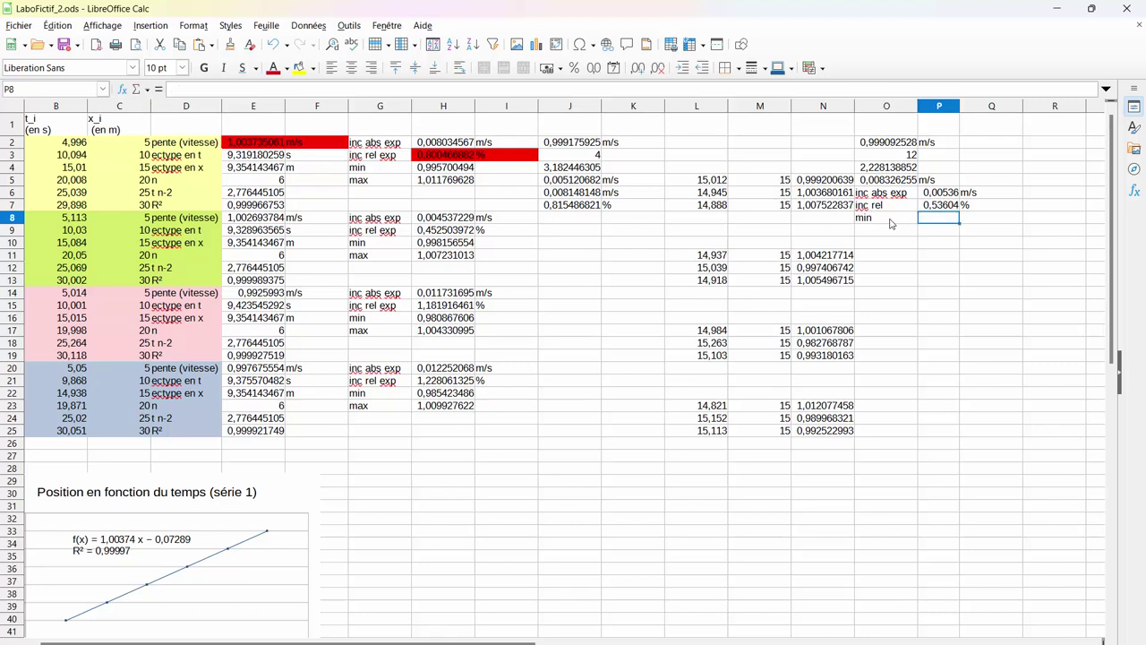
pyautogui.write('=')
pyautogui.click(884, 143)
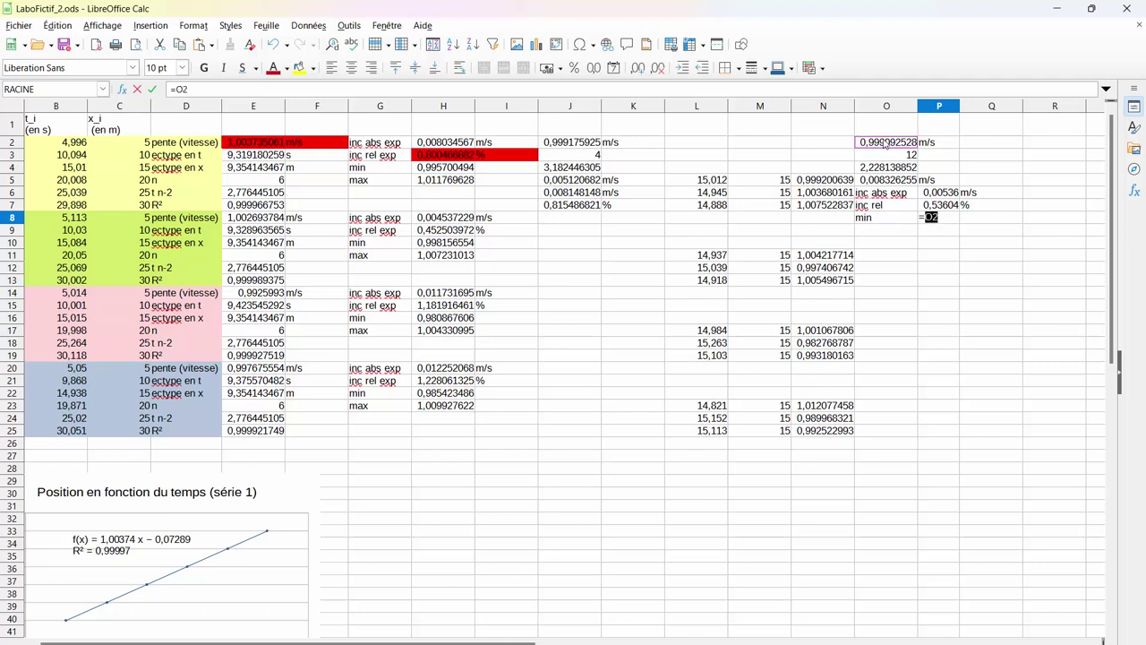
pyautogui.write('-')
pyautogui.click(940, 195)
pyautogui.press('Return')
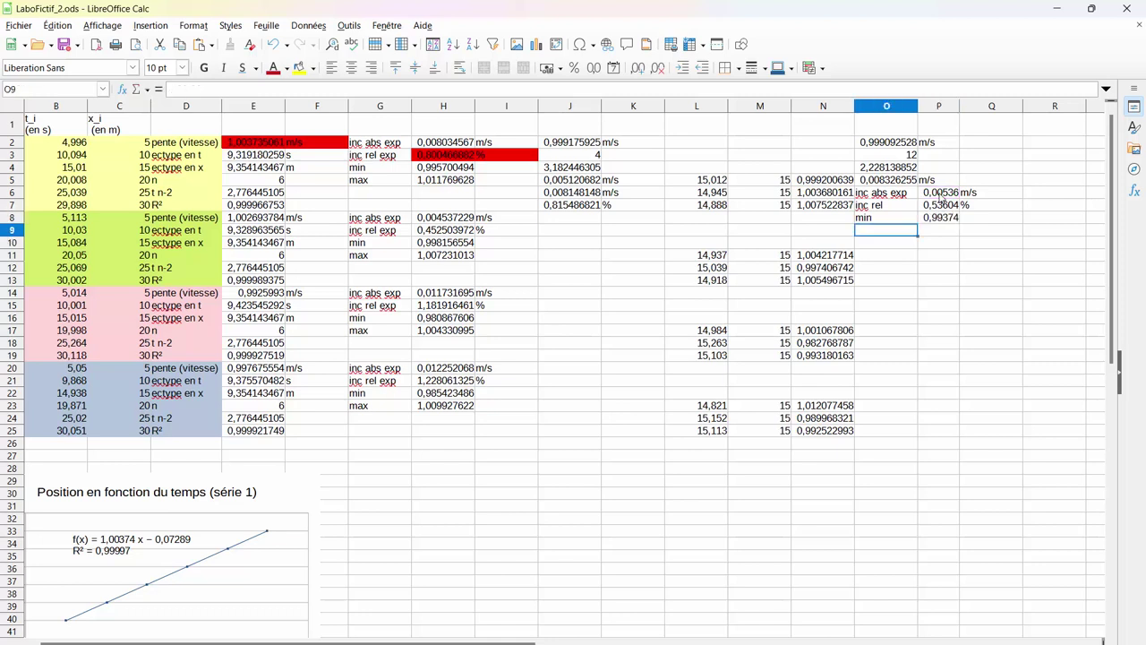
# Label O9 as "max" and calculate the upper speed bound in P9 with =O2+P6.
pyautogui.write('ma')
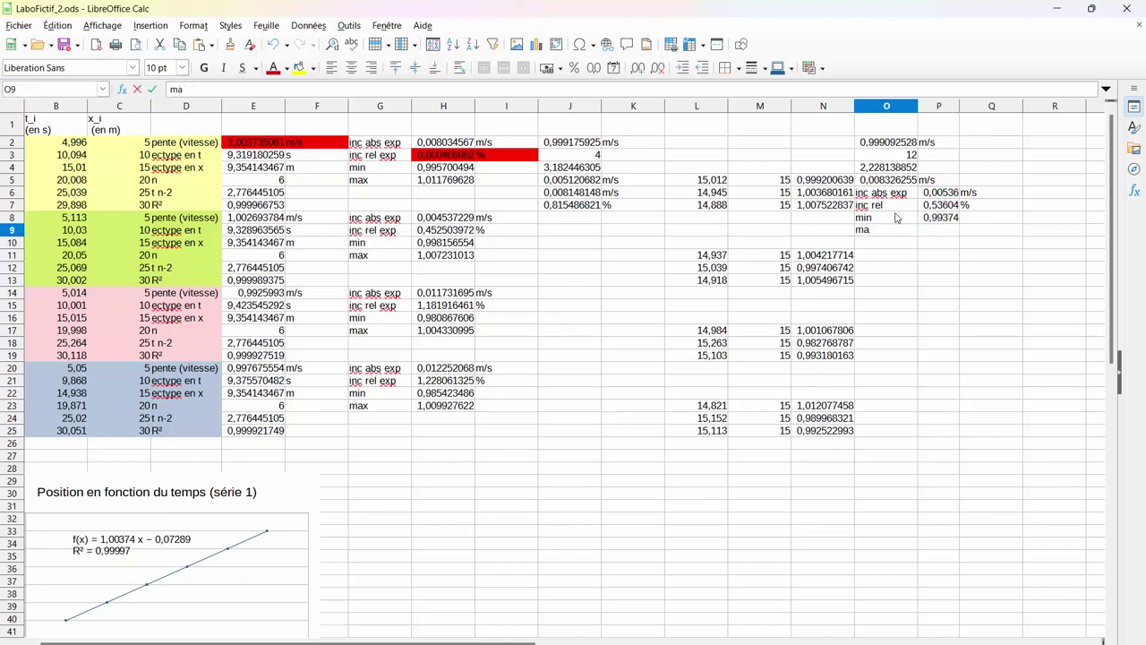
pyautogui.write('x')
pyautogui.click(942, 234)
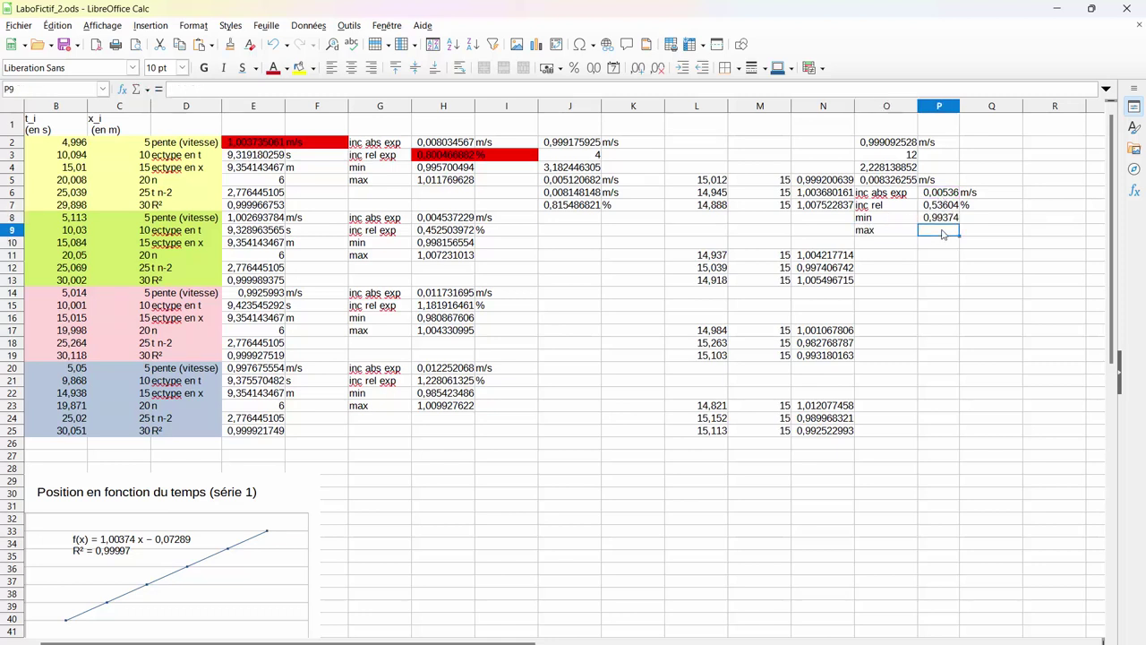
pyautogui.write('=')
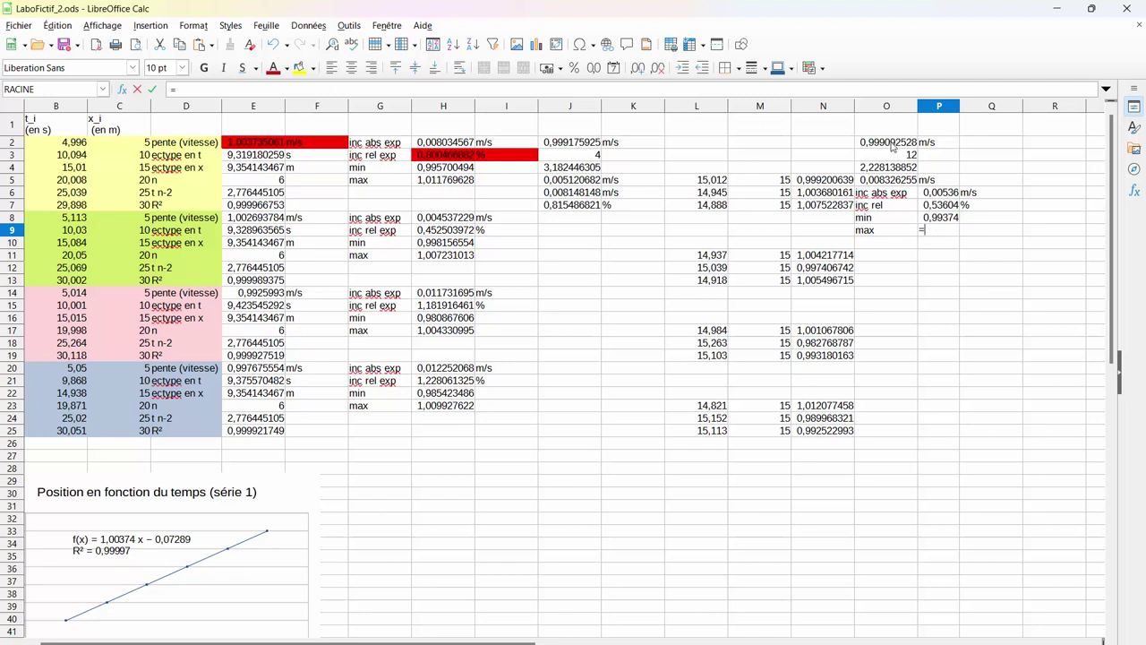
pyautogui.click(892, 147)
pyautogui.write('+')
pyautogui.click(947, 192)
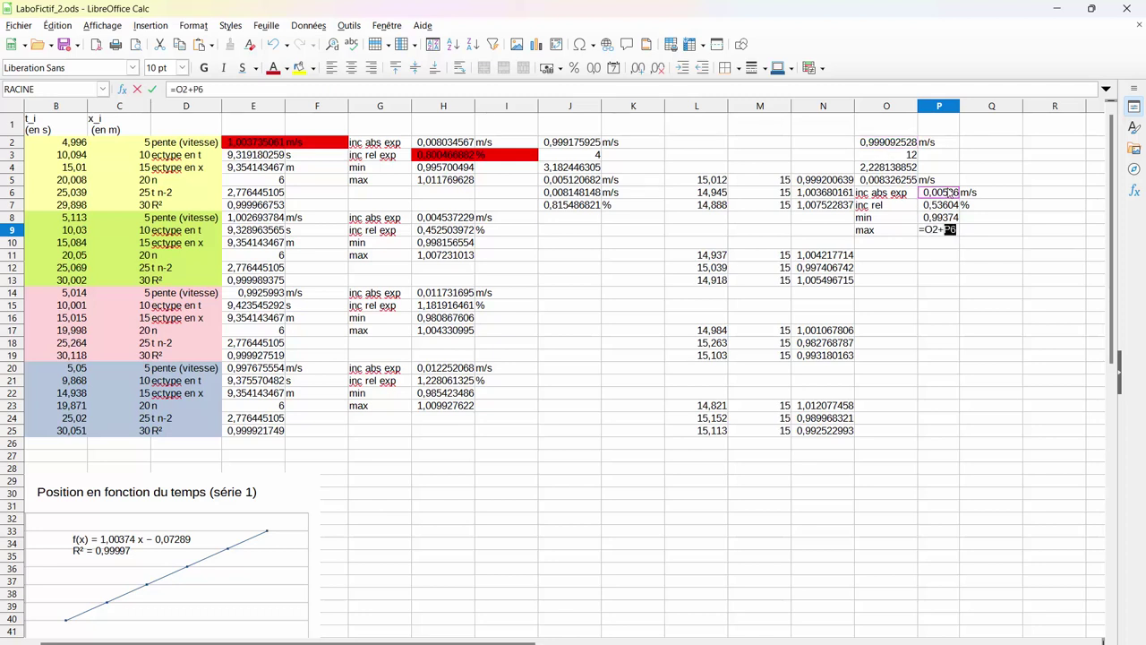
pyautogui.press('Return')
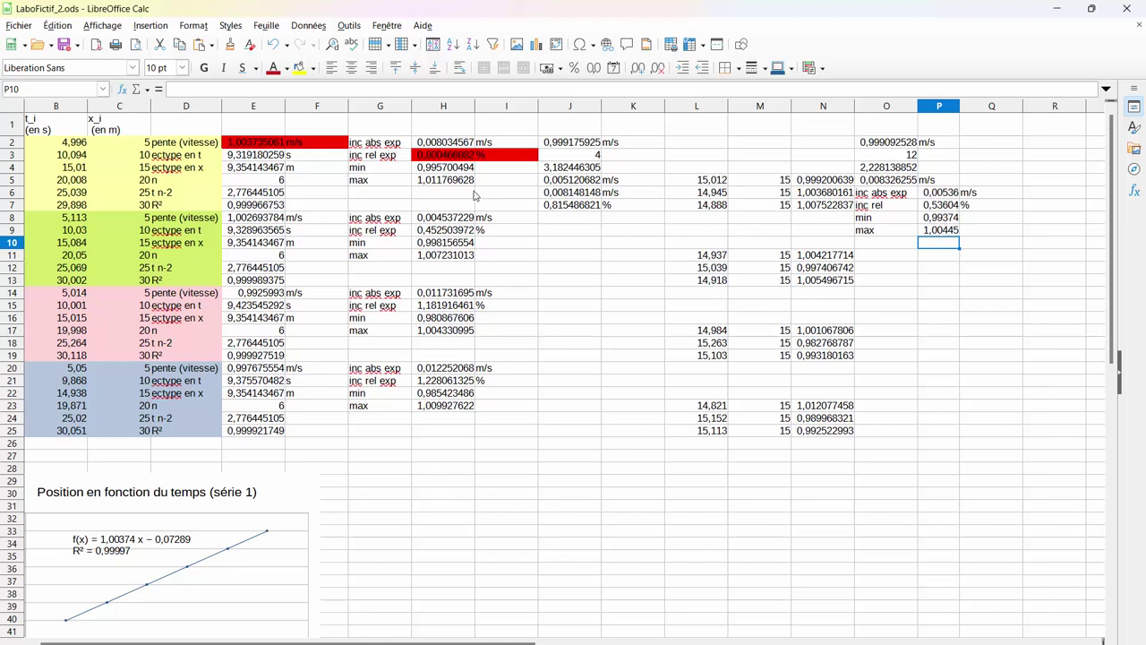
# Label J8 as "min" and calculate the lower bound of the mean slope speed in K8 with =J2-J6.
pyautogui.click(575, 222)
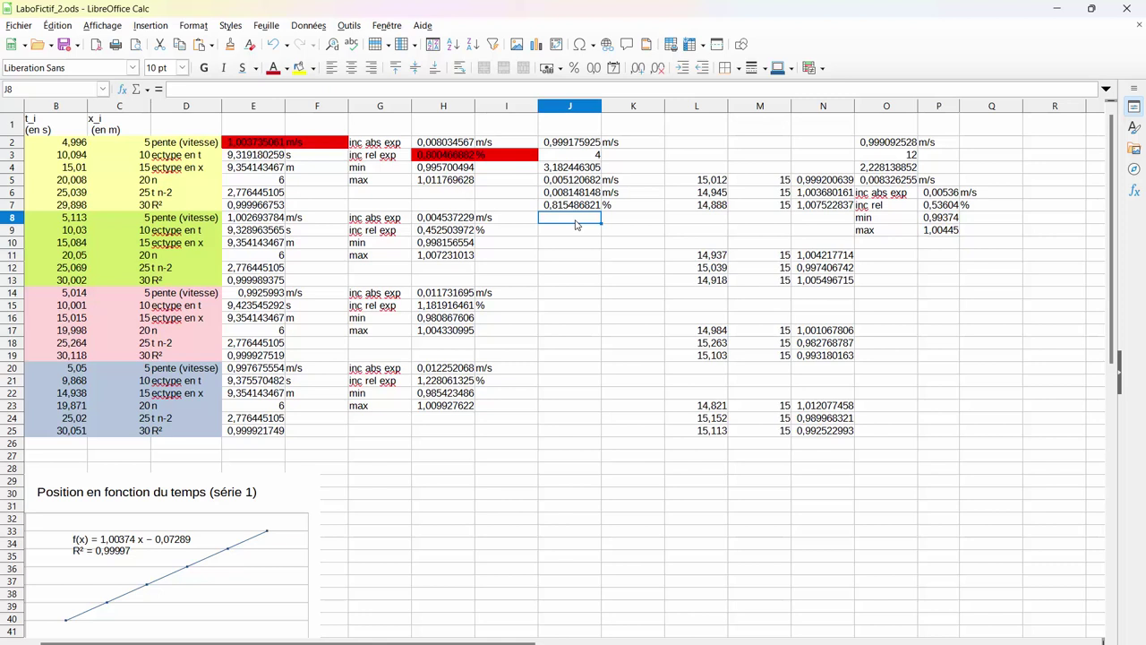
pyautogui.write('min')
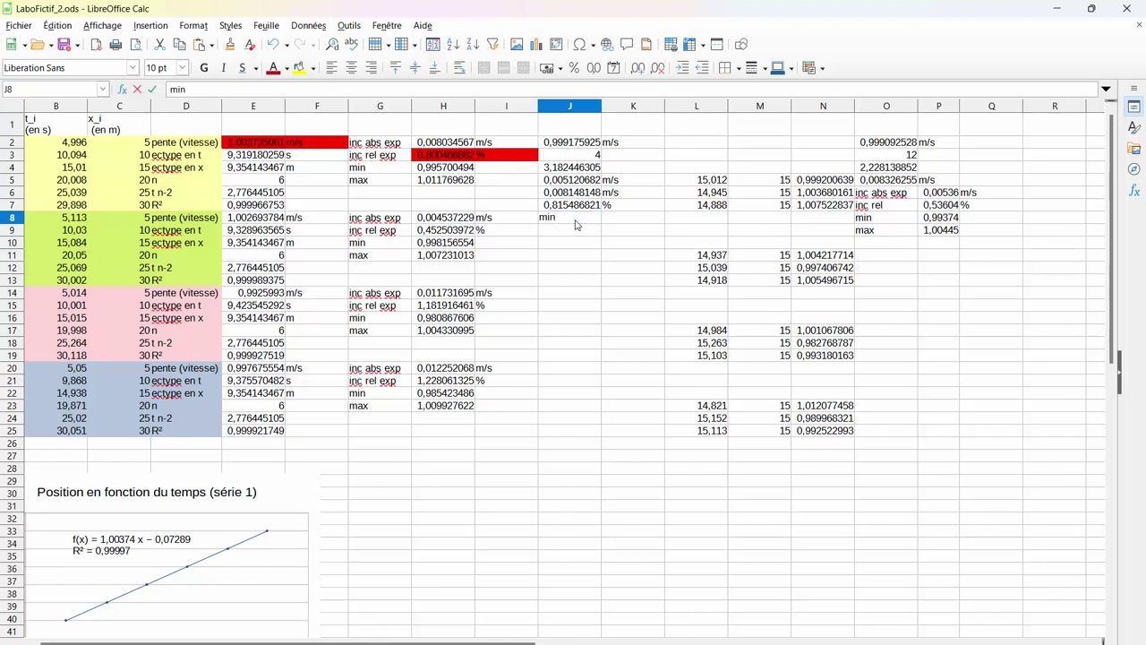
pyautogui.press('Tab')
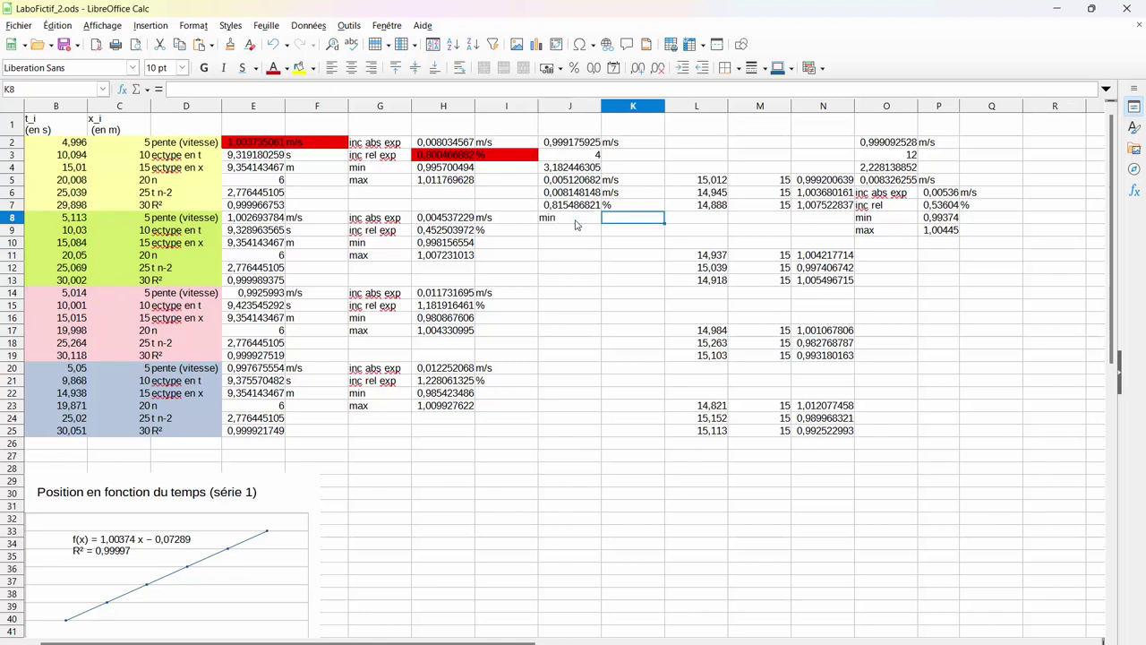
pyautogui.write('=')
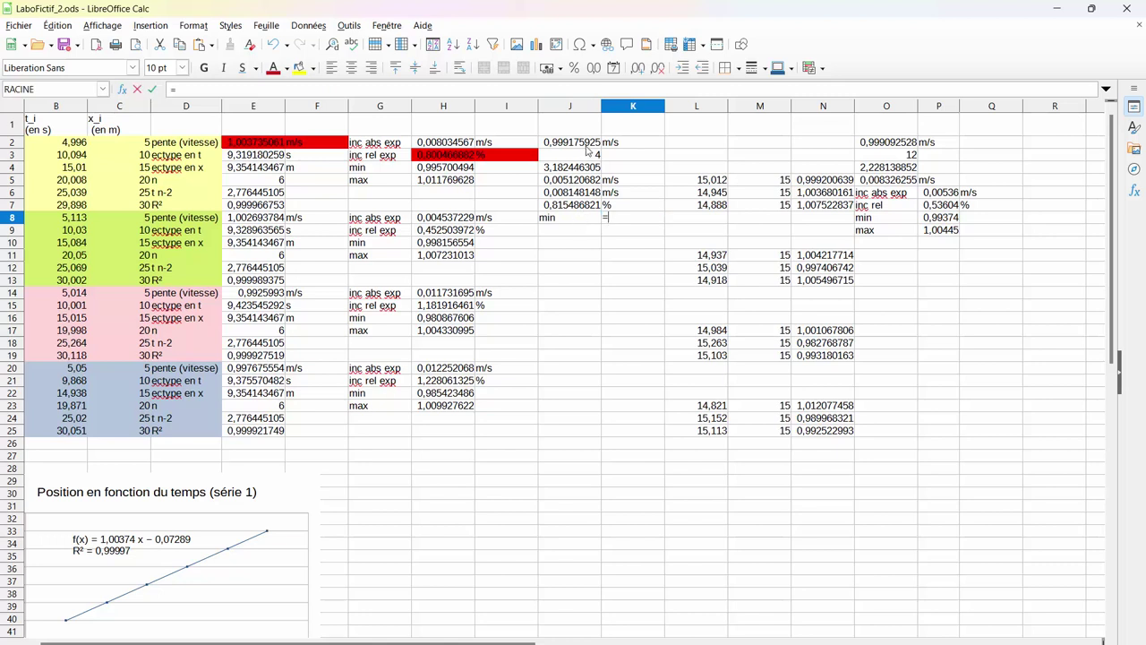
pyautogui.click(586, 145)
pyautogui.write('-')
pyautogui.click(582, 193)
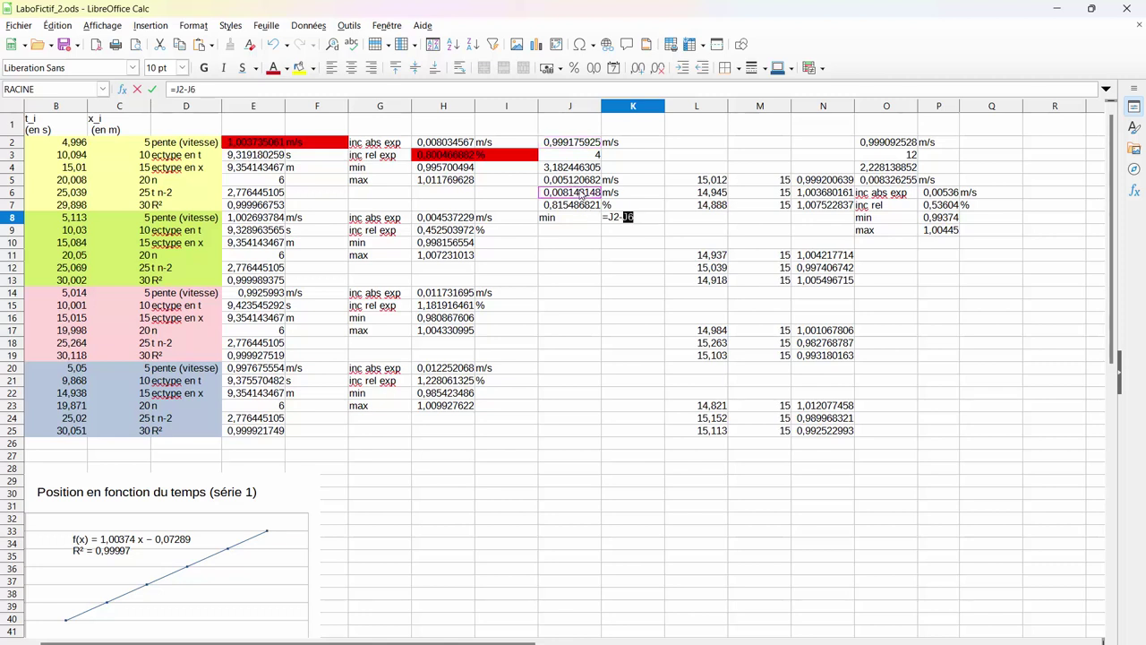
pyautogui.press('Return')
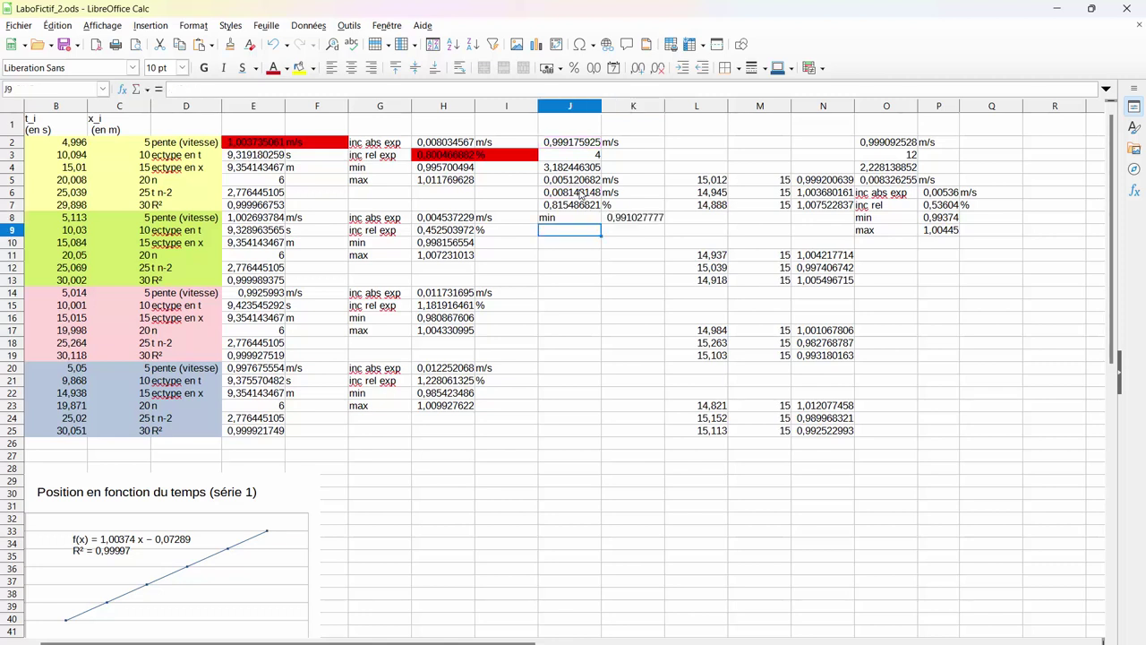
# Label J9 as "max" and calculate the upper bound of the mean slope speed in K9 with =J2+J6.
pyautogui.write('max')
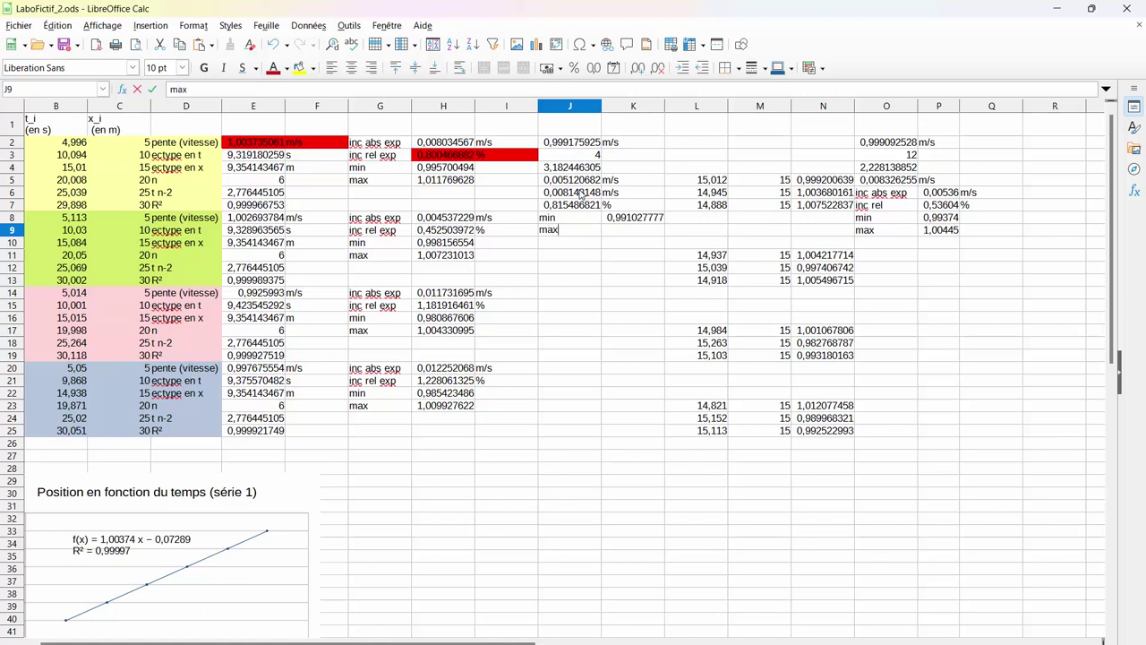
pyautogui.click(640, 230)
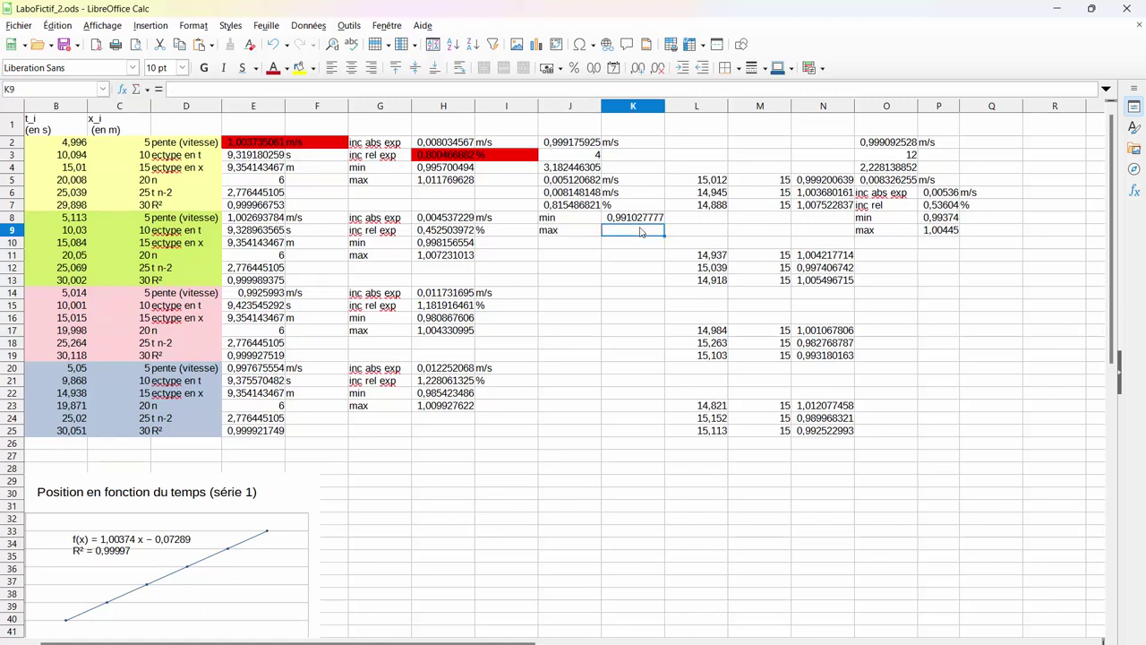
pyautogui.write('=')
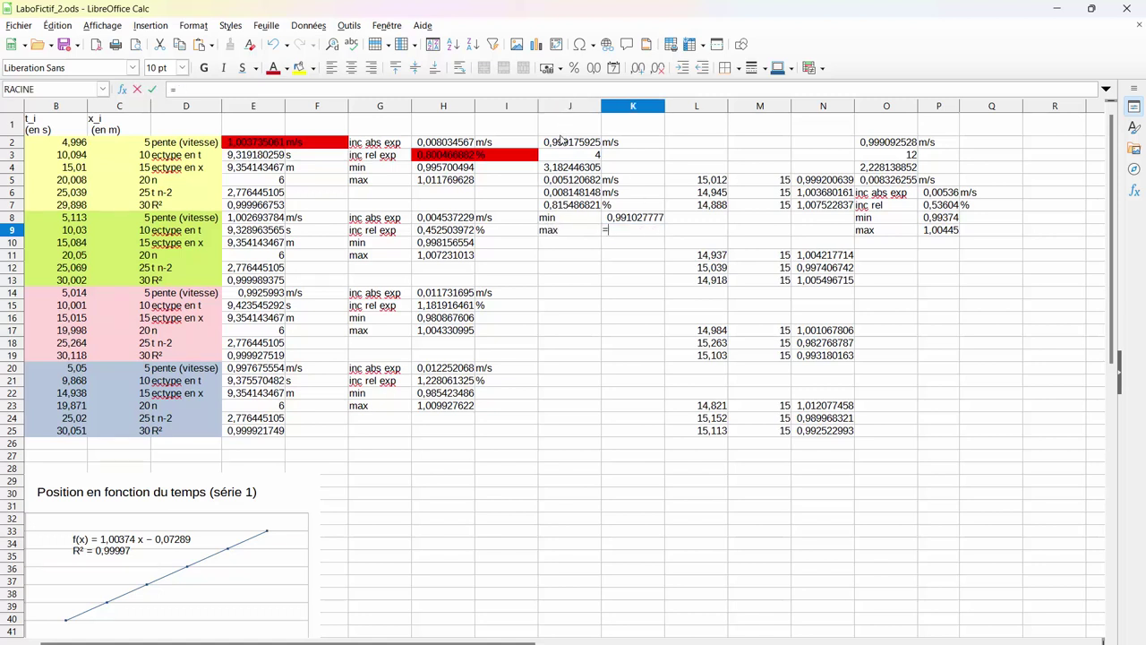
pyautogui.click(563, 145)
pyautogui.write('+')
pyautogui.click(571, 193)
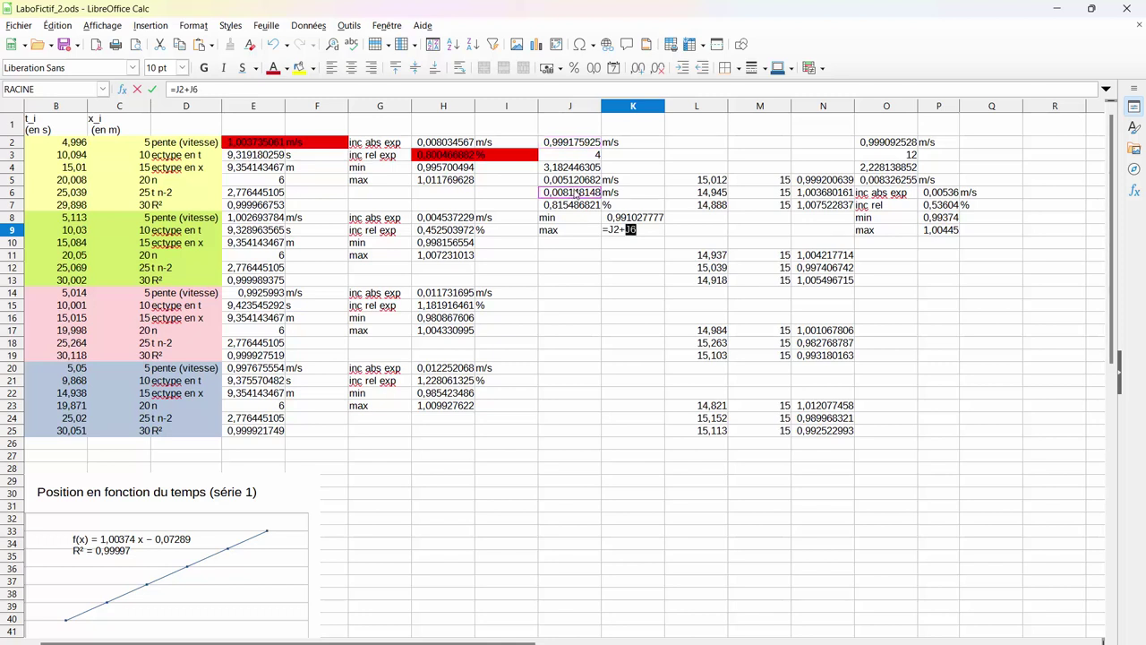
pyautogui.press('Return')
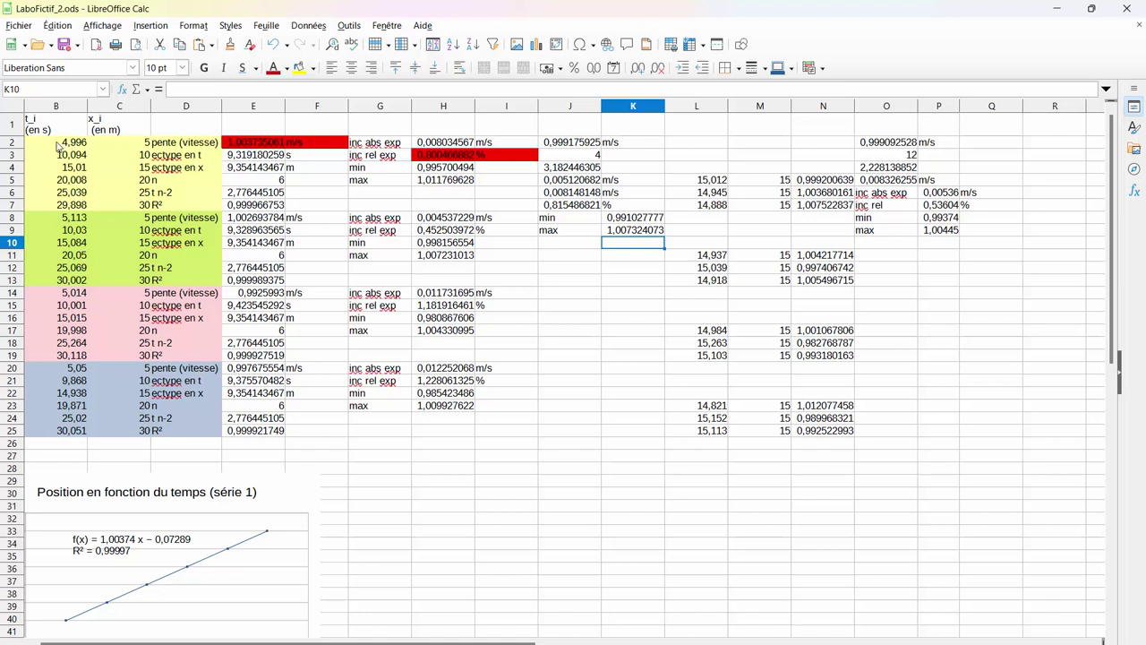
# Fill the Série 1 block B2:I7 with the recently used light yellow background (ffffa6), covering its red cells.
pyautogui.moveTo(70, 145); pyautogui.dragTo(522, 212)
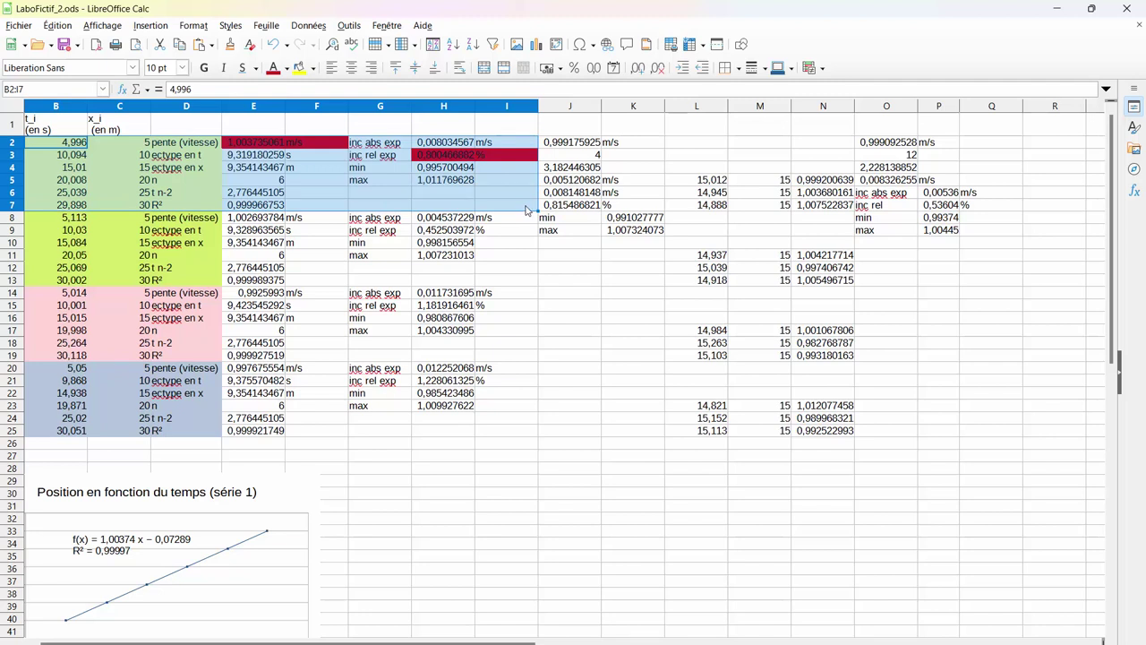
pyautogui.rightClick(528, 209)
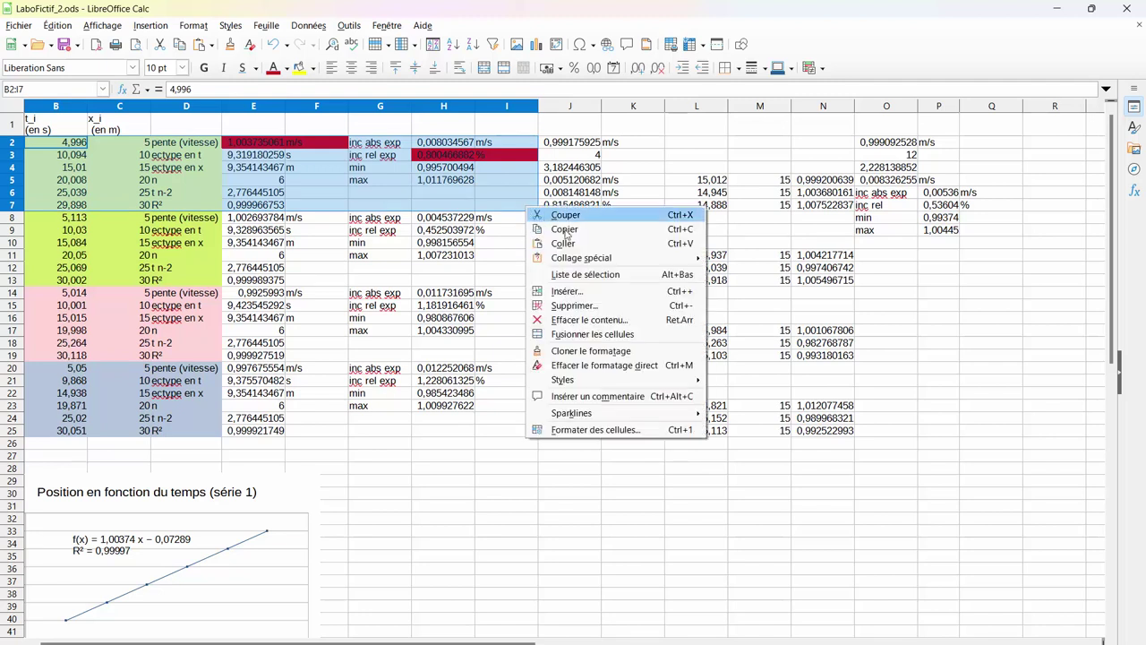
pyautogui.click(622, 433)
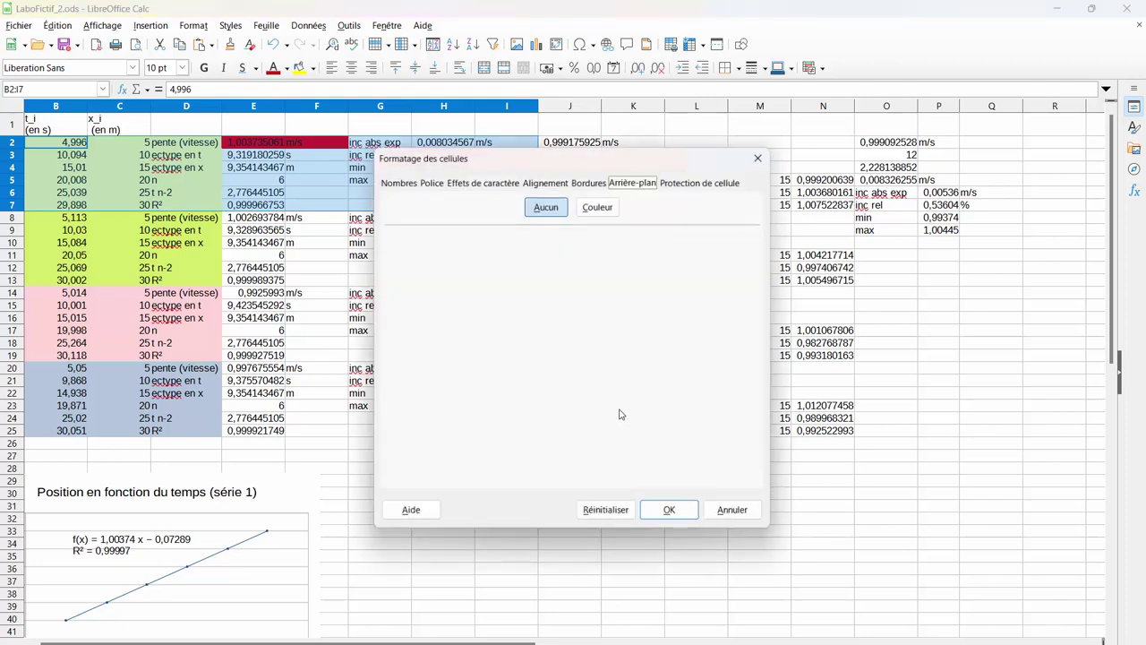
pyautogui.click(603, 210)
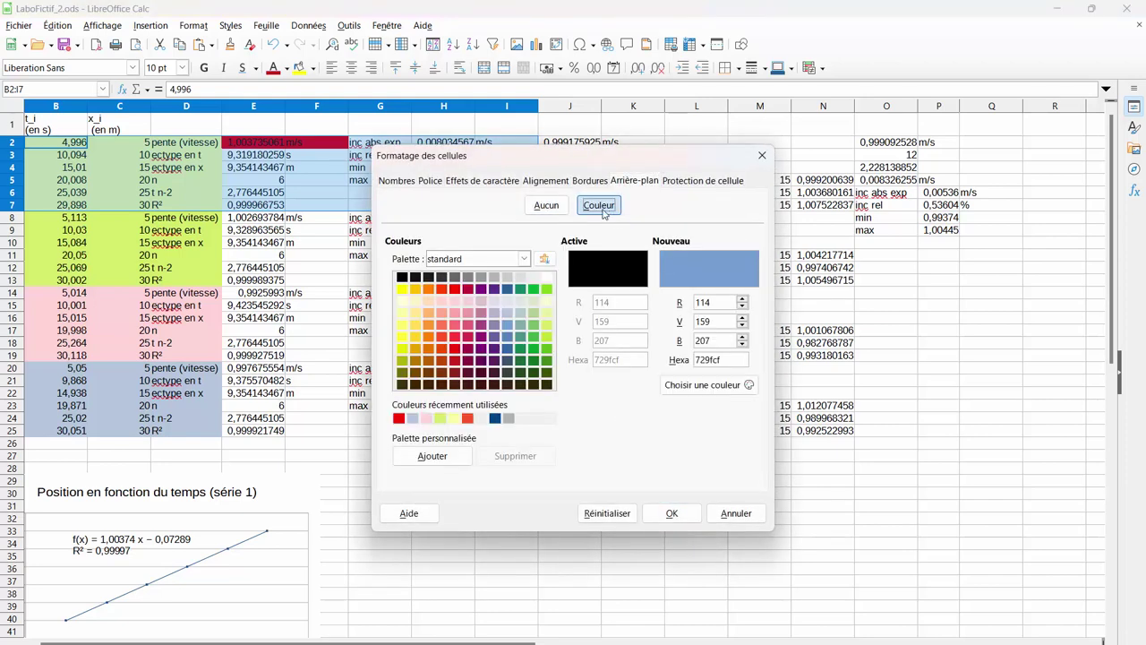
pyautogui.click(454, 418)
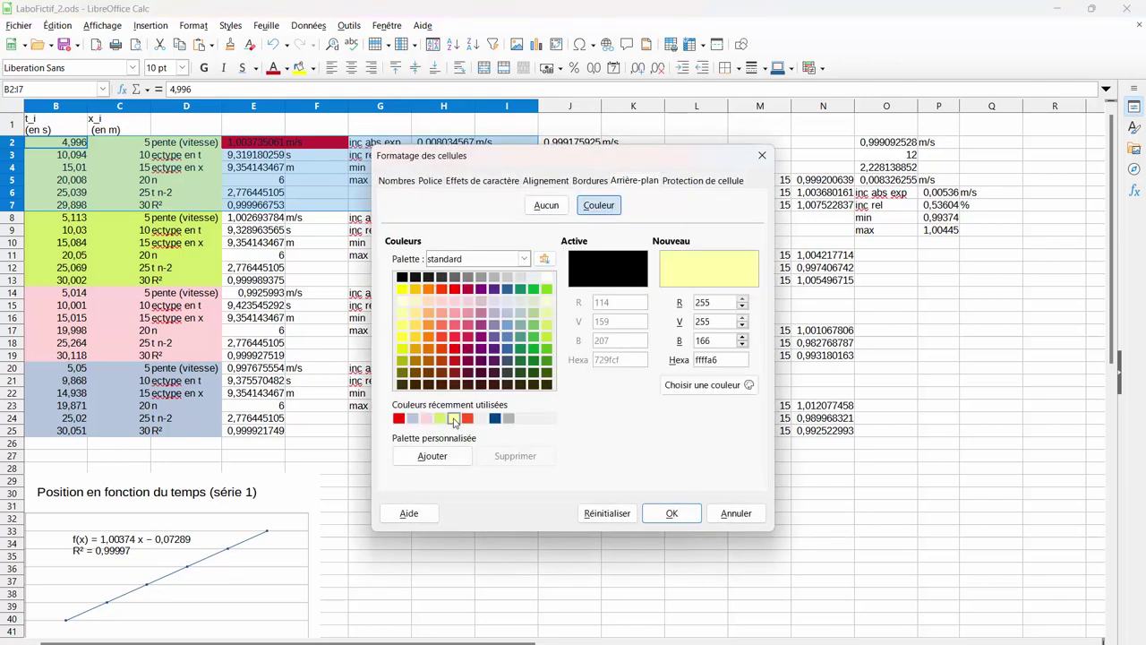
pyautogui.click(672, 514)
pyautogui.click(580, 543)
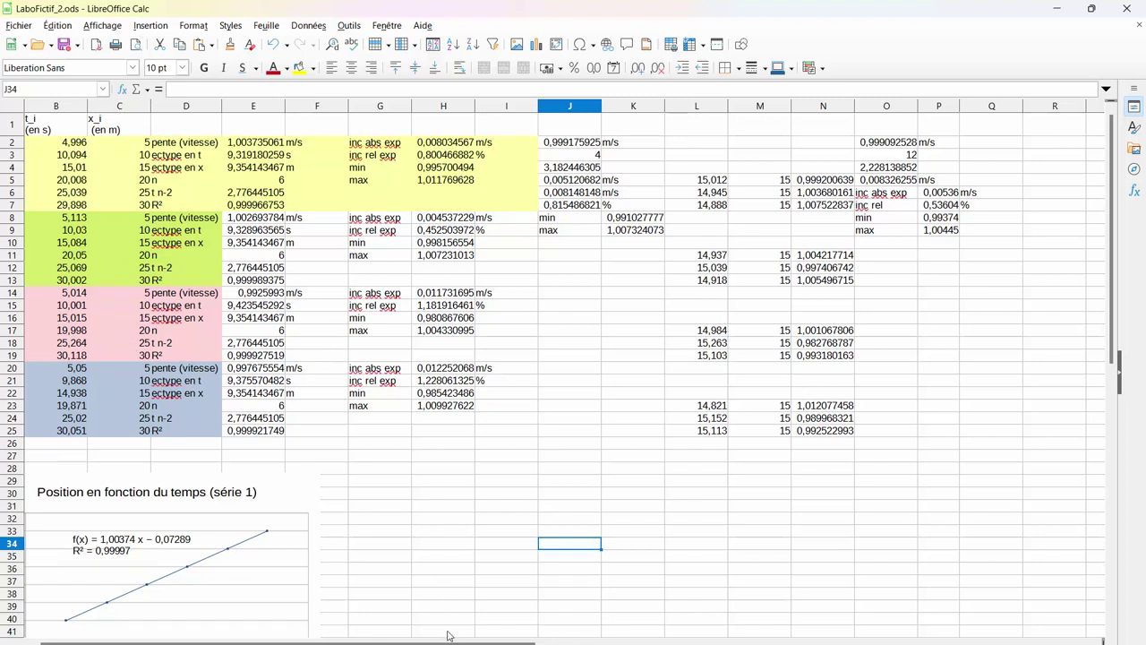
# Fill the Série 1 paired differences and speeds in L5:N7 with the same light yellow background.
pyautogui.moveTo(448, 638); pyautogui.dragTo(386, 638)
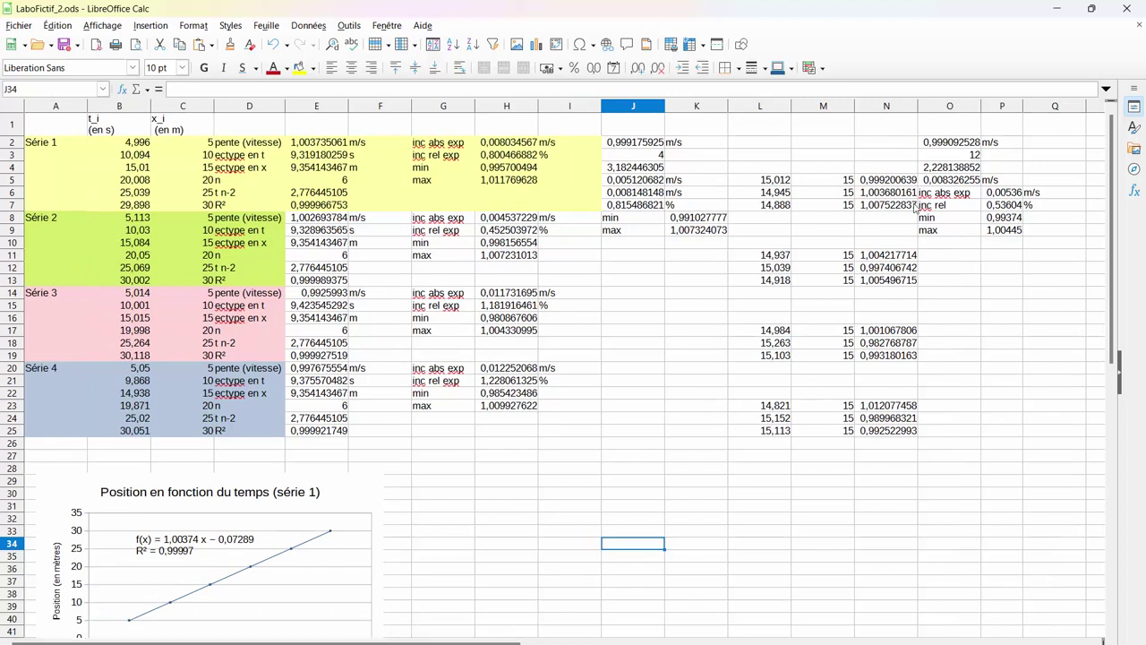
pyautogui.moveTo(760, 185); pyautogui.dragTo(895, 206)
pyautogui.rightClick(896, 206)
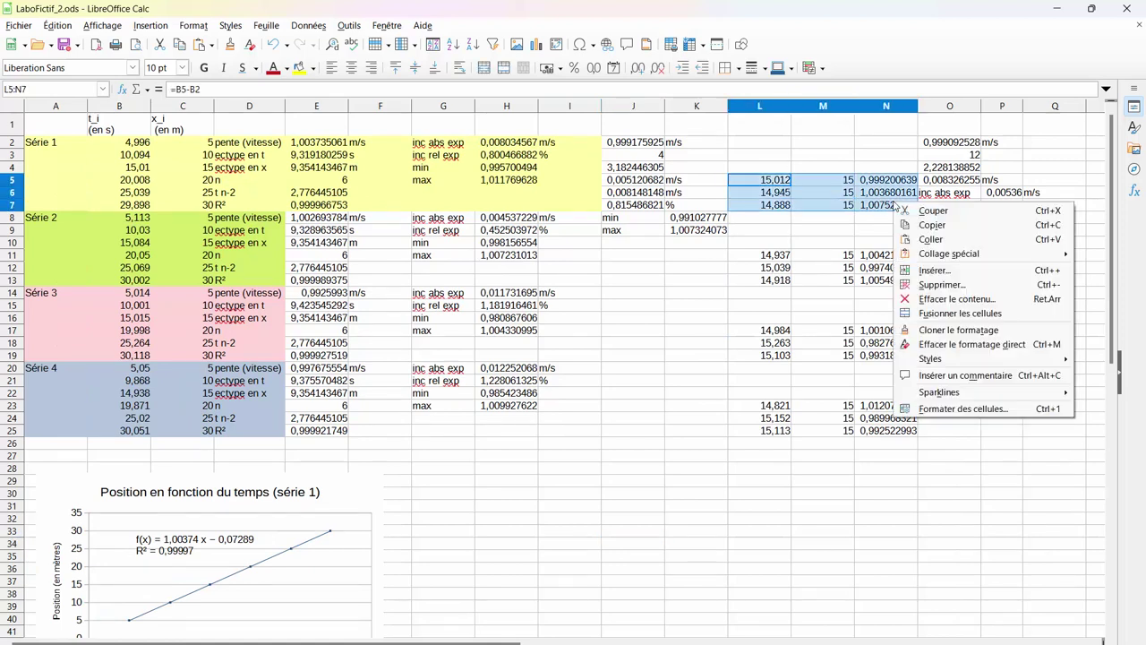
pyautogui.click(960, 408)
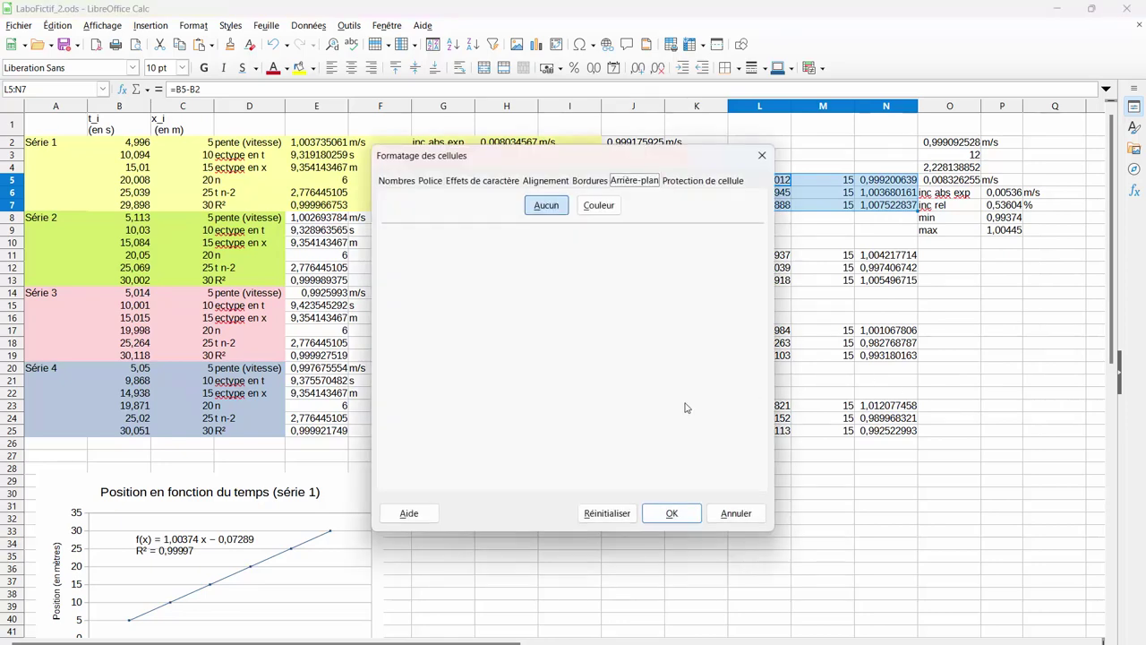
pyautogui.click(599, 205)
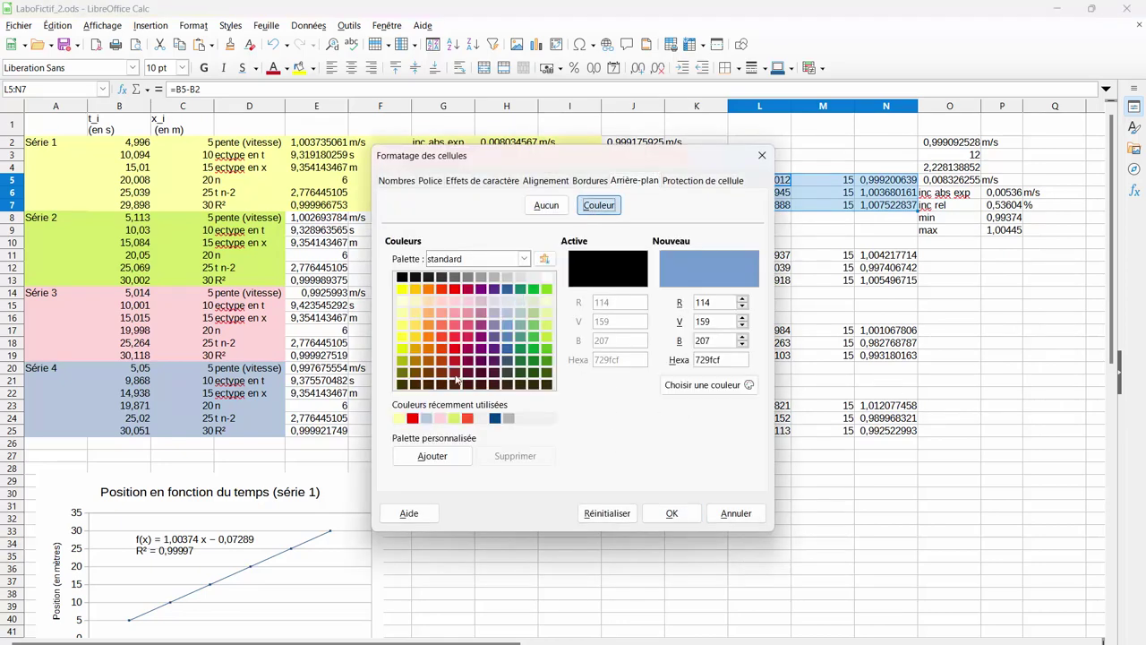
pyautogui.click(400, 418)
pyautogui.click(672, 513)
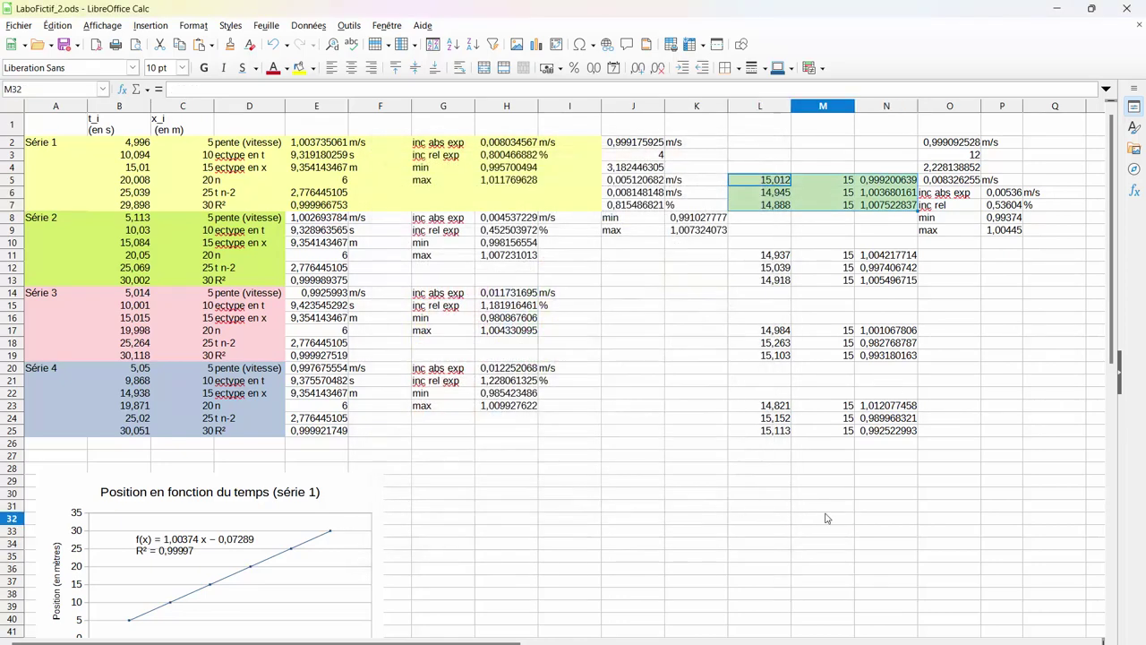
pyautogui.click(825, 518)
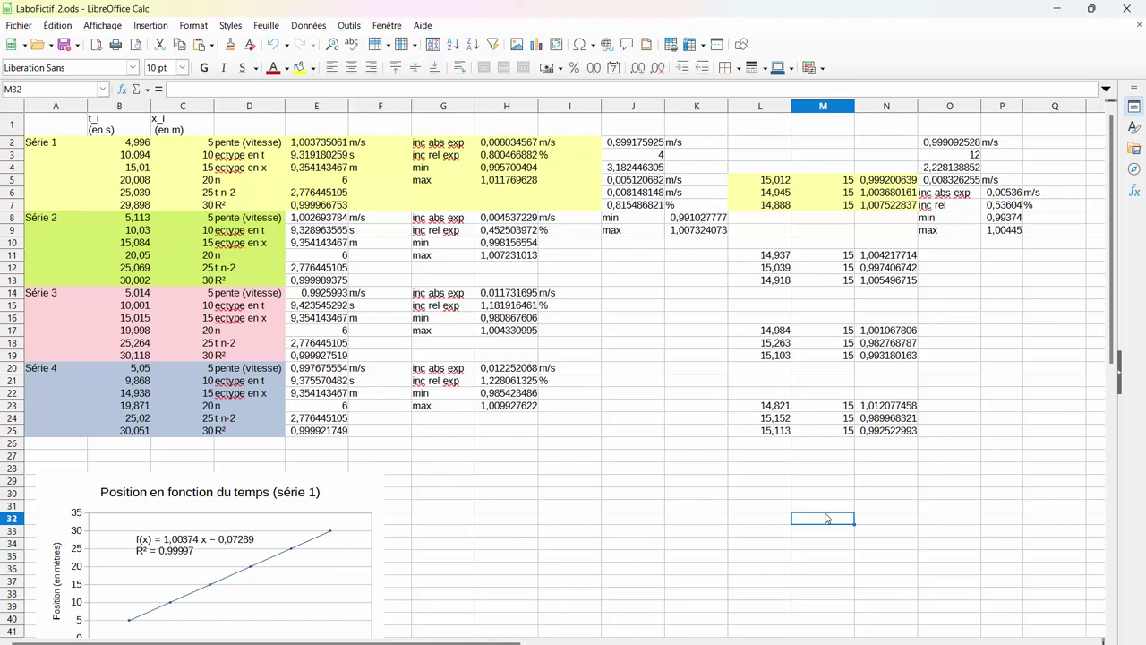